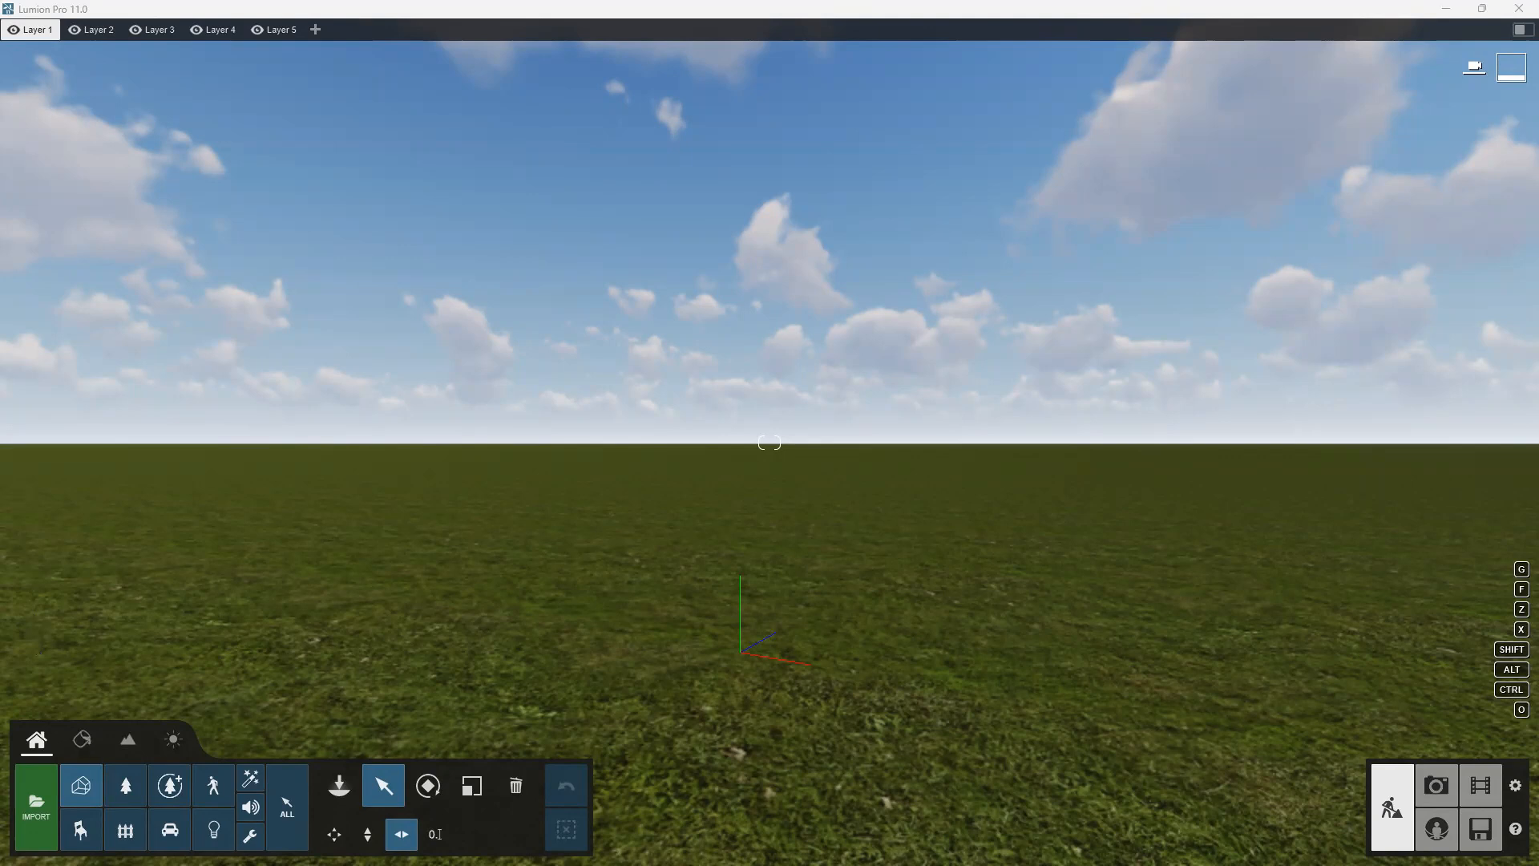
Place a dark-roofed grey house with a garage from the outdoor building library near the scene origin, and House US 002 beside it
left_click(125, 830)
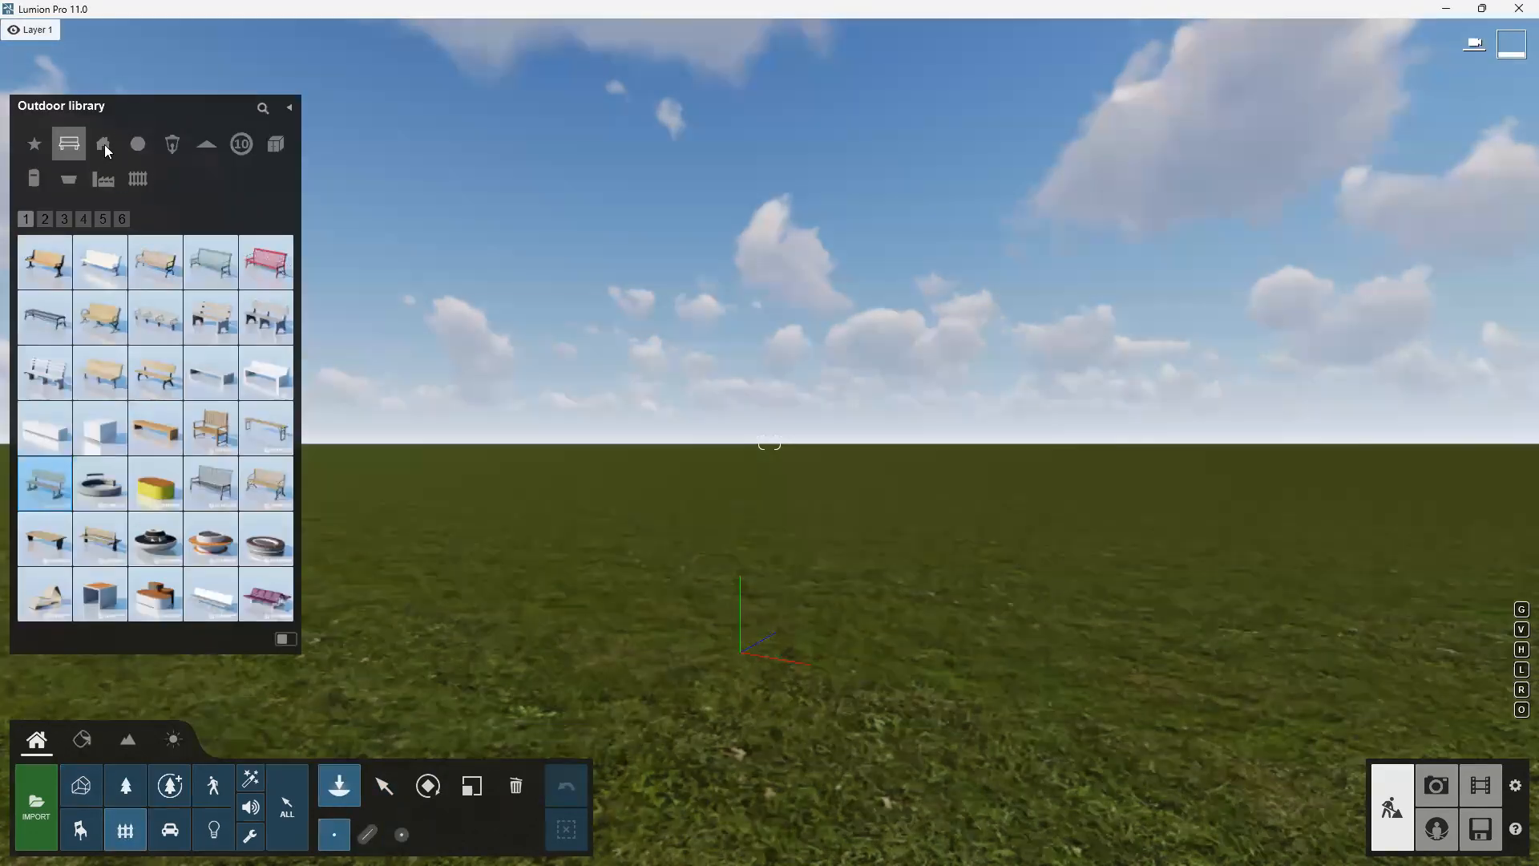
left_click(105, 148)
left_click(66, 219)
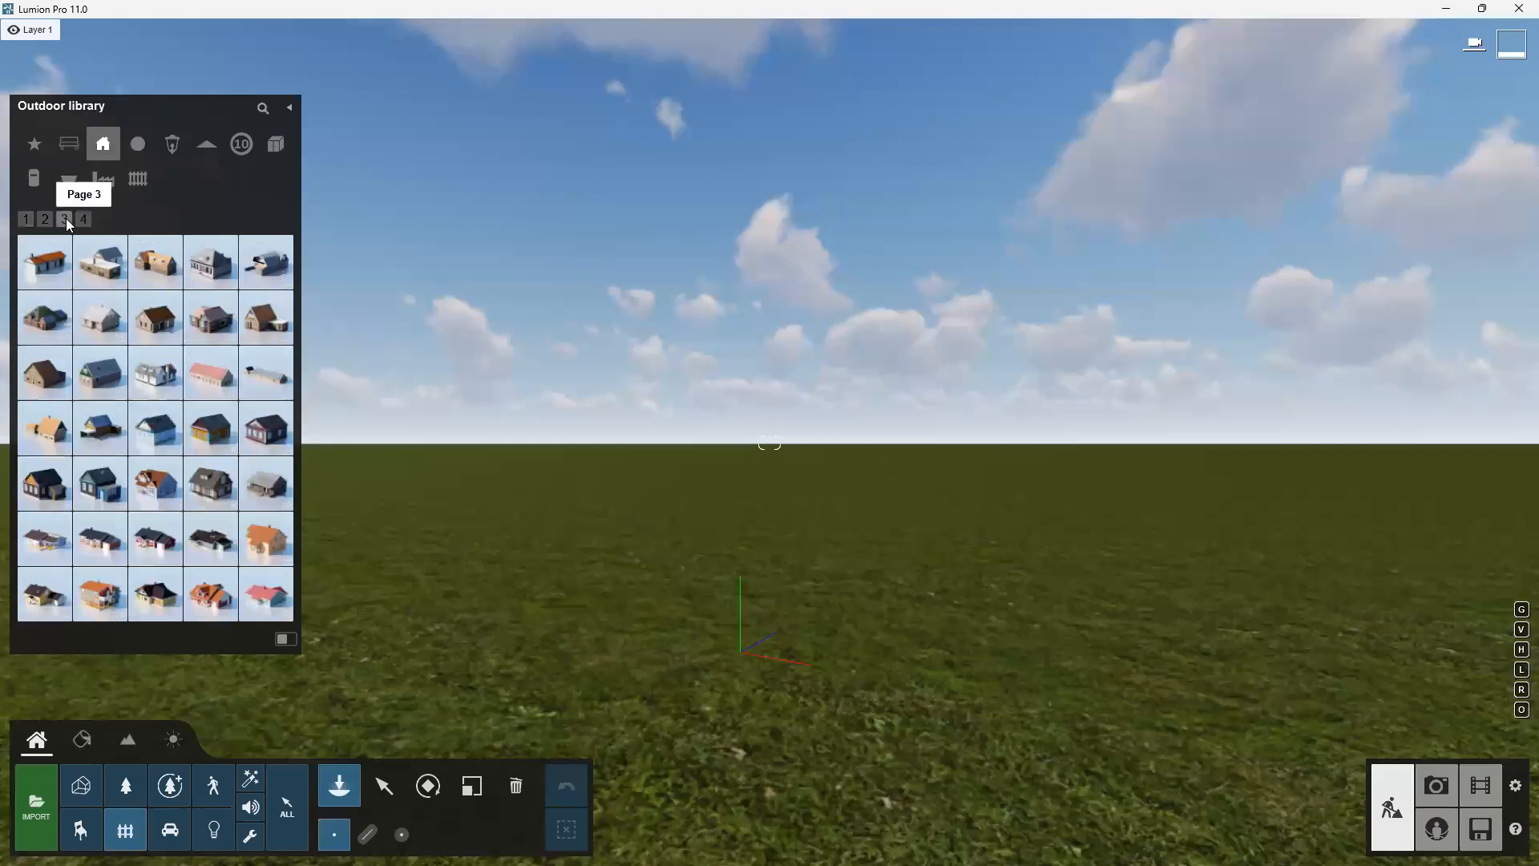
left_click(217, 531)
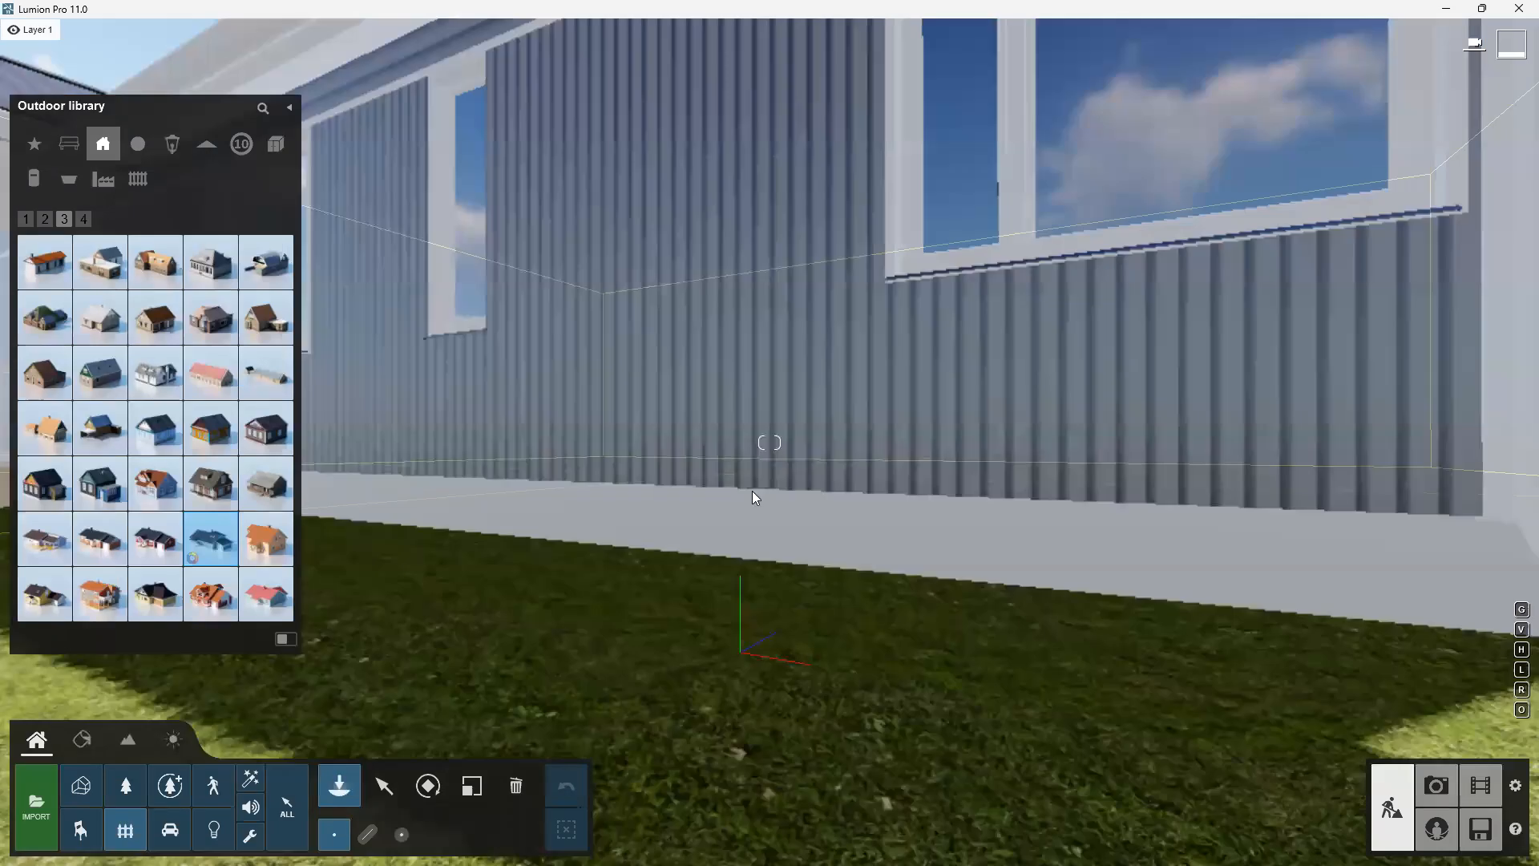
left_click(753, 491)
scroll(808, 465, "down", 3)
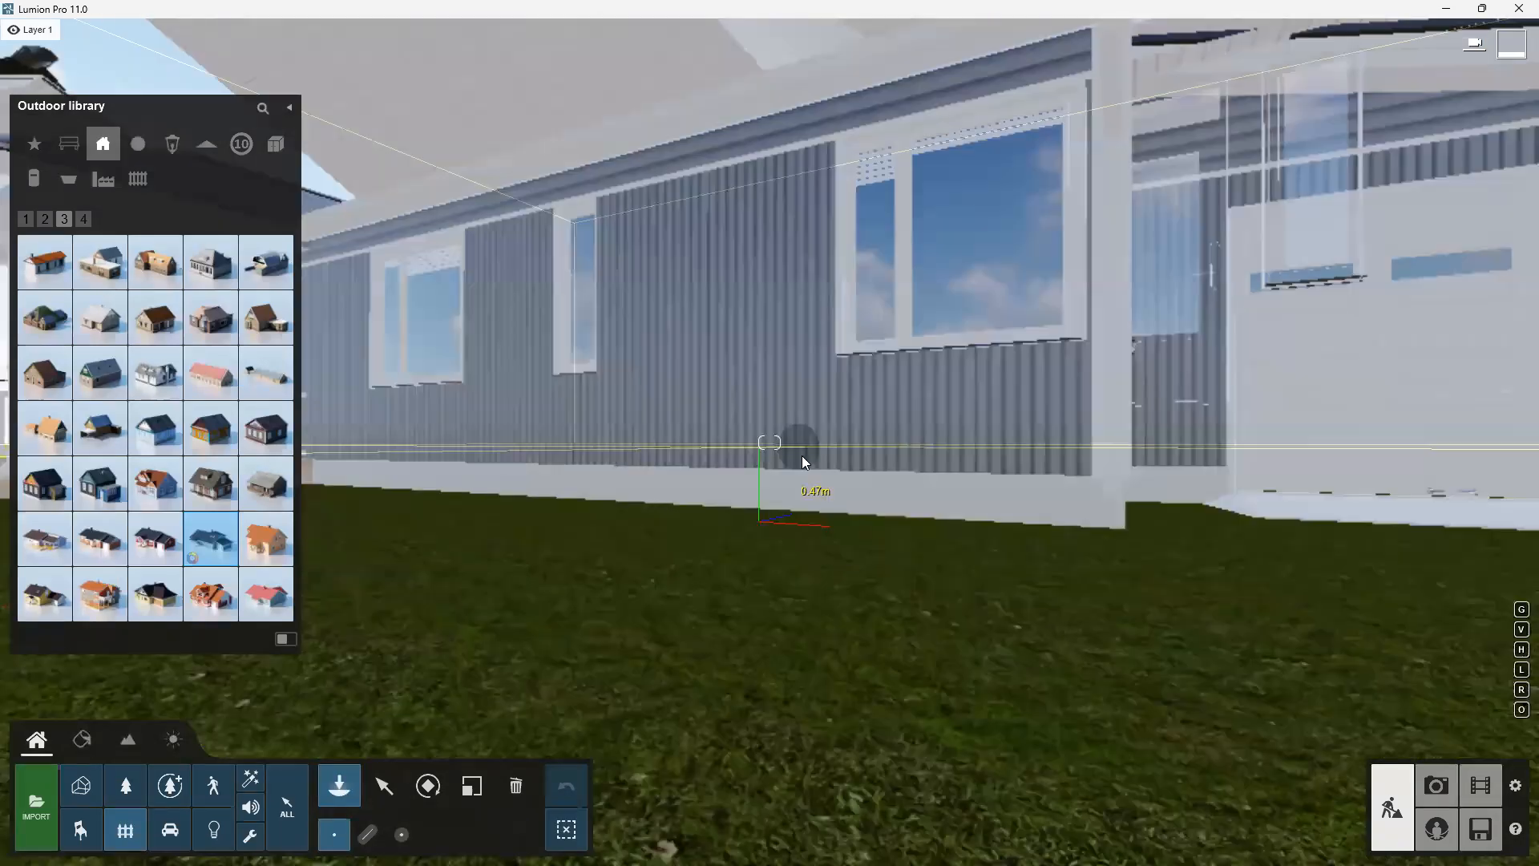
scroll(804, 453, "down", 4)
scroll(893, 429, "down", 3)
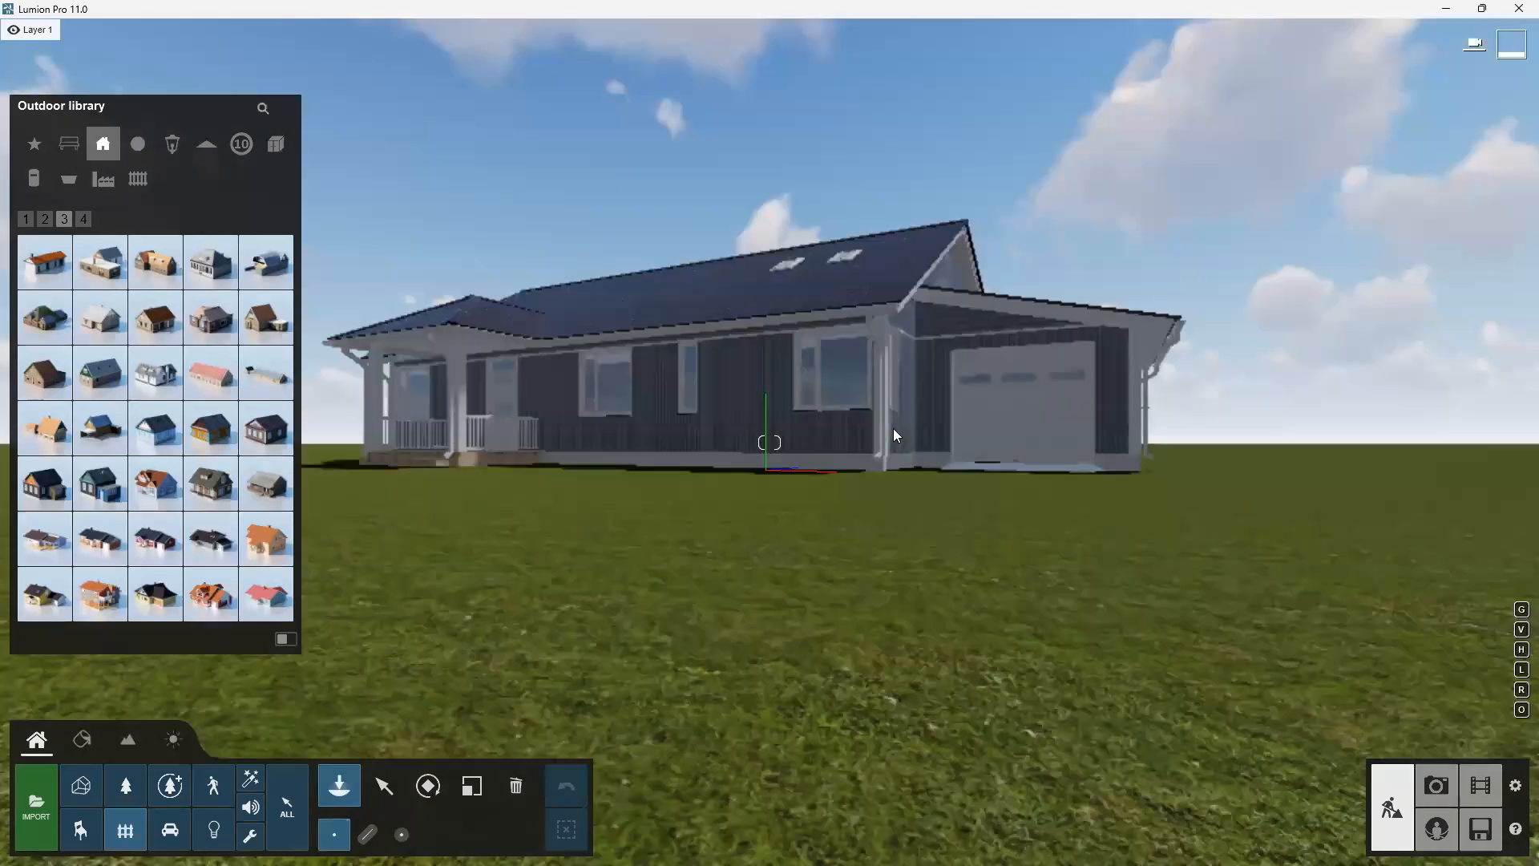
scroll(722, 467, "down", 3)
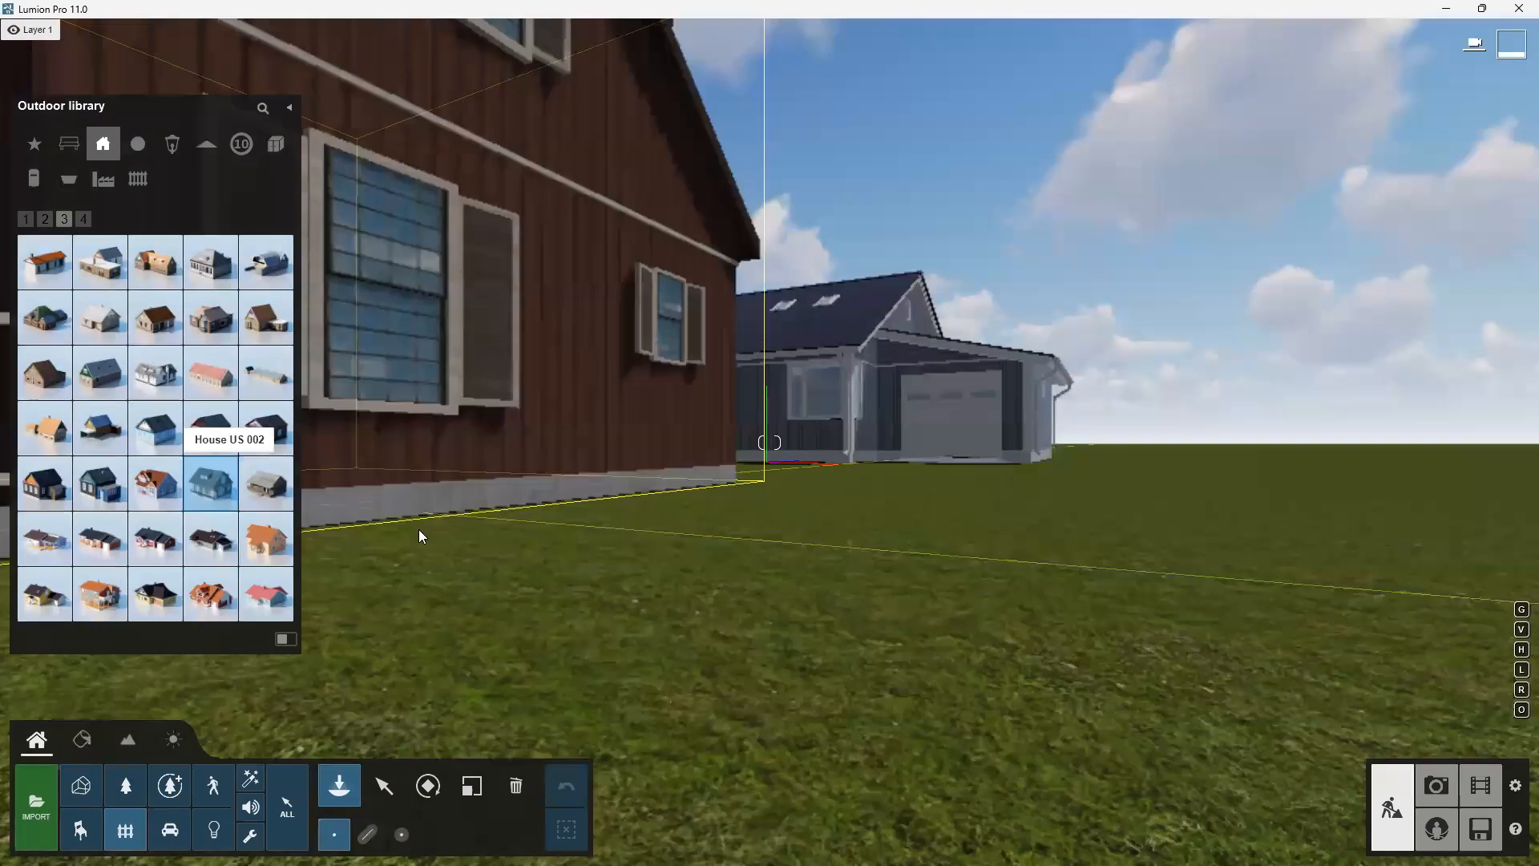
scroll(631, 472, "up", 1)
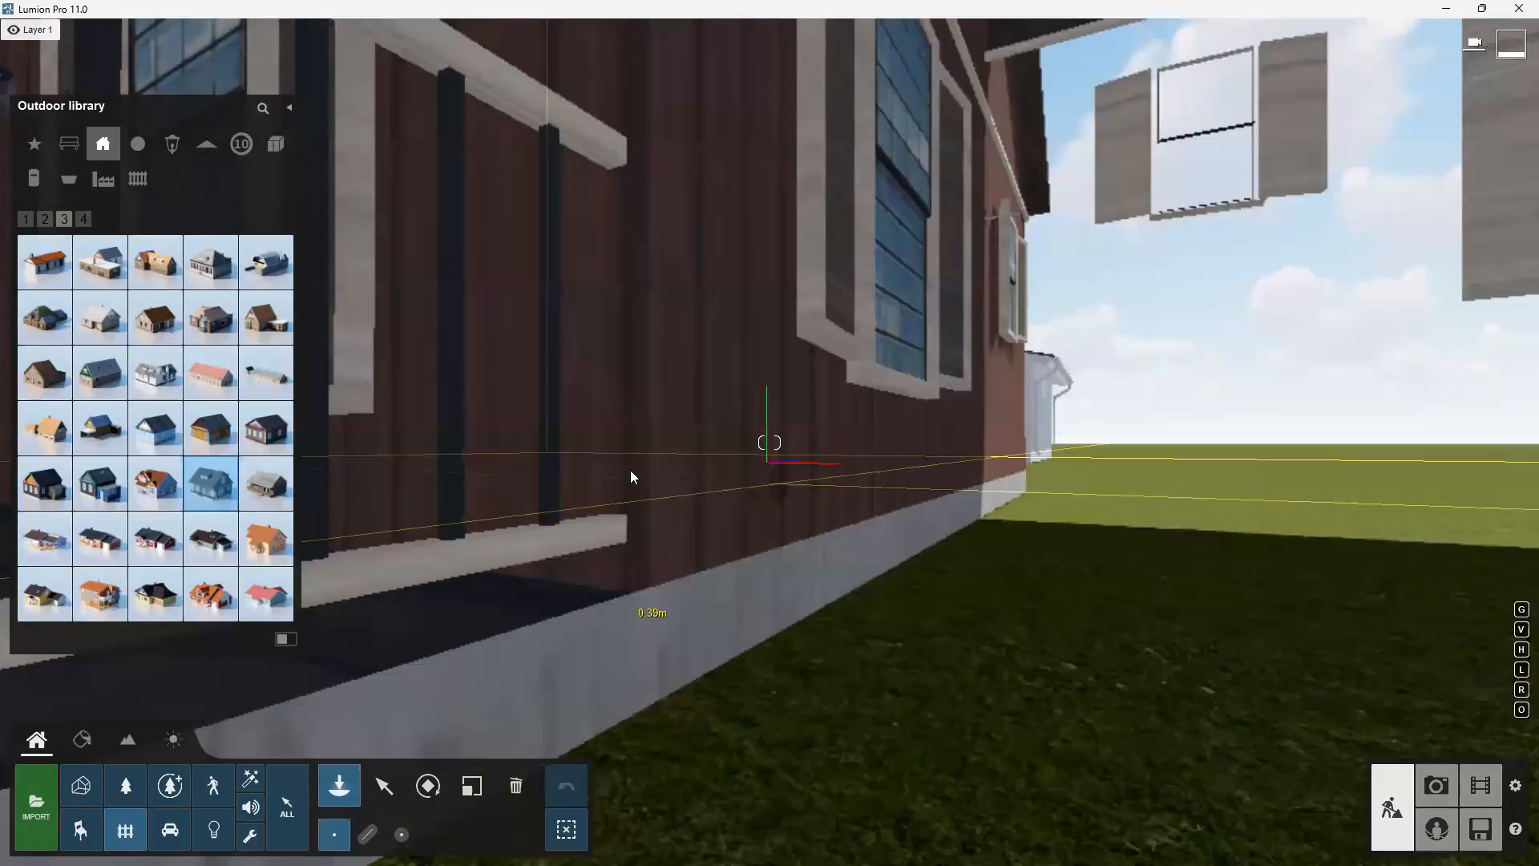
key("Escape")
Place a brown house with an orange roof on the open ground on the garage house's far side from House US 002
right_click_drag(769, 442, 705, 513)
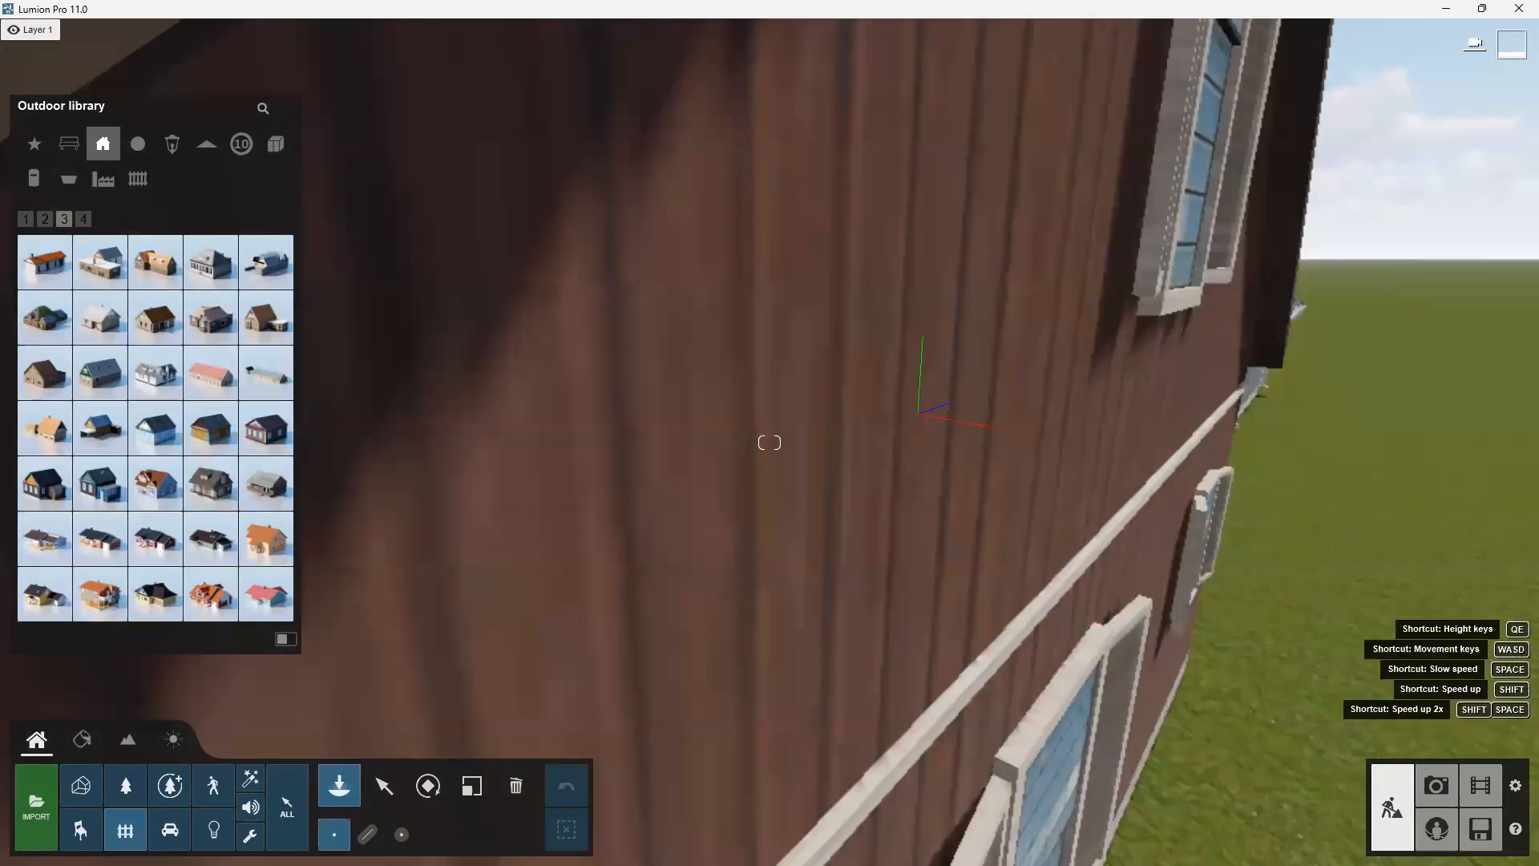
key("q")
right_click_drag(769, 443, 745, 513)
key("s")
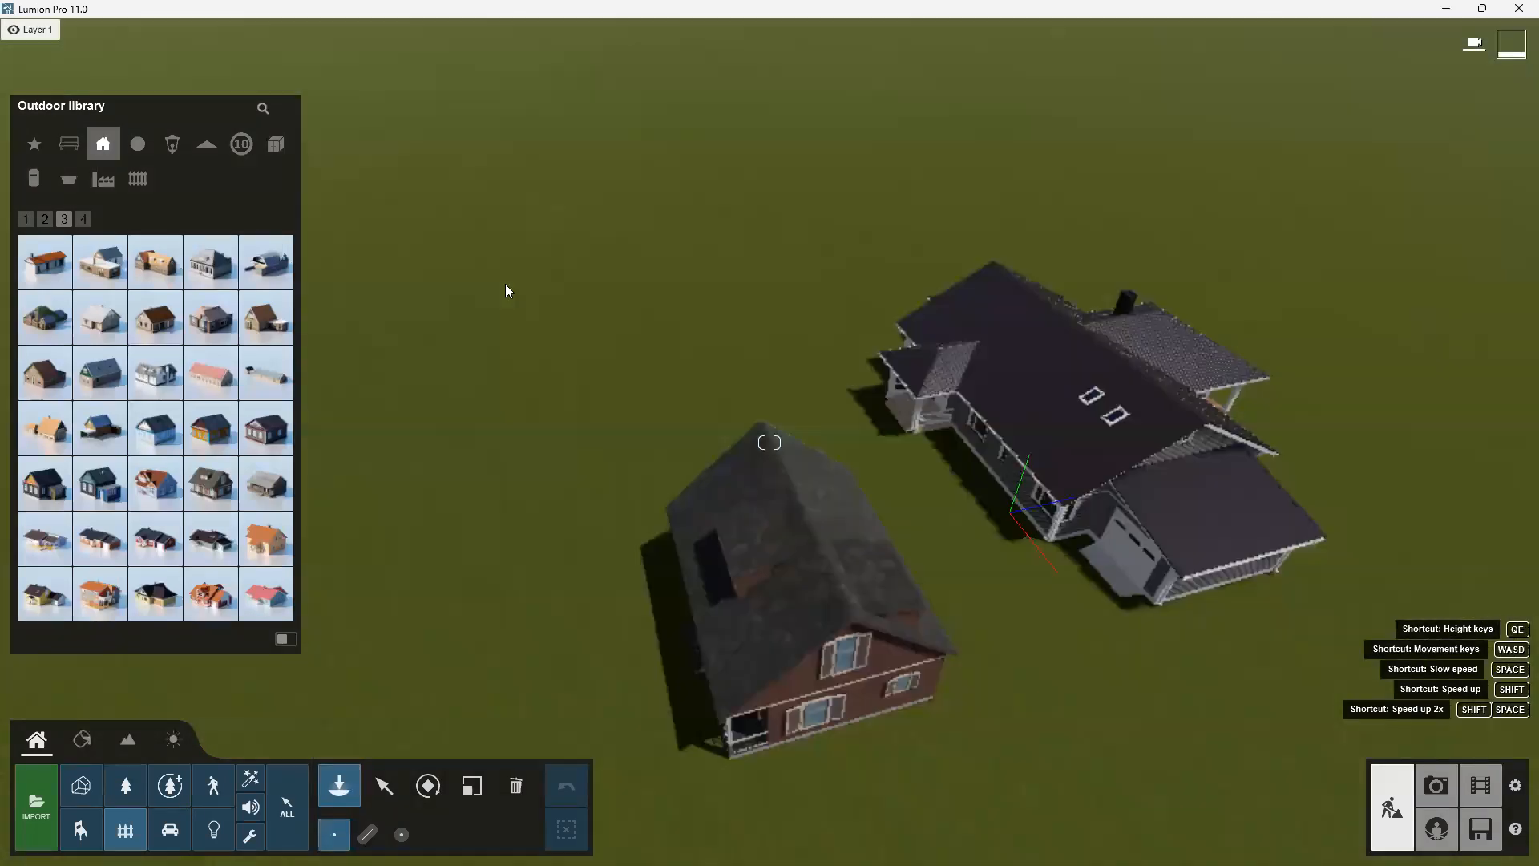
key("s")
right_click_drag(1180, 558, 944, 516)
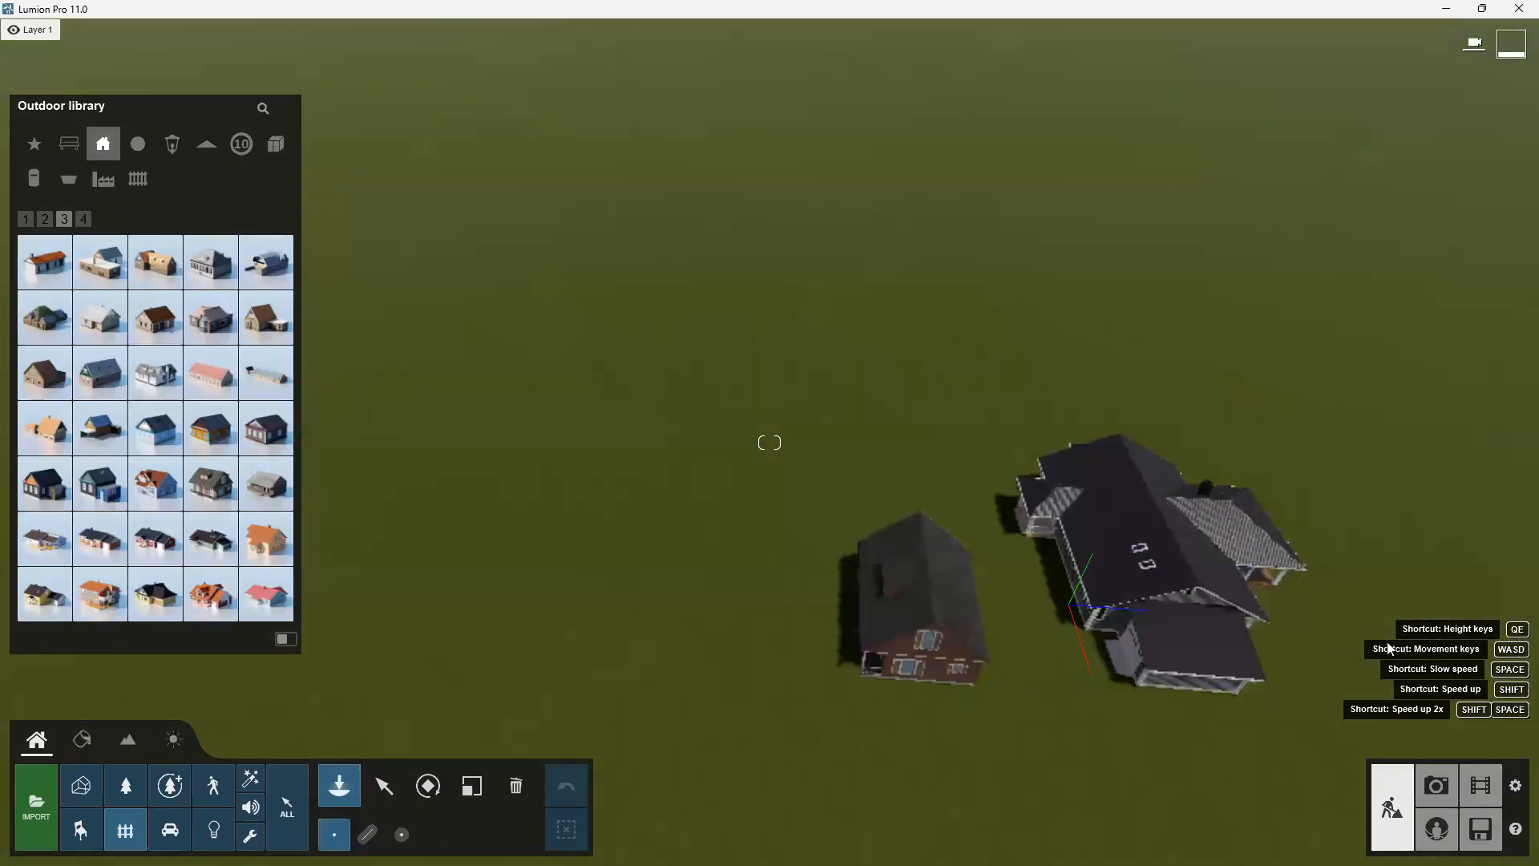
key("w")
key("d")
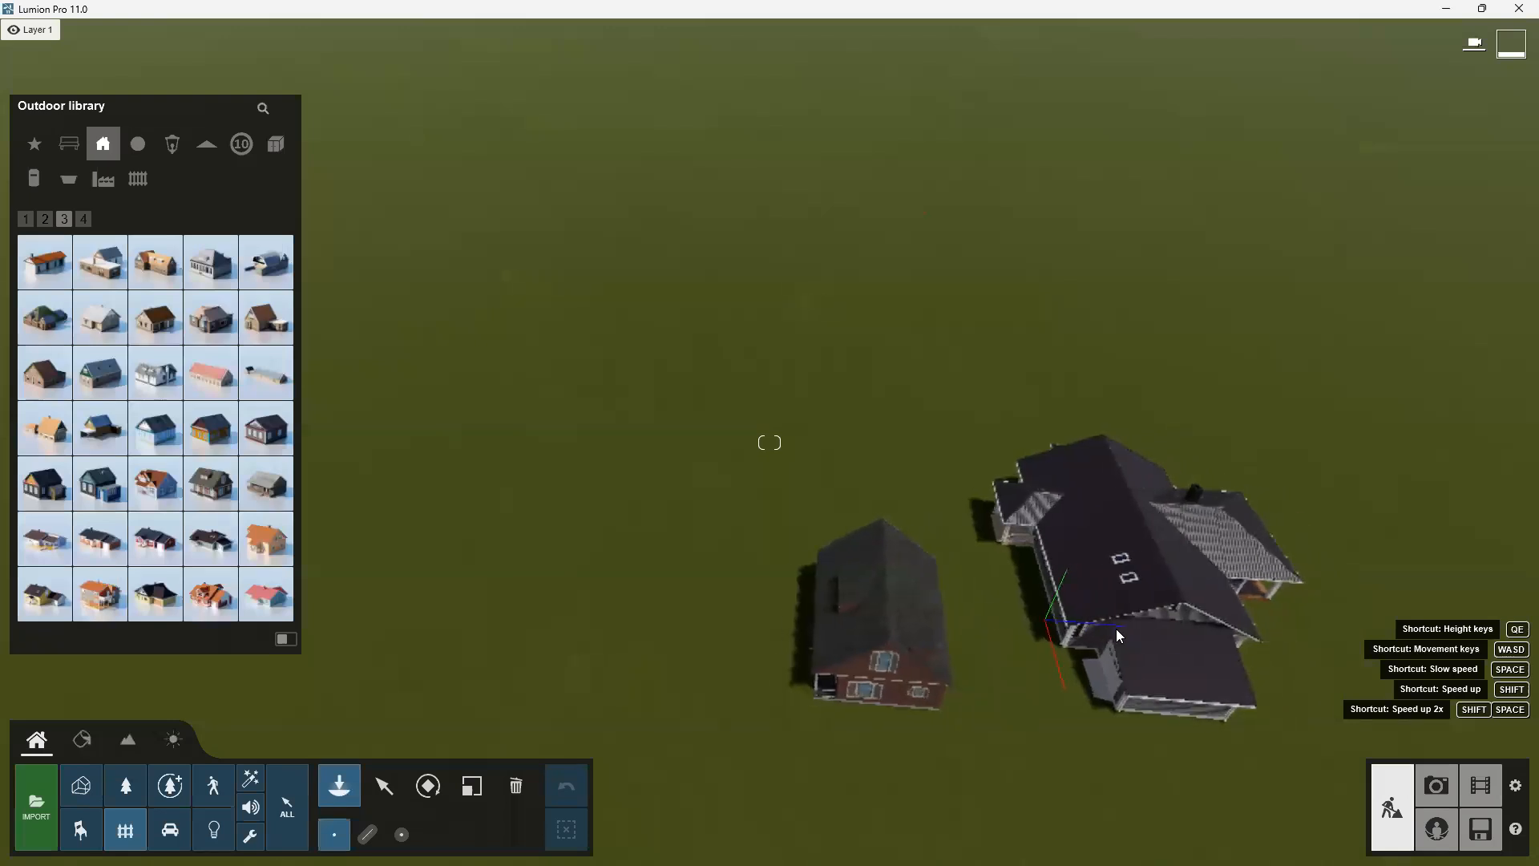
key("d")
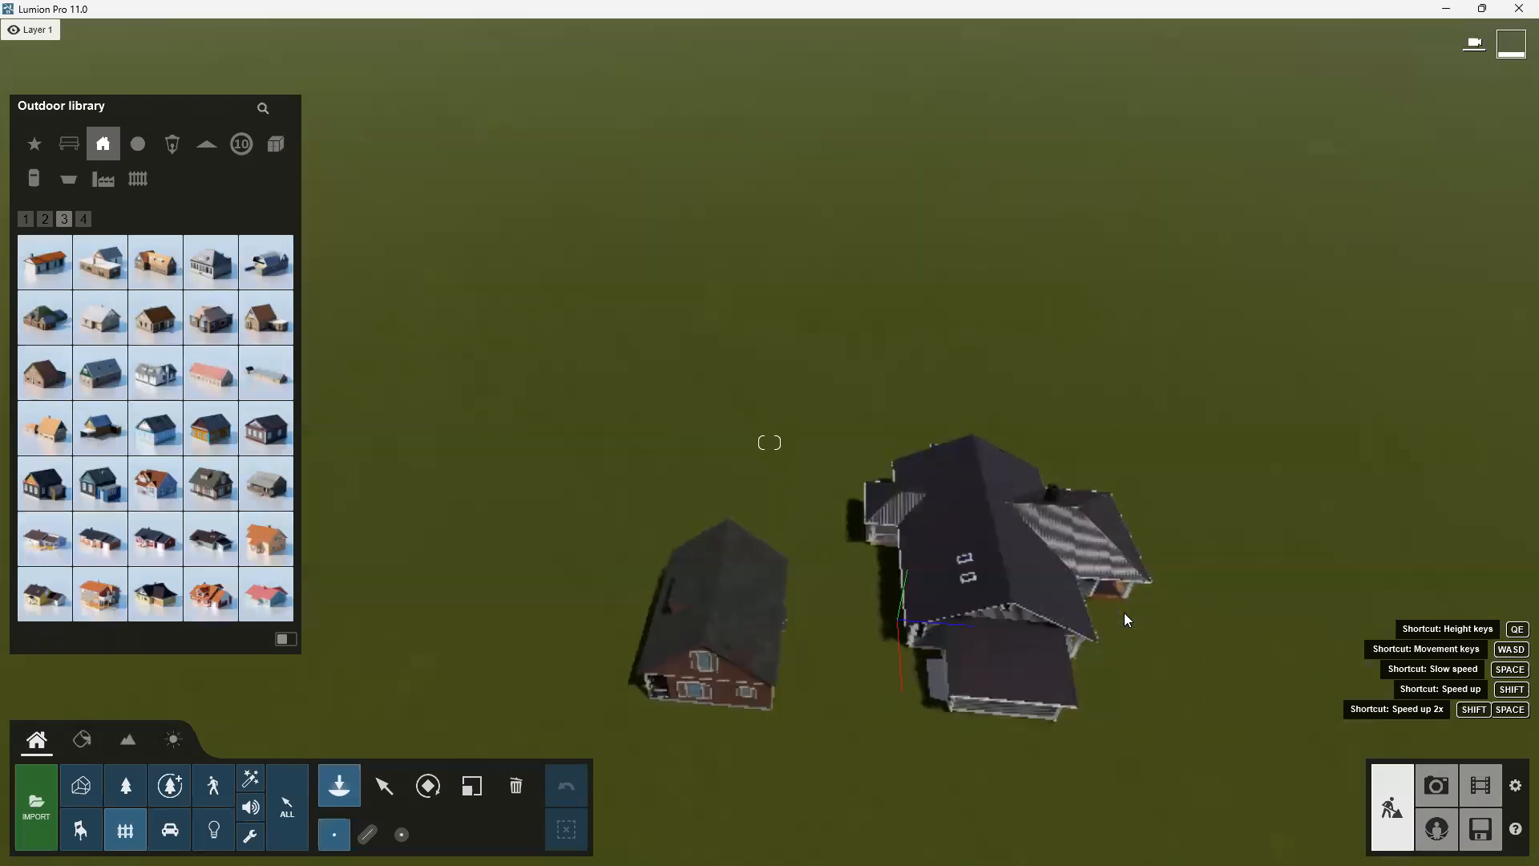
mouse_move(136, 373)
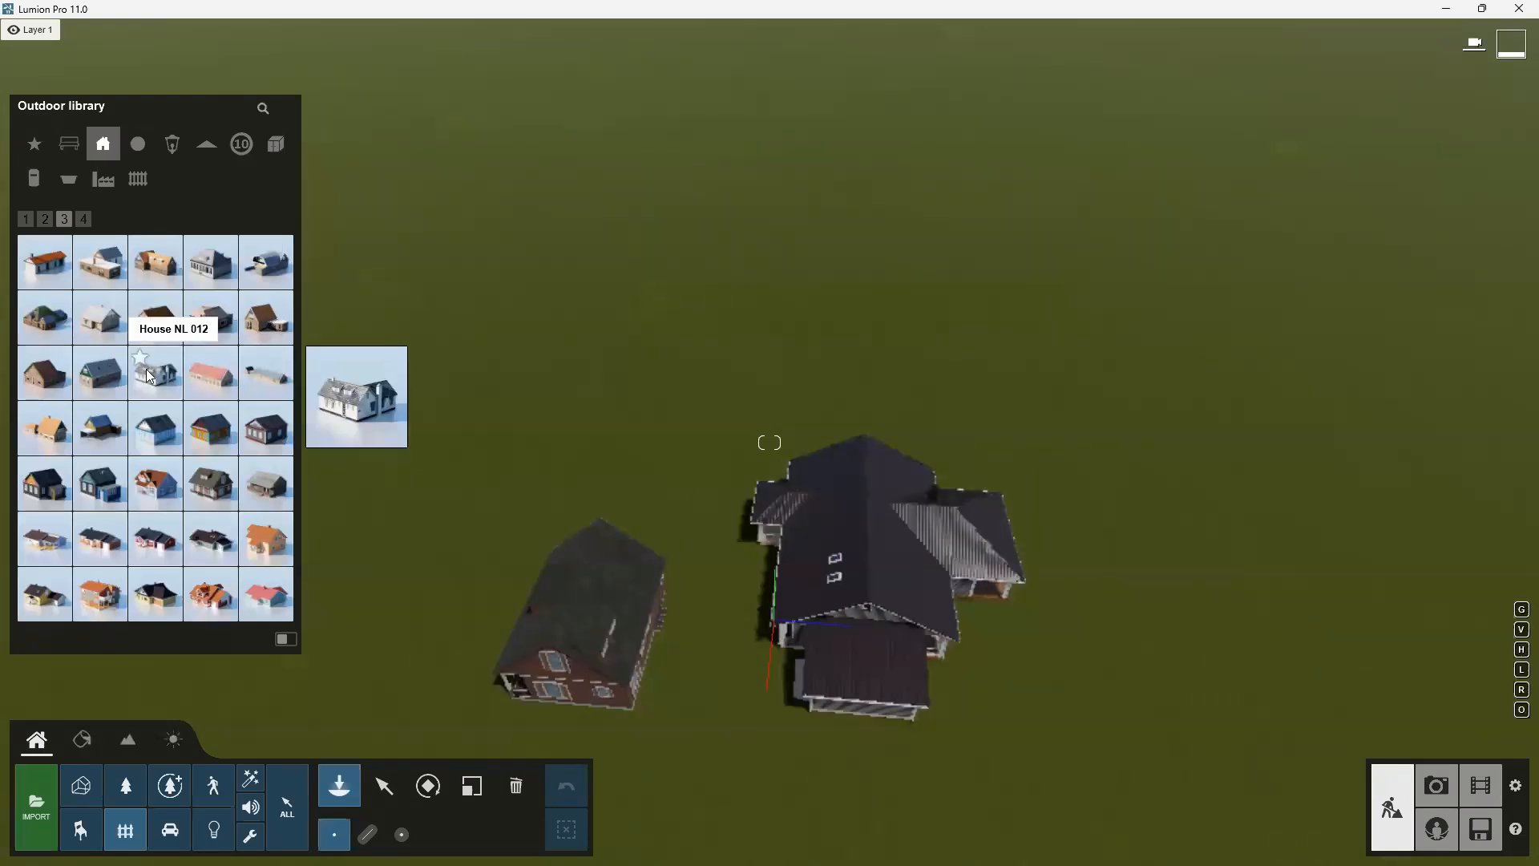
left_click(159, 318)
left_click(1264, 469)
Place House US 001 on the grass behind the red-brown House US 002
mouse_move(186, 446)
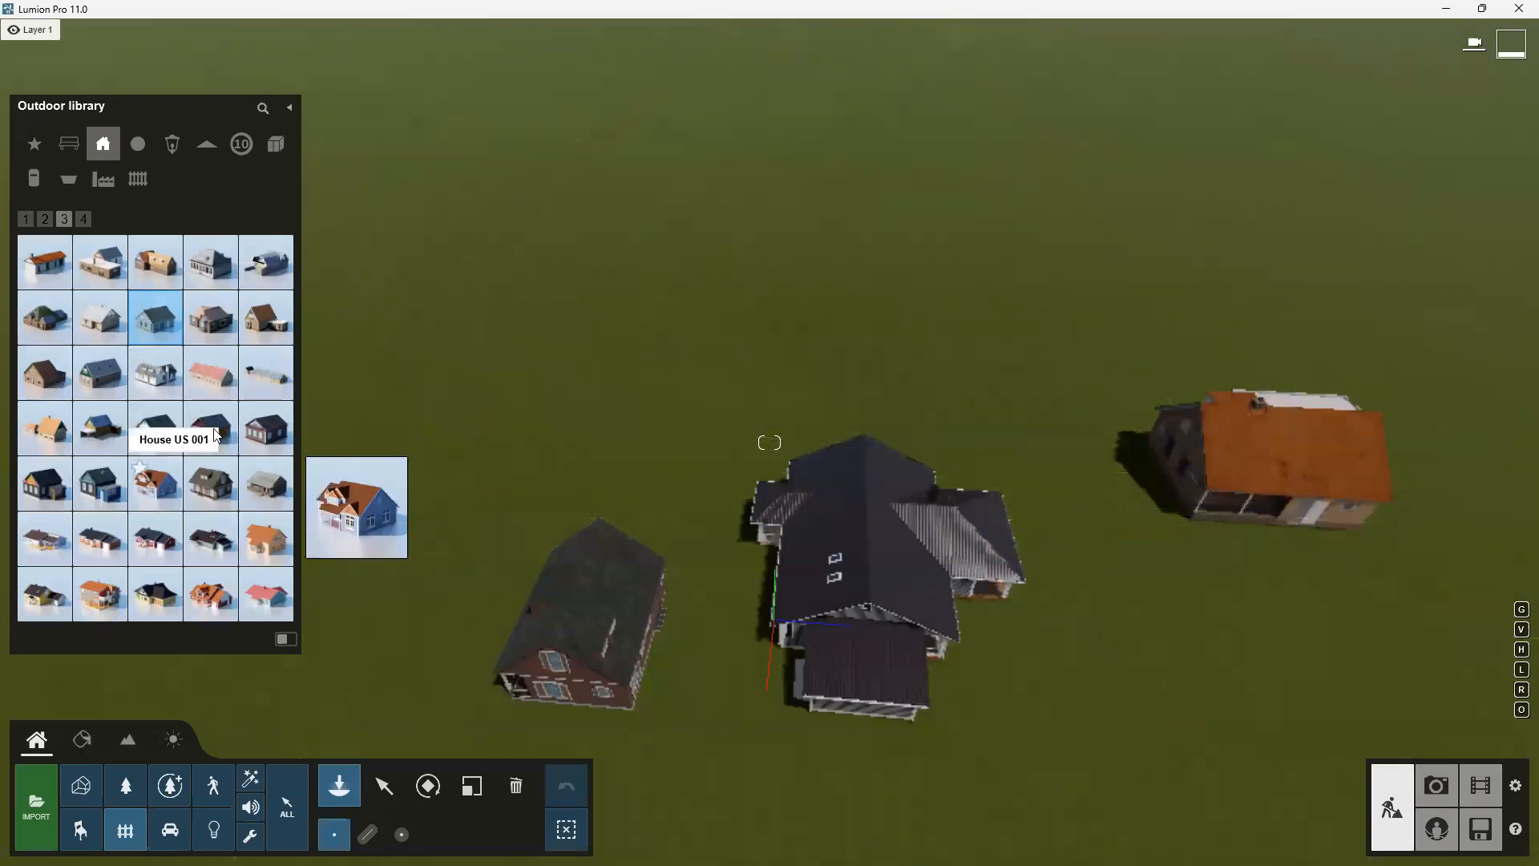
left_click(156, 482)
left_click(611, 394)
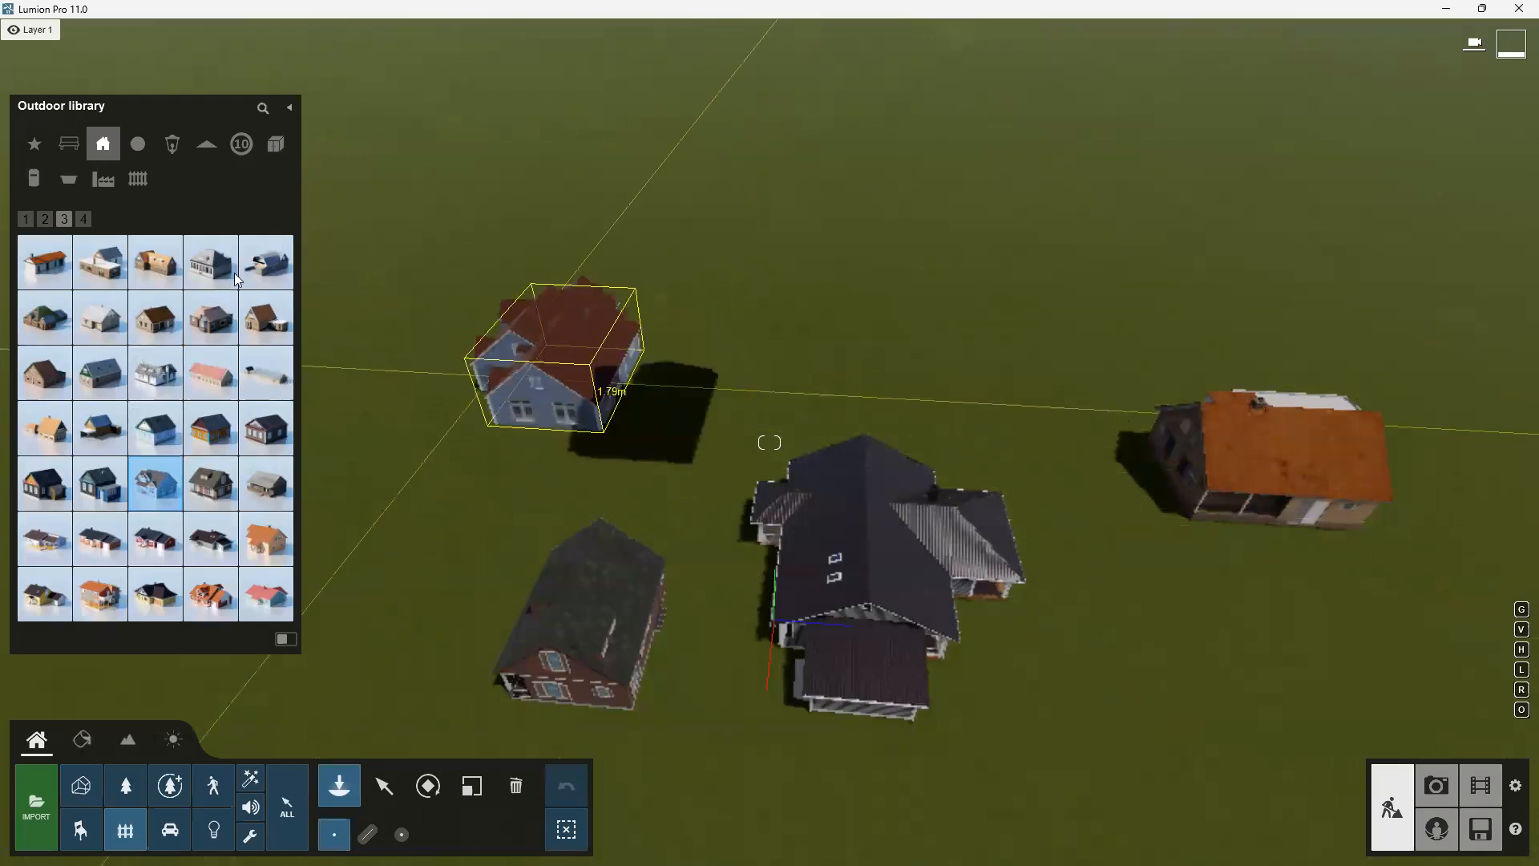
Place a small metal cabinet structure behind the garage house and House US 019 between it and House US 001
left_click(84, 219)
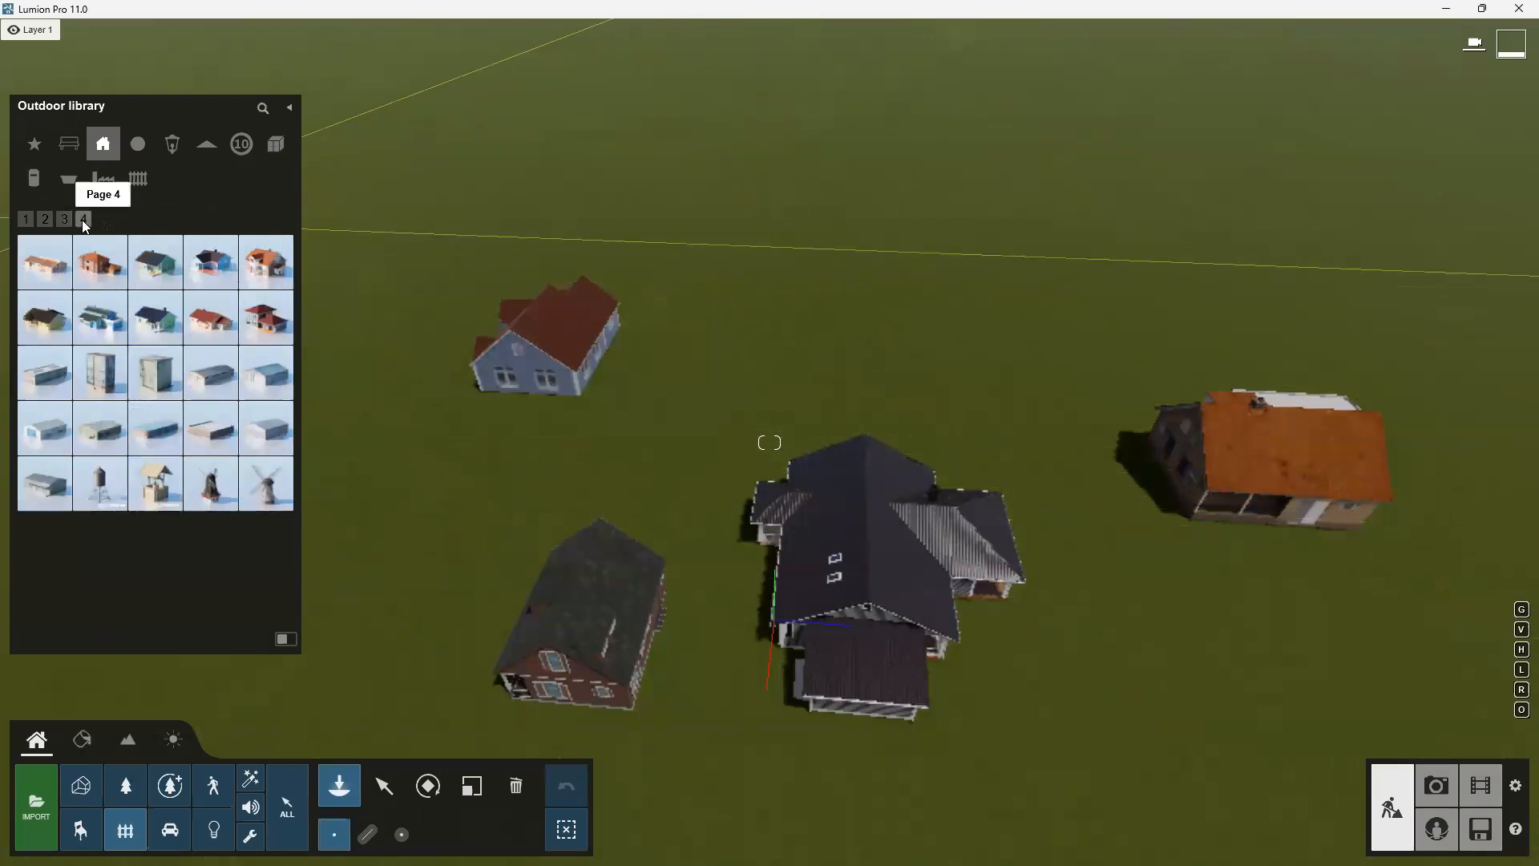
left_click(159, 384)
left_click(839, 318)
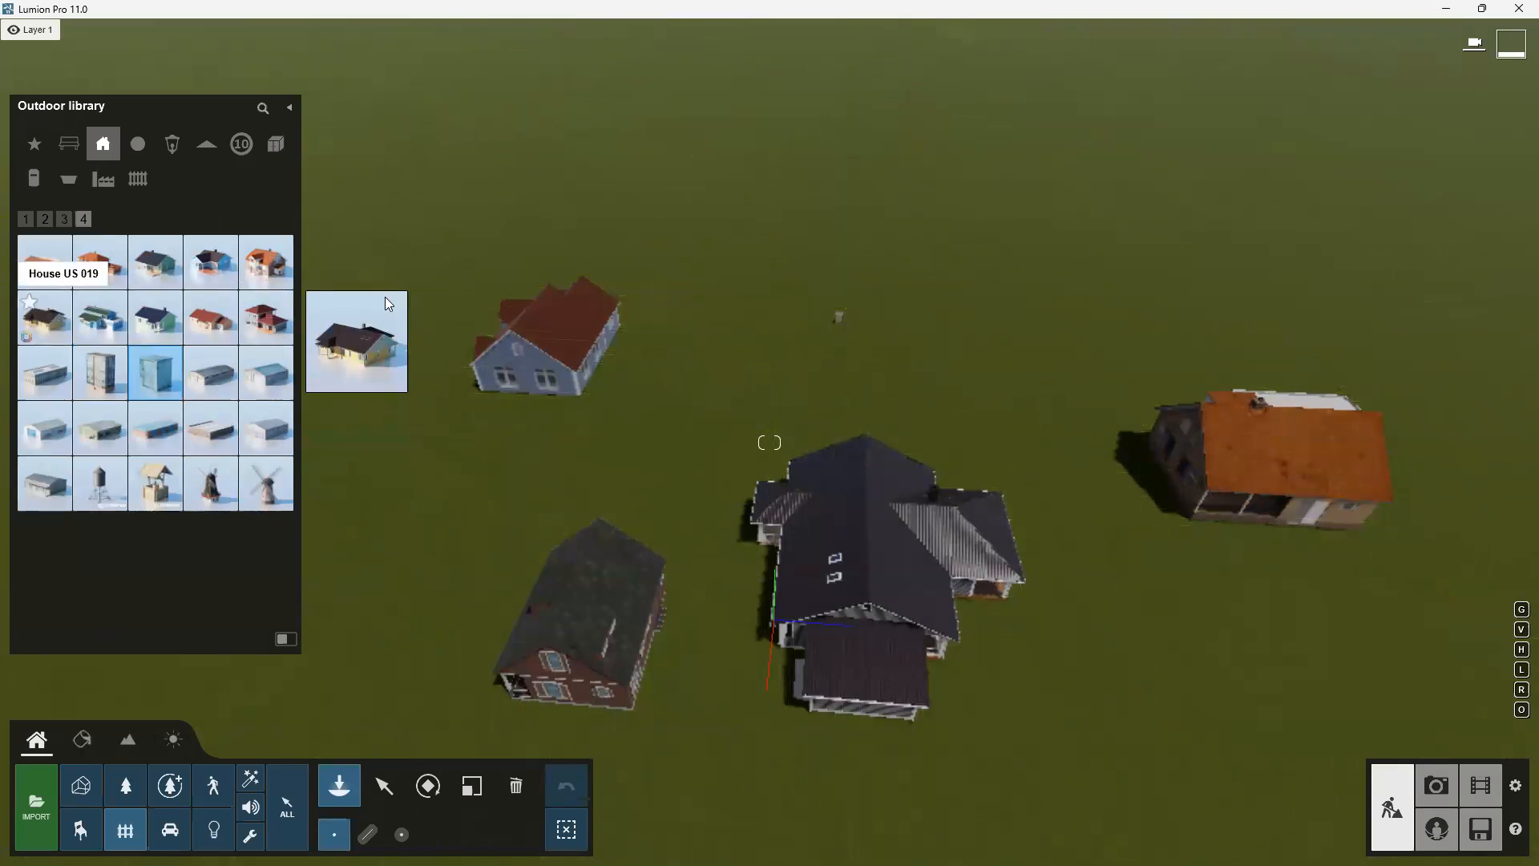
left_click(66, 310)
left_click(737, 374)
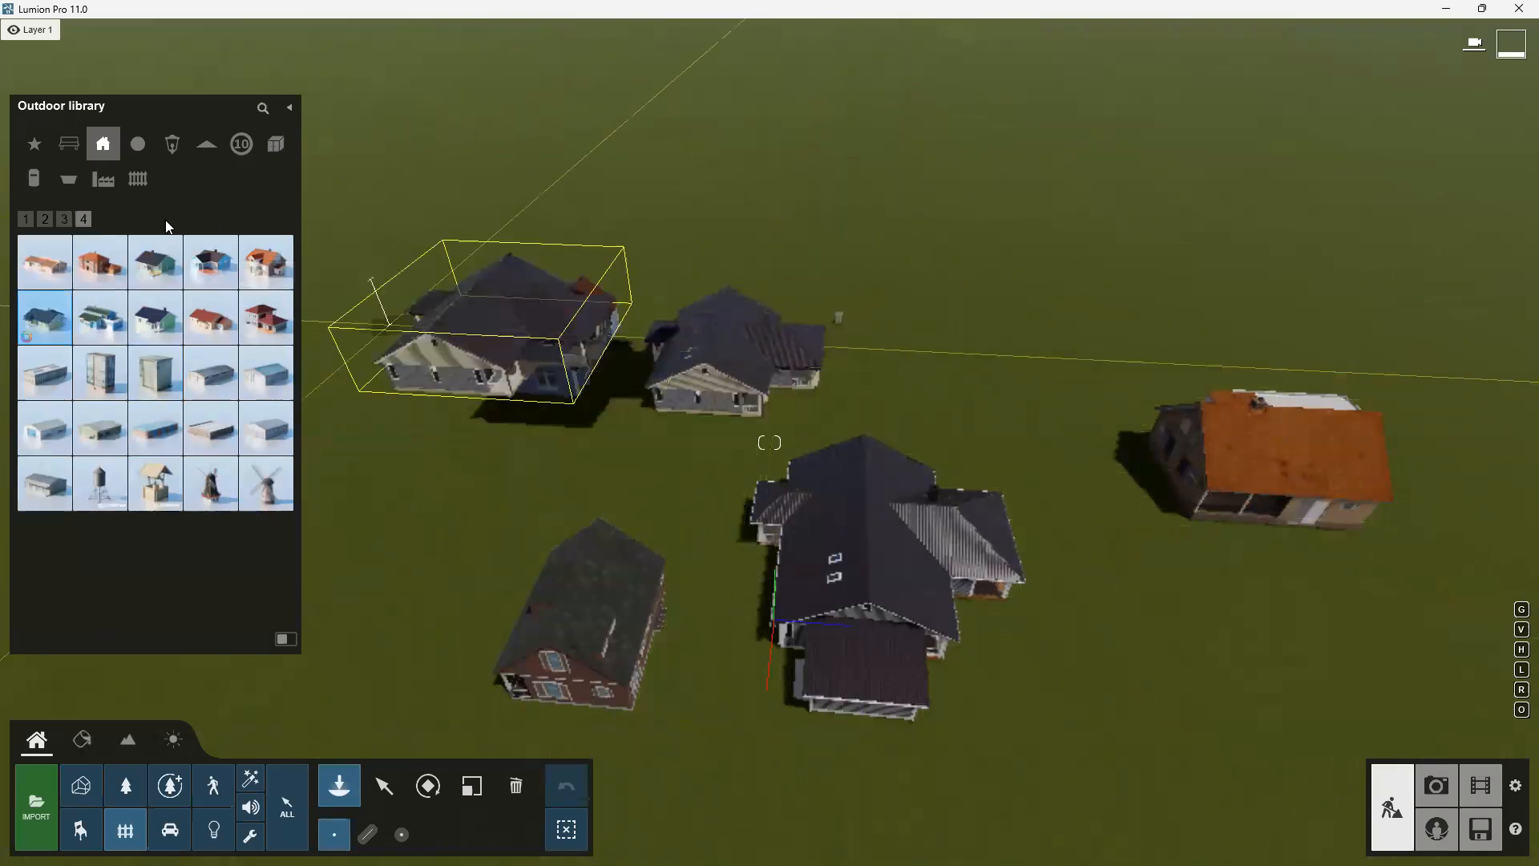
Place a pink-roofed town building and a tall tan apartment building with a red roof in the back row
left_click(64, 219)
left_click(62, 276)
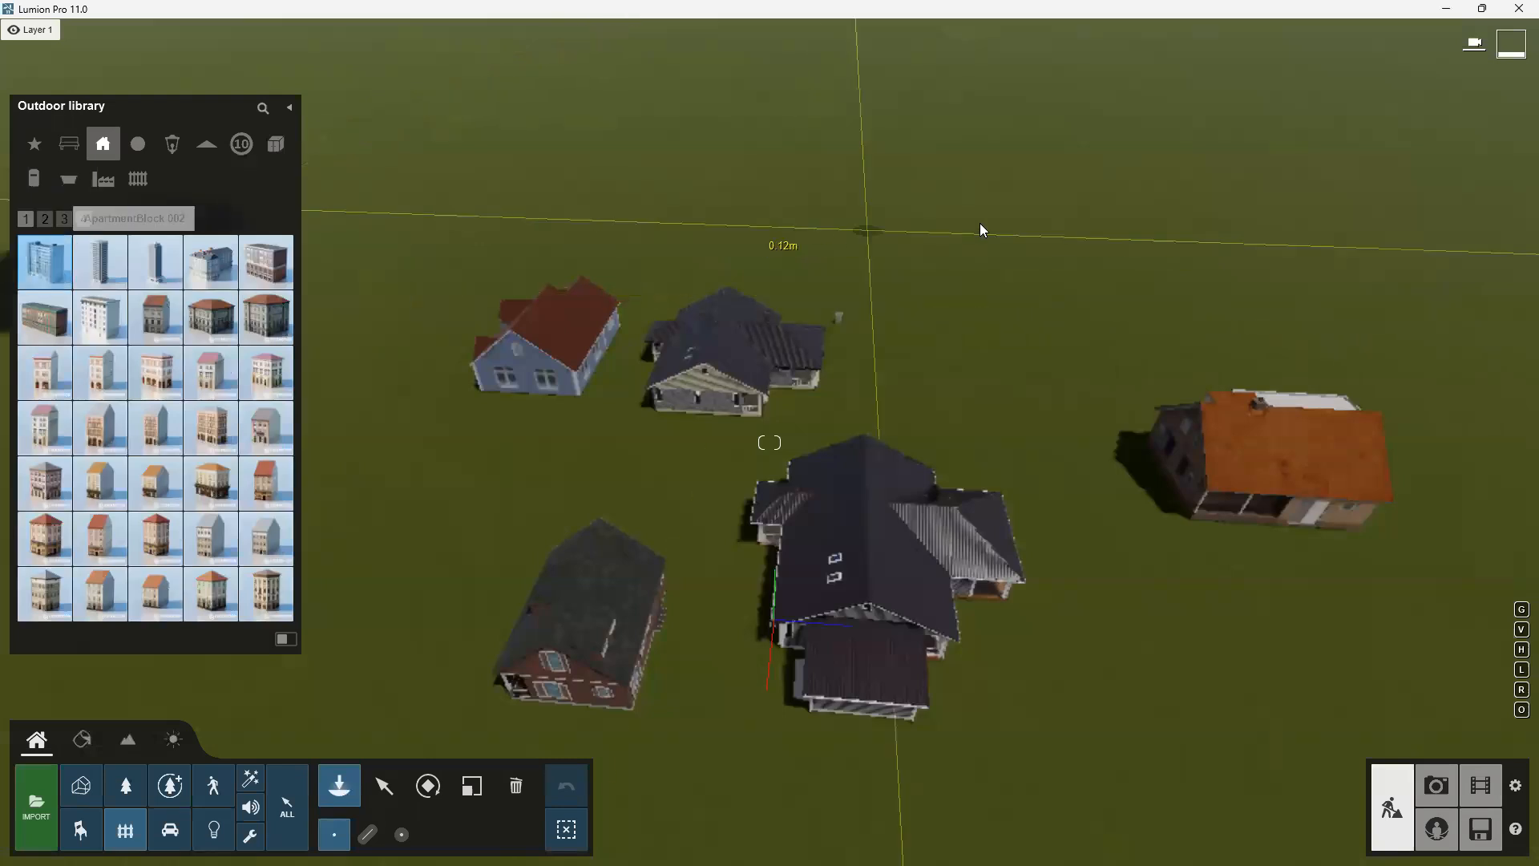
left_click(211, 372)
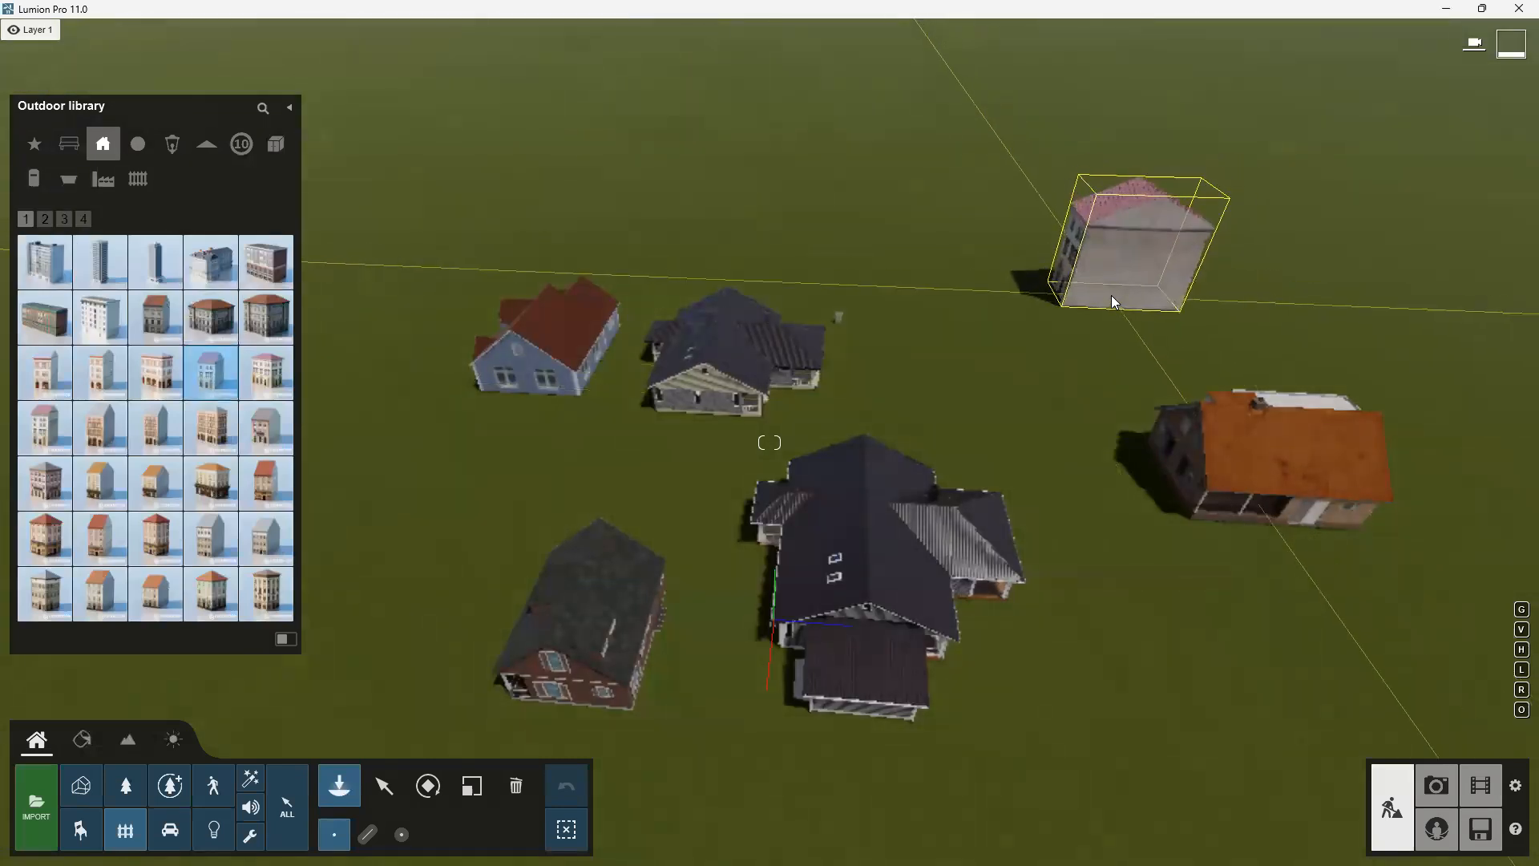
left_click(1119, 298)
scroll(912, 319, "down", 2)
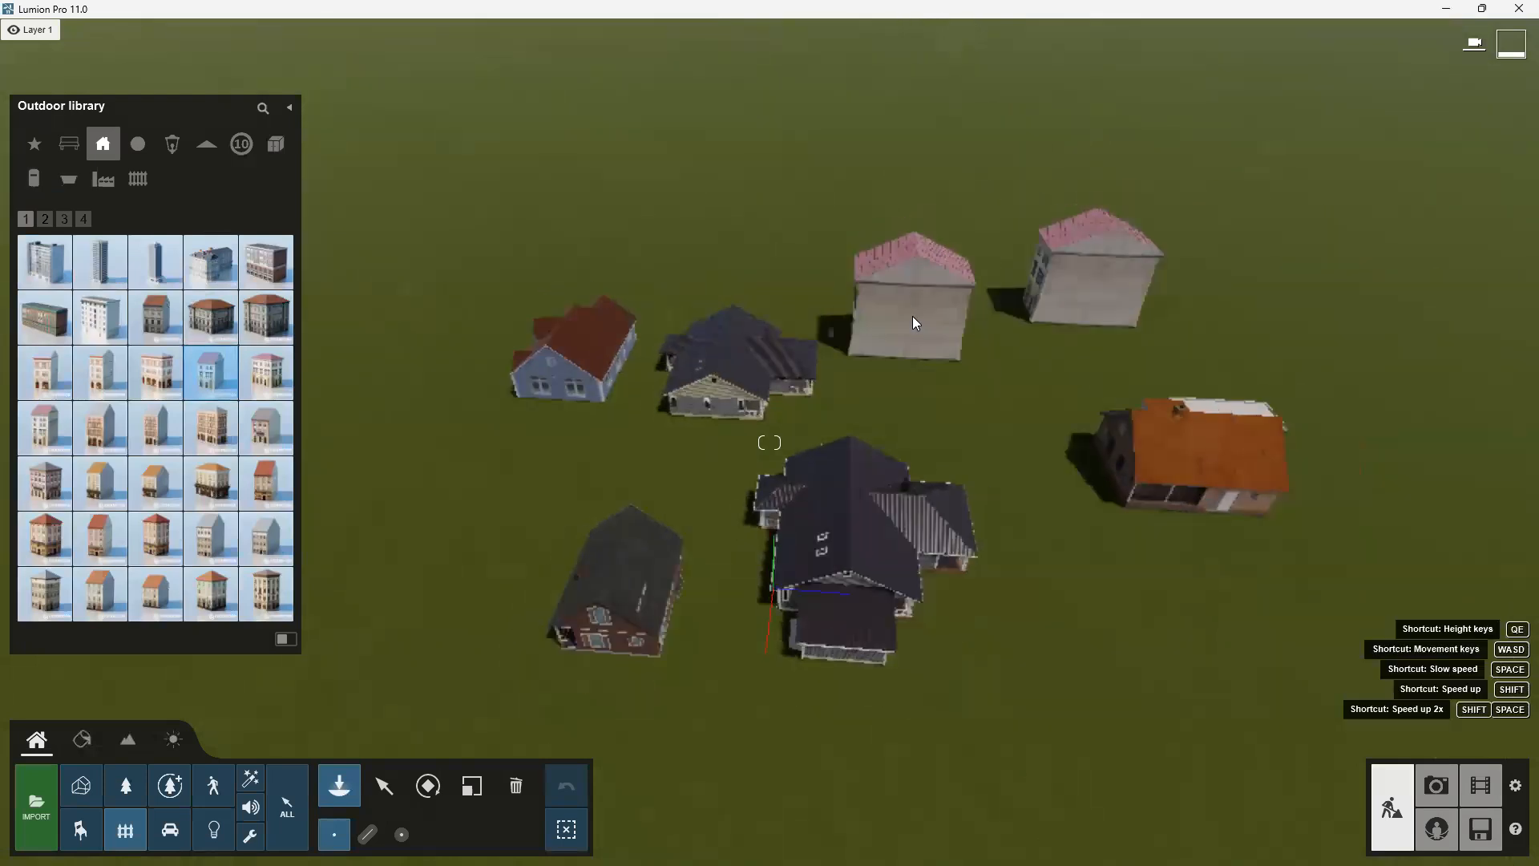
key("Escape")
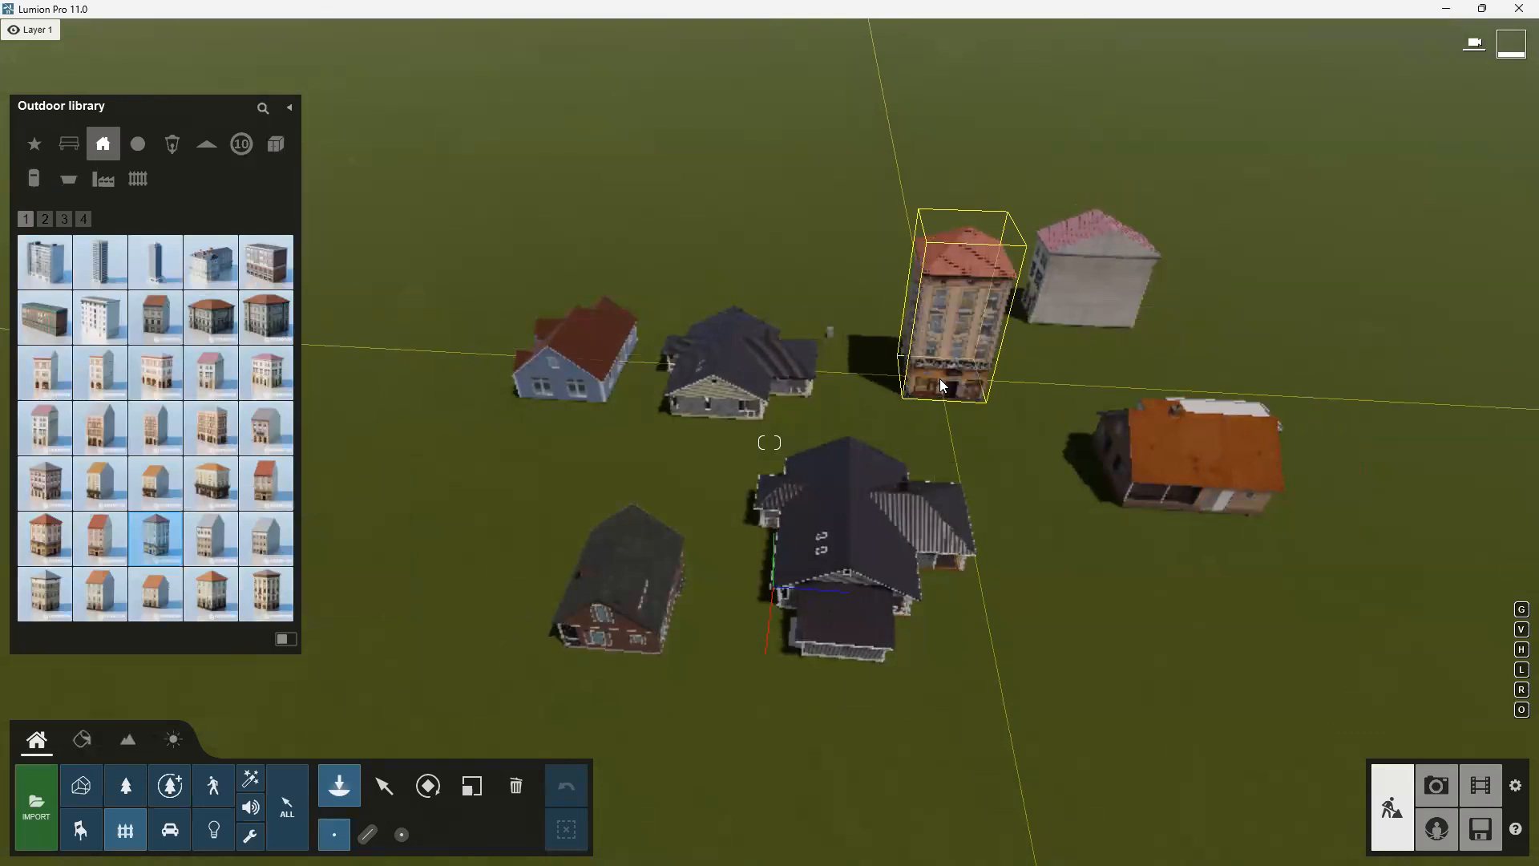
left_click(919, 346)
Place a dark-roofed grey house with a side annex behind the orange-roofed house and end placement
left_click(69, 218)
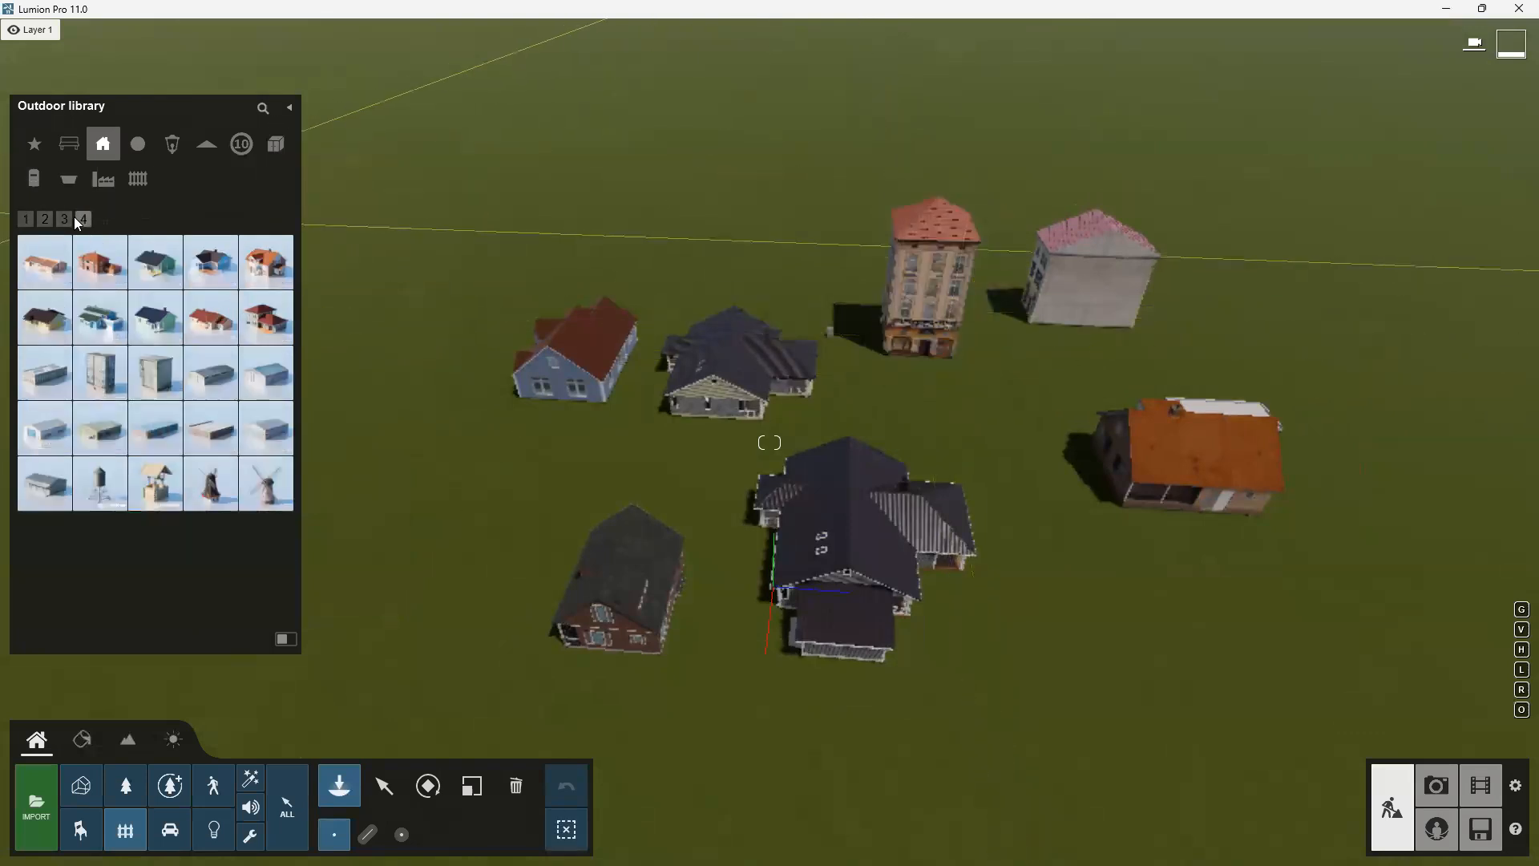
left_click(64, 219)
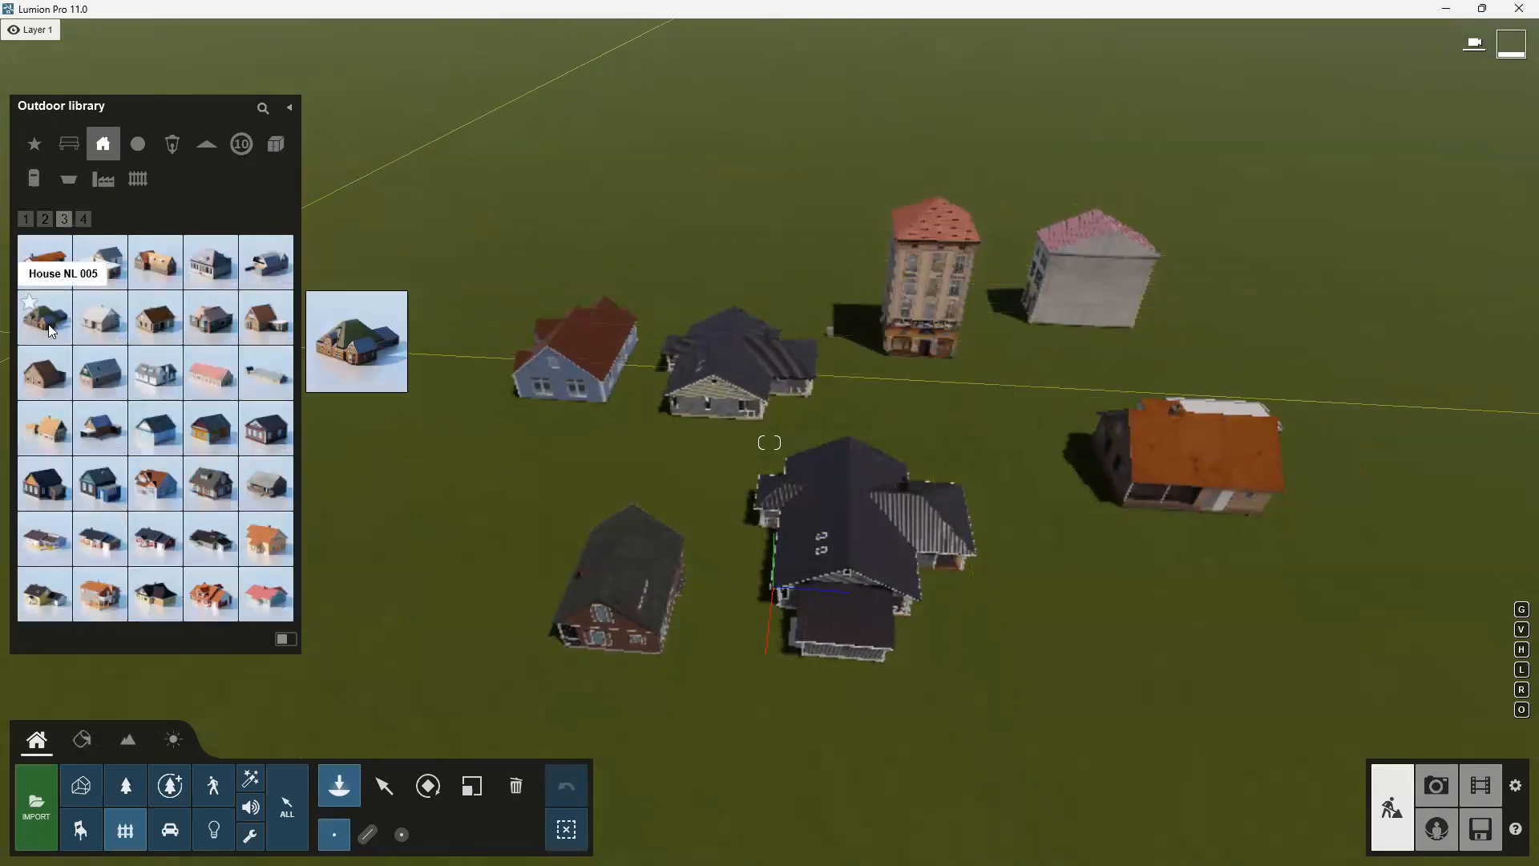
left_click(40, 595)
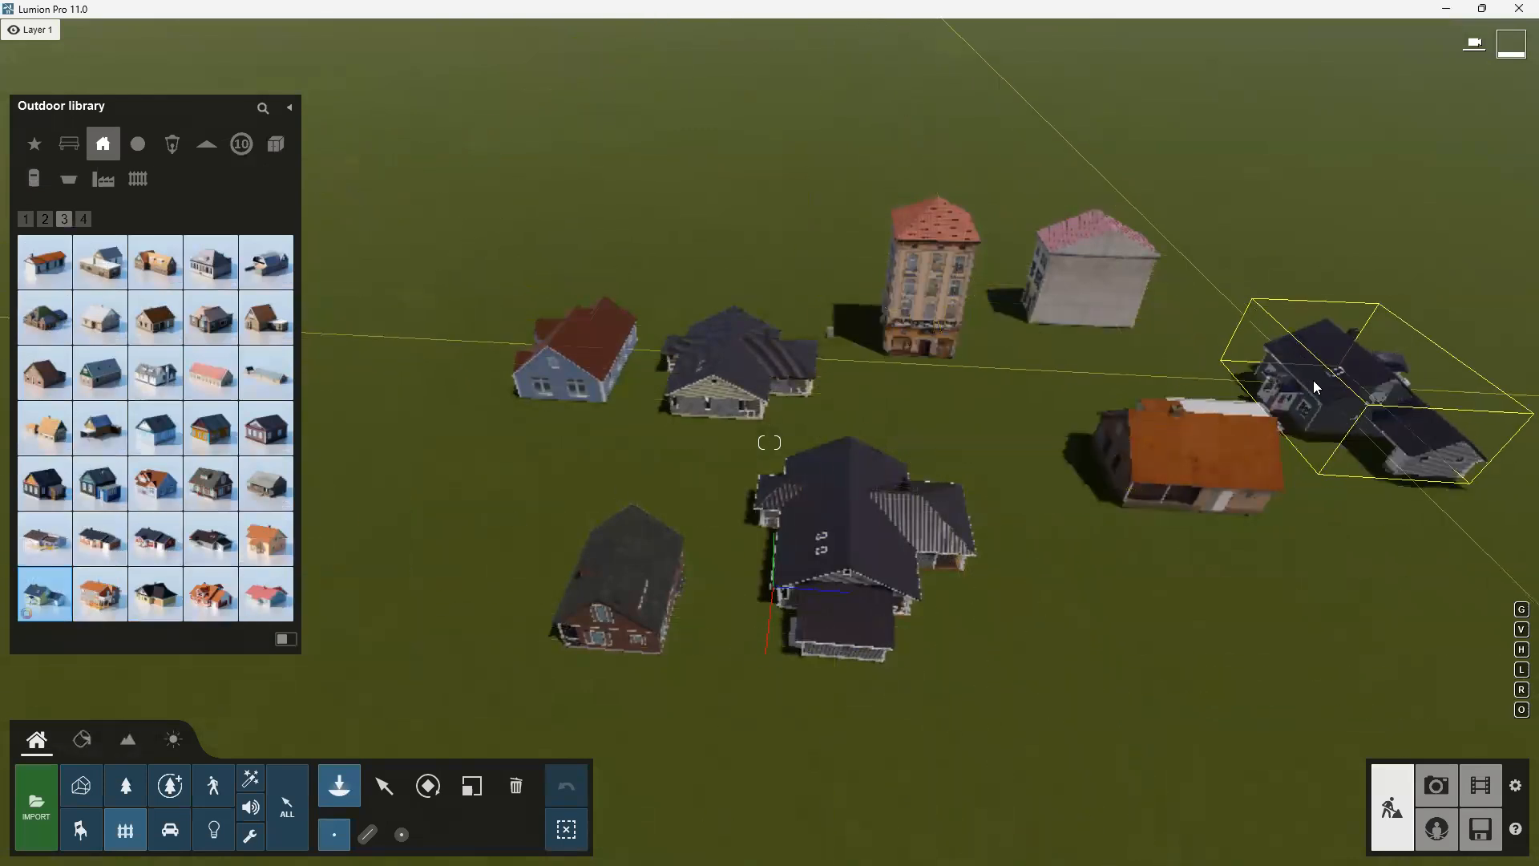
left_click(1294, 376)
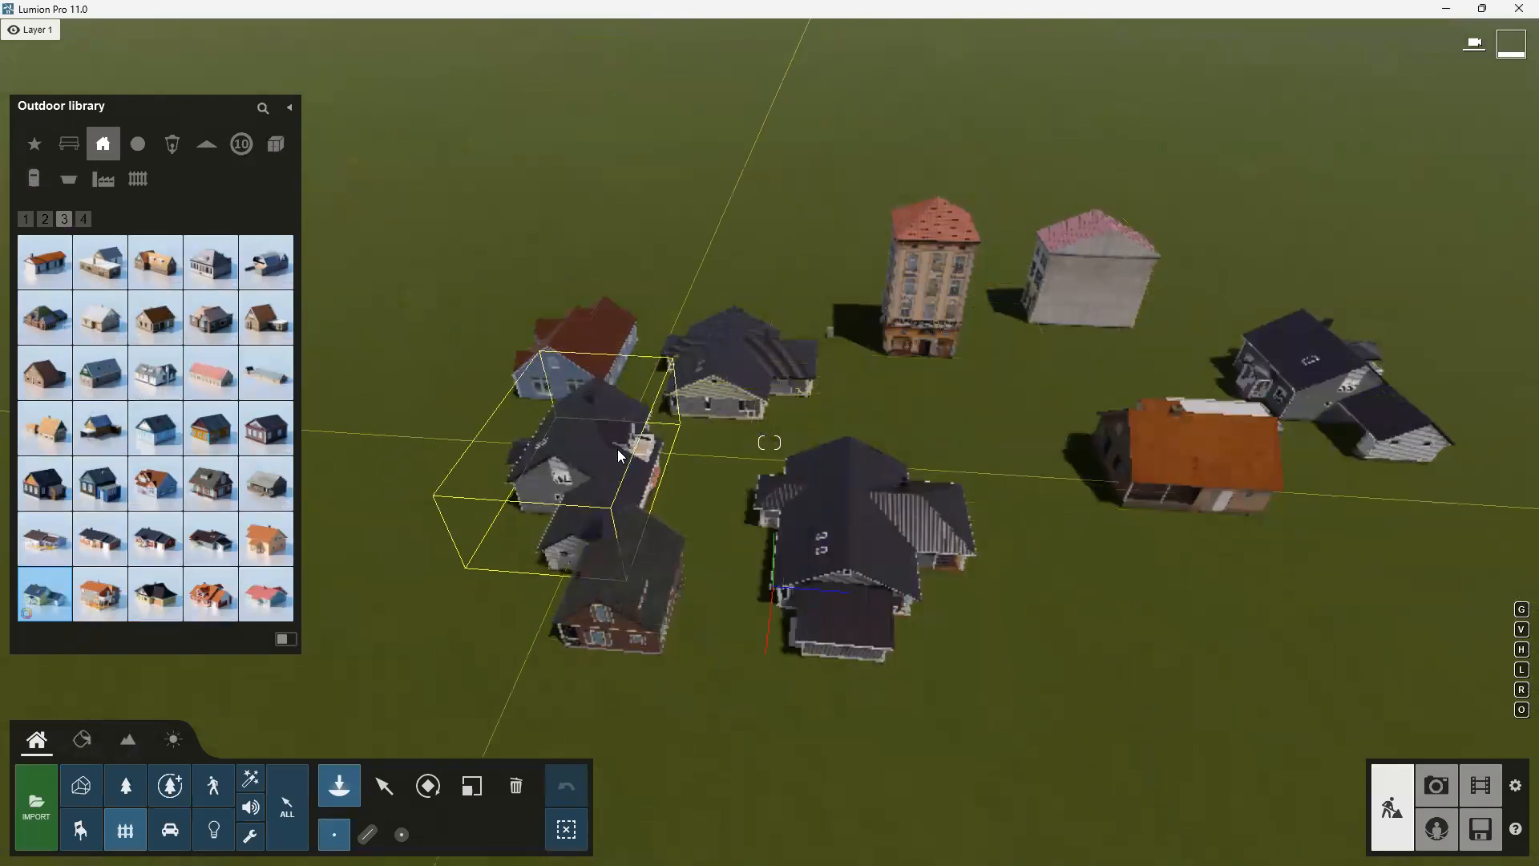
key("Escape")
Set the terrain brush size and lower the ground in front of the houses to dig a wide pit
key("s")
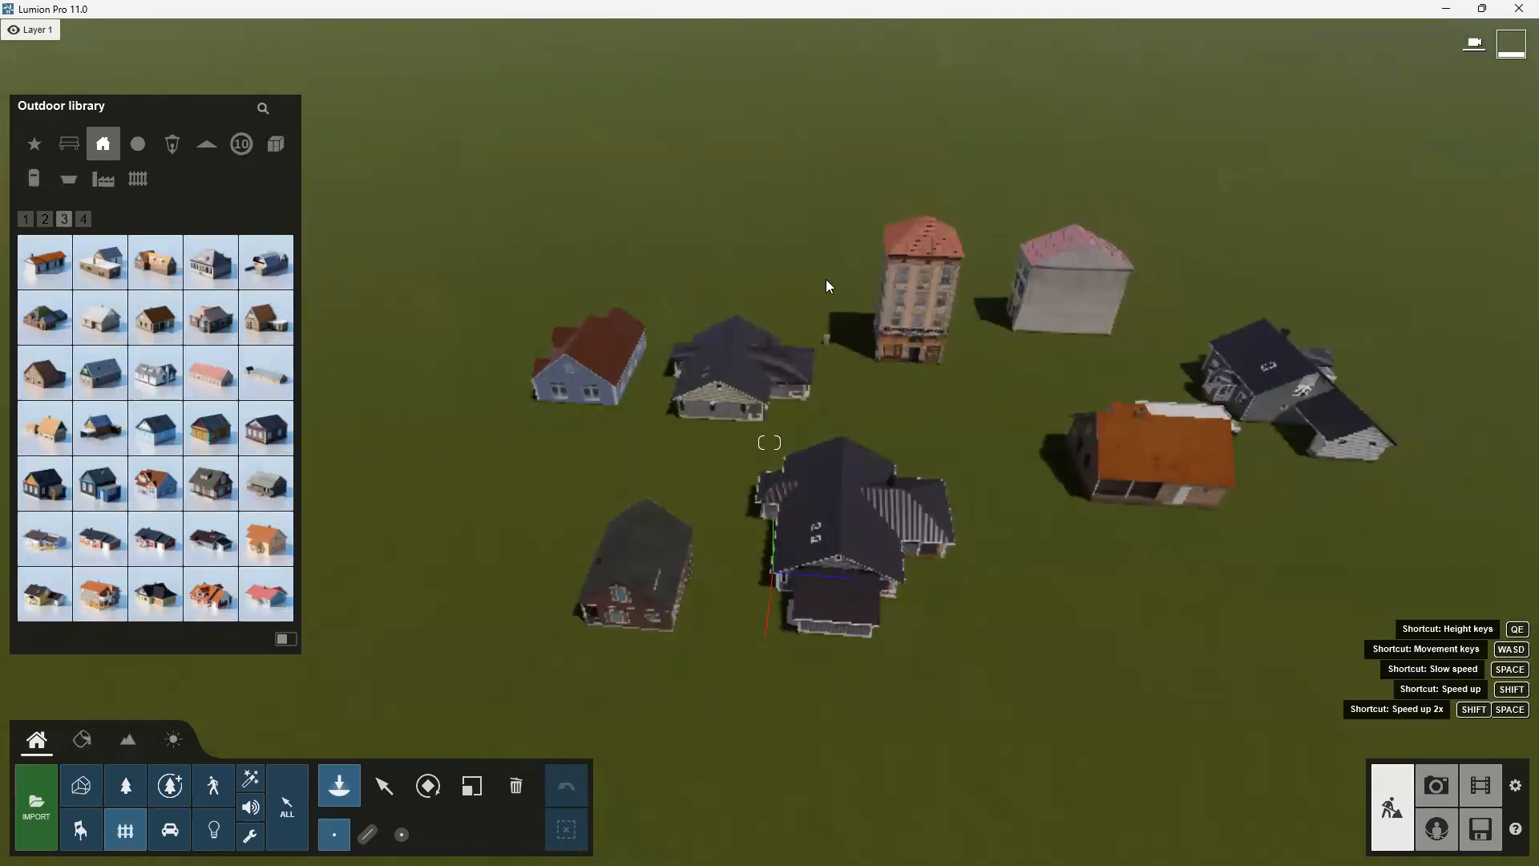
key("w")
key("w")
key("e")
mouse_move(825, 757)
right_mouse_down()
mouse_move(810, 757)
mouse_move(831, 713)
mouse_move(824, 742)
right_mouse_up()
key("e")
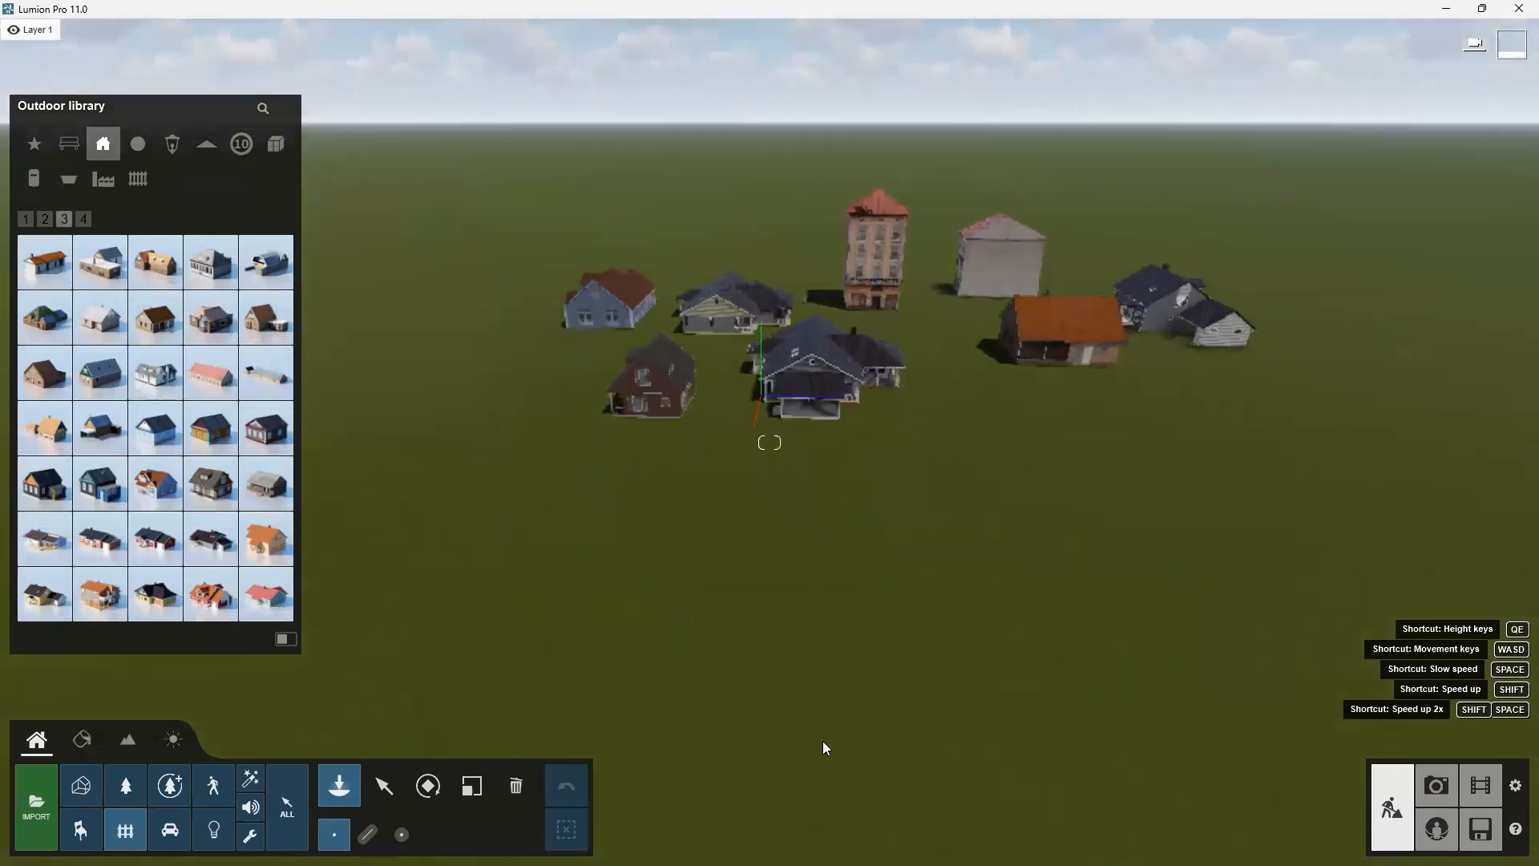
key("w")
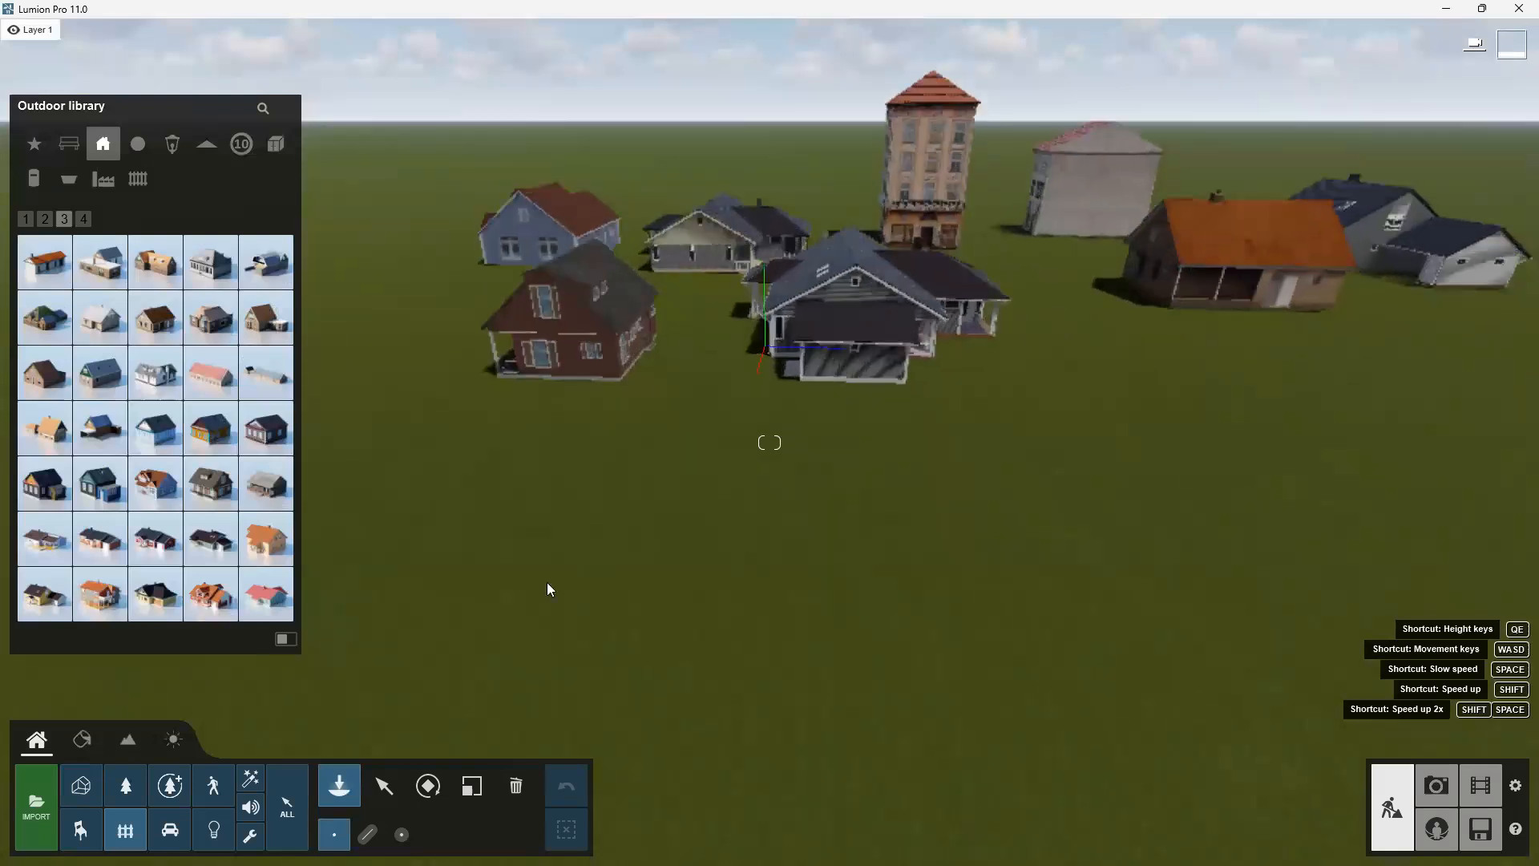
left_click(127, 742)
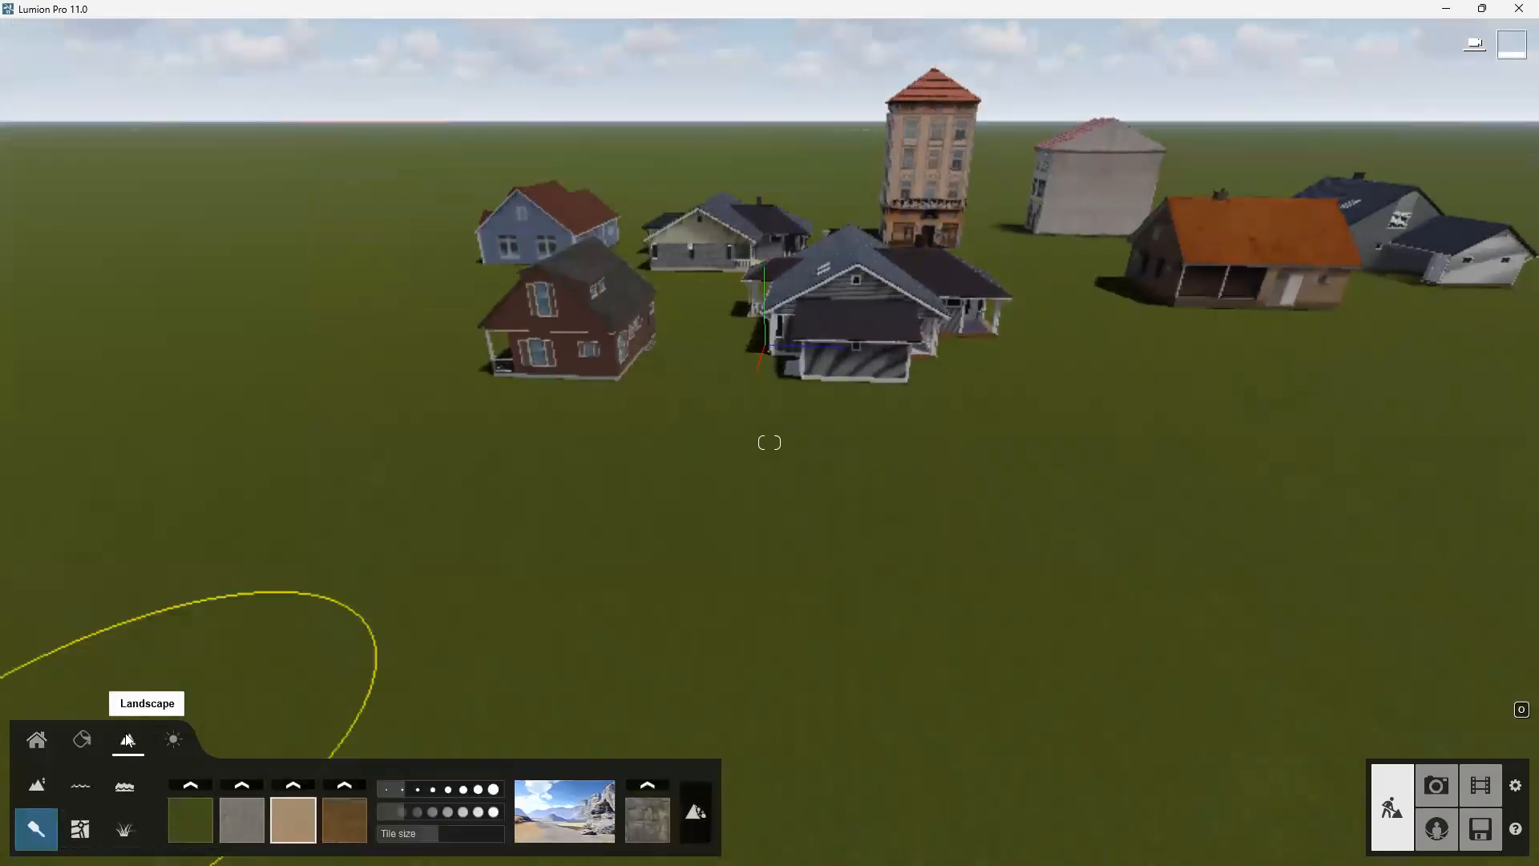
left_click(39, 788)
left_click(224, 809)
left_click(415, 798)
mouse_move(595, 598)
left_mouse_down()
mouse_move(590, 612)
mouse_move(541, 595)
mouse_move(522, 631)
mouse_move(587, 674)
mouse_move(690, 654)
mouse_move(768, 688)
mouse_move(704, 709)
mouse_move(681, 681)
left_mouse_up()
Place a rectangular water surface over the pit and stretch its corner so it covers the pit's far edge
key("s")
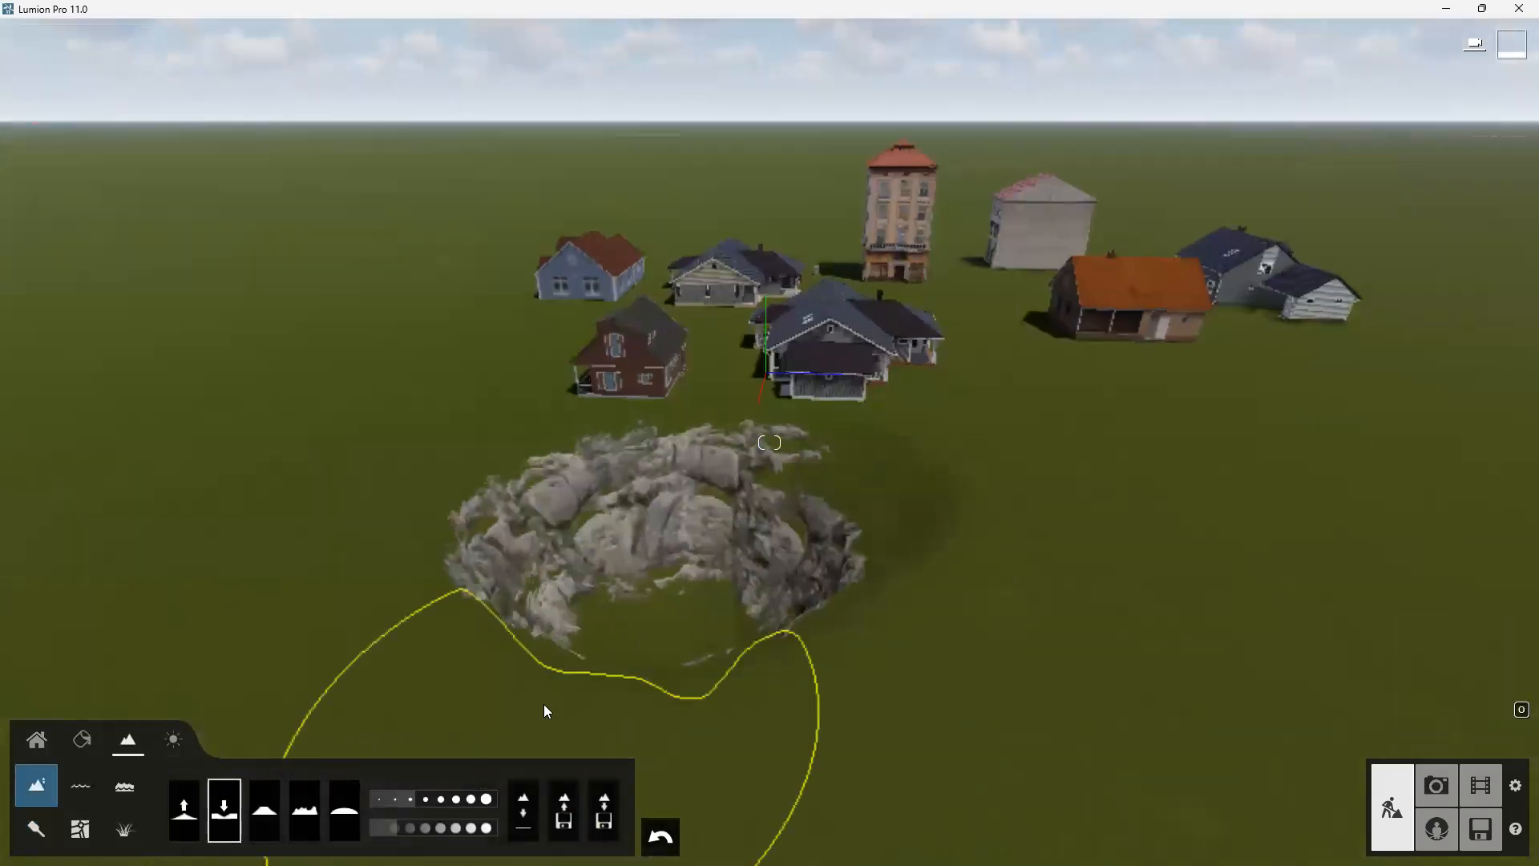
left_click(80, 790)
left_click(174, 816)
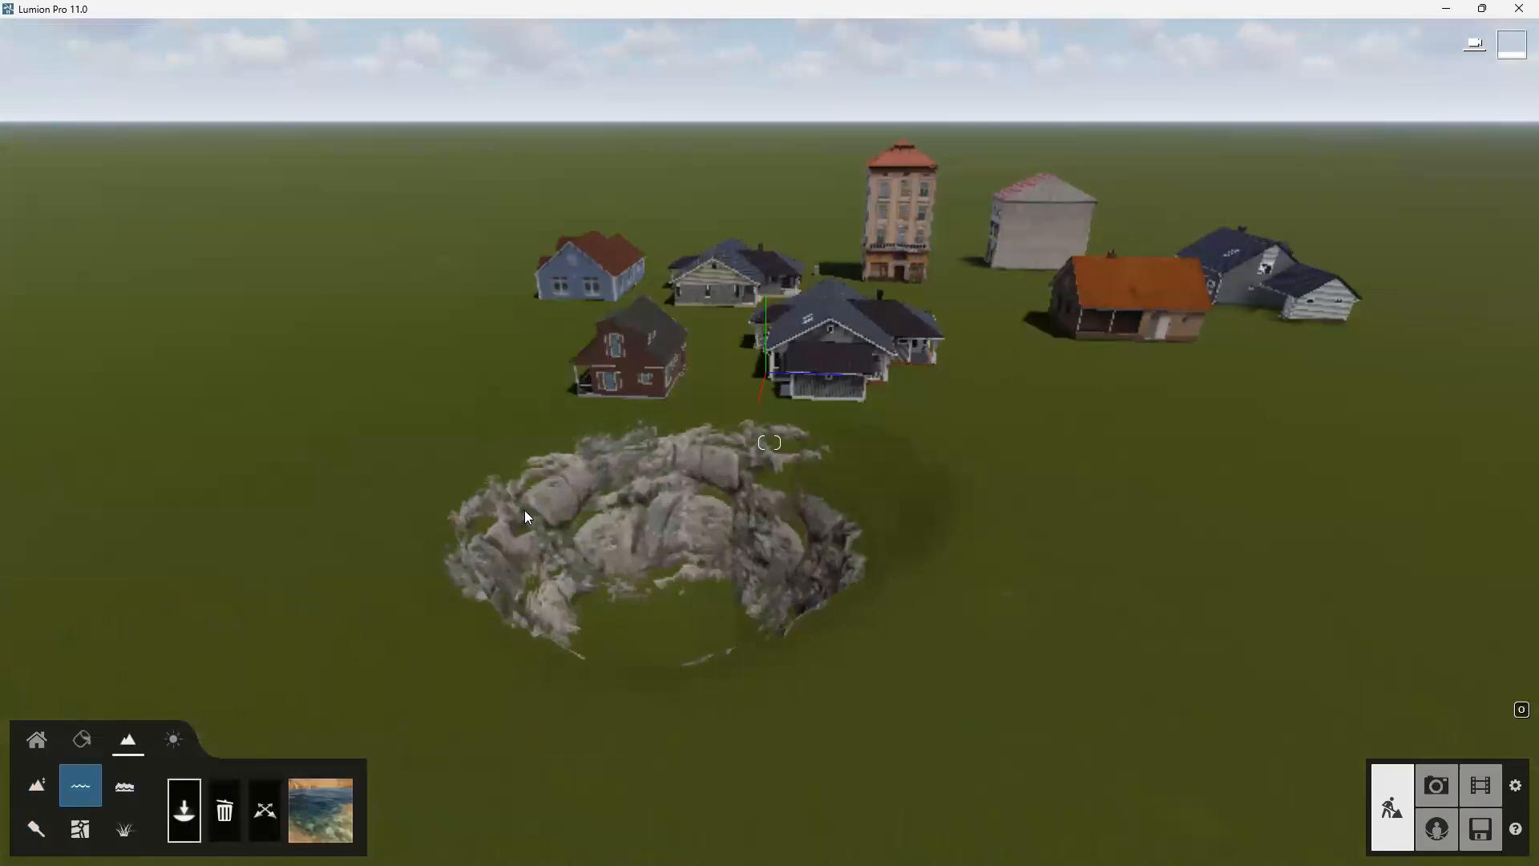
left_click_drag(502, 493, 858, 726)
left_click_drag(853, 497, 870, 430)
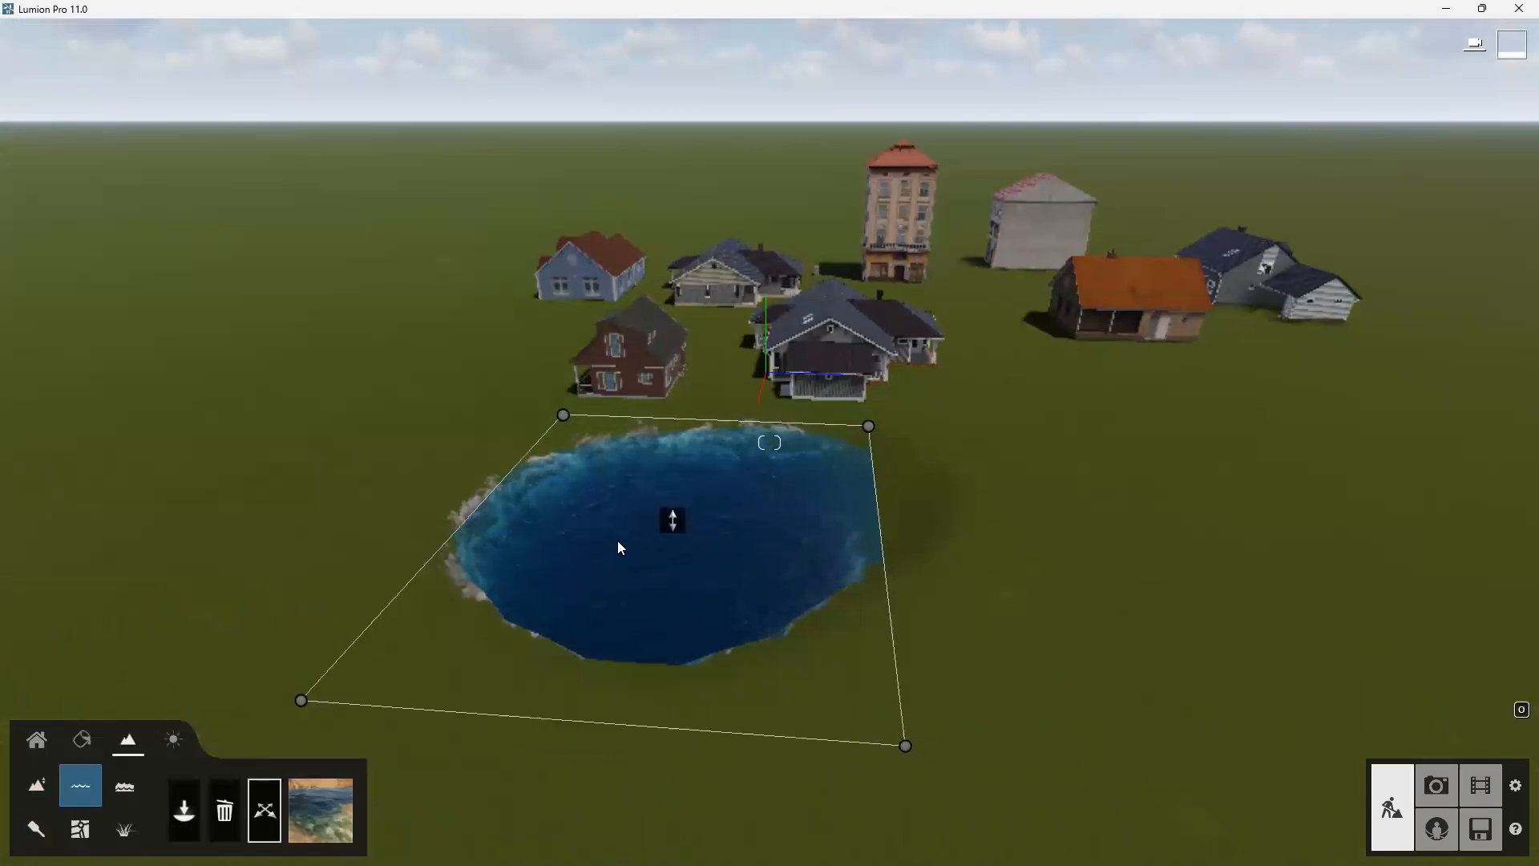
Fine-tune the height of the water surface and extend its near corner outward
mouse_move(674, 522)
left_mouse_down()
mouse_move(670, 505)
mouse_move(672, 537)
left_mouse_up()
left_click_drag(304, 716, 287, 701)
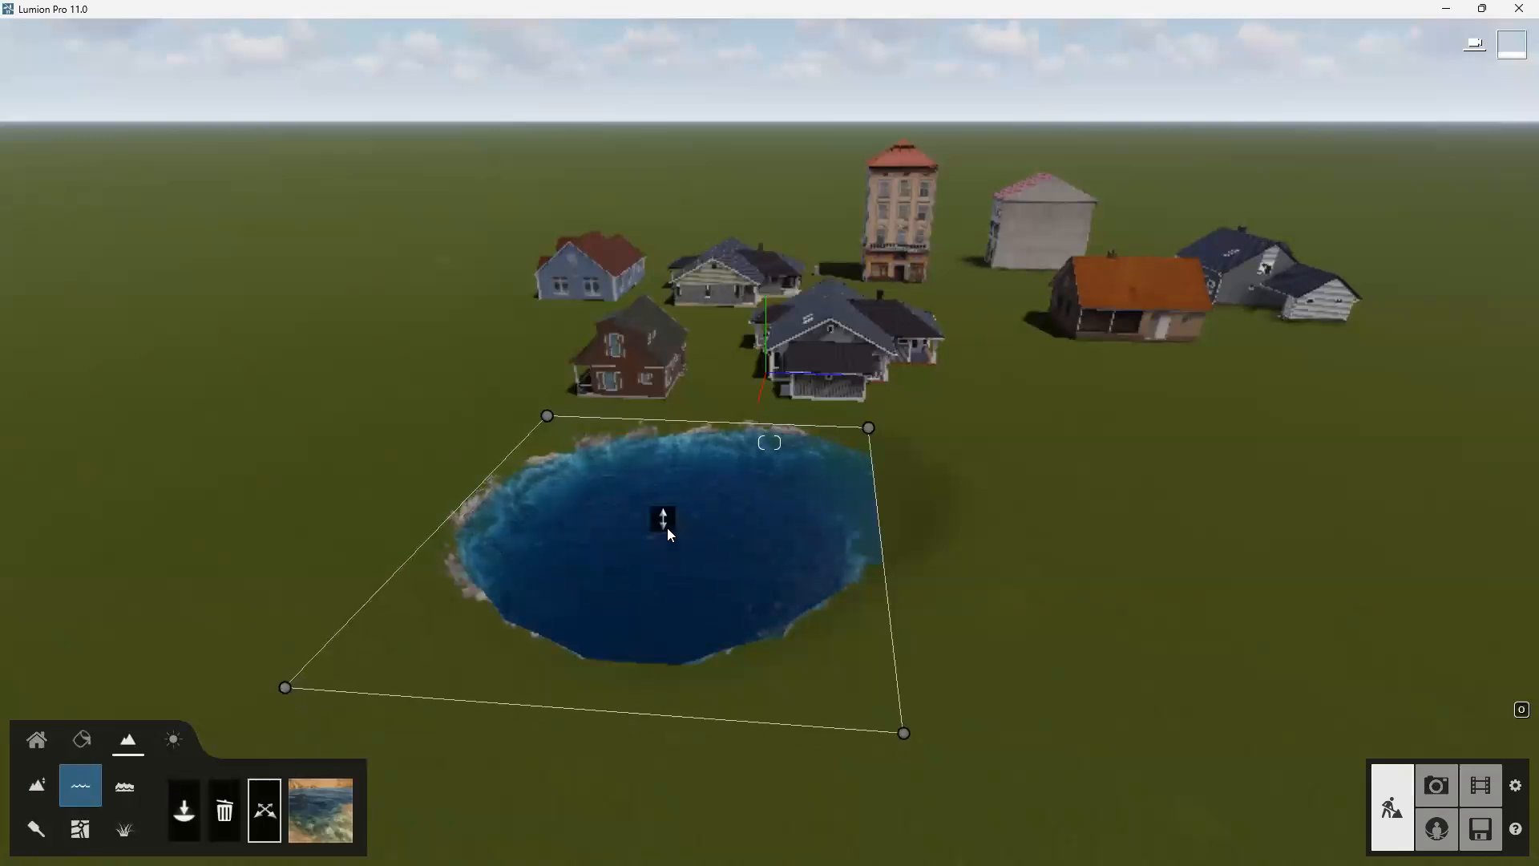
left_click_drag(664, 522, 649, 515)
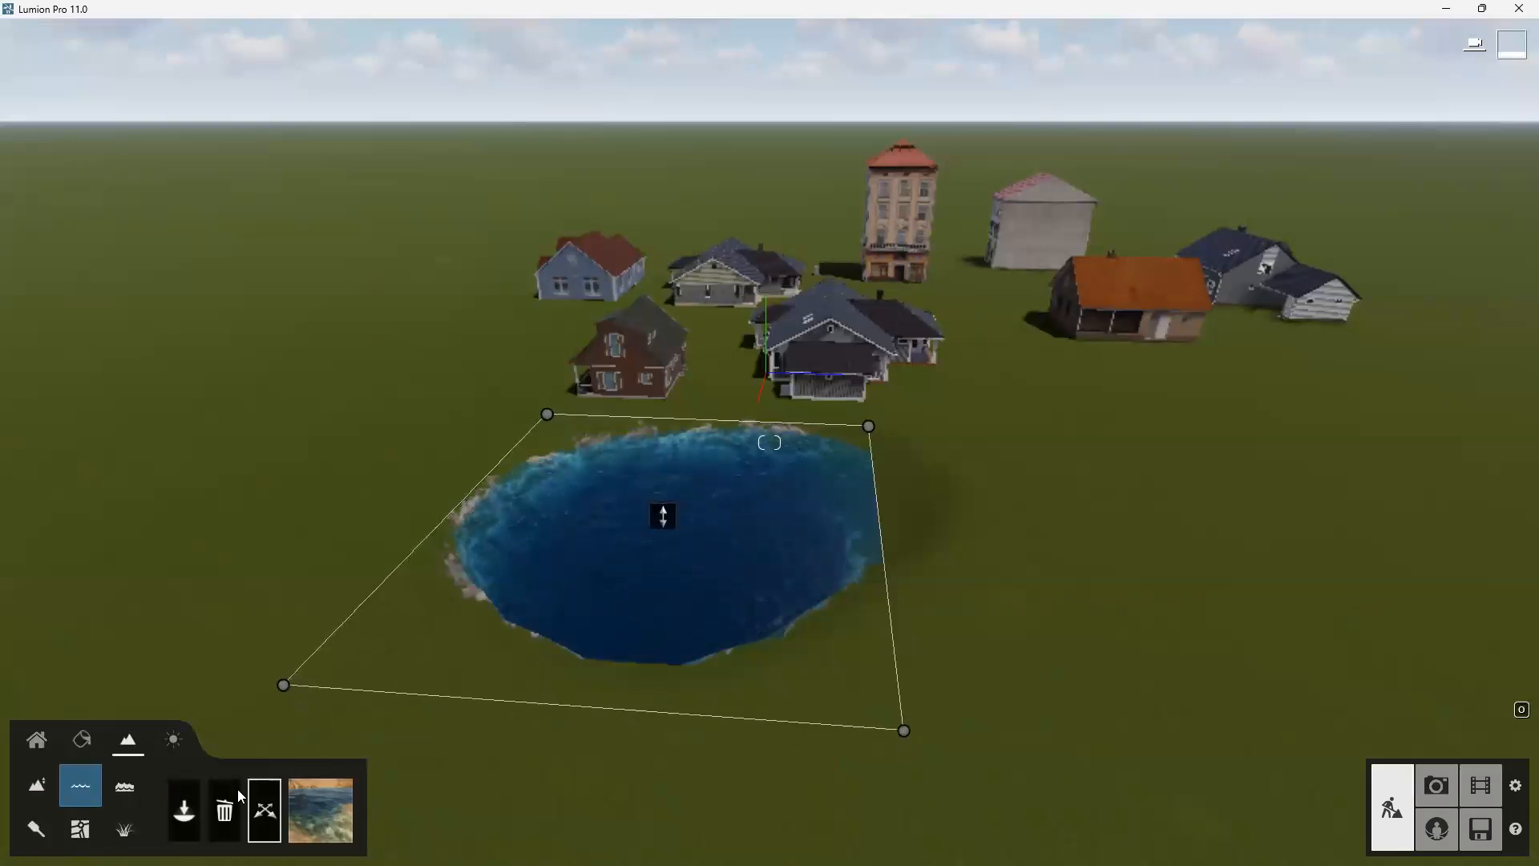
Try the ocean, tropical, murky, mountain, muddy and cloudy-surfaced water types on the lake one after another
left_click(332, 813)
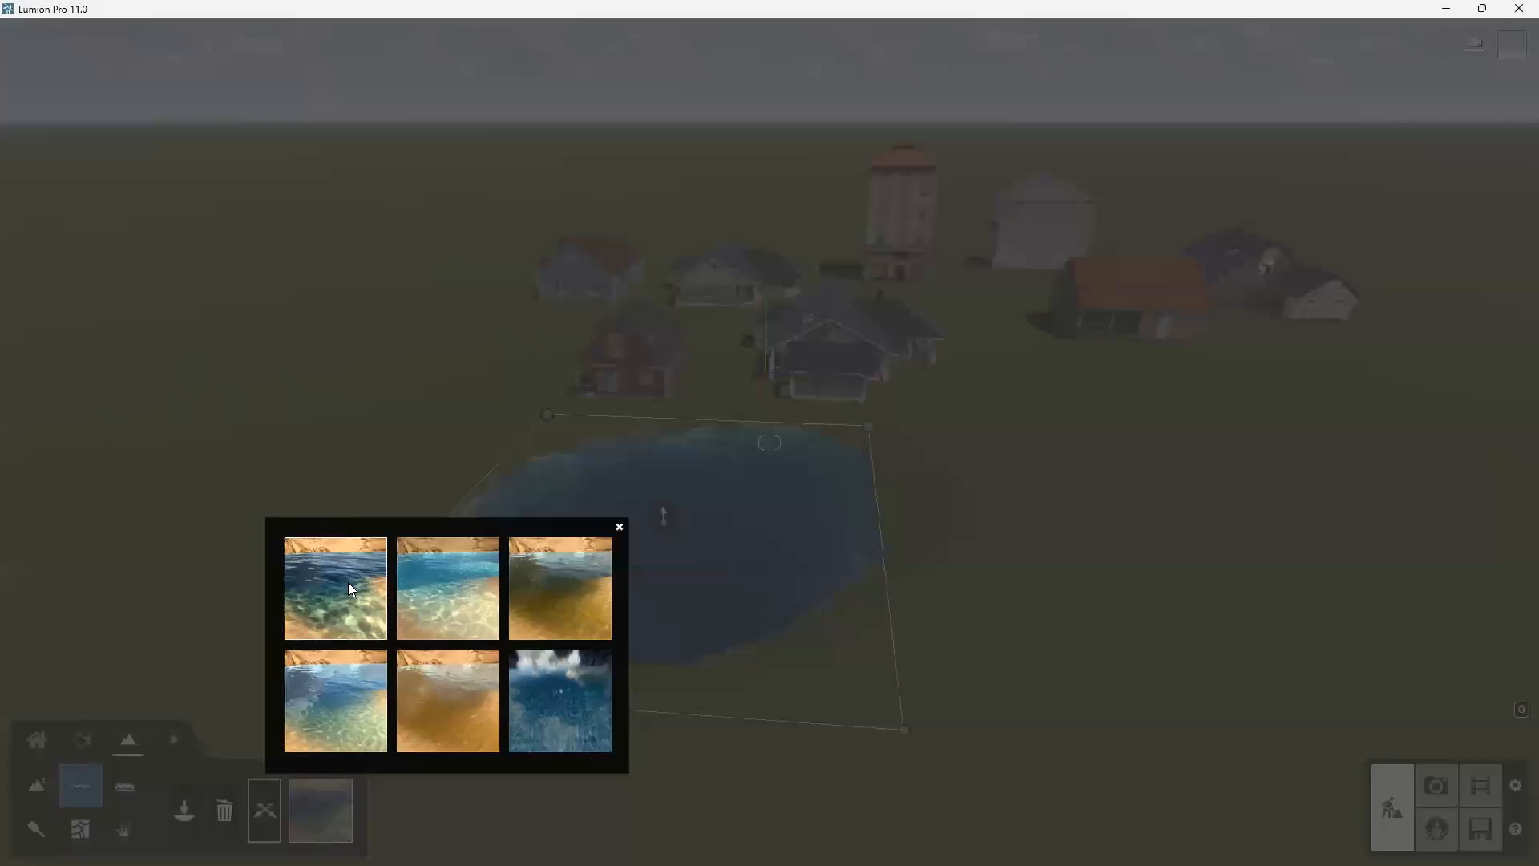
left_click(348, 582)
left_click(332, 813)
left_click(426, 595)
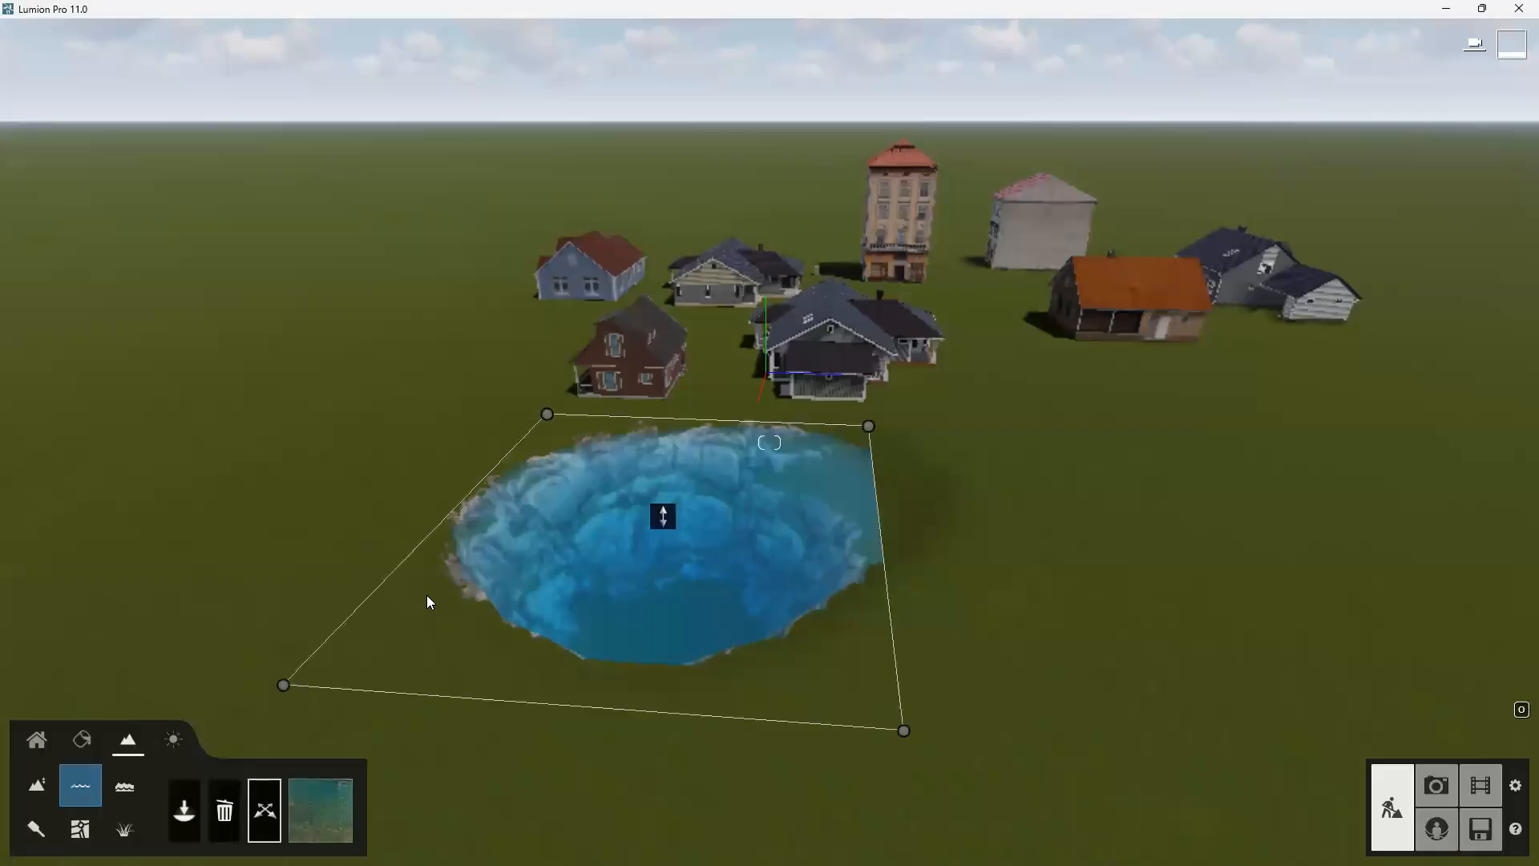
left_click(332, 809)
left_click(570, 600)
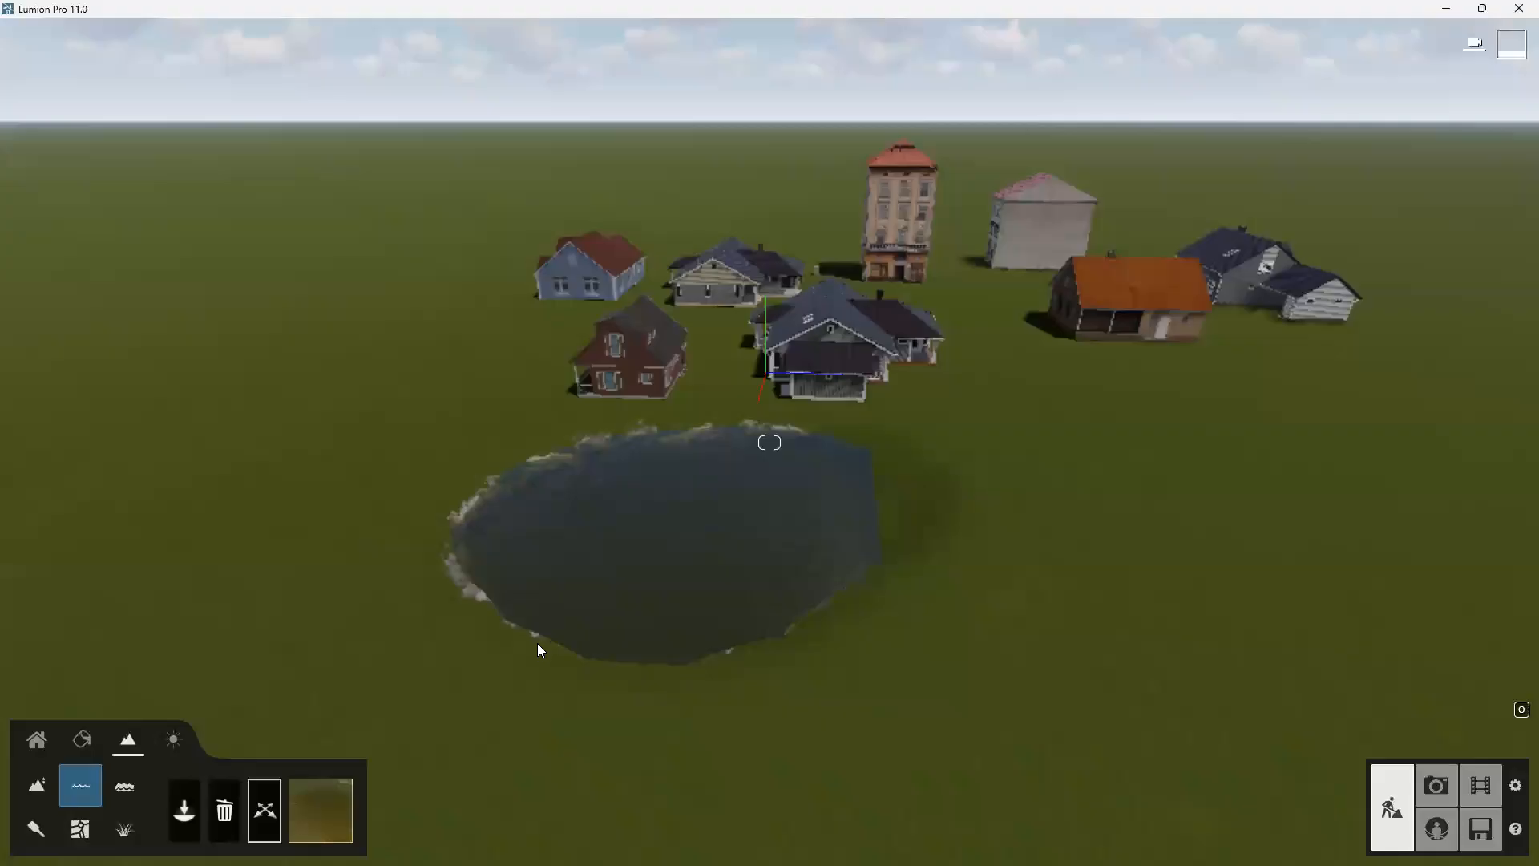
left_click(341, 802)
left_click(354, 678)
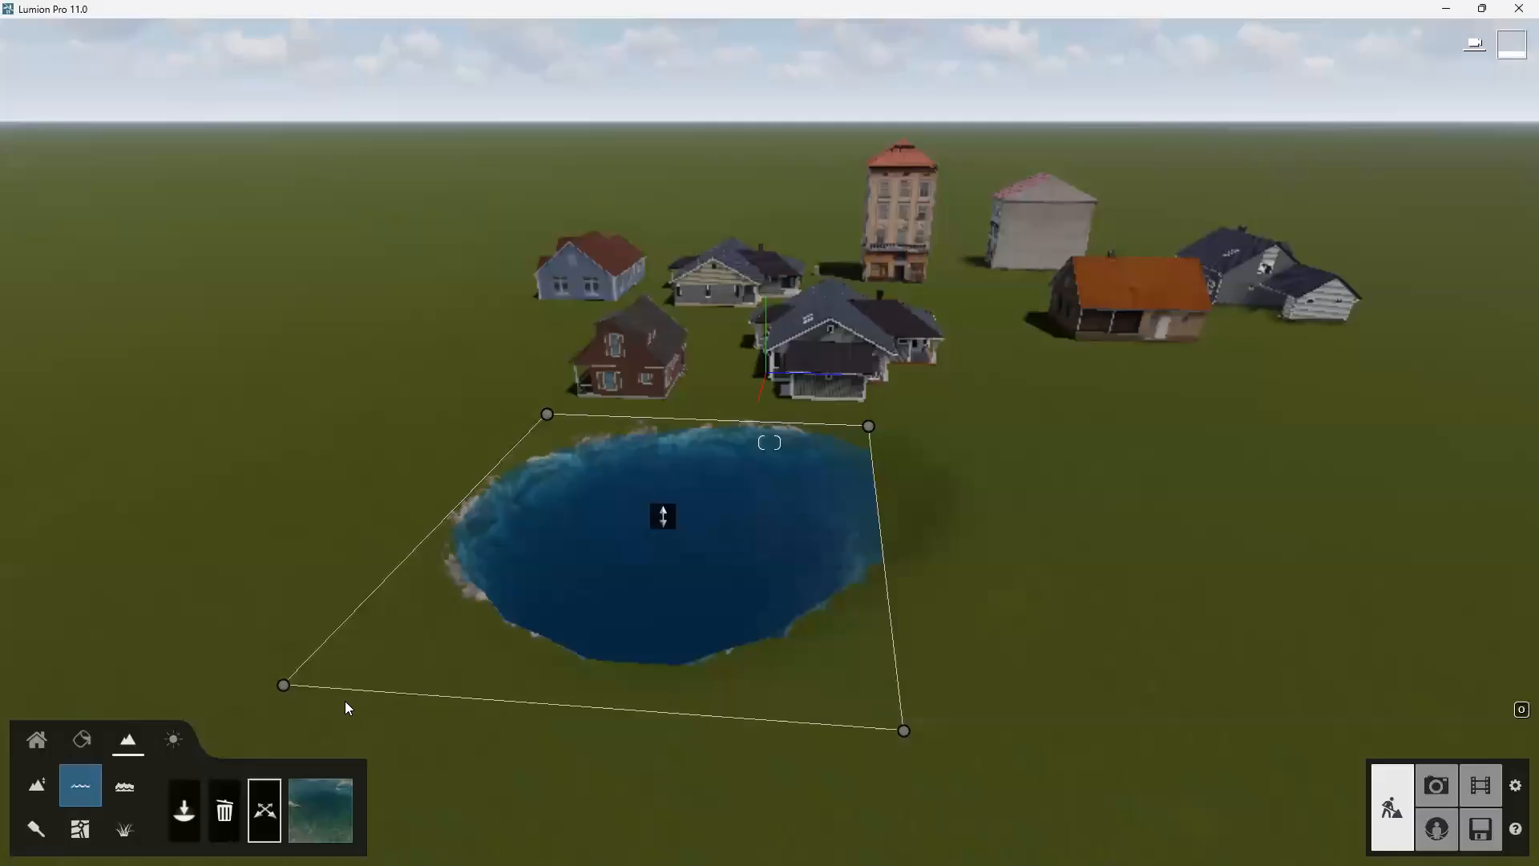
left_click(324, 809)
left_click(427, 712)
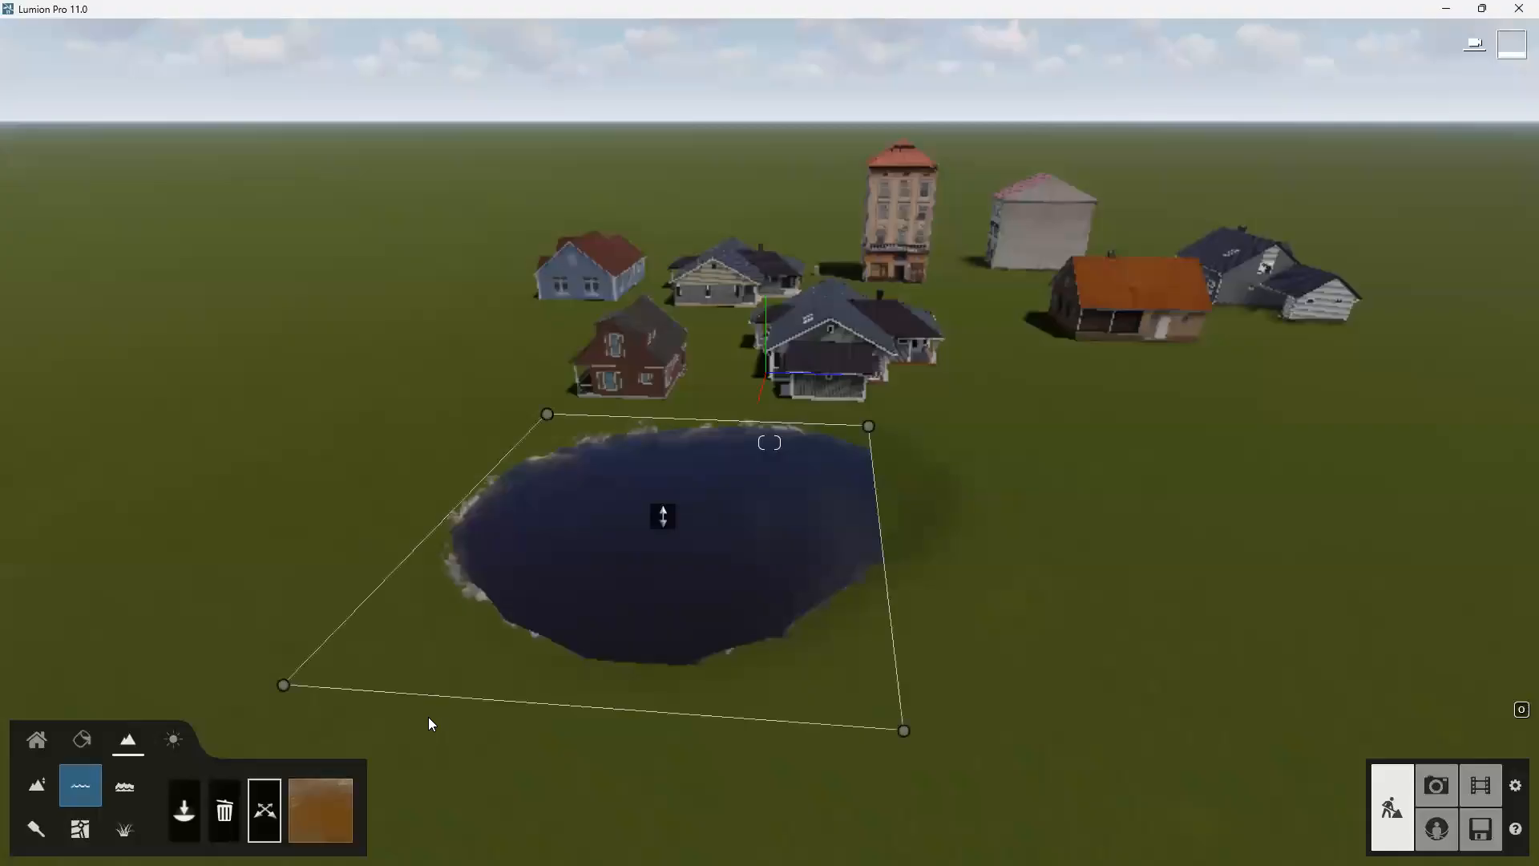
left_click(330, 811)
left_click(557, 704)
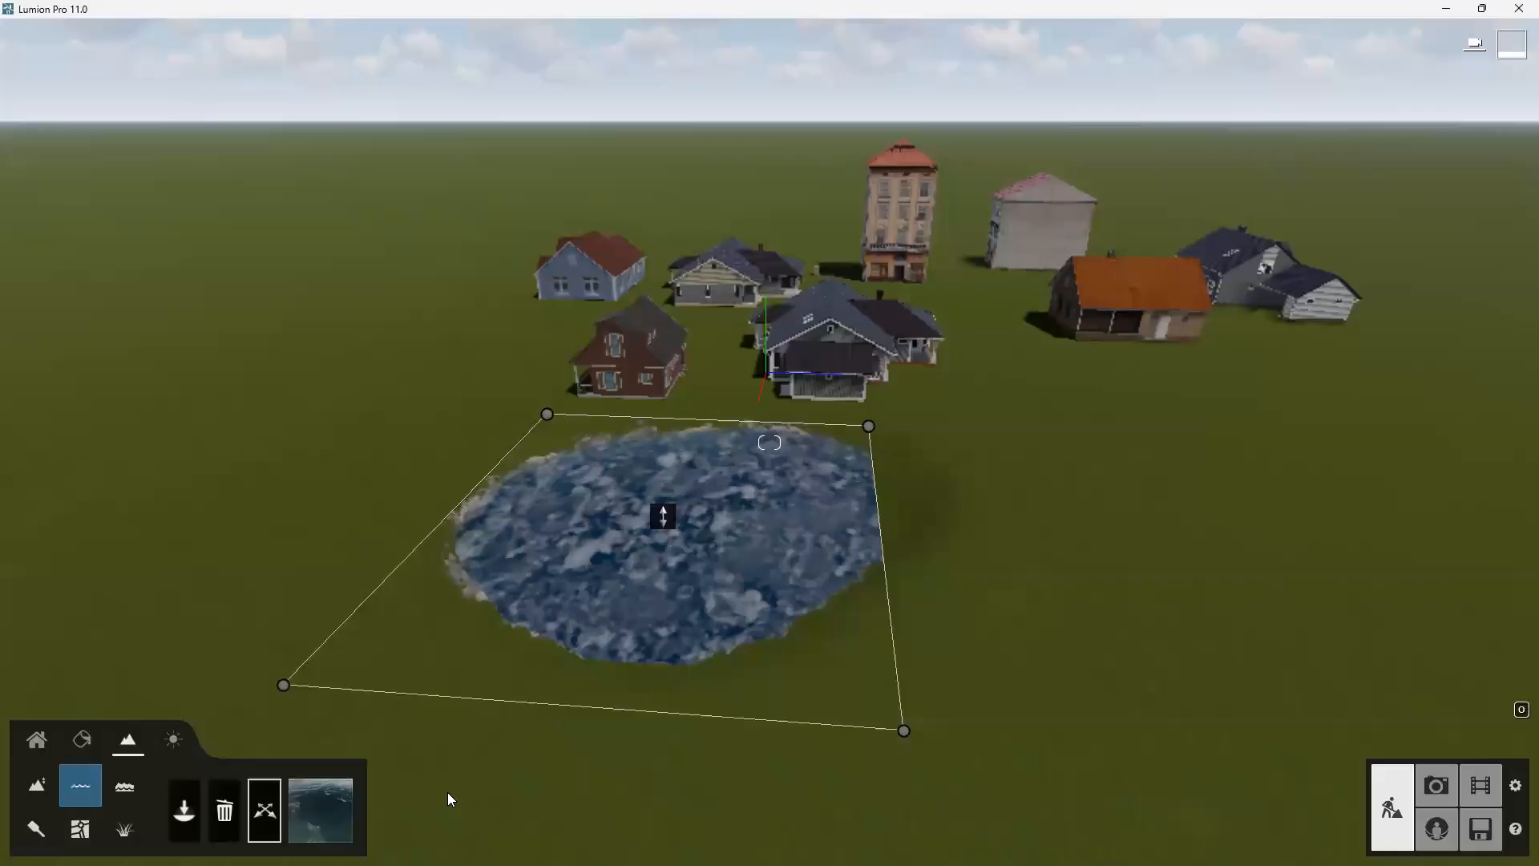
Set the lake's water type to the murky brown-green pond water
left_click(329, 806)
left_click(550, 603)
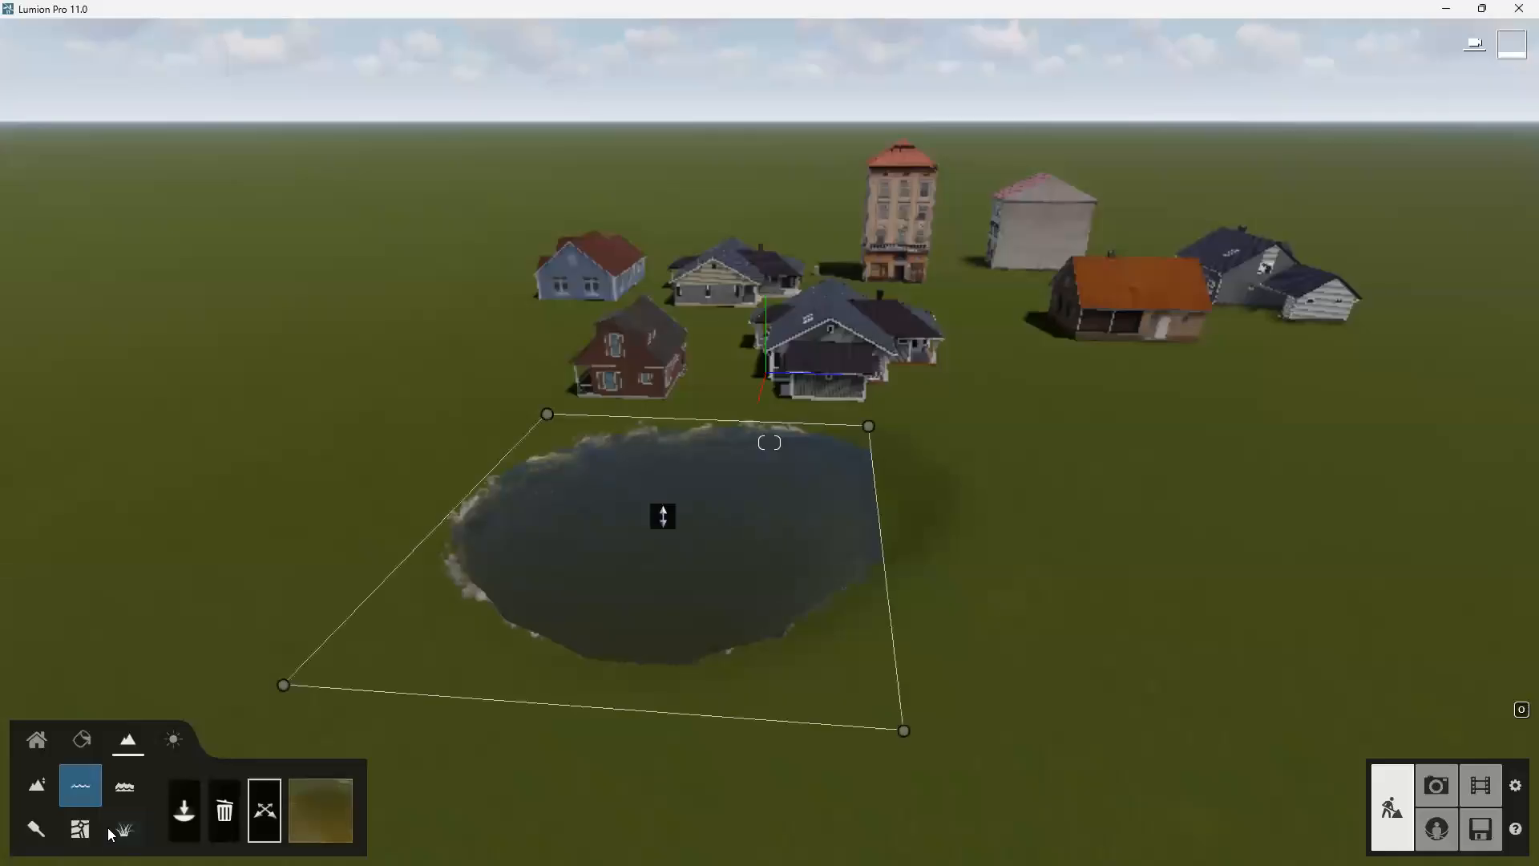
scroll(932, 569, "down", 4)
scroll(970, 585, "up", 3)
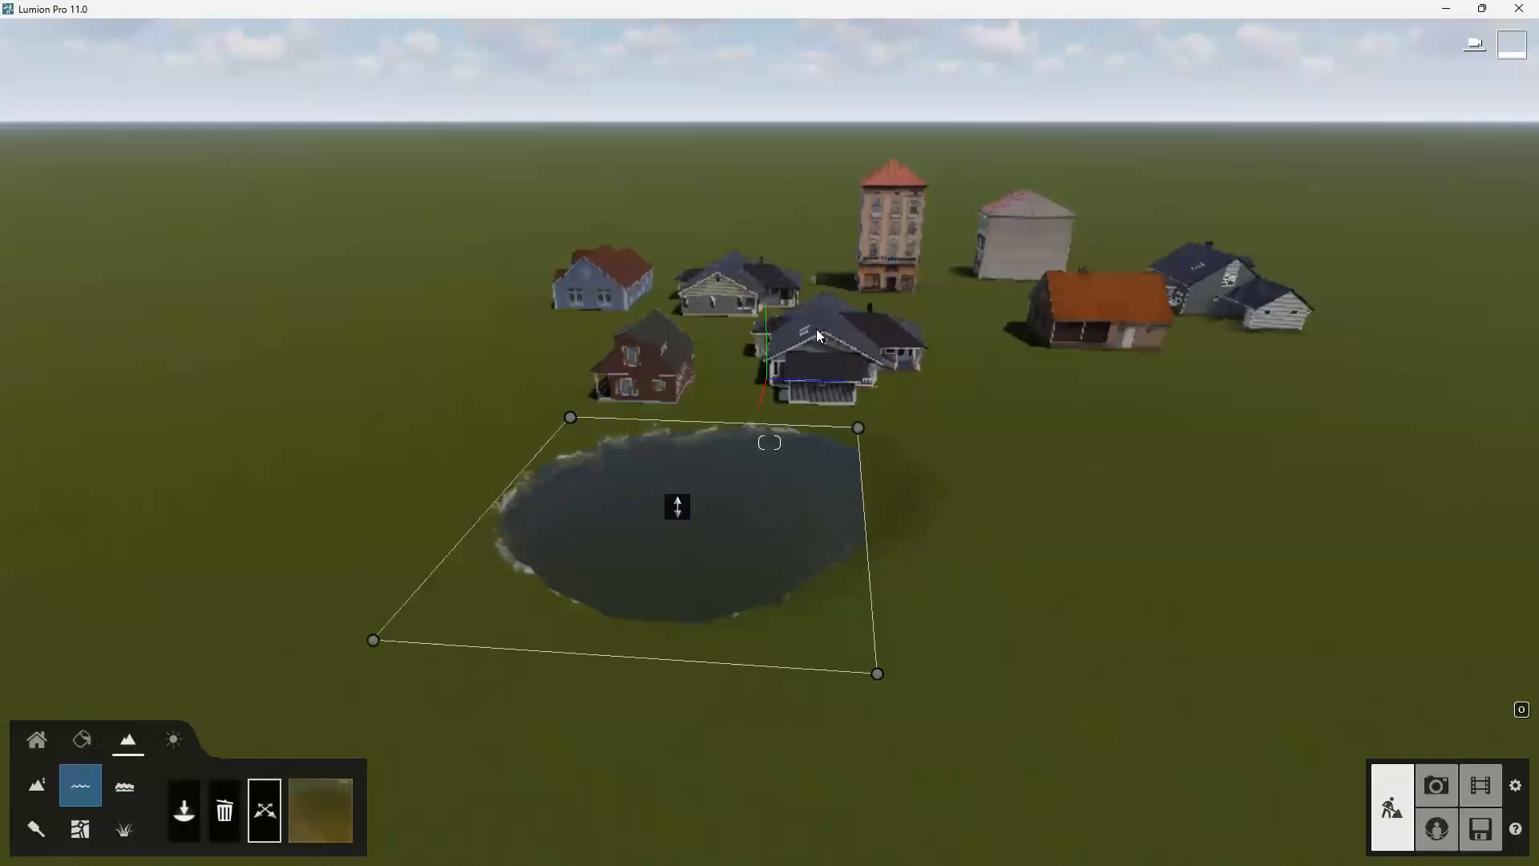
Try the brown soil, plain light green grass and striped grass textures as the base landscape texture
left_click(37, 833)
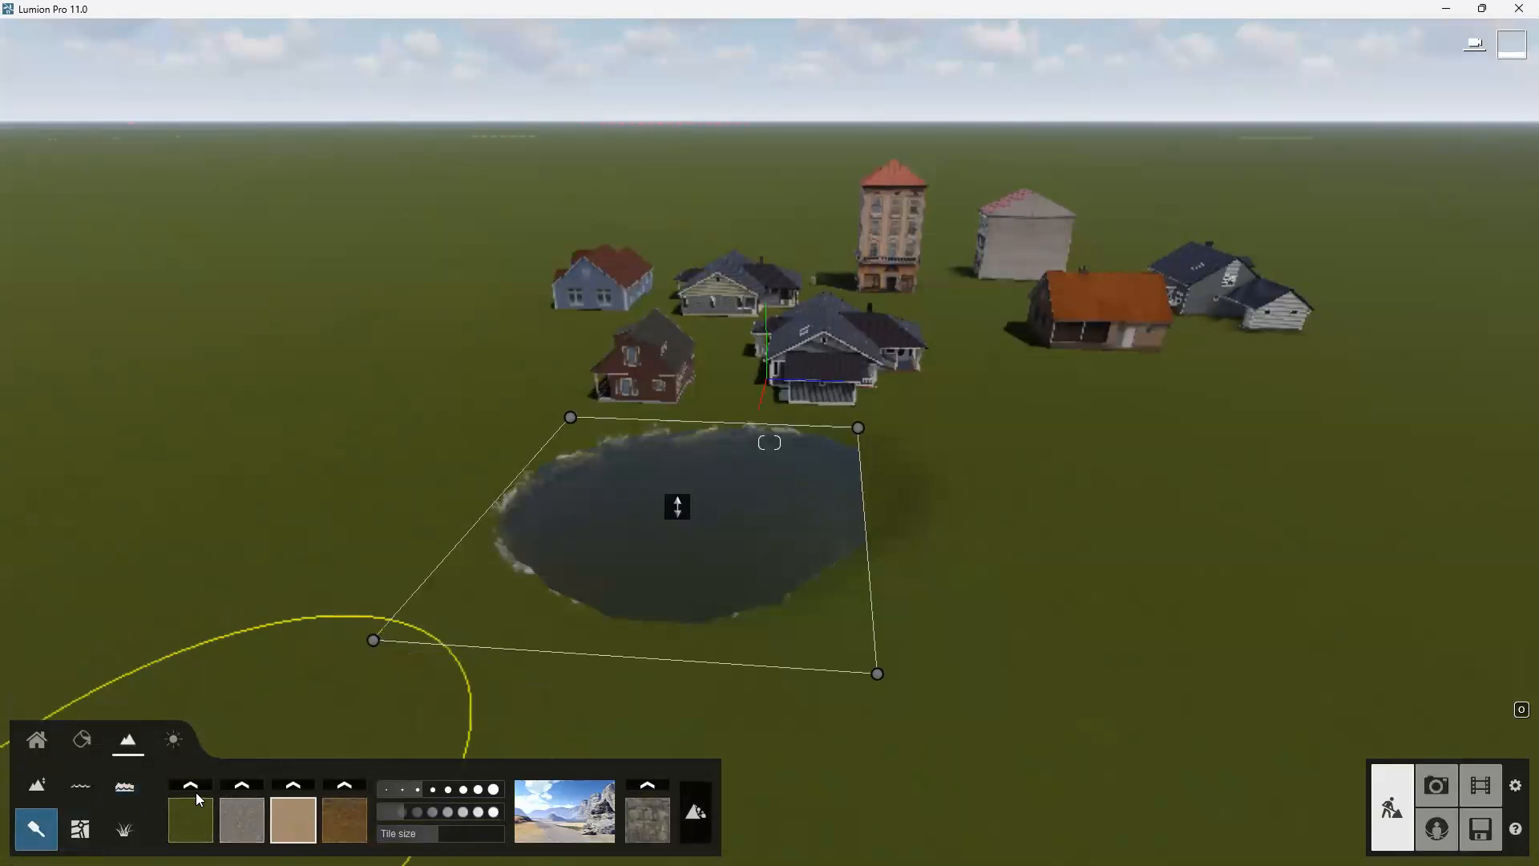
left_click(193, 788)
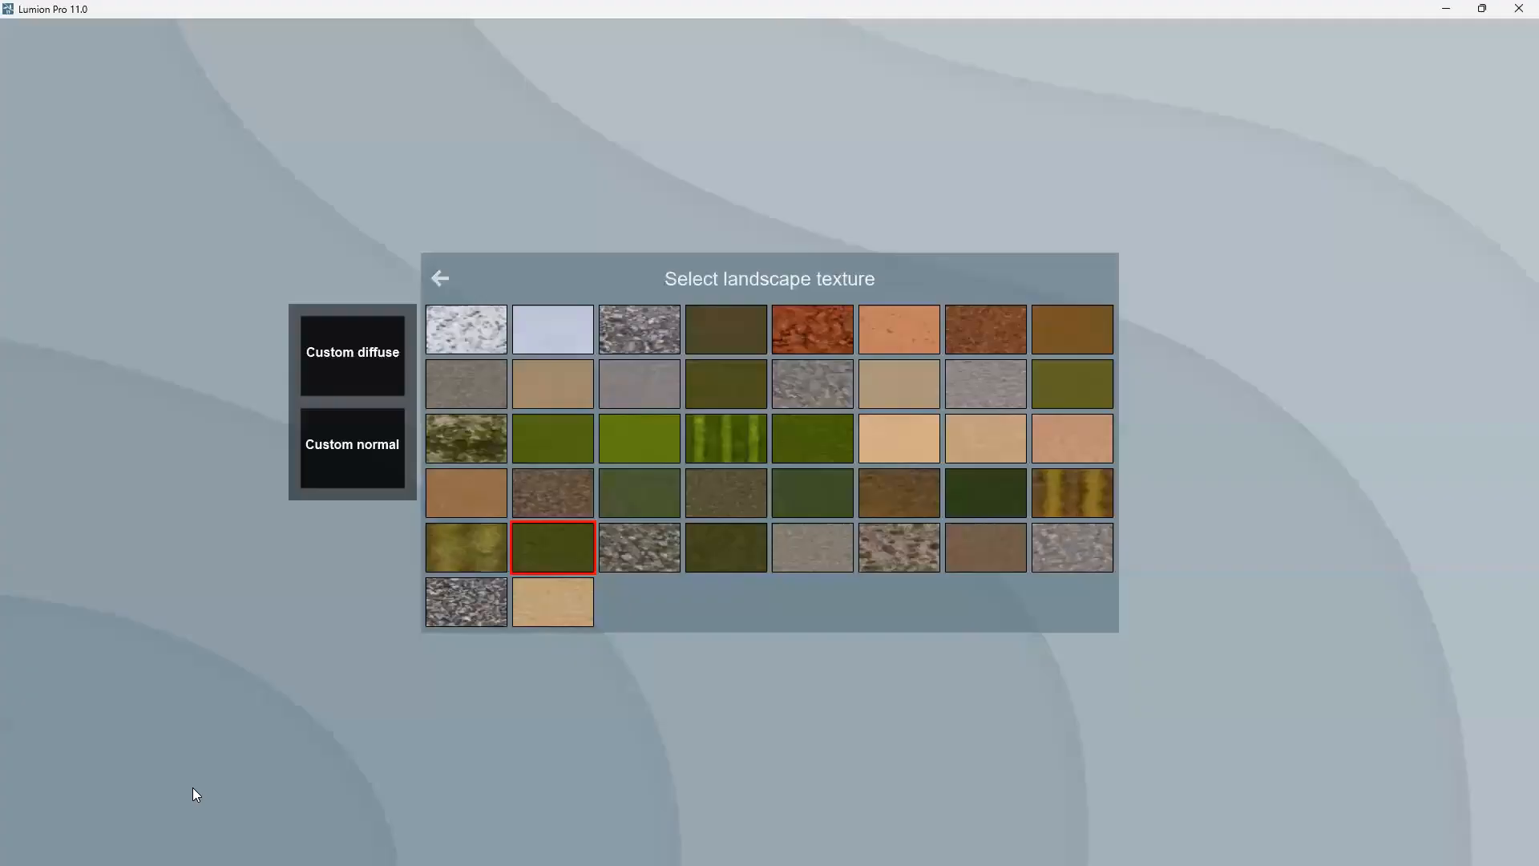
left_click(909, 487)
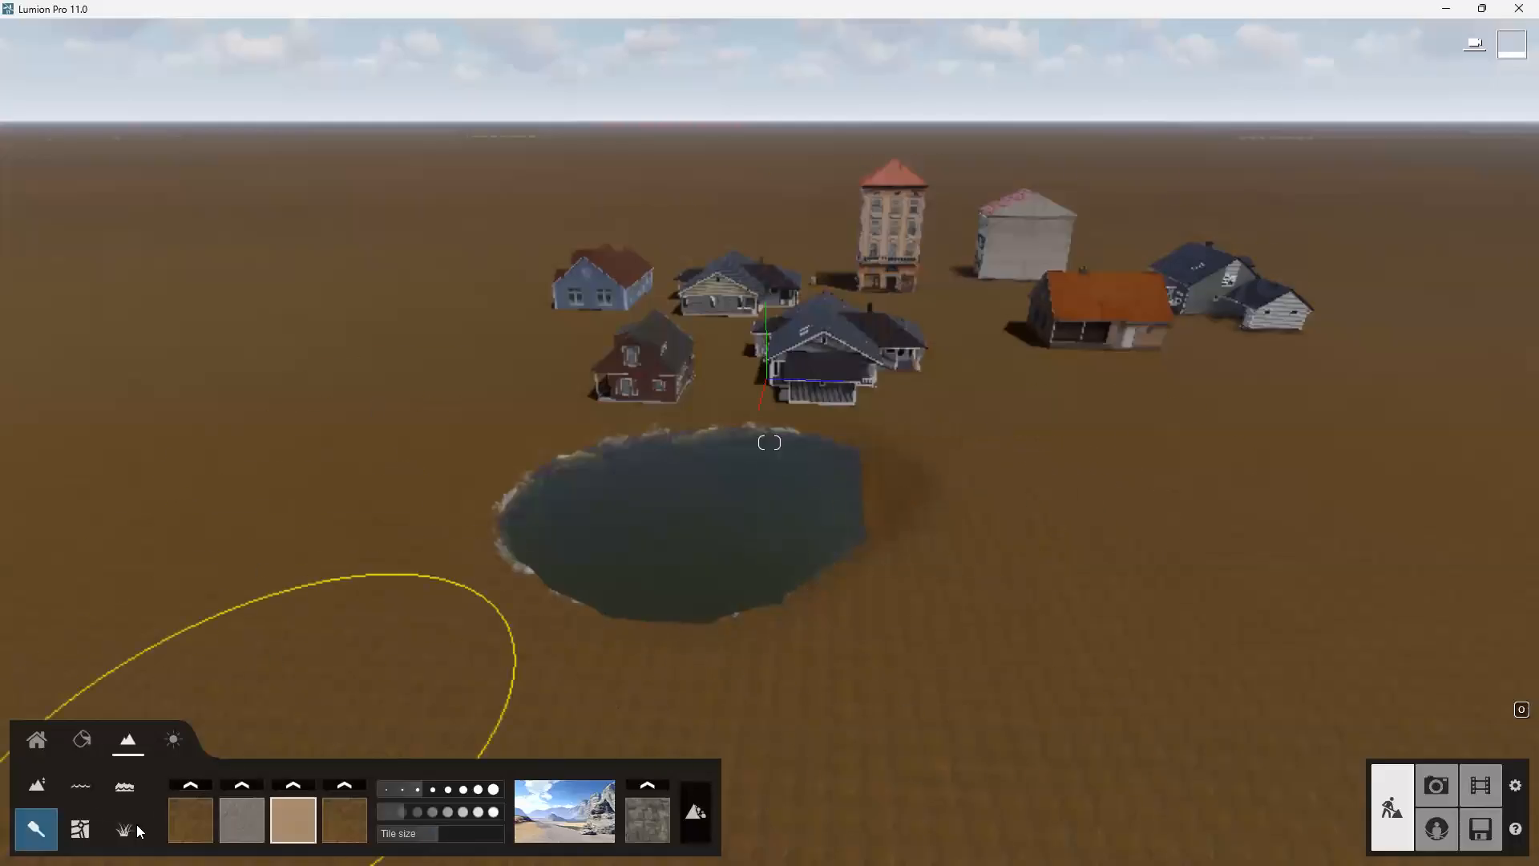
left_click(192, 786)
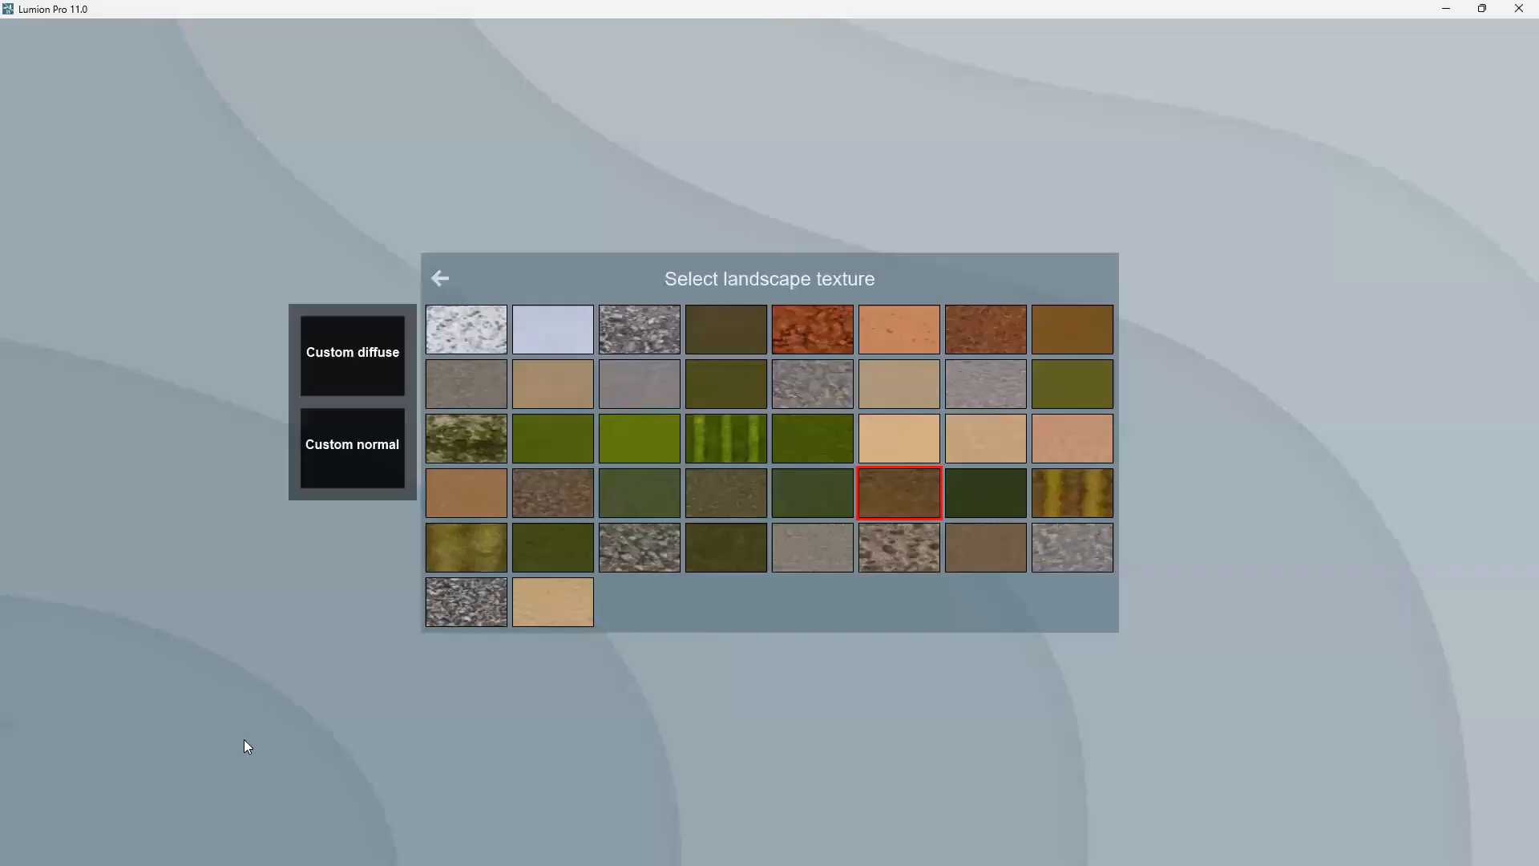
left_click(551, 441)
left_click(197, 785)
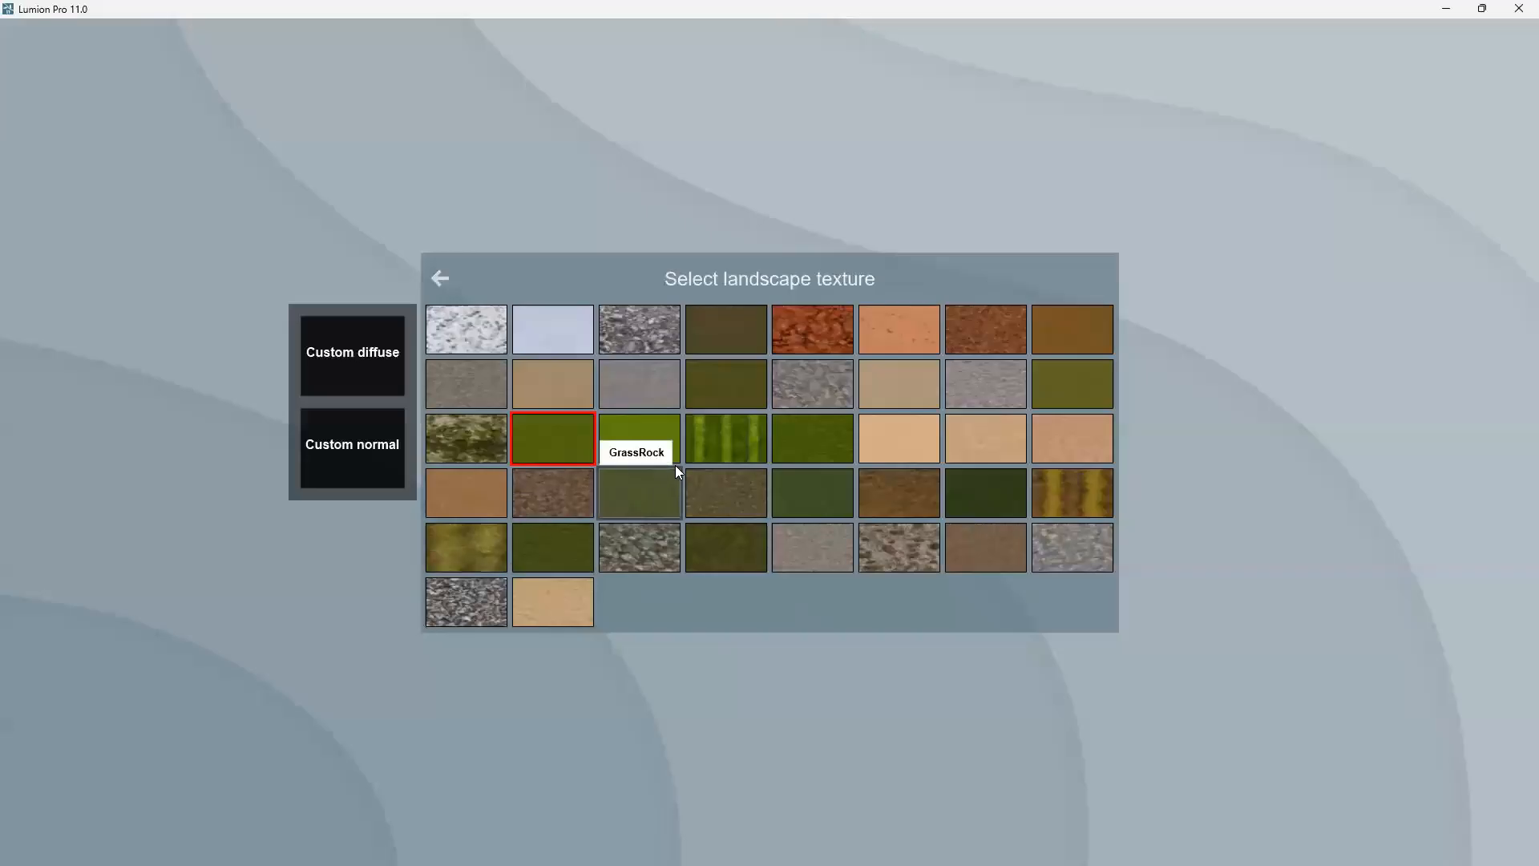
left_click(749, 432)
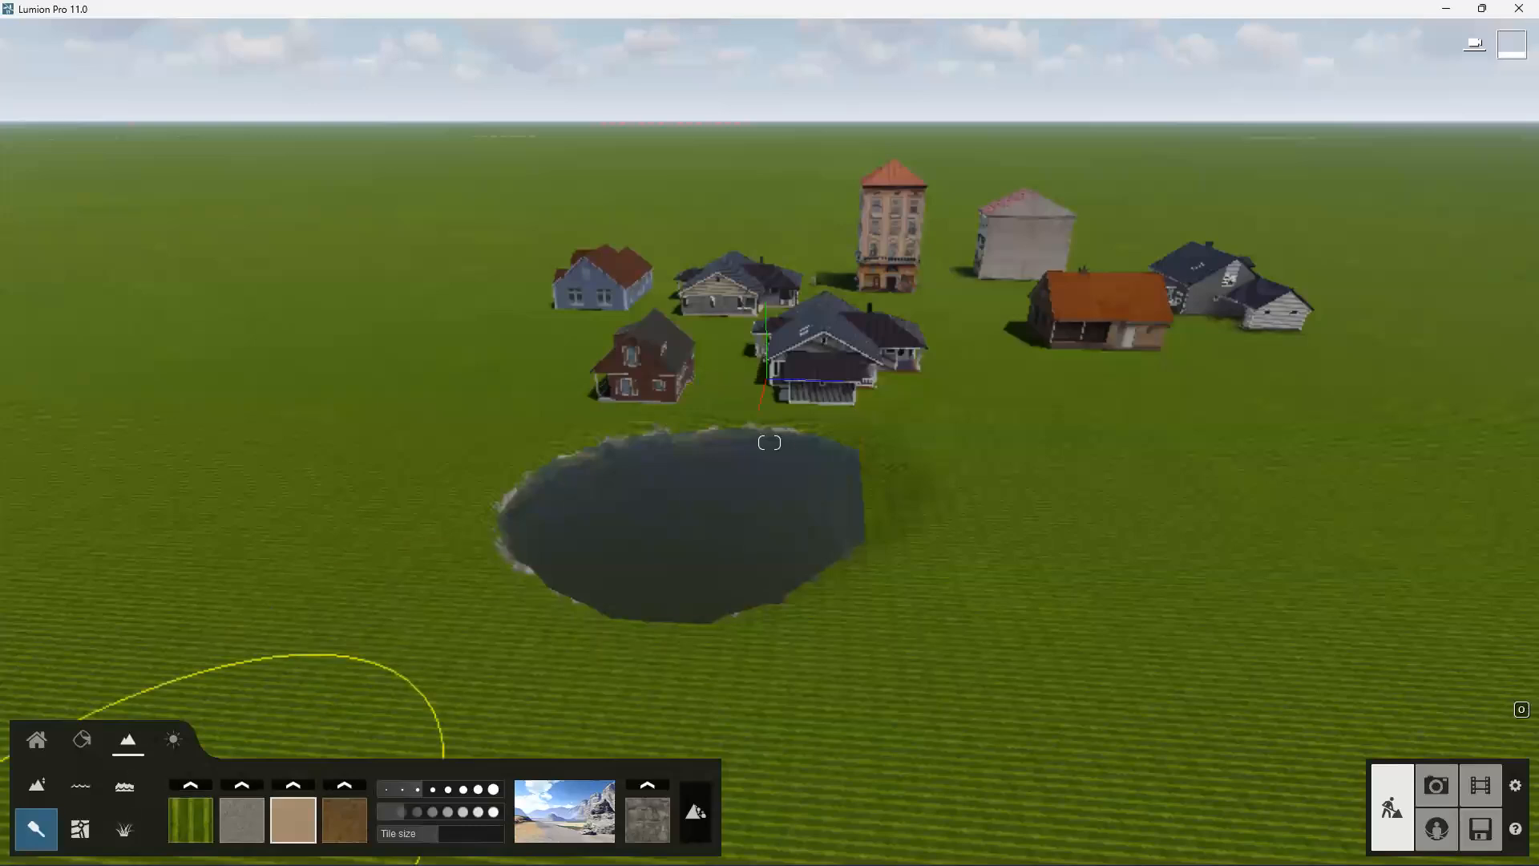
Try the white speckled rock and dark grey gravel textures as the base landscape texture
left_click(190, 786)
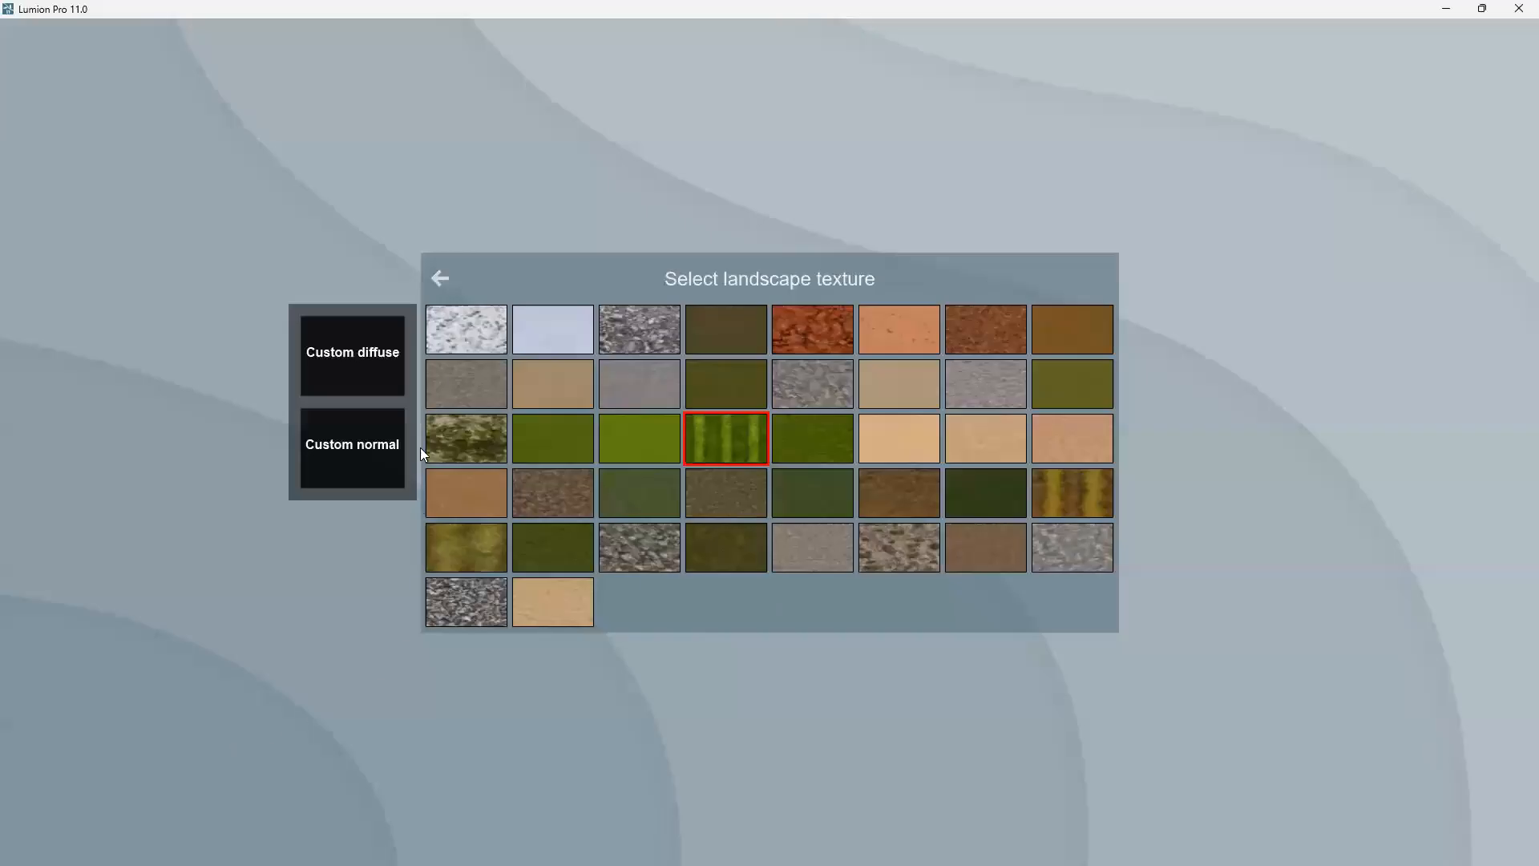
left_click(463, 326)
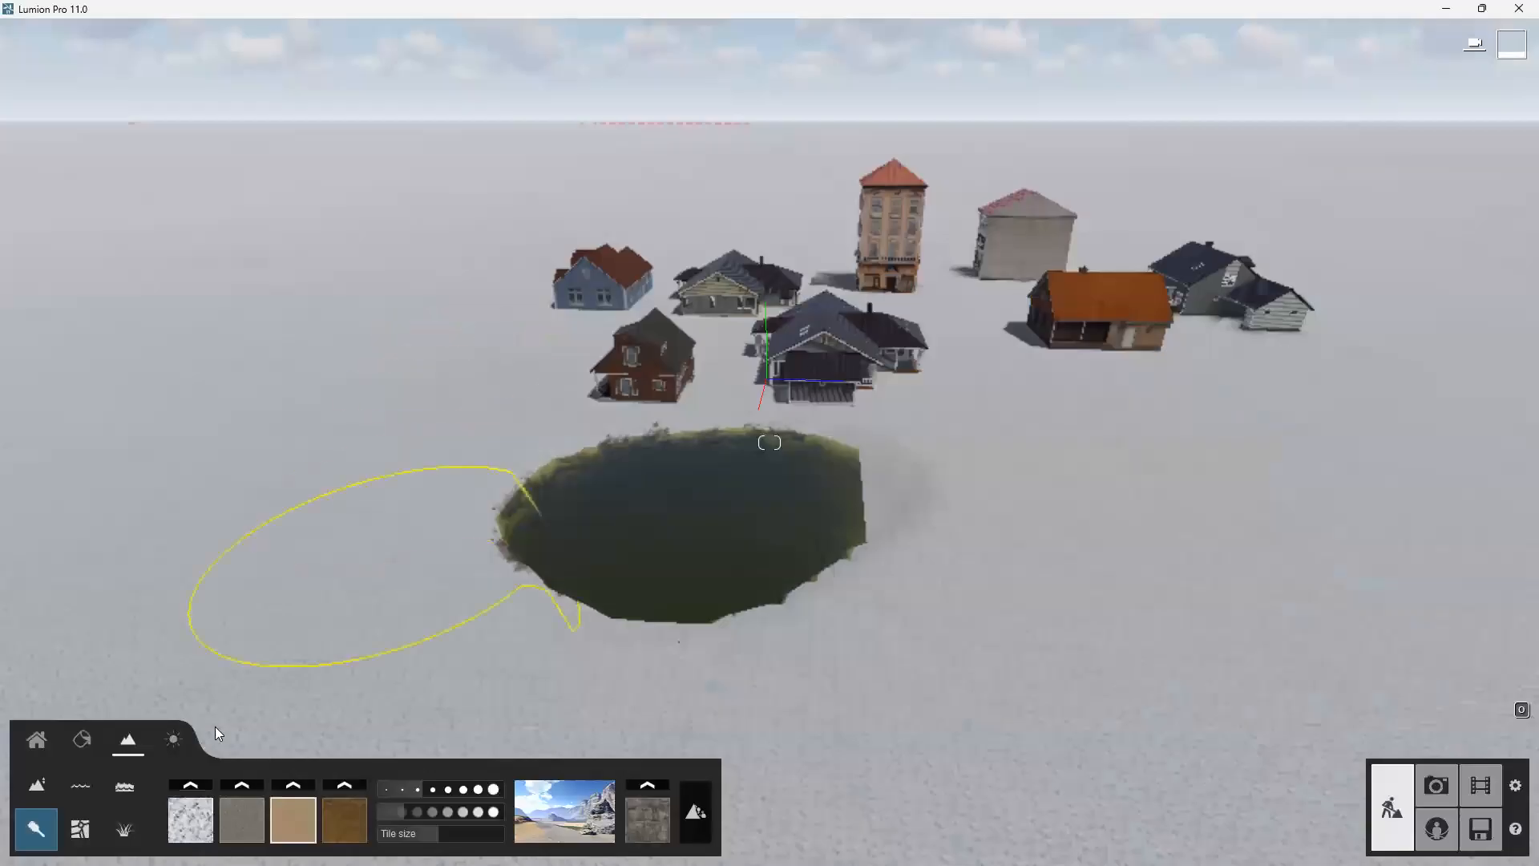
left_click(184, 782)
left_click(473, 595)
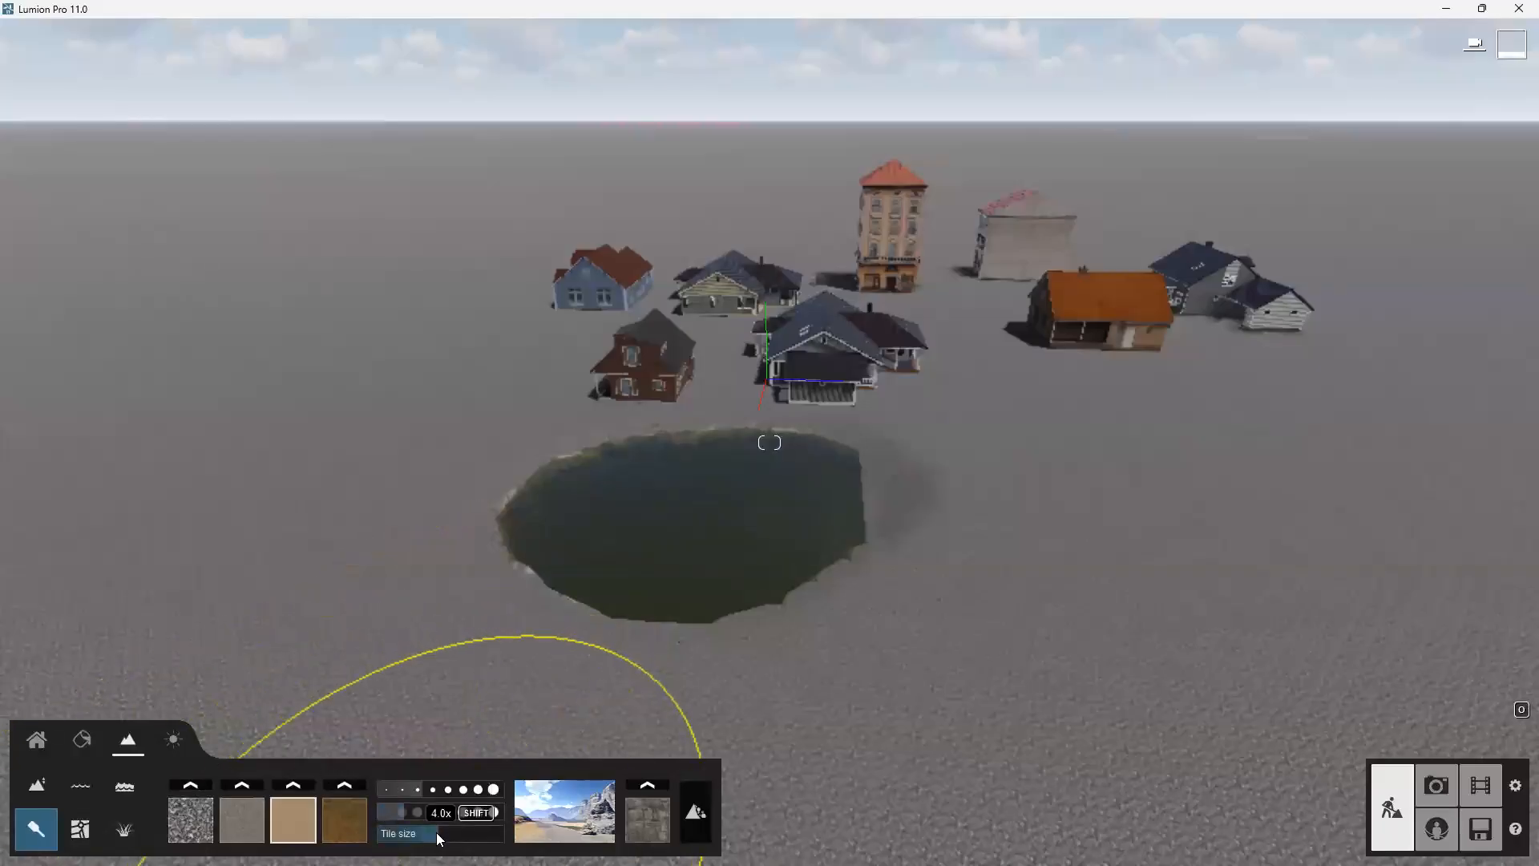
Test the landscape texture's tile size at its maximum and reduce it to just under half for the base gravel
left_click_drag(435, 832, 513, 829)
scroll(1081, 797, "up", 1)
scroll(1145, 743, "up", 3)
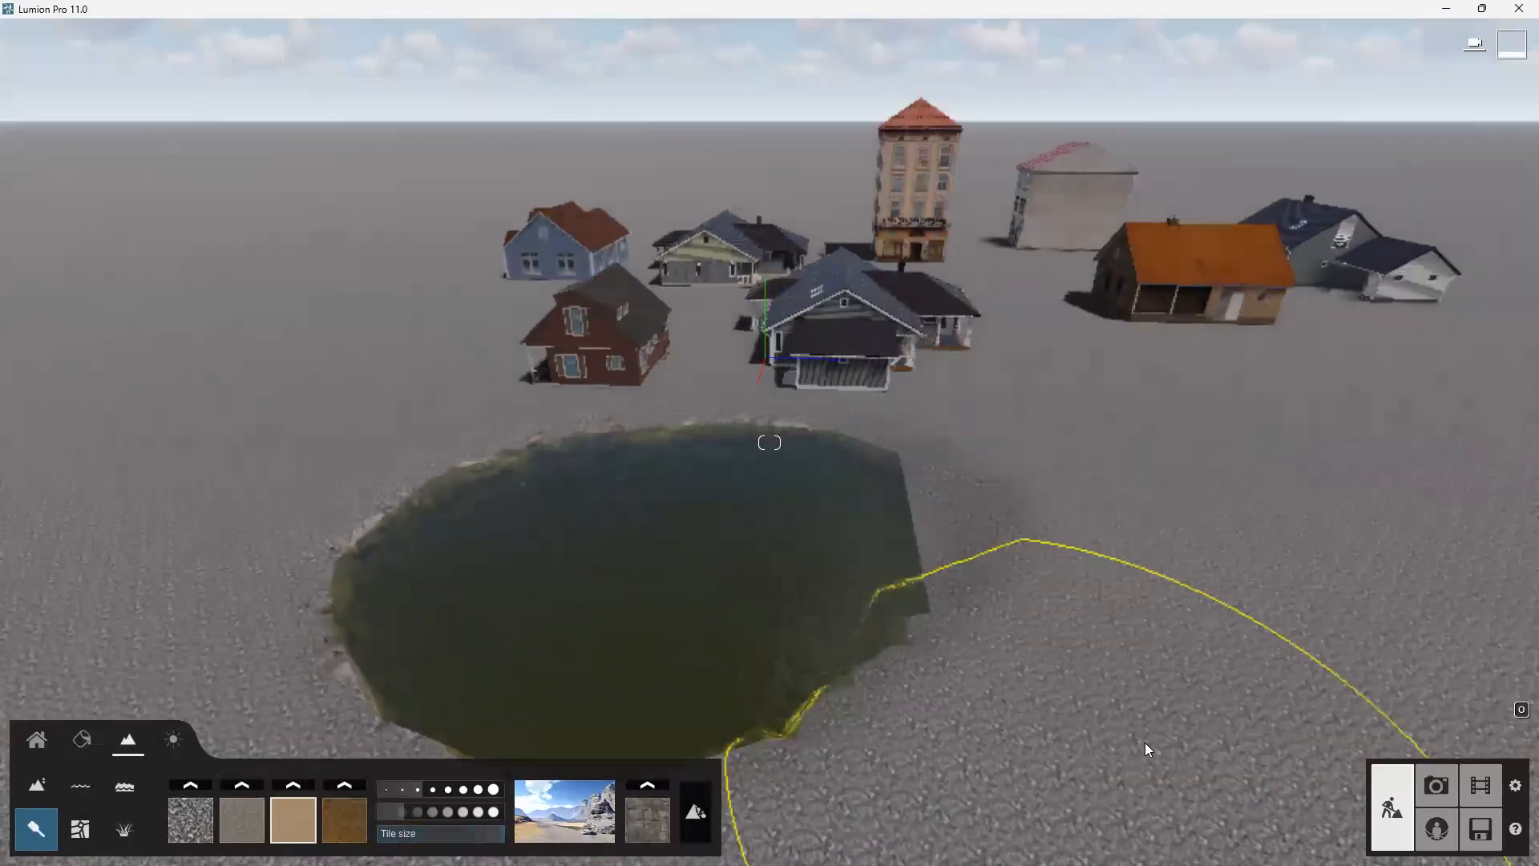
scroll(1151, 808, "down", 3)
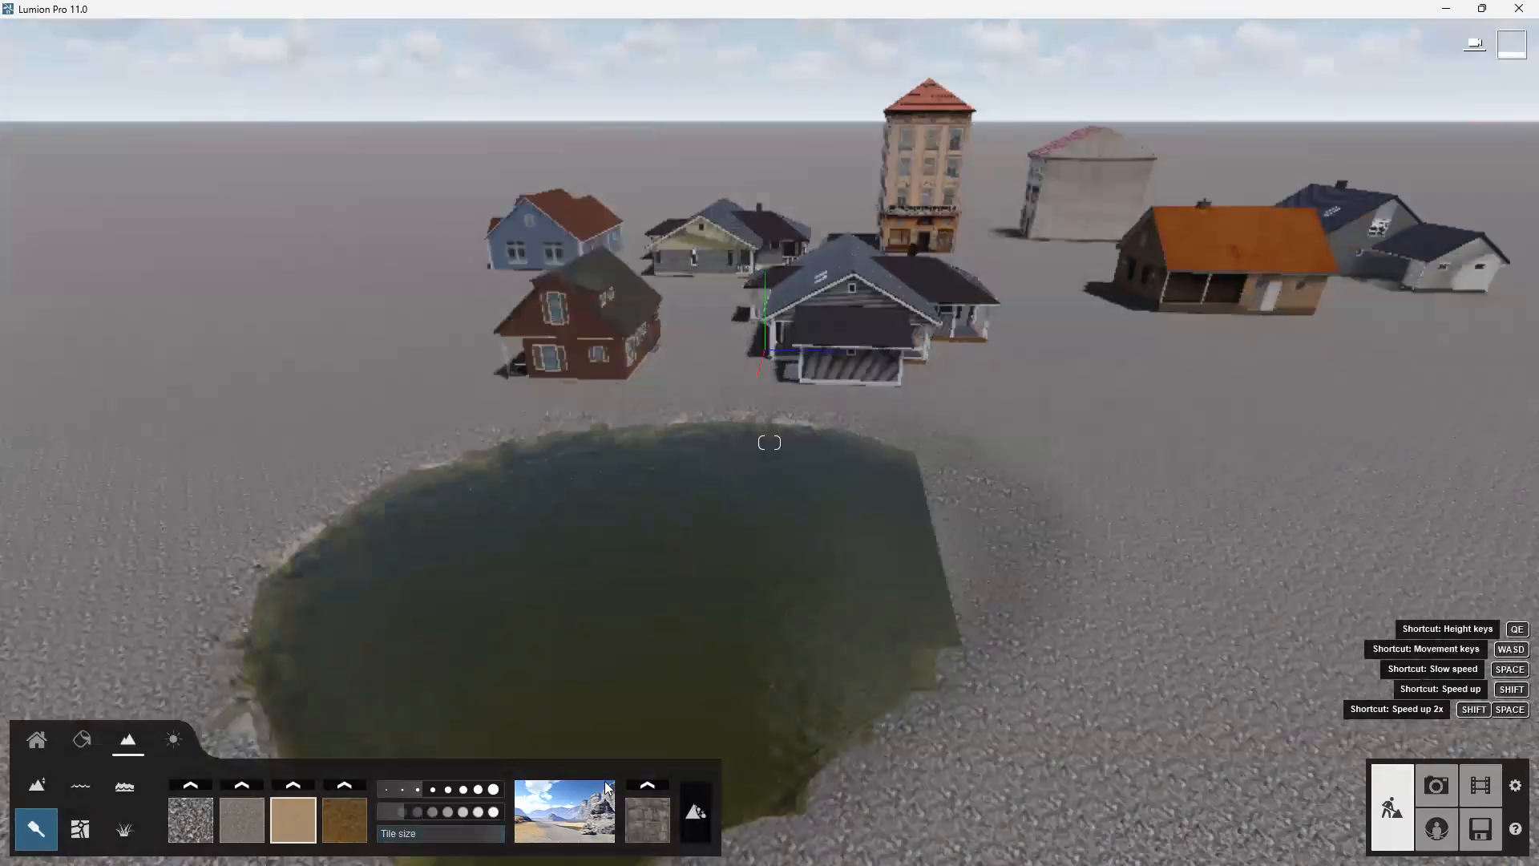
left_click(195, 831)
left_click_drag(442, 838, 428, 834)
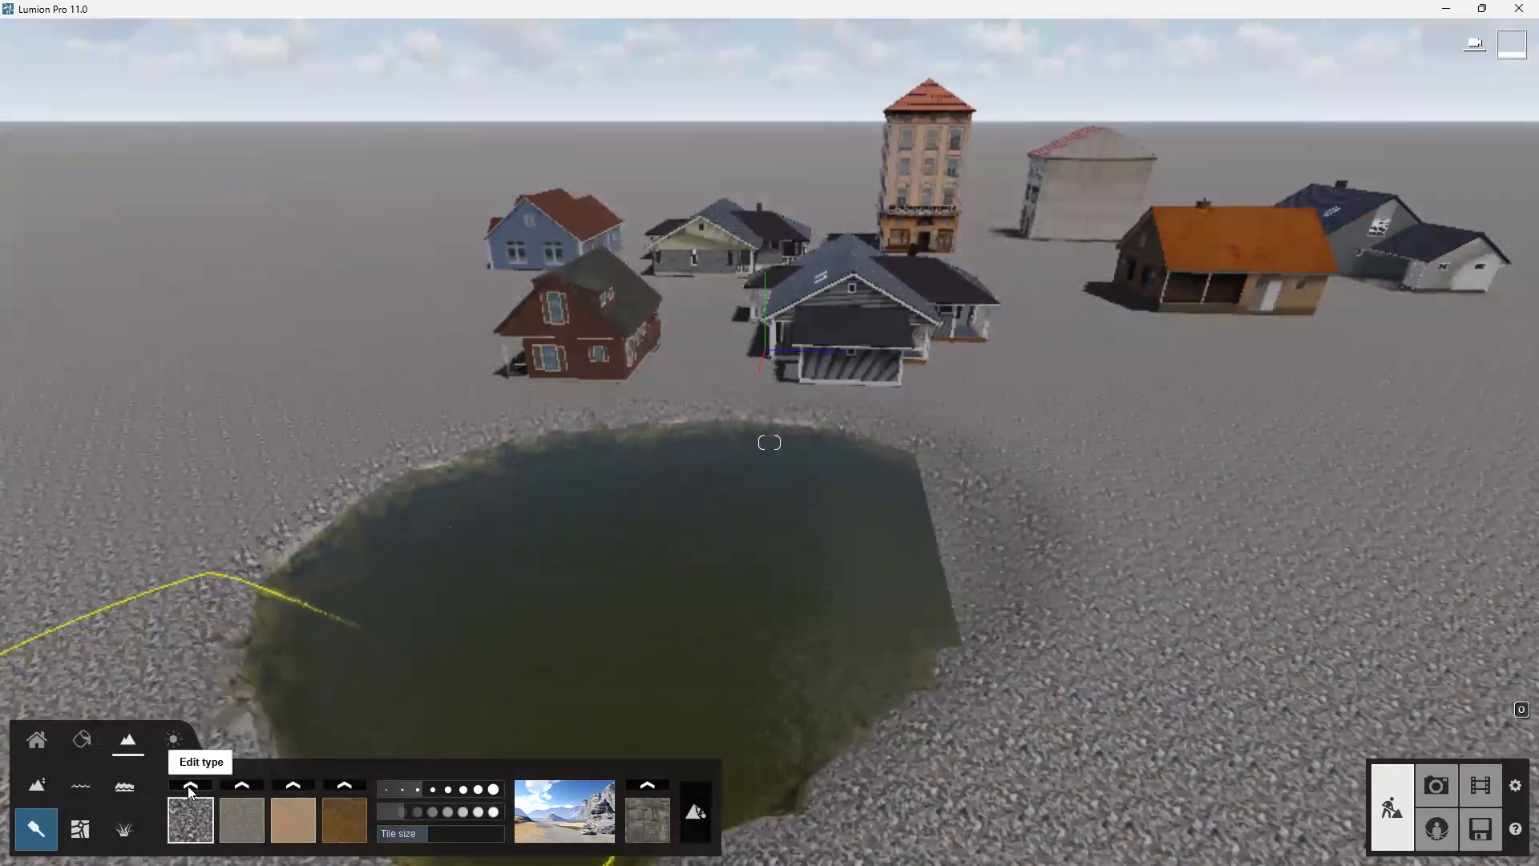
Change the base landscape texture back to the dark green grass
left_click(175, 829)
left_click(565, 549)
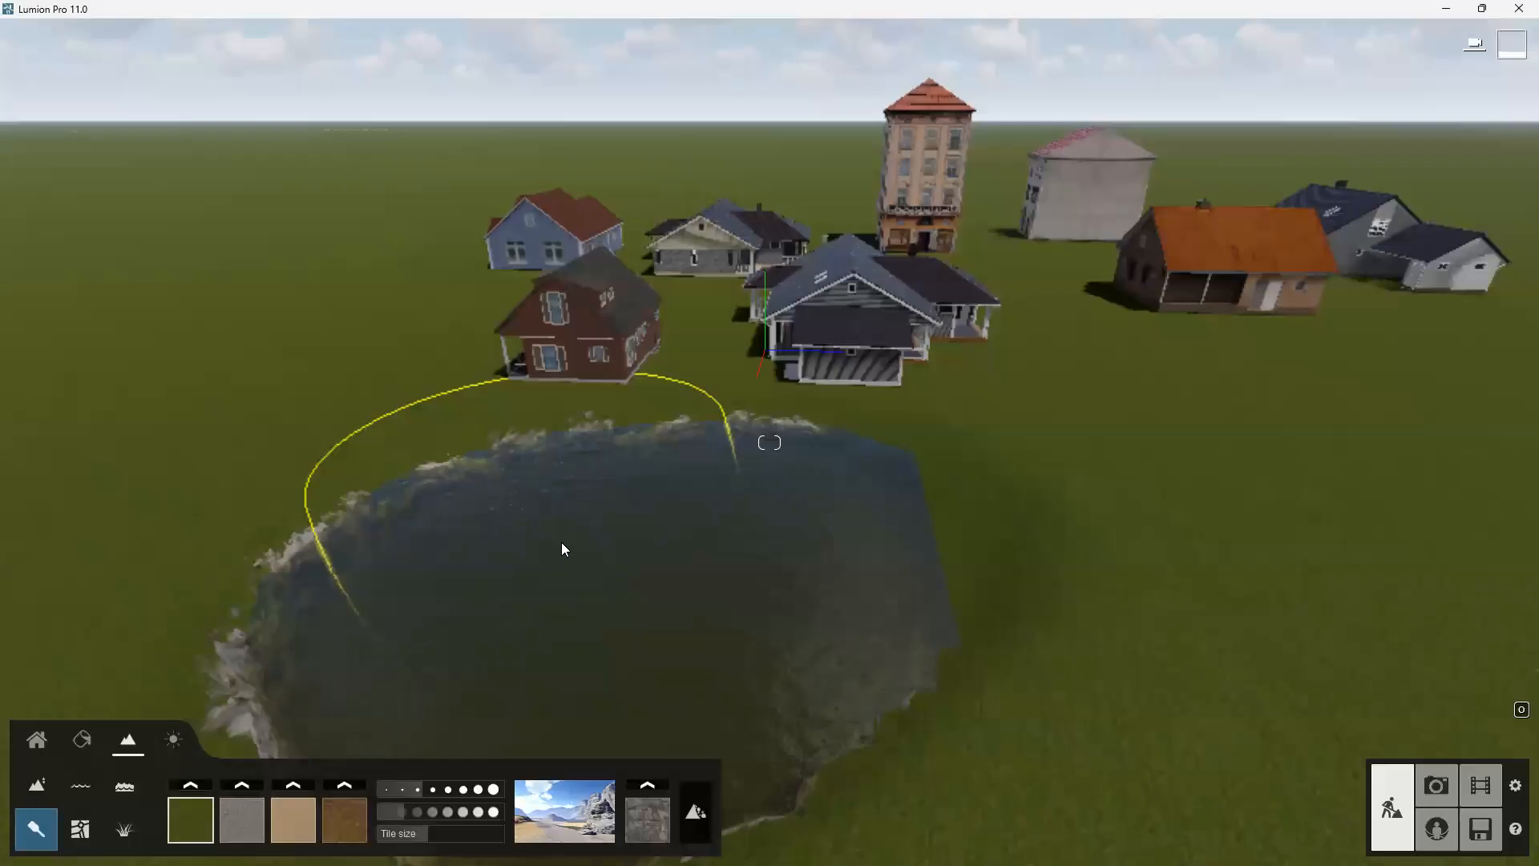
scroll(548, 388, "down", 3)
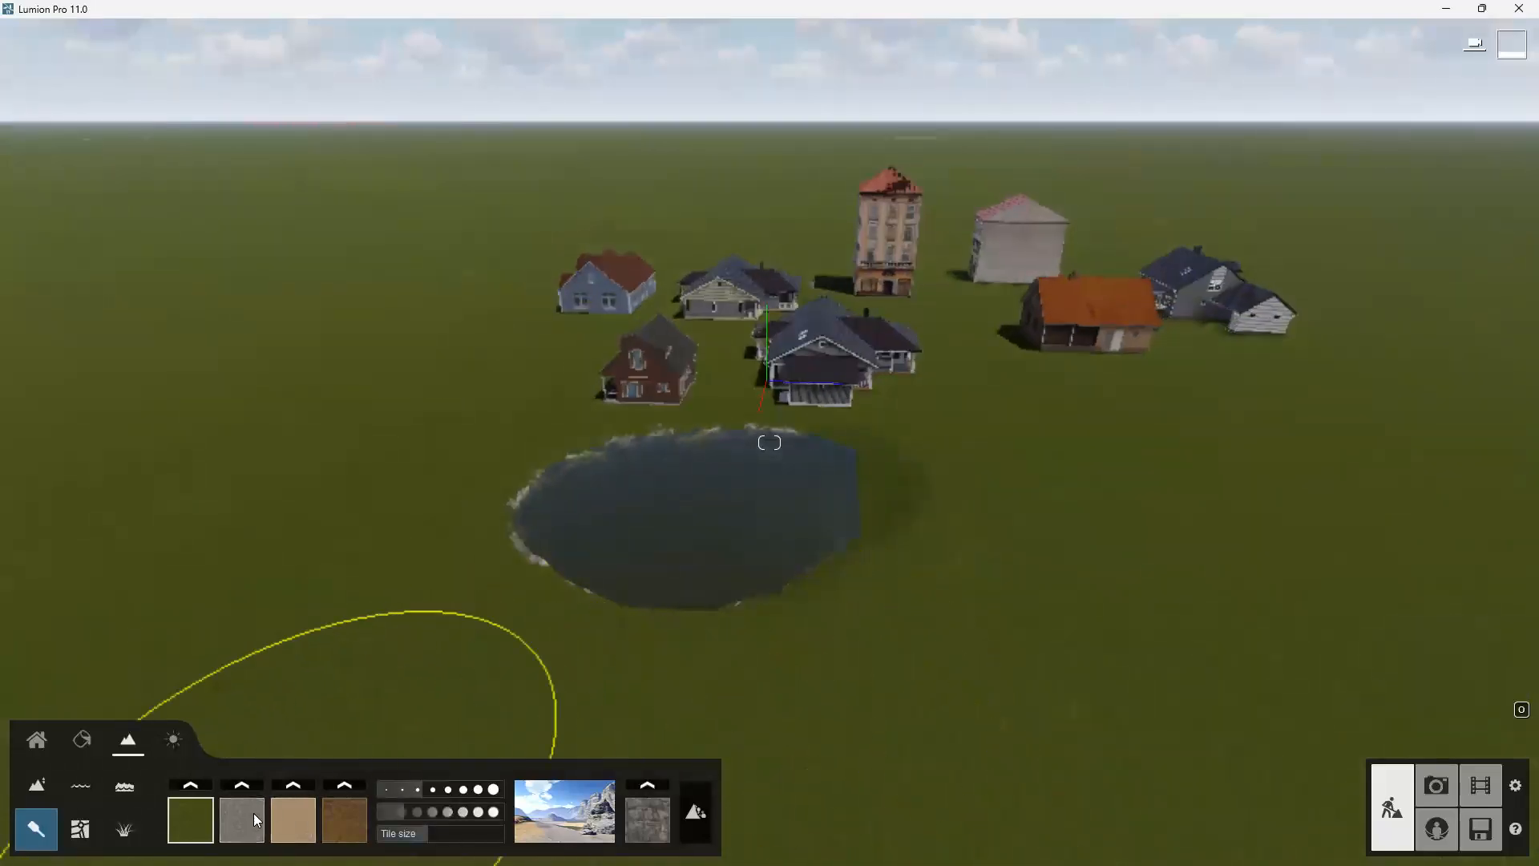
Replace the sand in the third landscape texture slot with the dark grey gravel texture
left_click(307, 818)
left_click(292, 784)
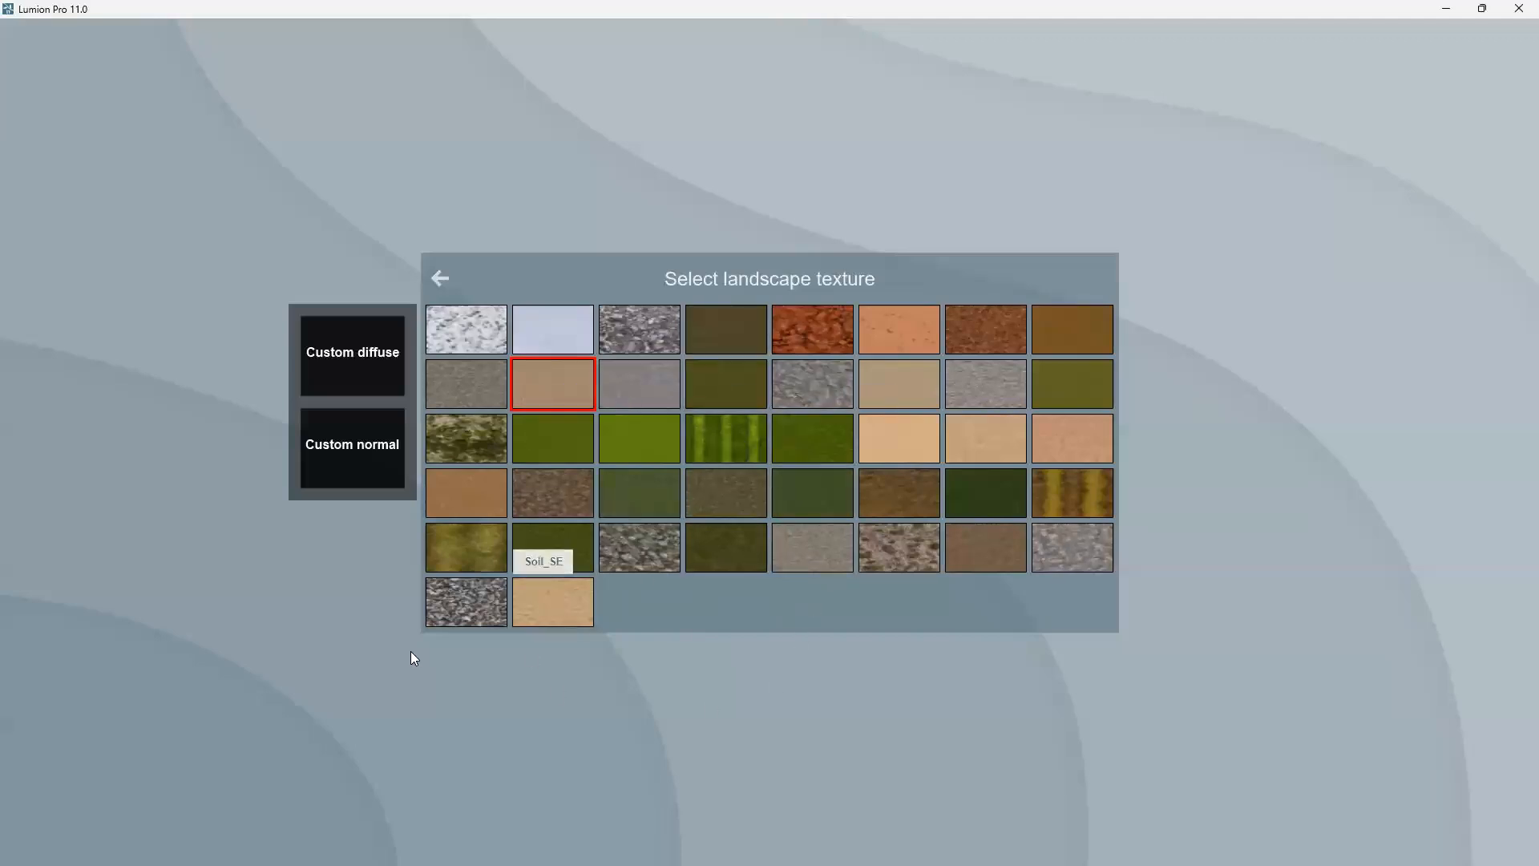
left_click(478, 604)
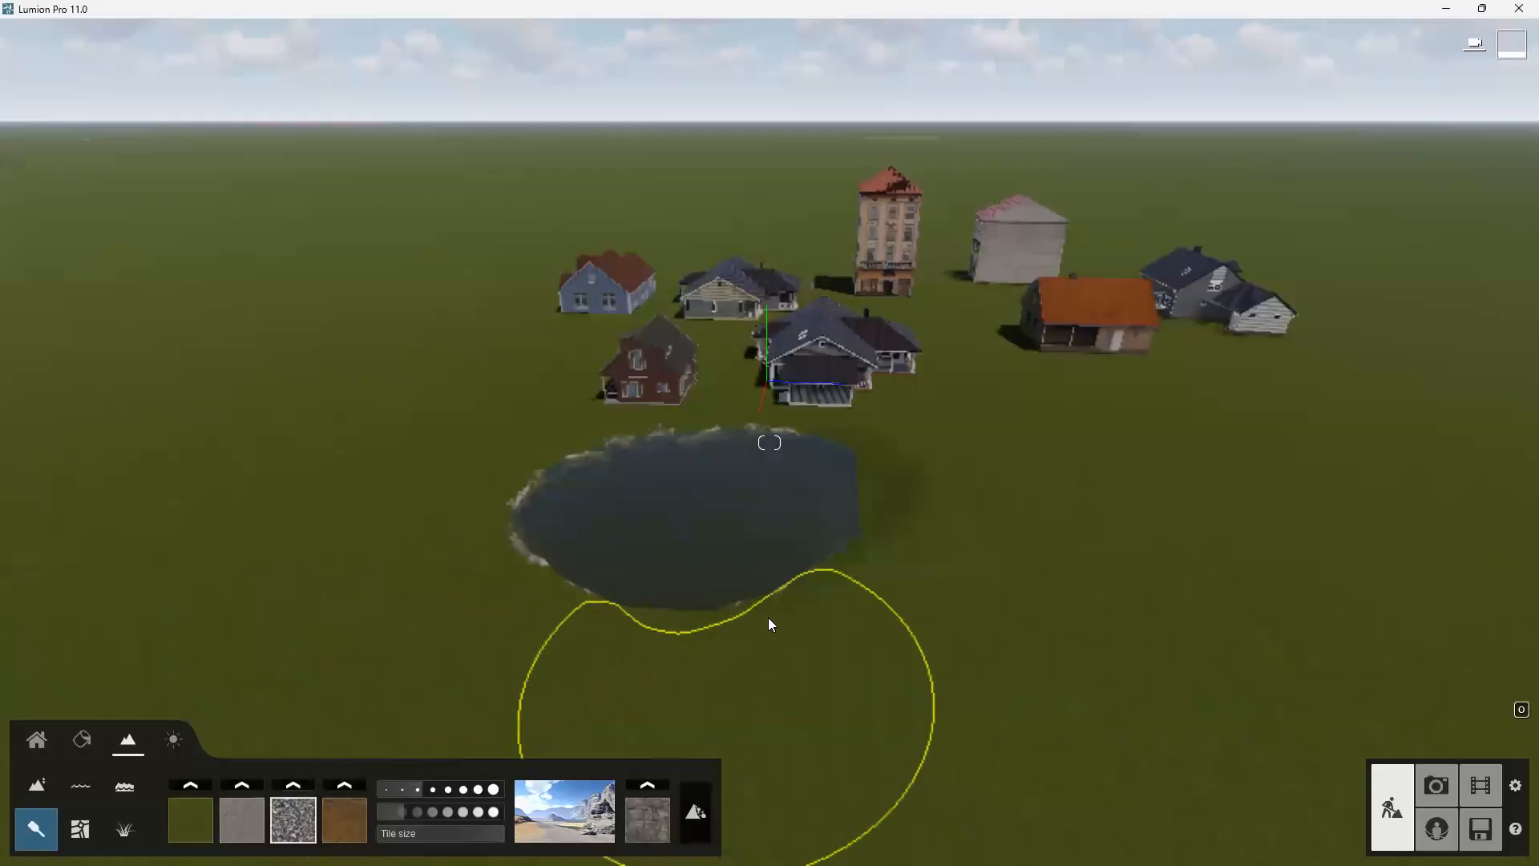
Set the gravel's tile size to 1.4x, lower the brush speed and paint gravel patches along the lake's near and left banks
left_click_drag(794, 599, 783, 623)
left_click(422, 834)
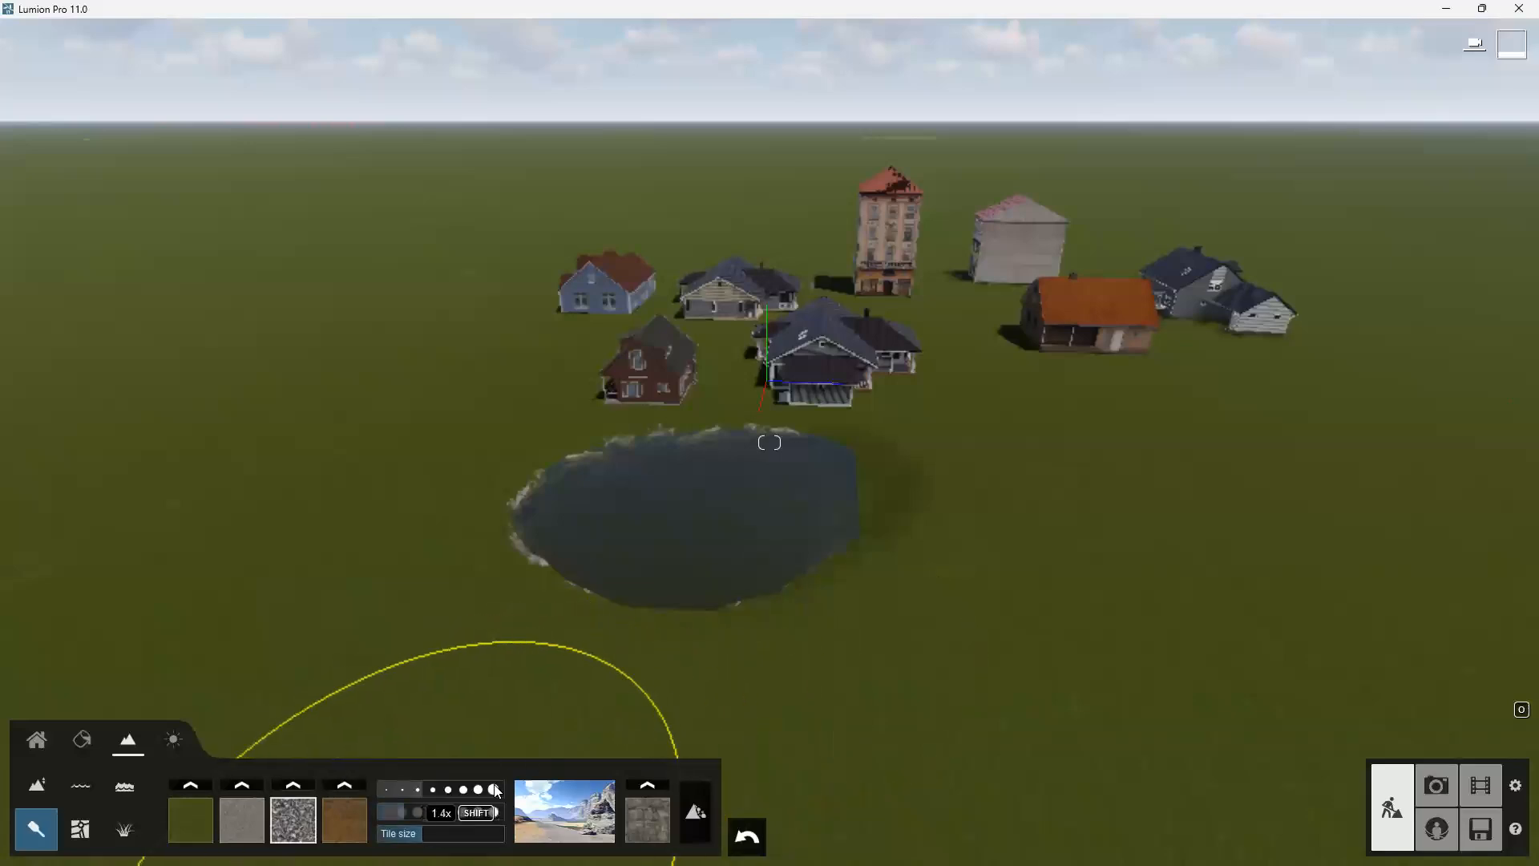
left_click(400, 813)
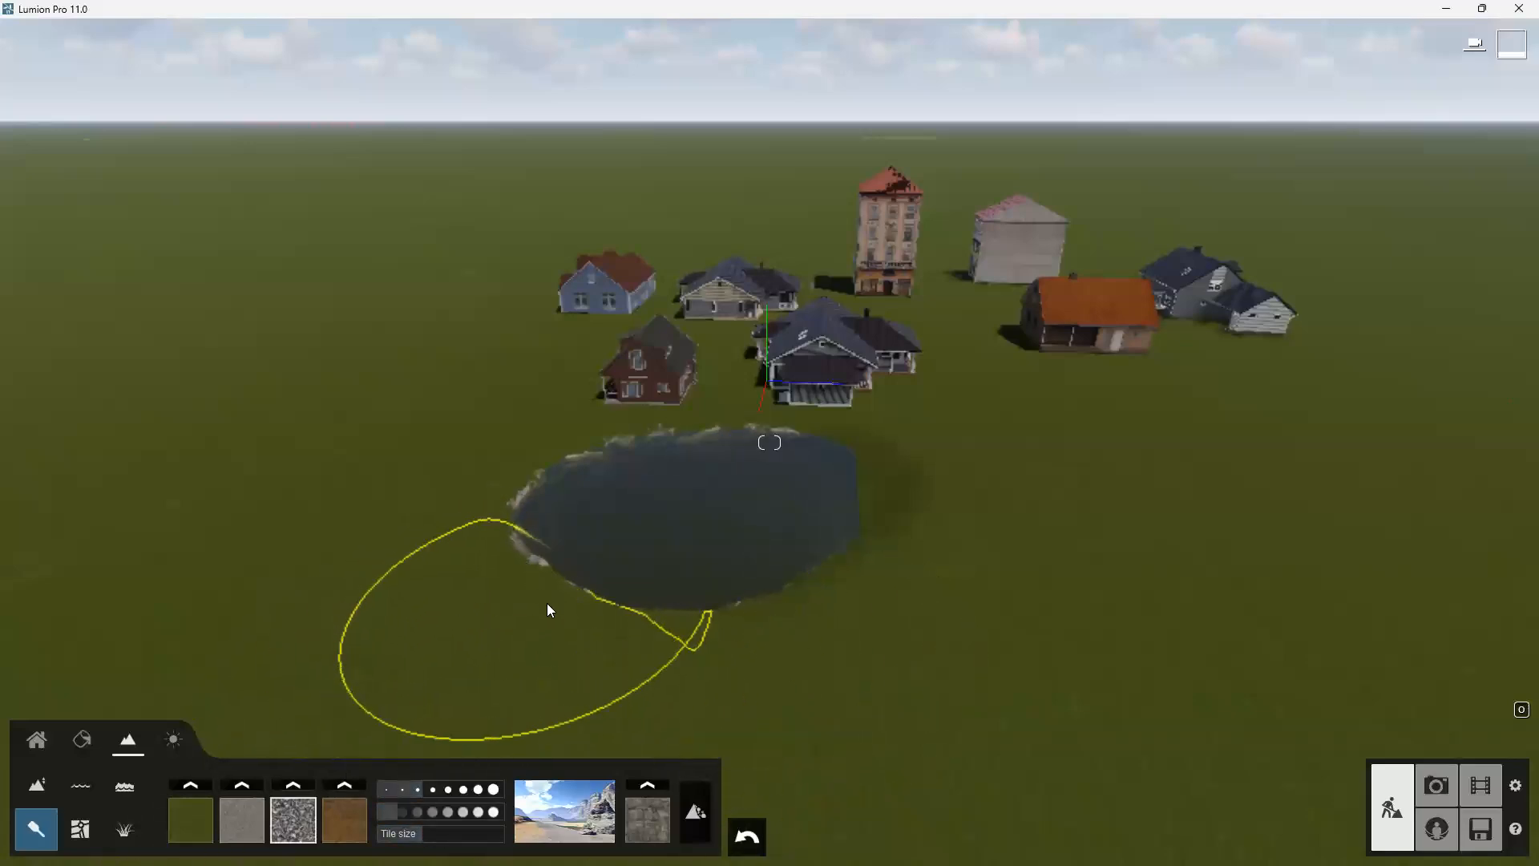
mouse_move(747, 611)
left_mouse_down()
mouse_move(864, 582)
mouse_move(897, 592)
mouse_move(827, 630)
mouse_move(695, 633)
mouse_move(489, 558)
mouse_move(478, 539)
mouse_move(512, 578)
mouse_move(473, 579)
left_mouse_up()
Adjust the painted gravel's tile size to about 1.8x for finer stones on the lake banks
left_click_drag(416, 832, 445, 833)
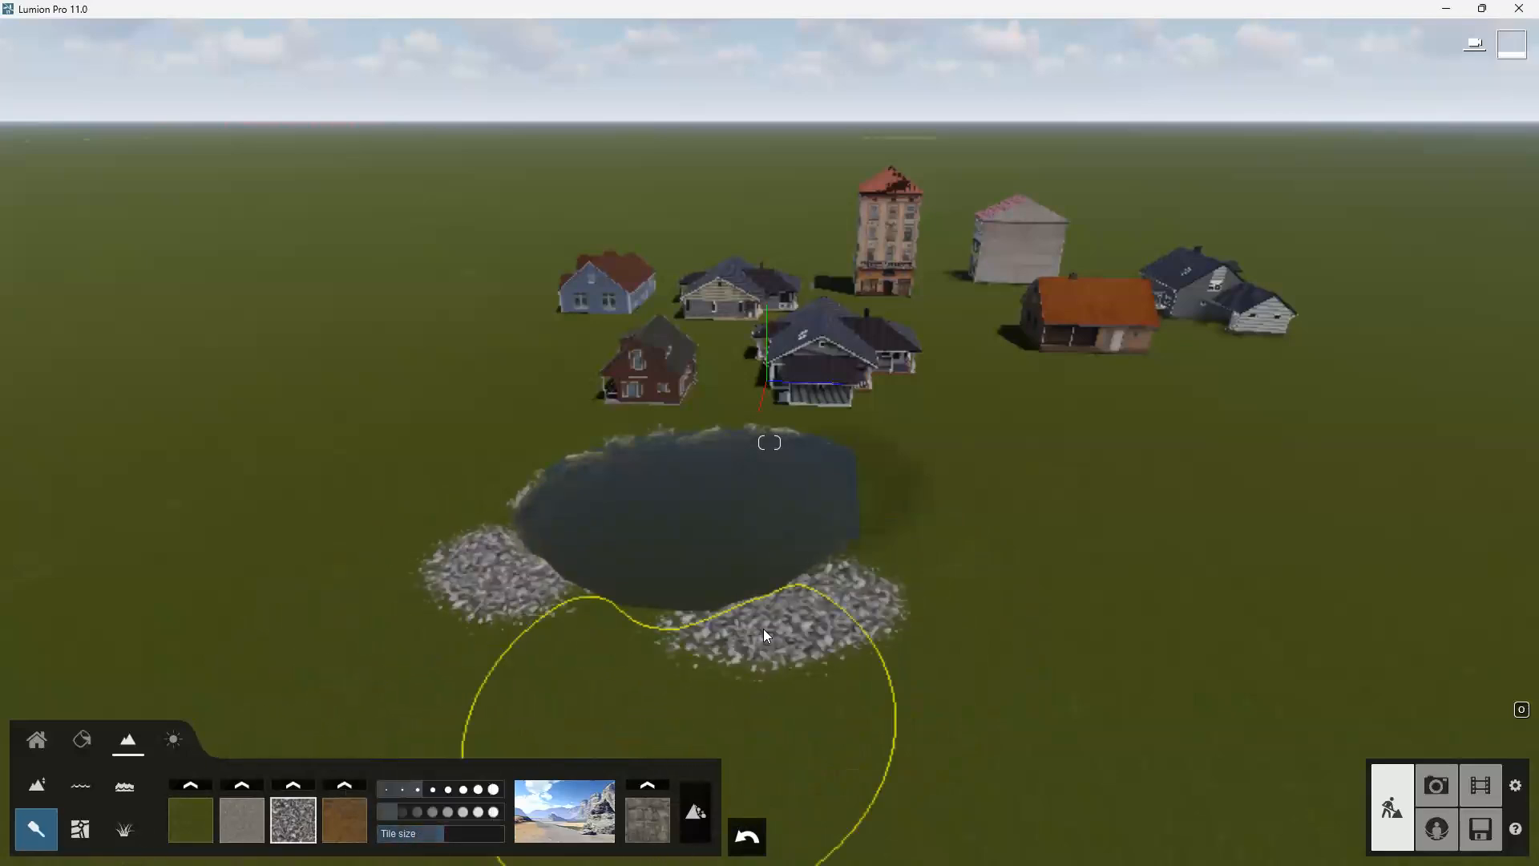
scroll(877, 508, "up", 5)
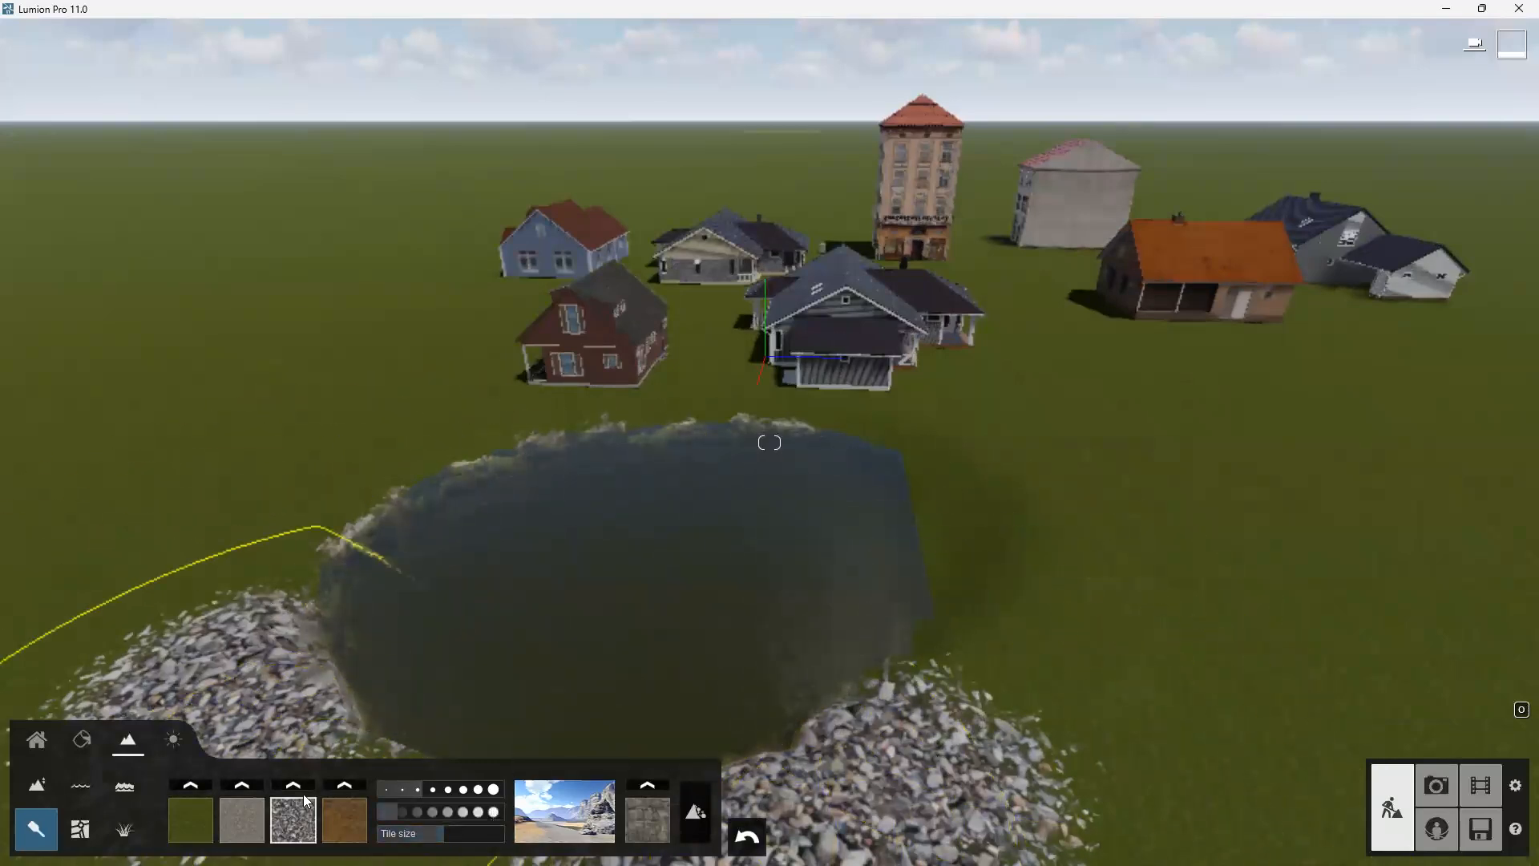
left_click(420, 832)
left_click(426, 833)
left_click_drag(426, 834, 428, 834)
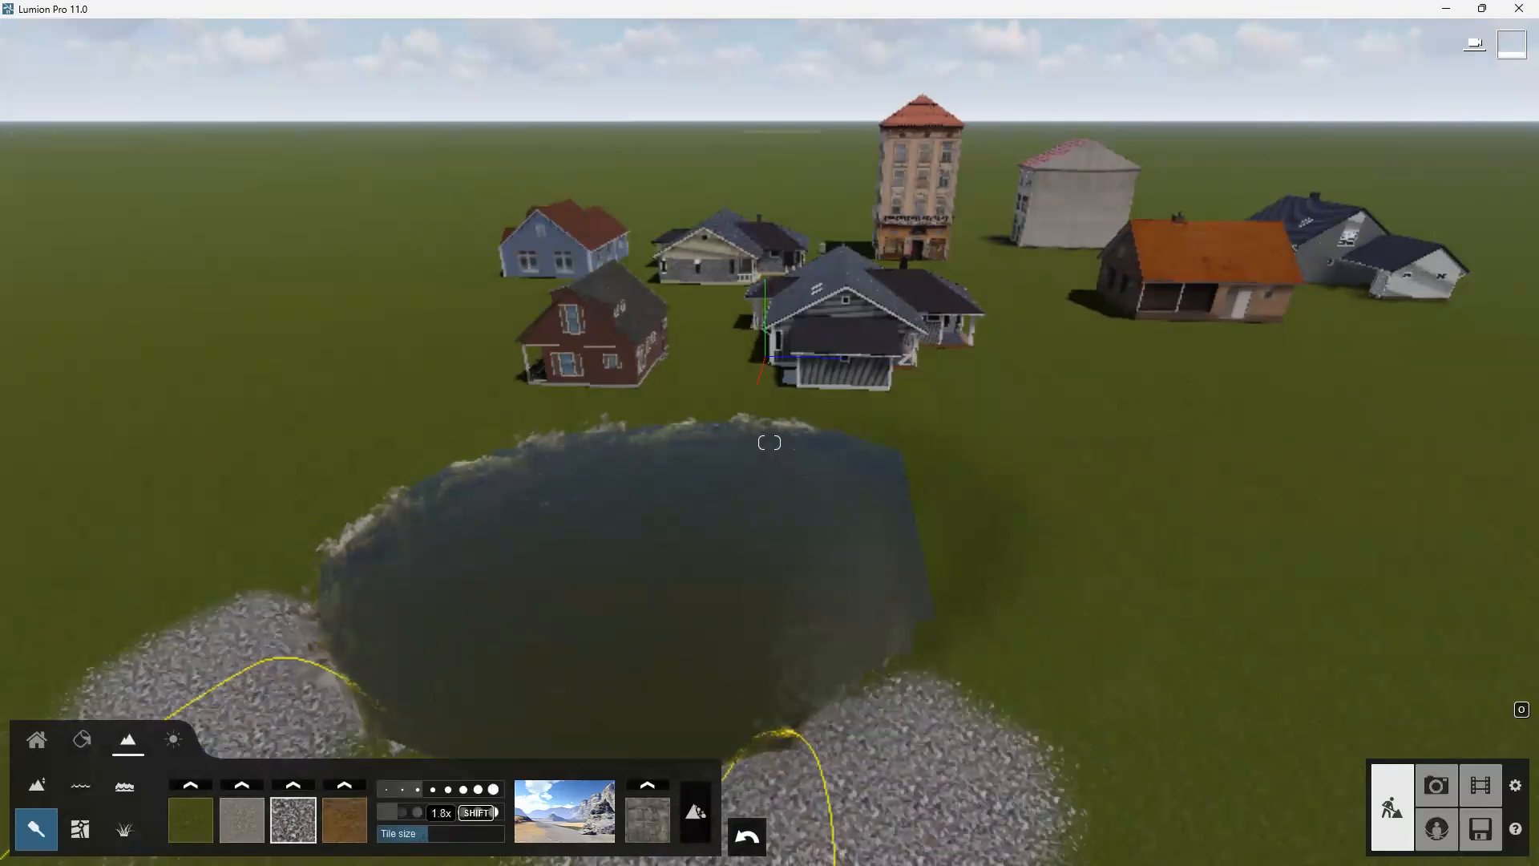
scroll(313, 345, "down", 3)
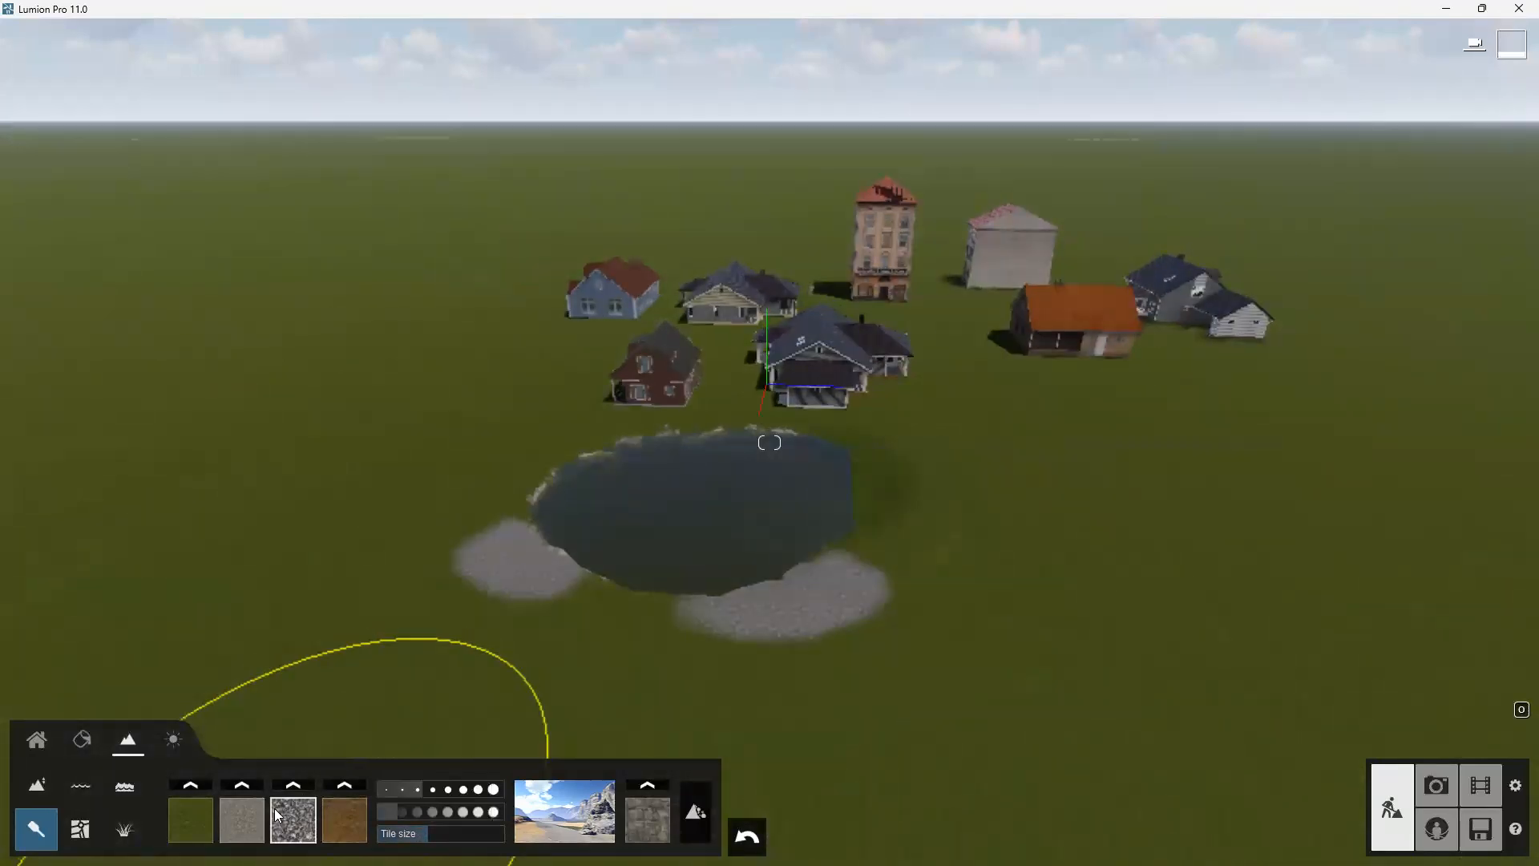
Replace the second landscape texture with the light peach sand and select it for painting
left_click(242, 784)
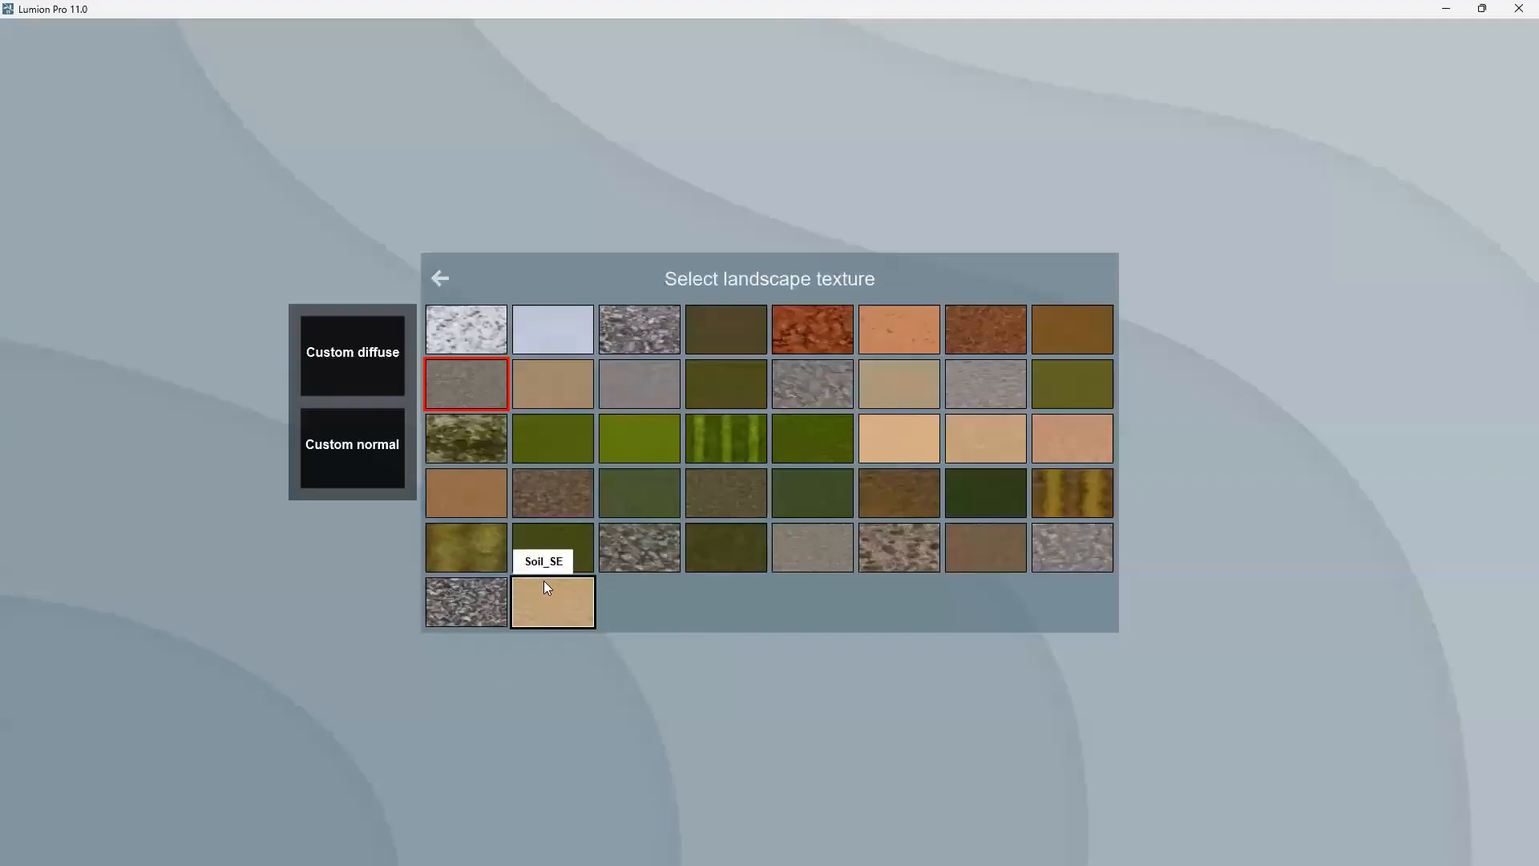
left_click(898, 446)
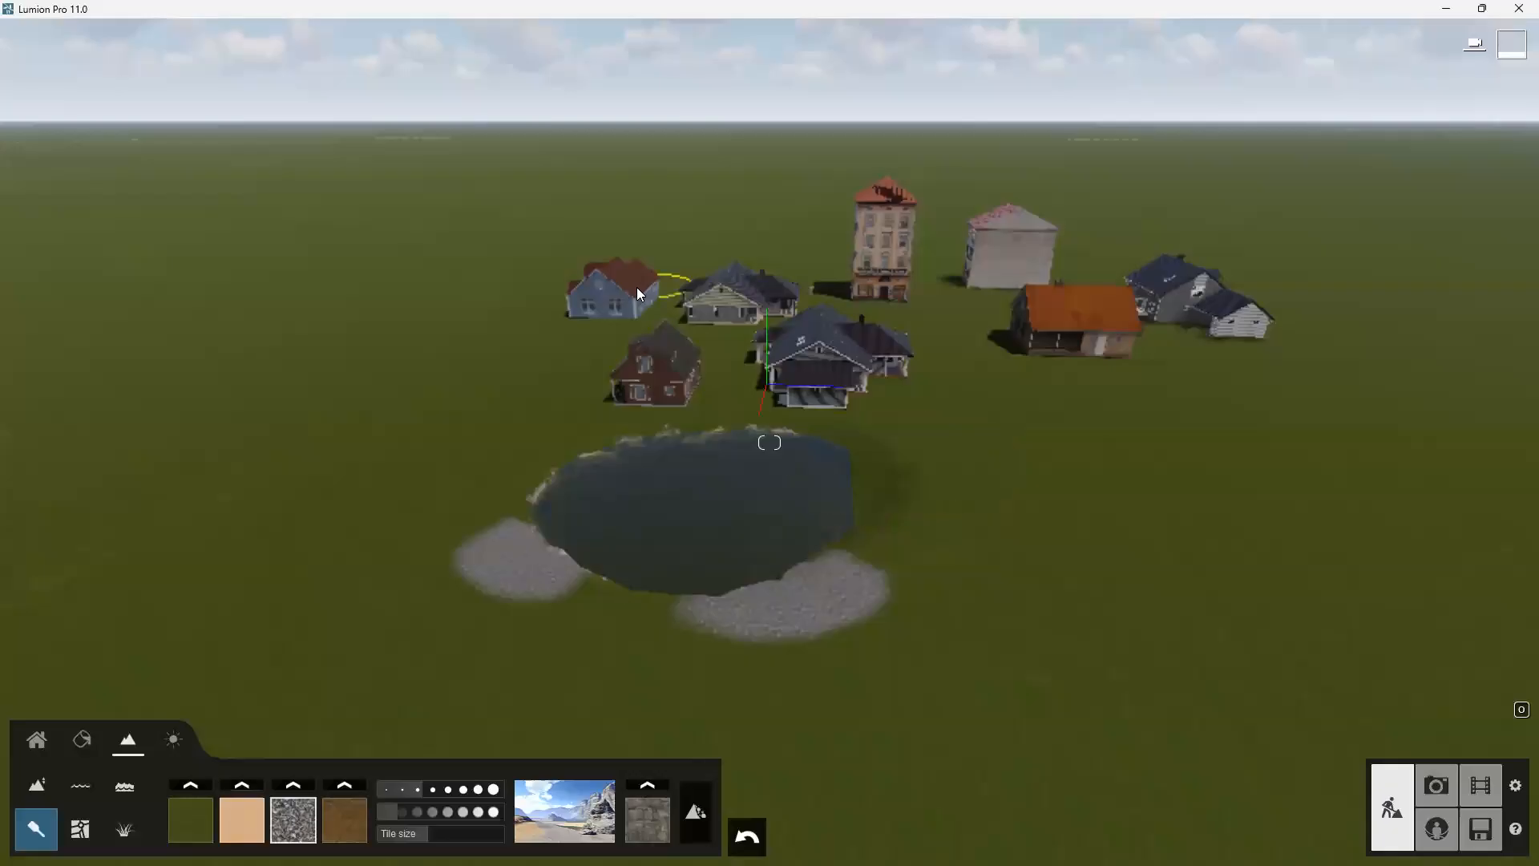
left_click(242, 824)
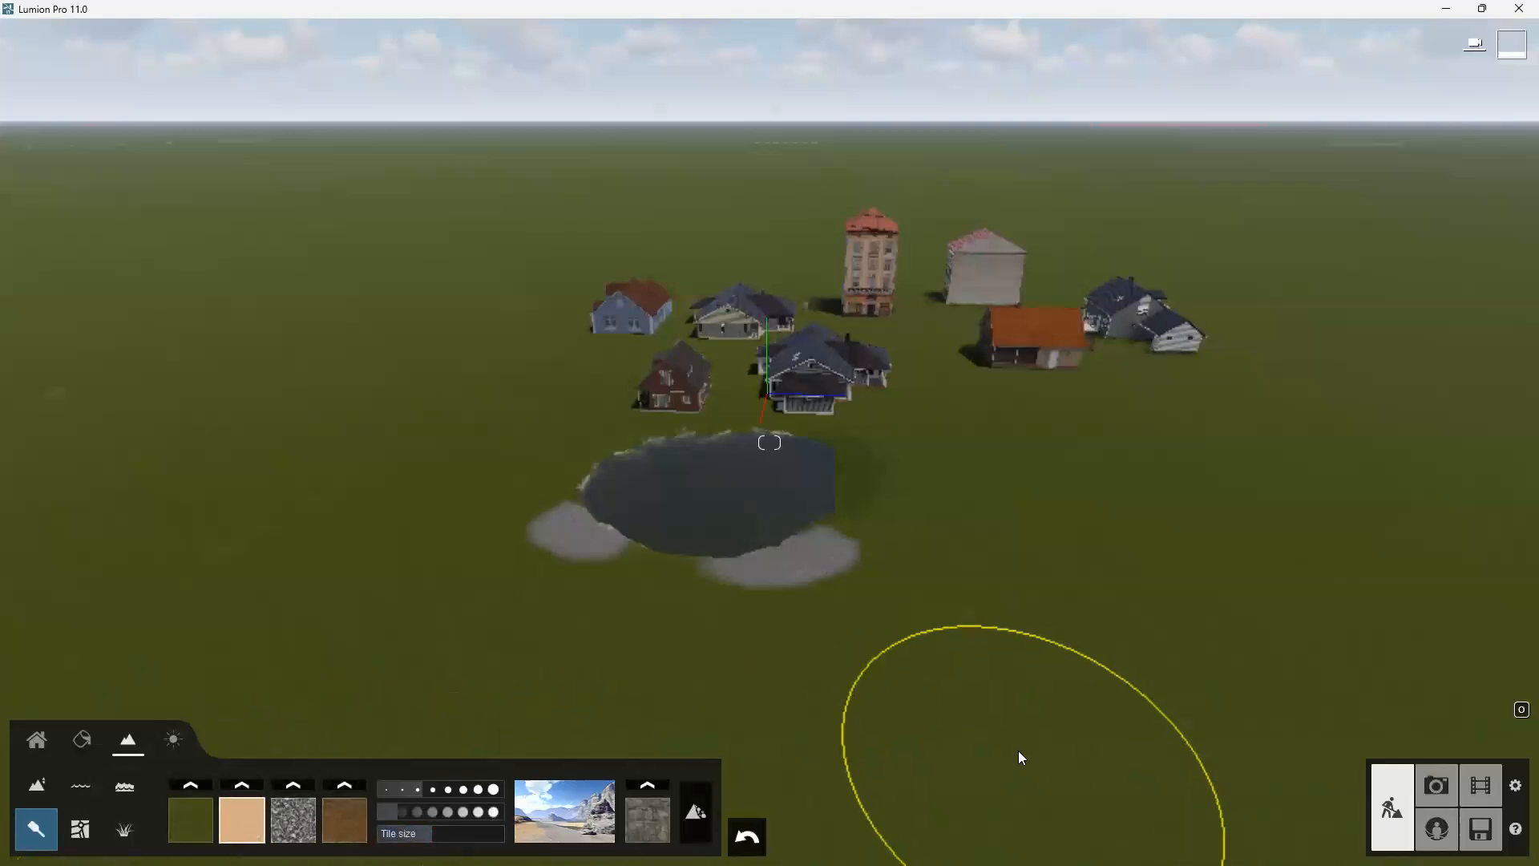
Paint a winding sand path from the open foreground past the lake's right side to the front of the dark-roofed grey house
mouse_move(1012, 750)
left_mouse_down()
mouse_move(1016, 775)
mouse_move(1021, 742)
mouse_move(1080, 725)
mouse_move(1061, 677)
mouse_move(943, 622)
mouse_move(931, 515)
mouse_move(845, 446)
mouse_move(834, 410)
mouse_move(850, 421)
left_mouse_up()
key("s")
key("w")
key("e")
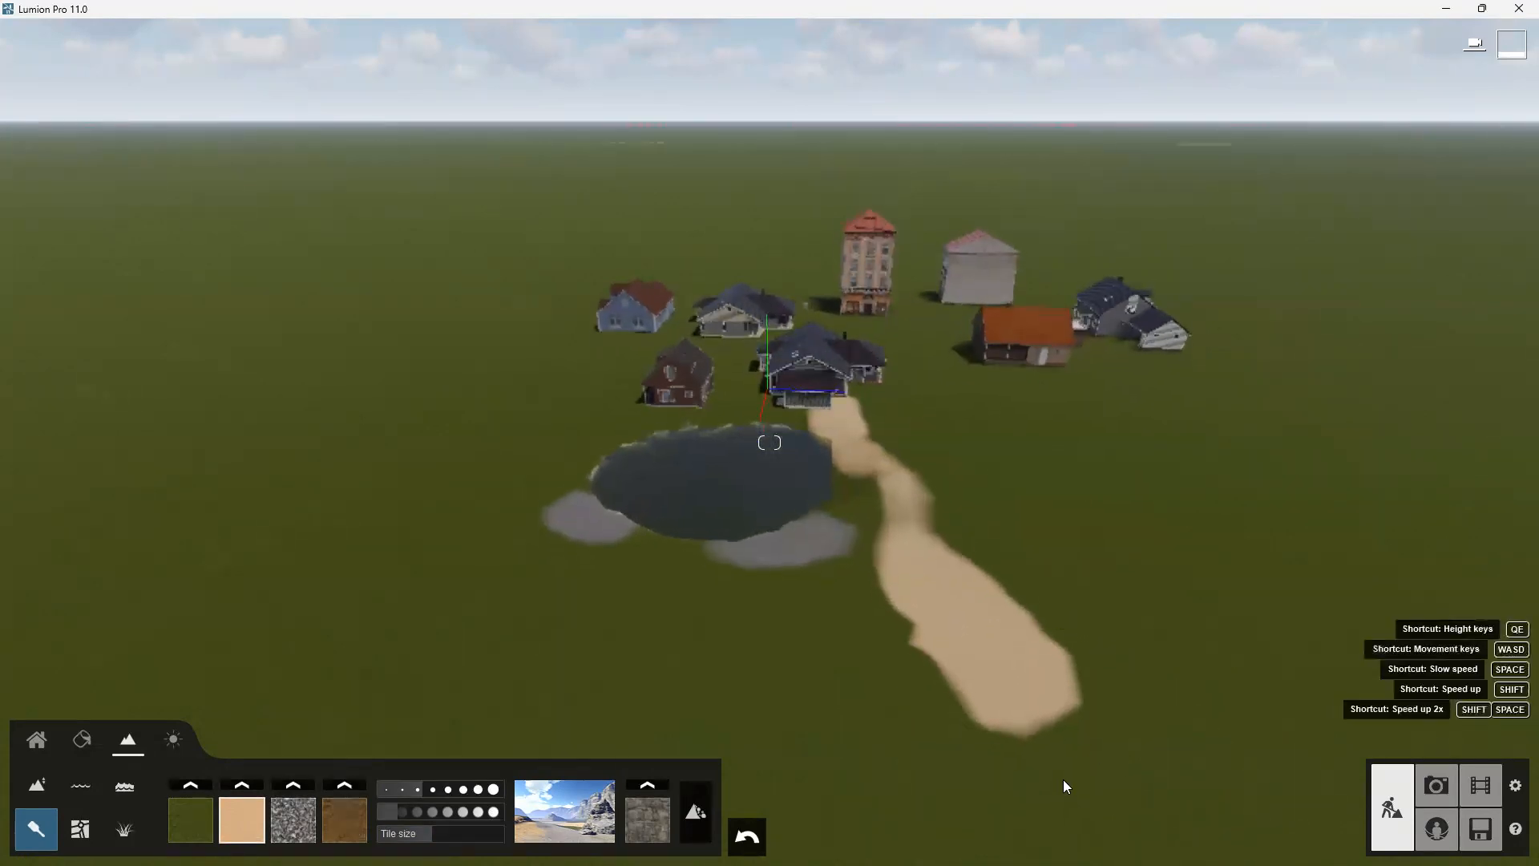
key("e")
right_click_drag(1066, 797, 1066, 734)
key("e")
key("w")
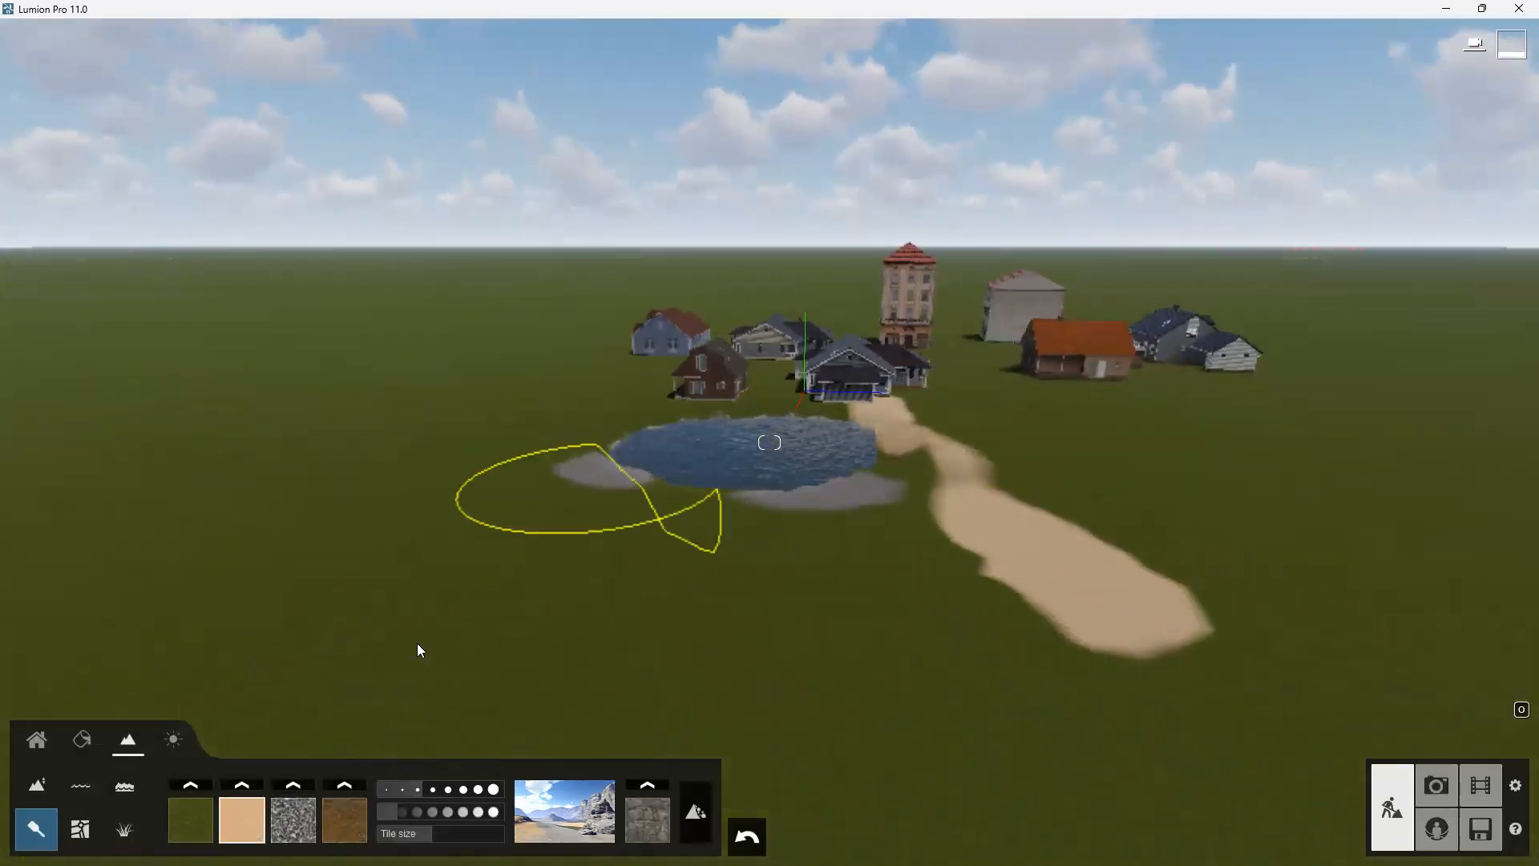
Choose a tall green spruce from the nature library's conifers and place several on the grass beside the leftmost houses
left_click(36, 740)
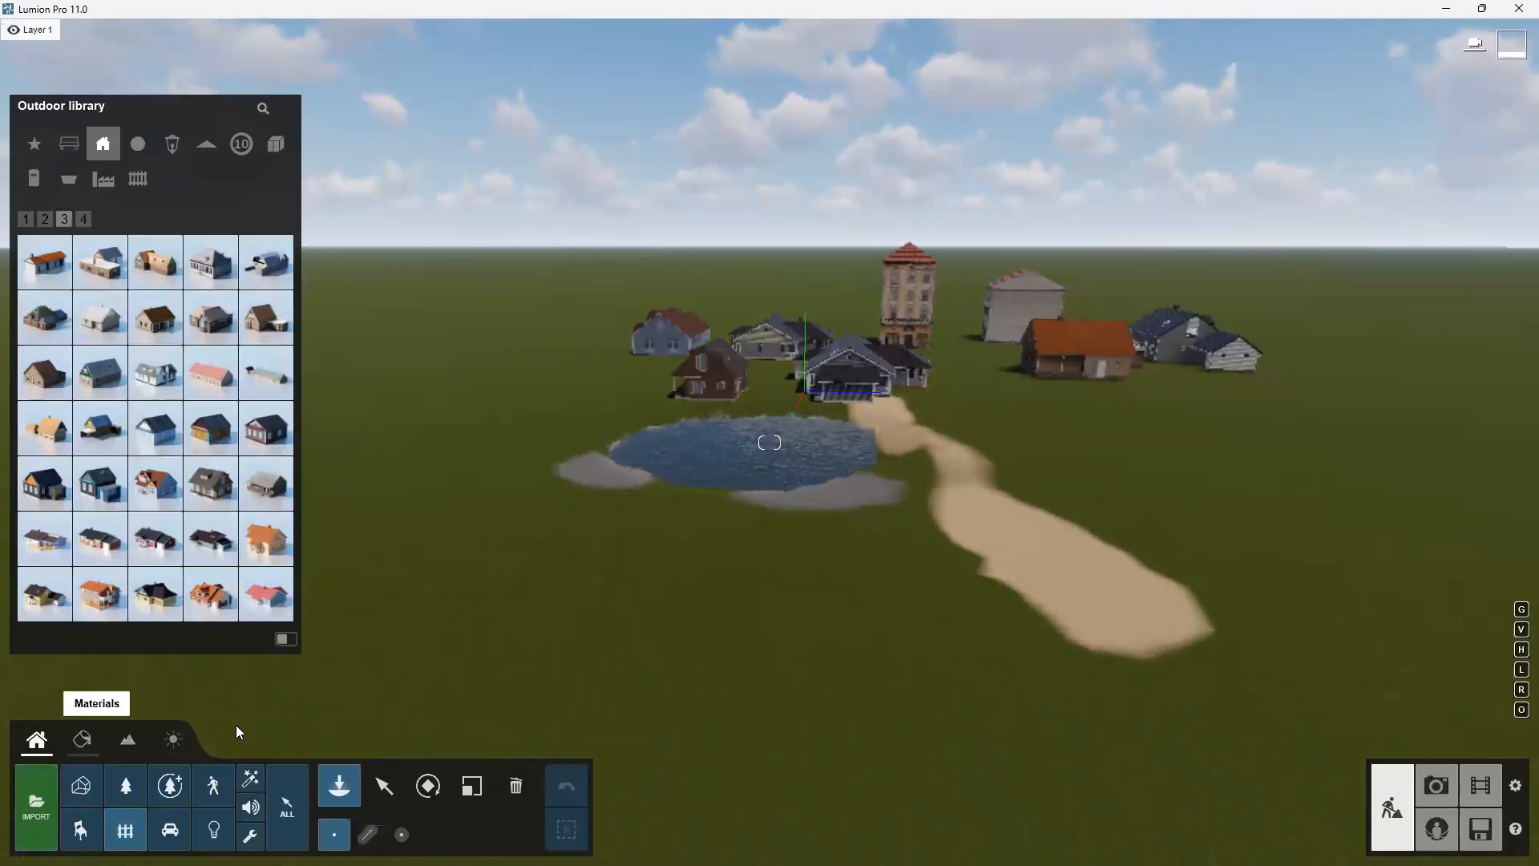
left_click(113, 787)
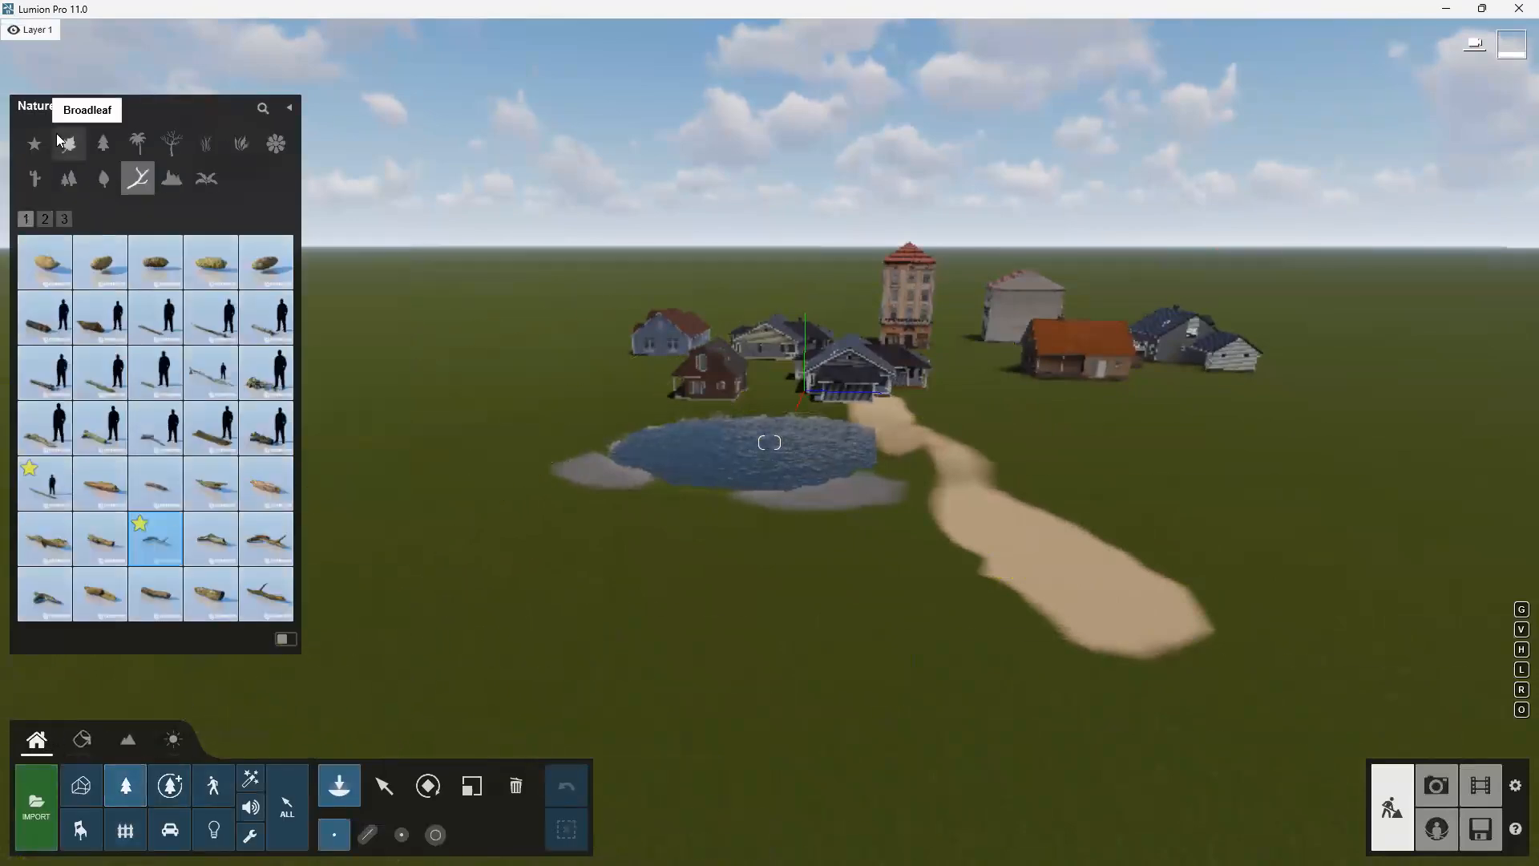
left_click(105, 144)
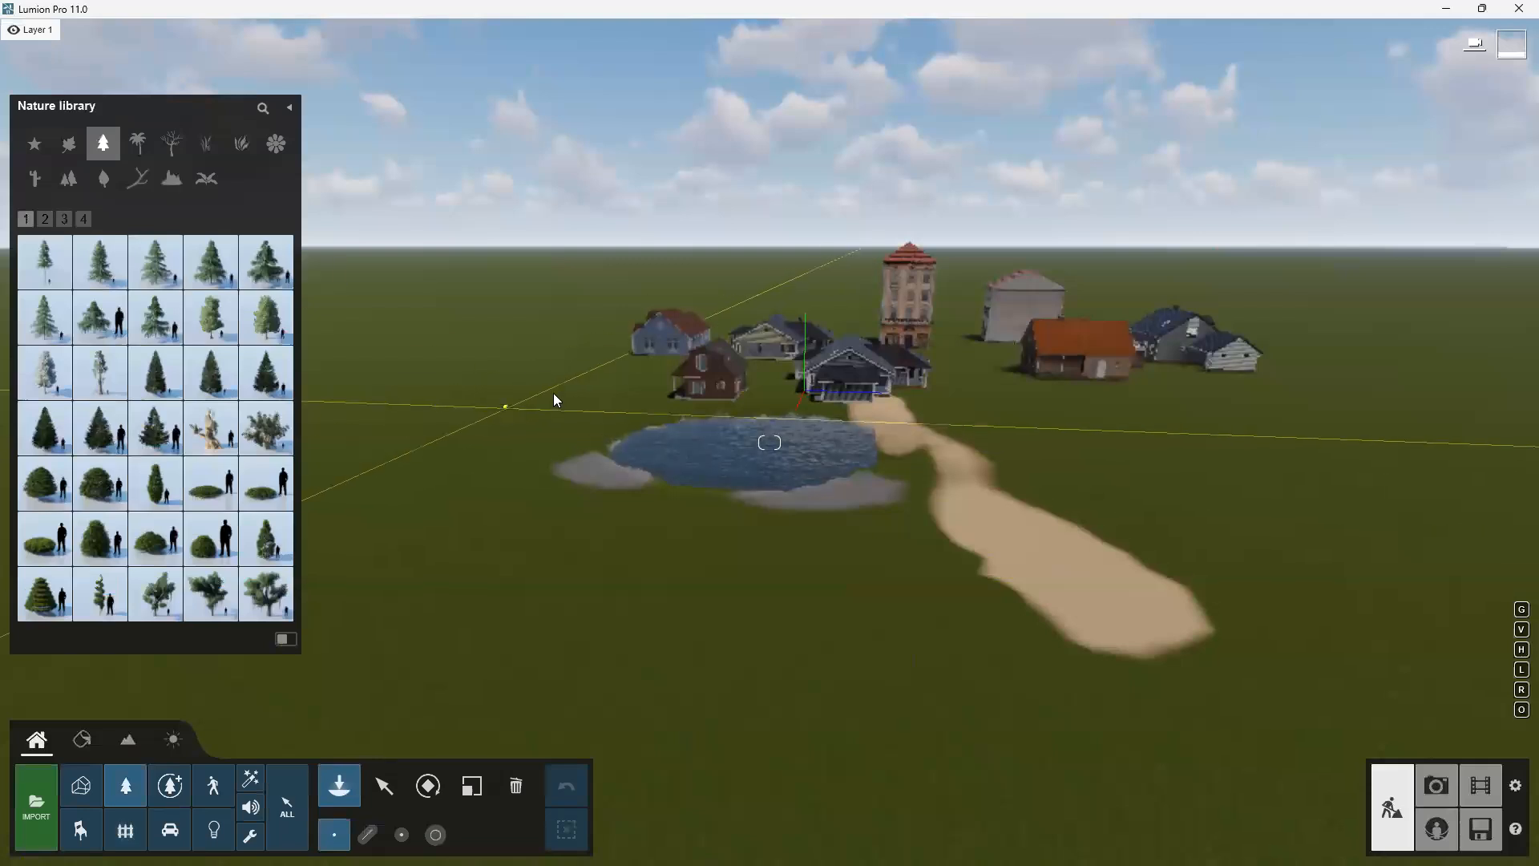
left_click(156, 261)
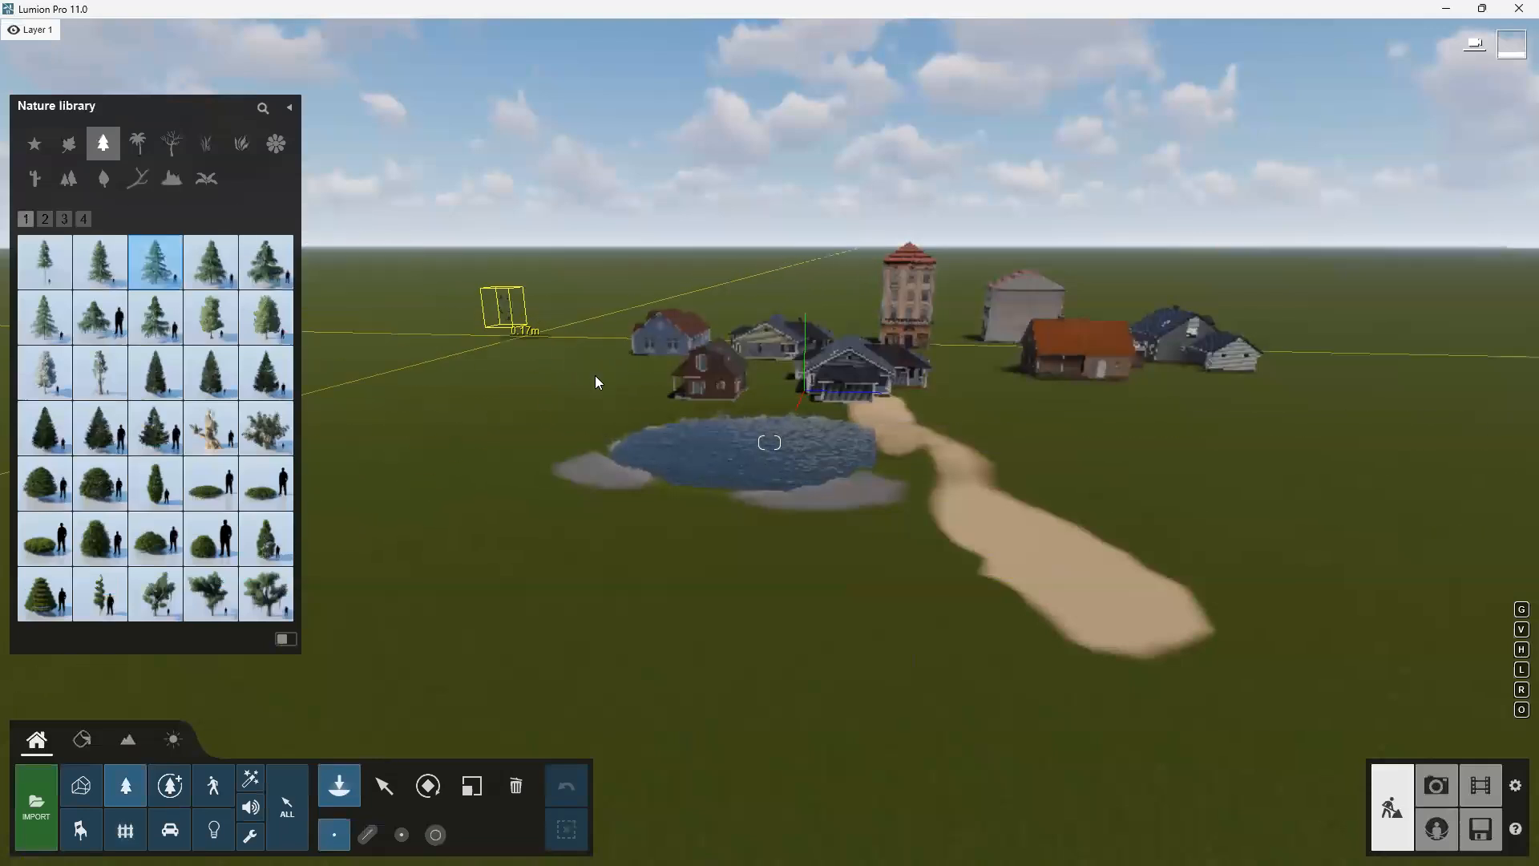
left_click(211, 261)
left_click(561, 359)
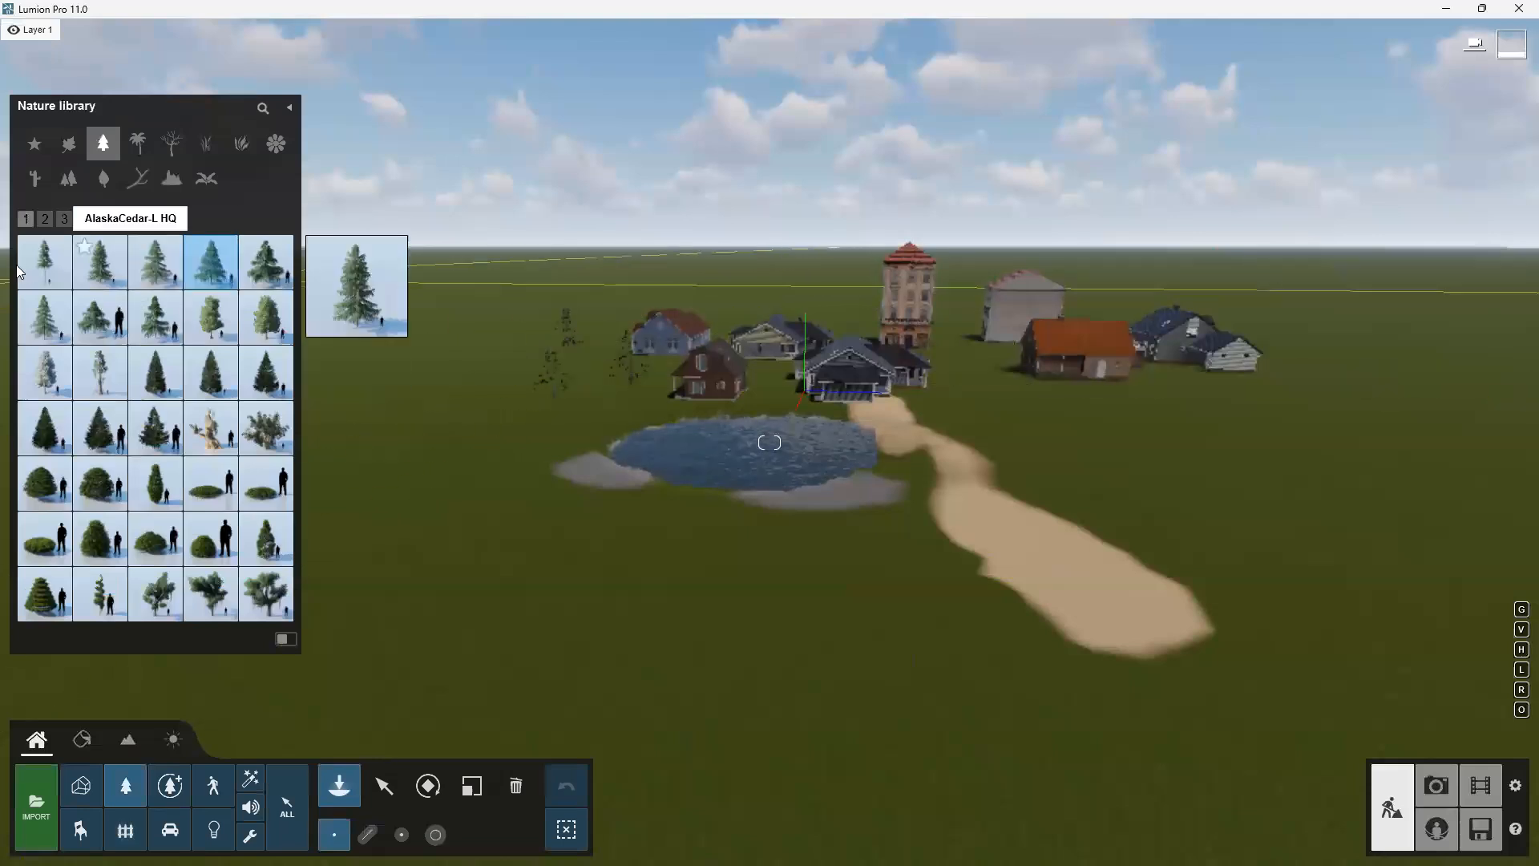
Place a group of darker conifers on the grass in front of and beside the houses on the scene's right side
left_click(63, 437)
left_click(1111, 418)
left_click(1195, 401)
left_click(1228, 384)
left_click(1321, 354)
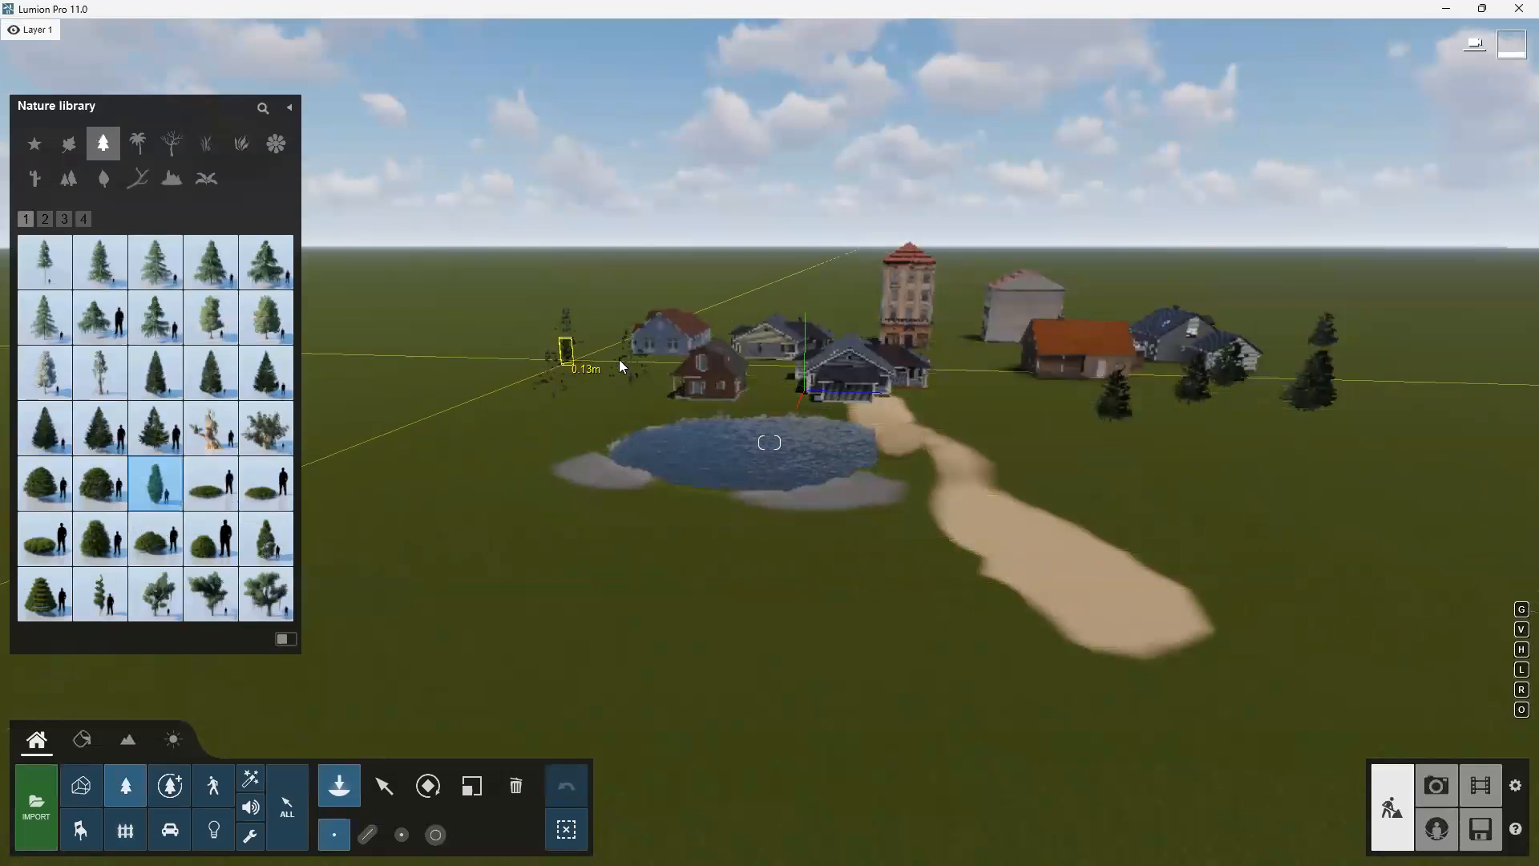
Place slim columnar conifers between the brown and grey houses and in a row along the right edge of the sand path
key("w")
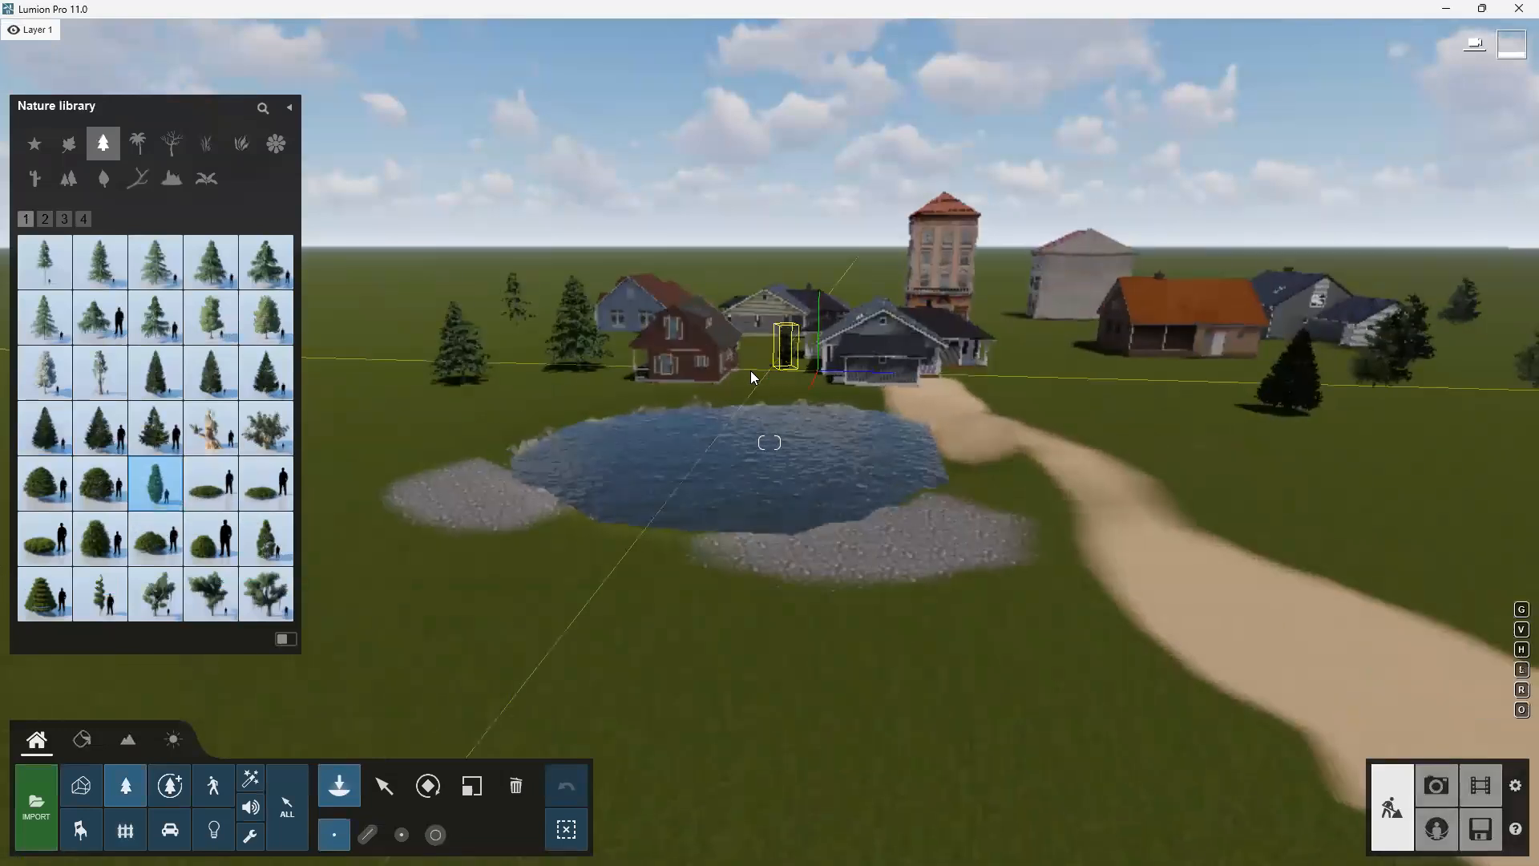
left_click(774, 375)
left_click(1036, 403)
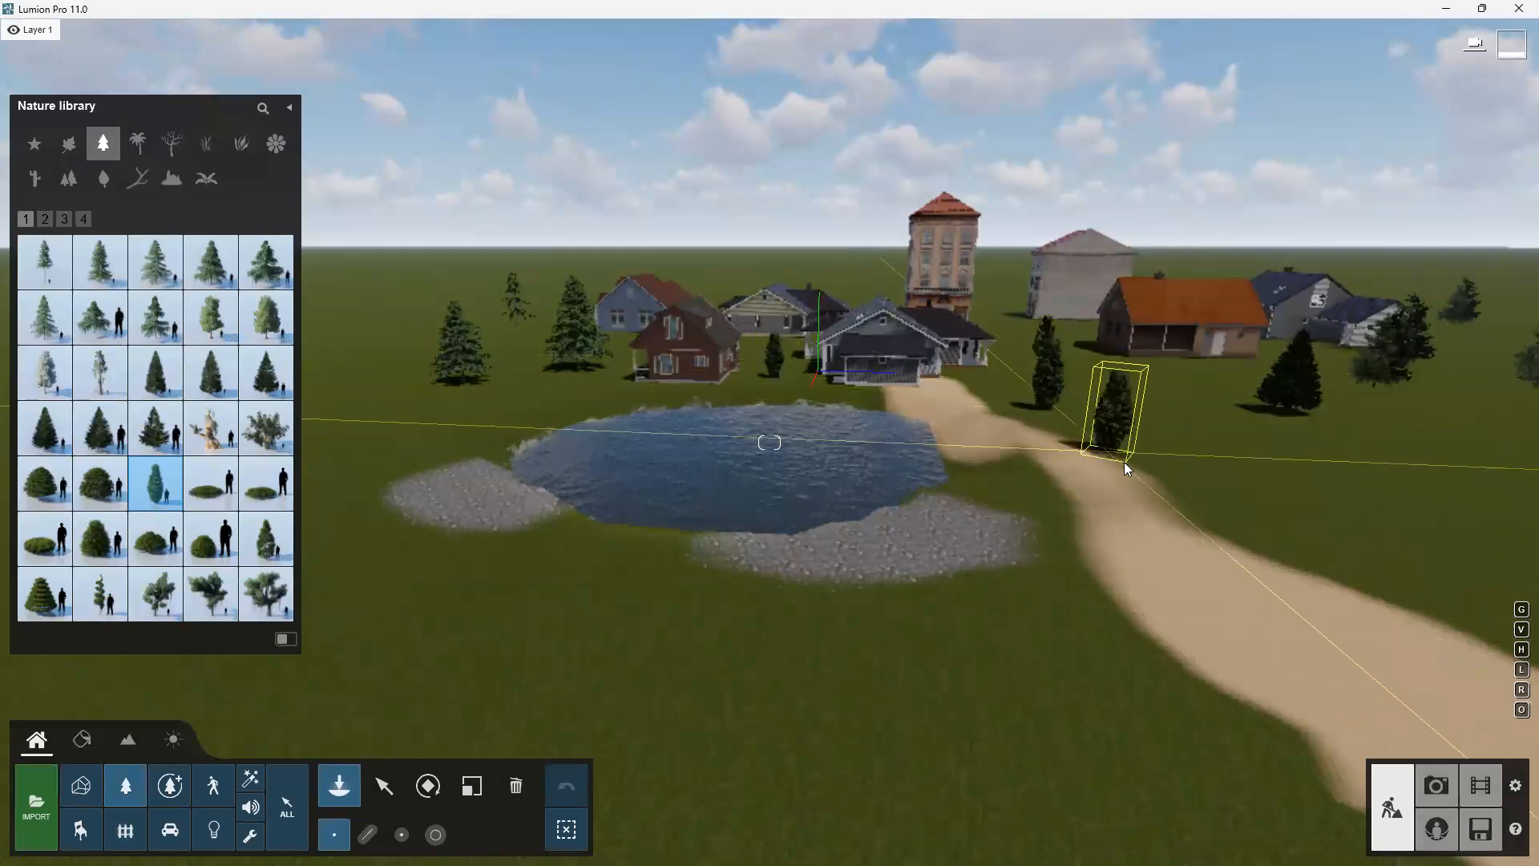
left_click(1124, 461)
left_click(1261, 560)
key("s")
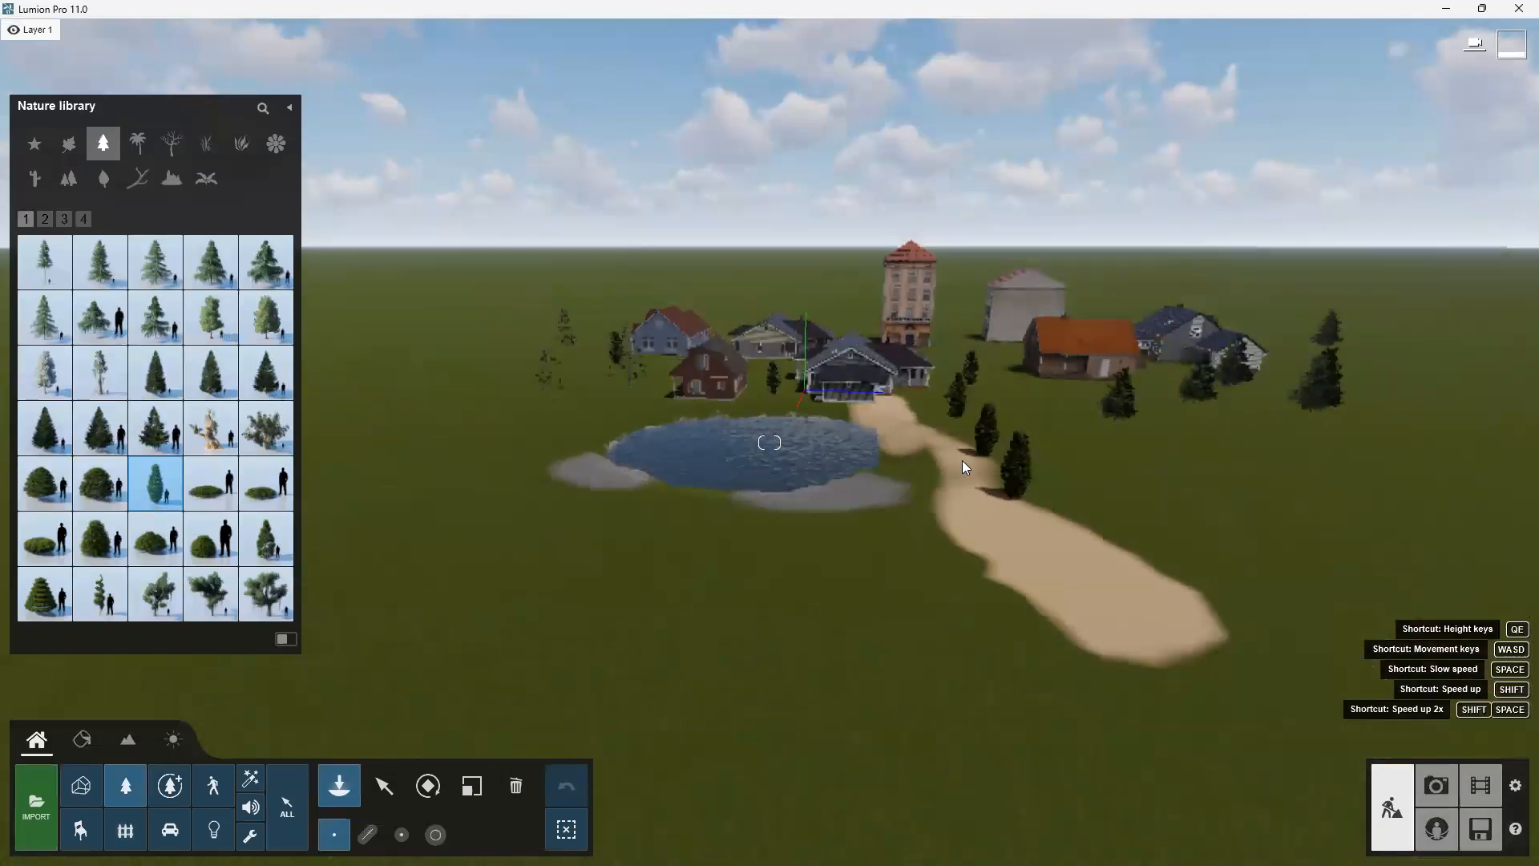
left_click(1191, 598)
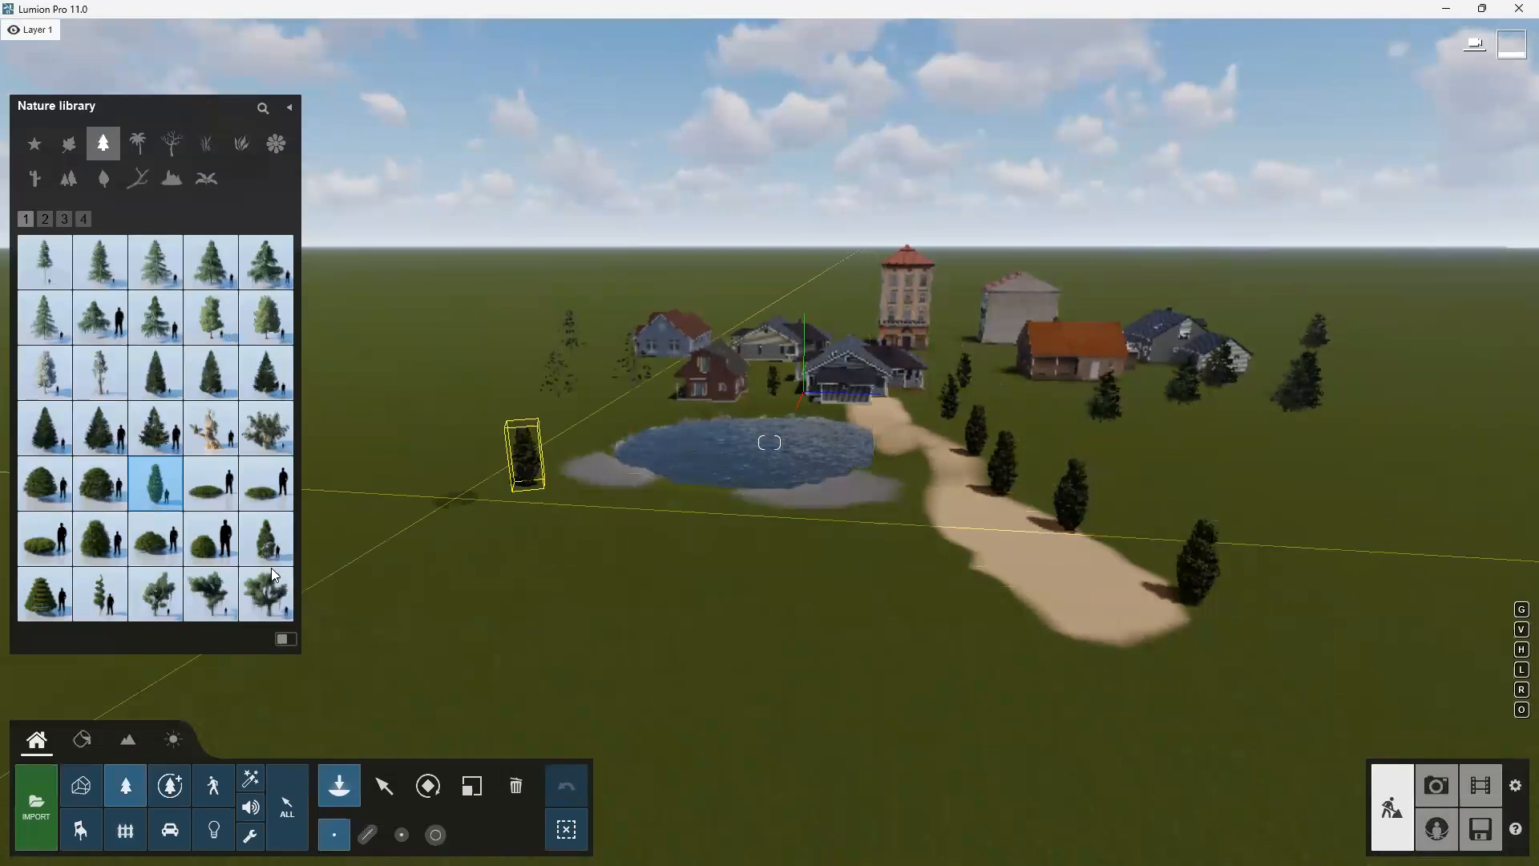
Add two slim conifers on the sand path's left edge and place ChineseJuniper BT1 shrubs on the grass left of the lake
left_click(954, 551)
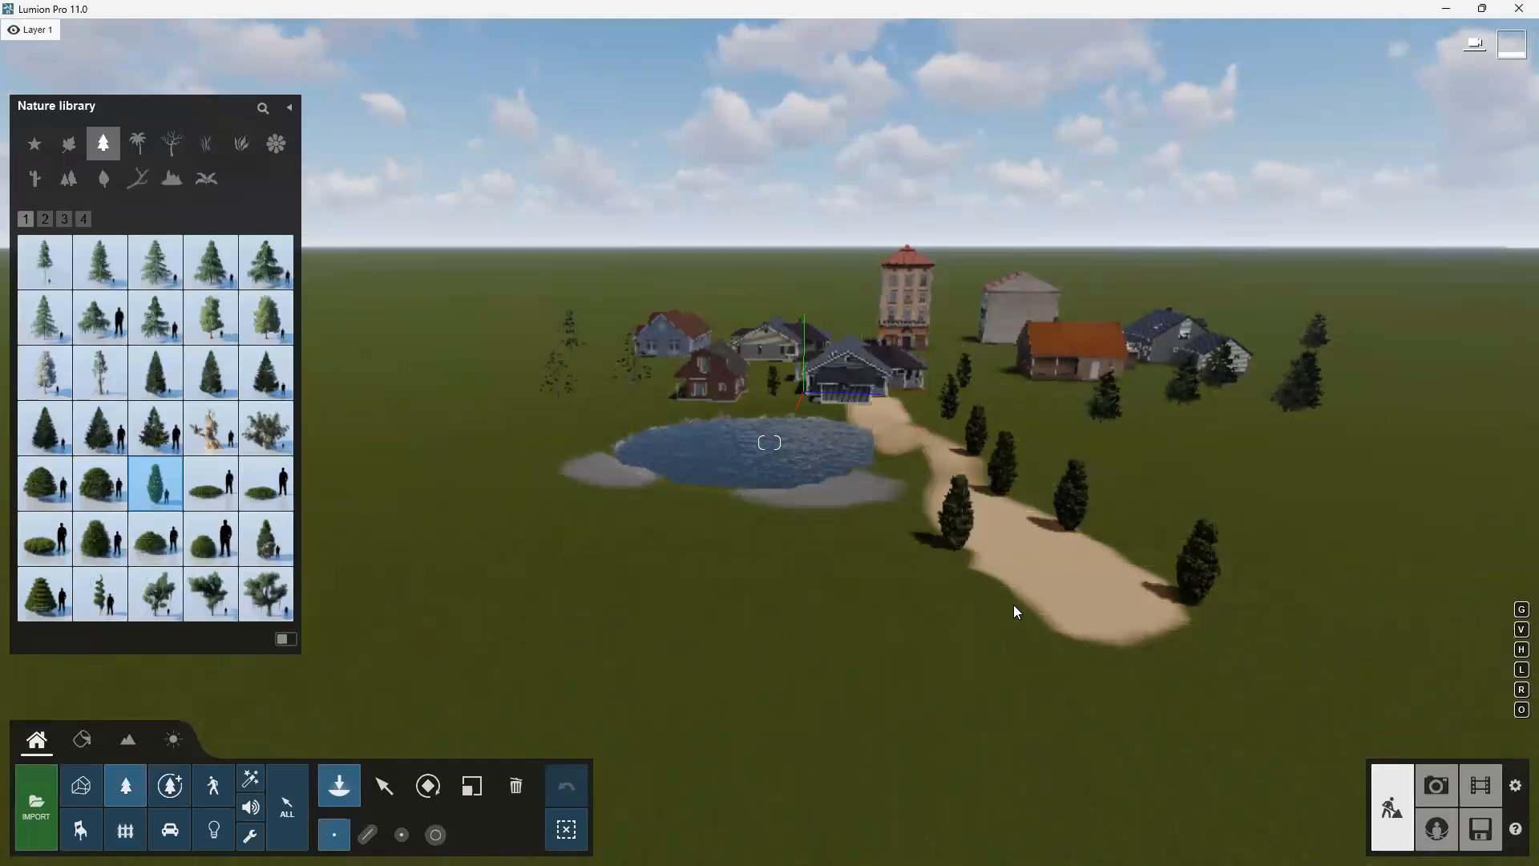
left_click(1015, 606)
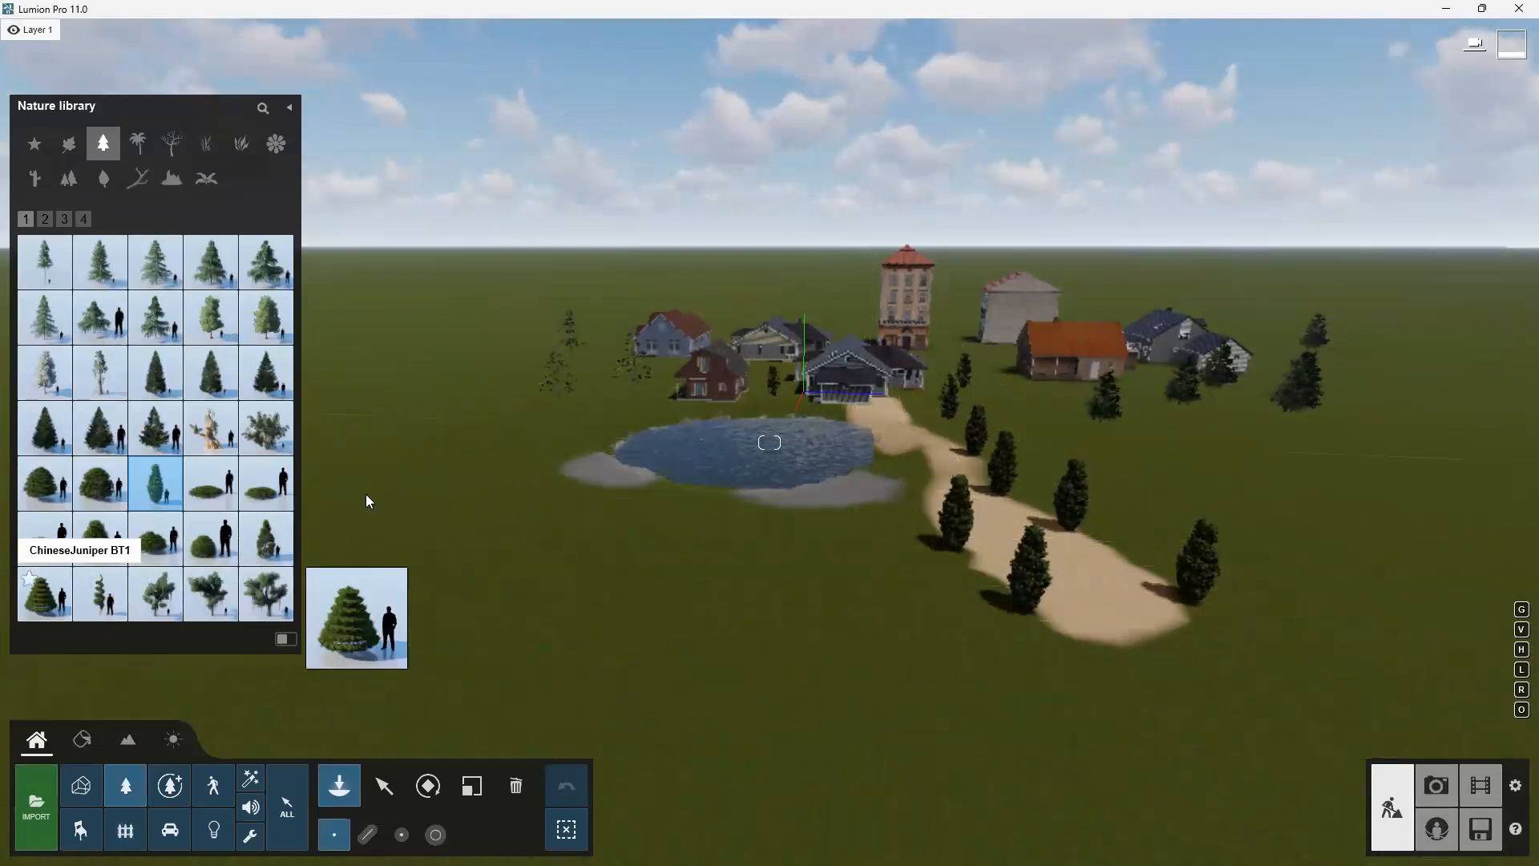
left_click(45, 594)
left_click(514, 448)
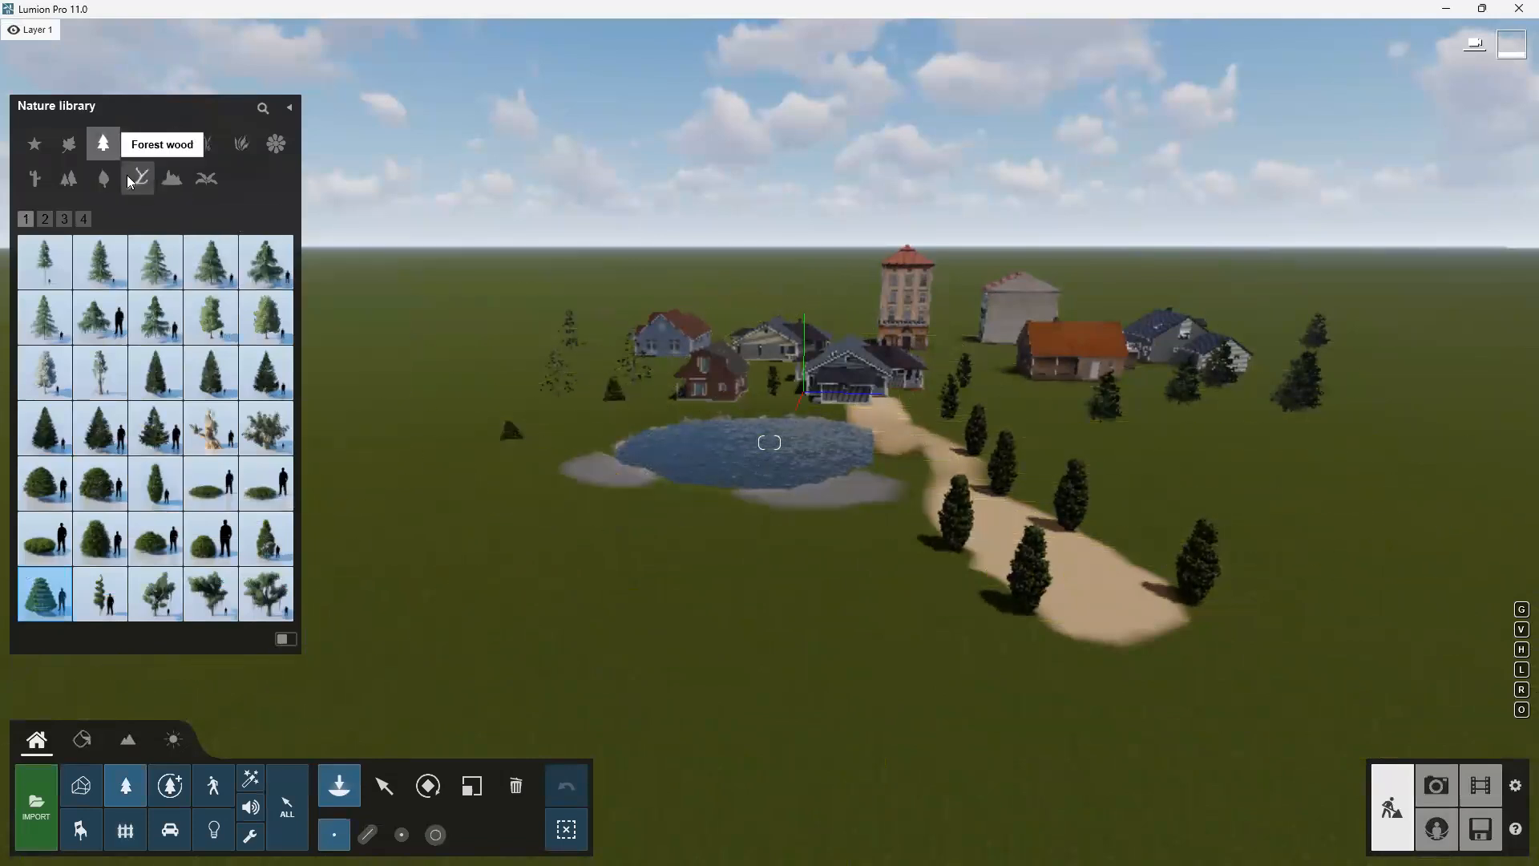
Choose a small forest wood piece and scatter it on the grass in front of the lake
left_click(149, 191)
scroll(552, 494, "up", 5)
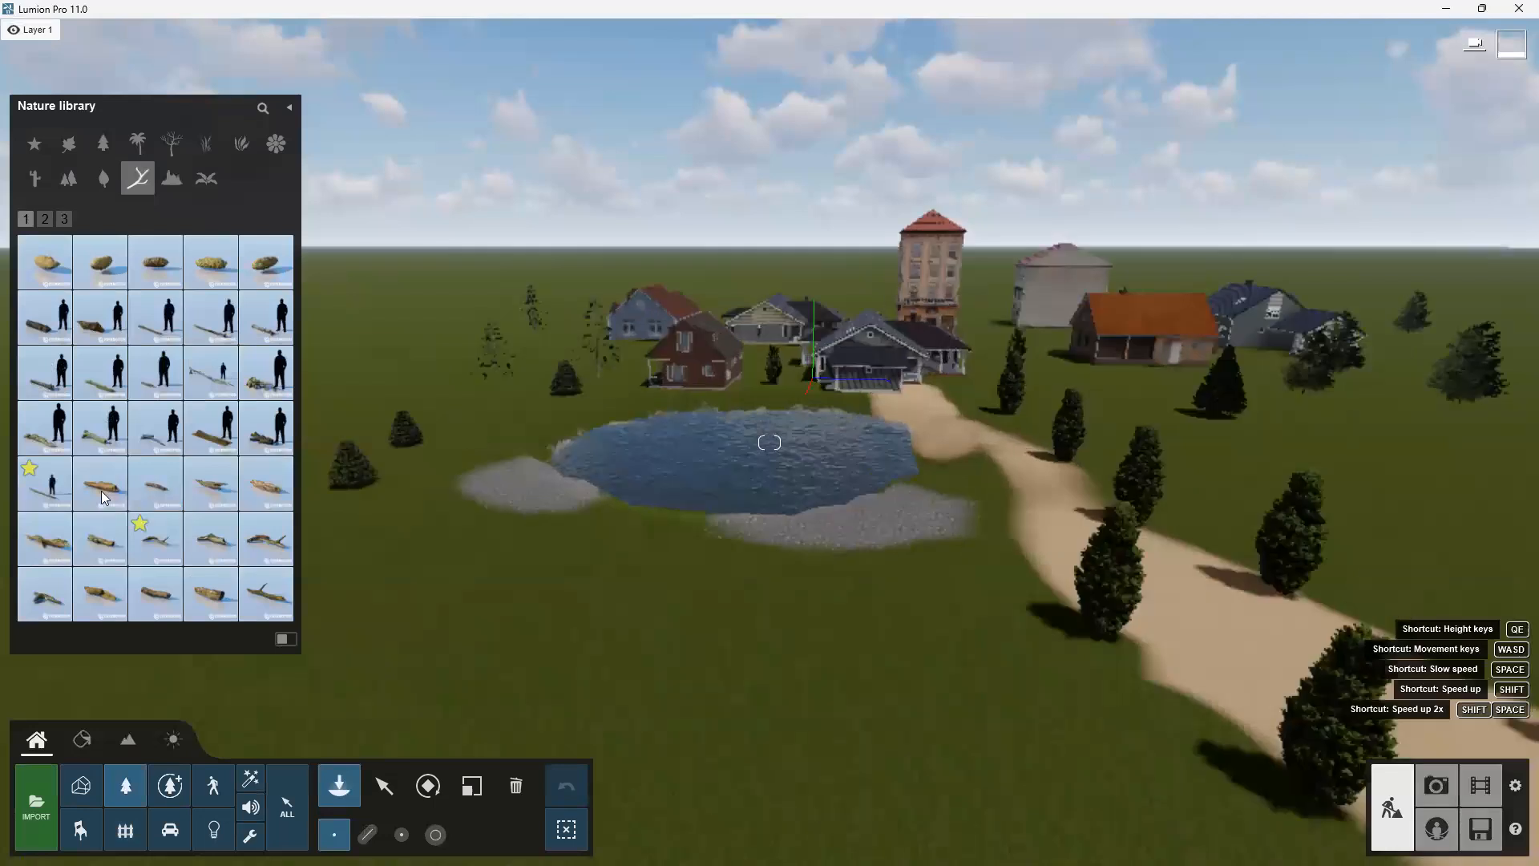
left_click(161, 497)
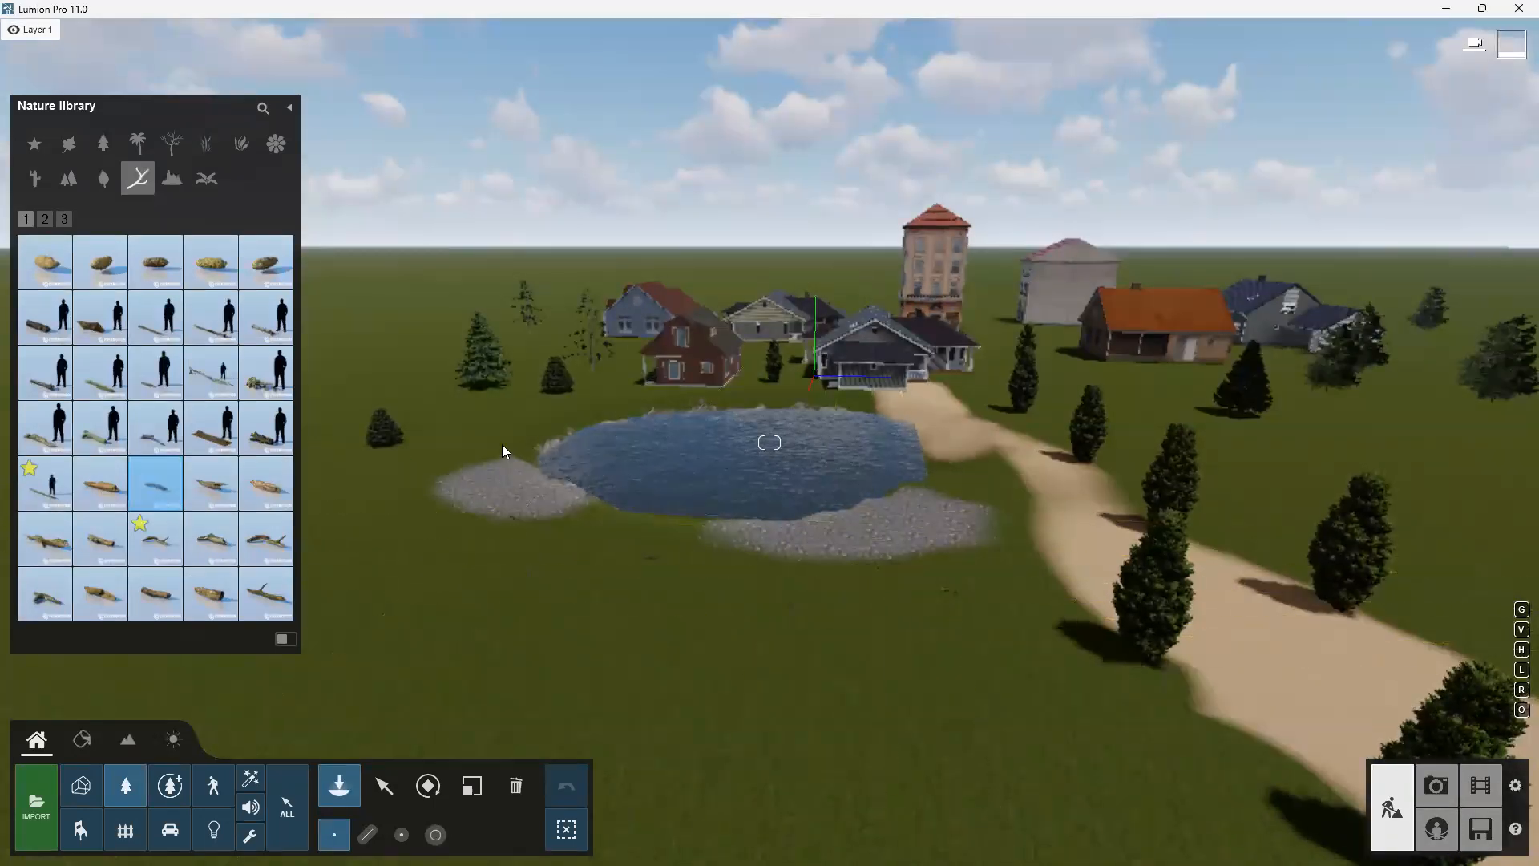
Place a PunkWood 001 log on the lawn between the brown house and the dark-roofed grey house, behind the lake
left_click(113, 485)
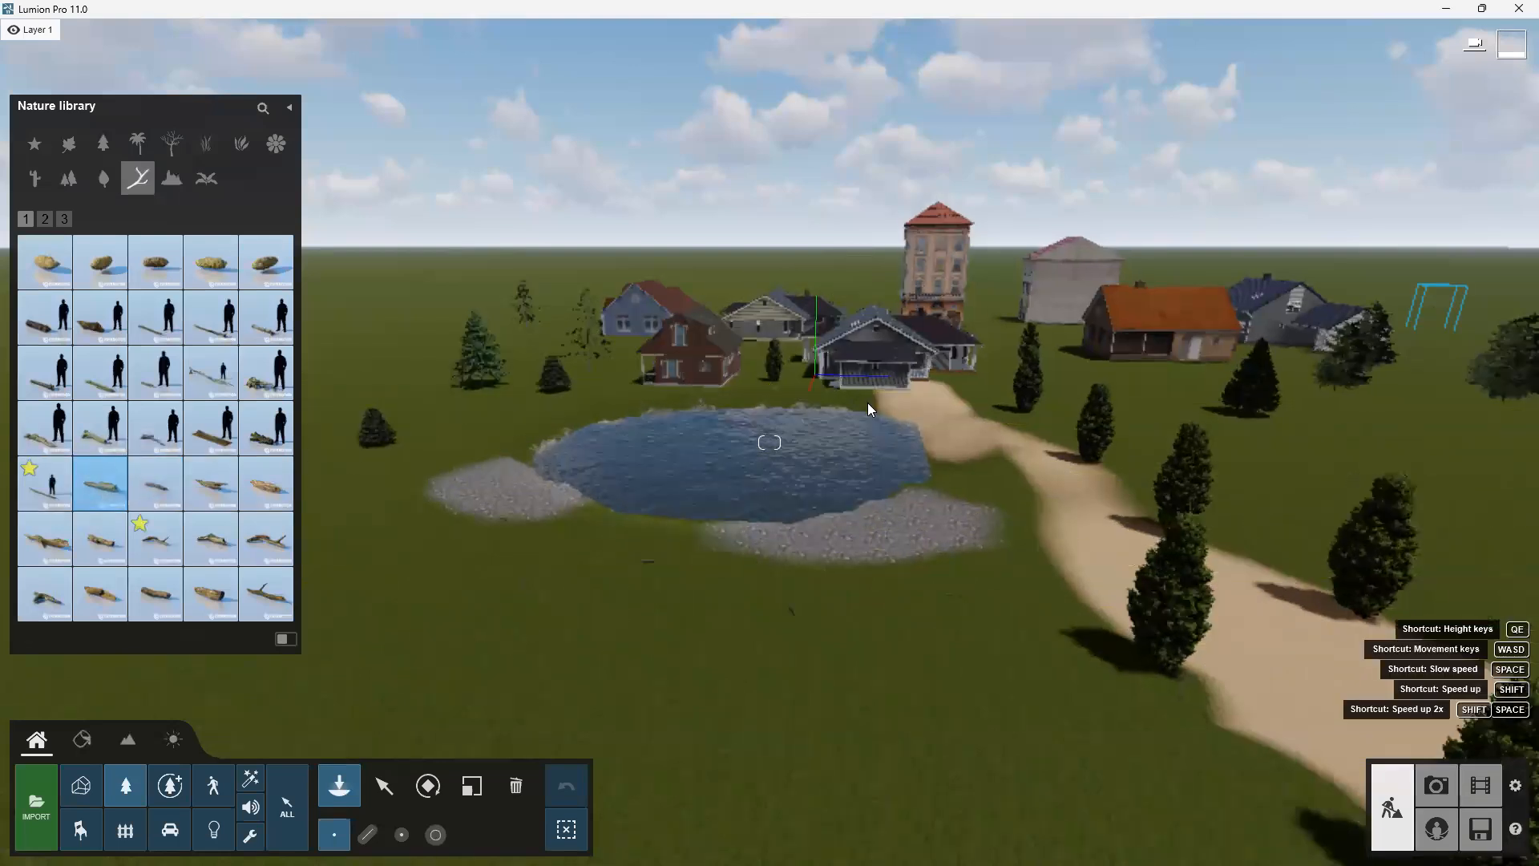
key("w")
key("w")
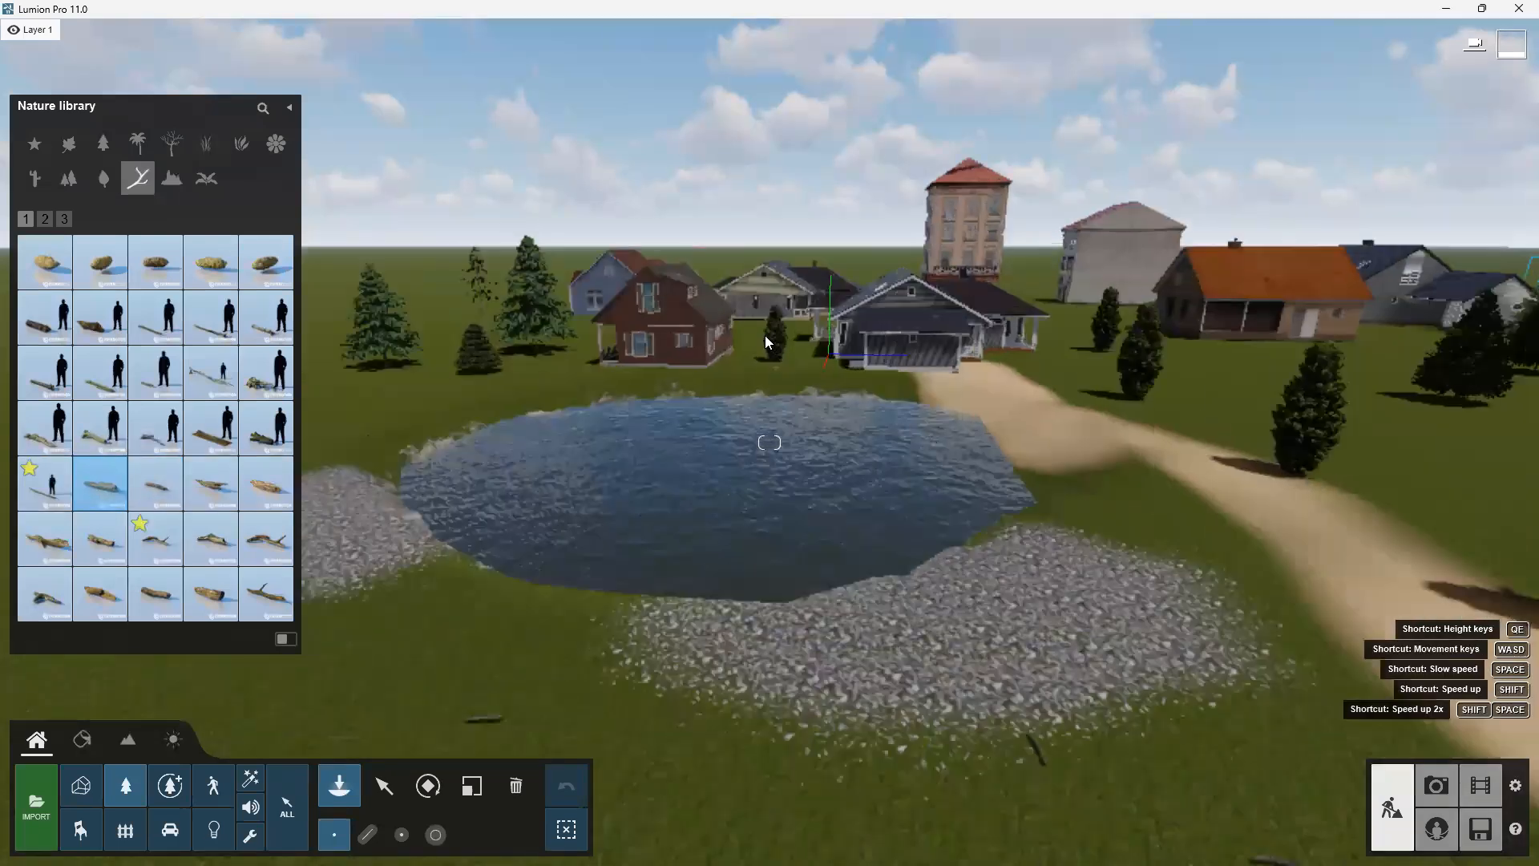
key("w")
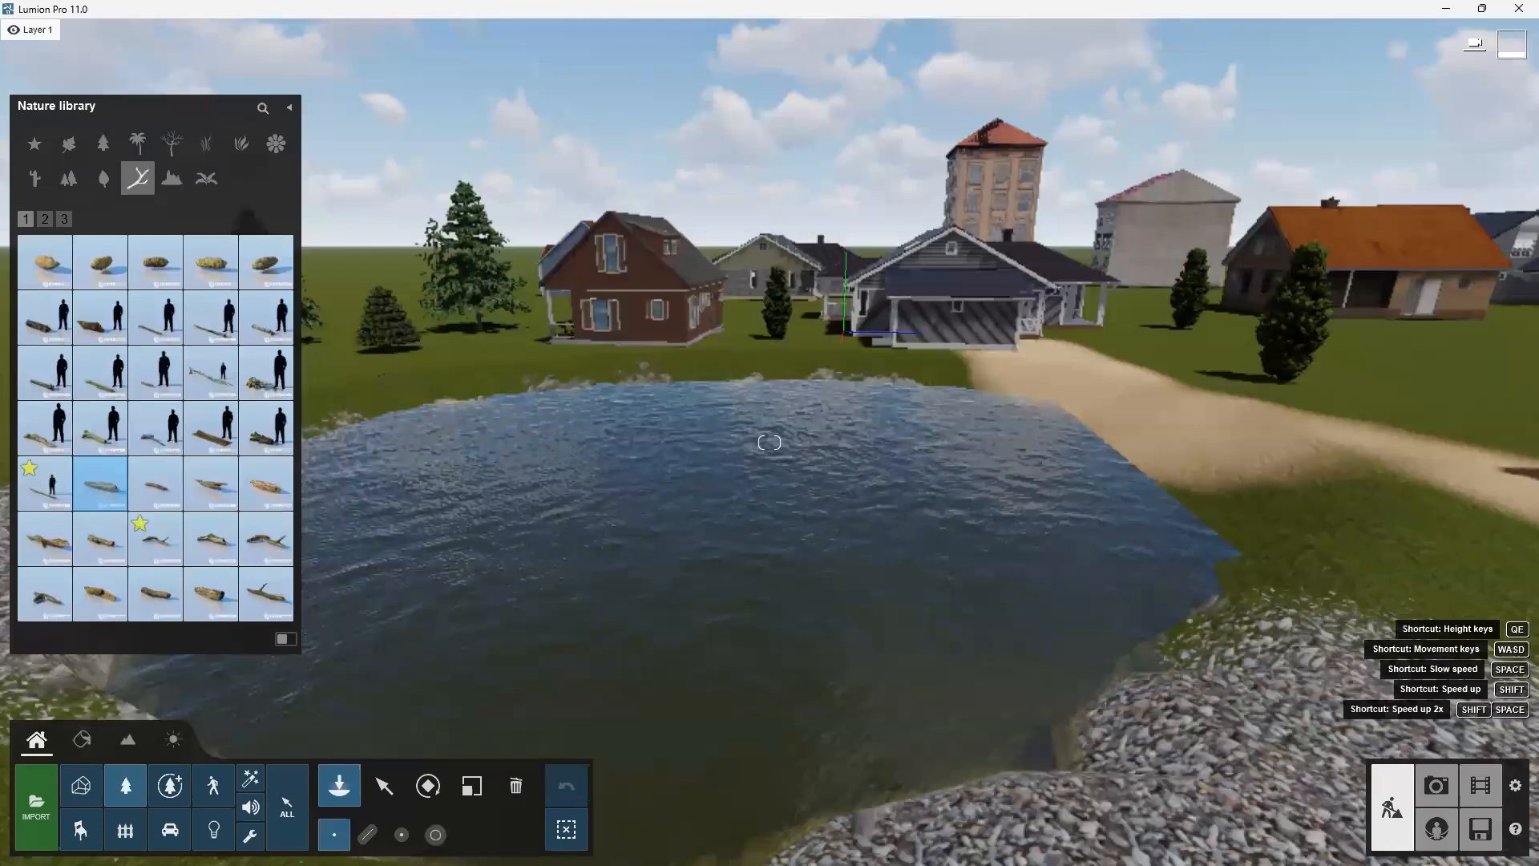
key("w")
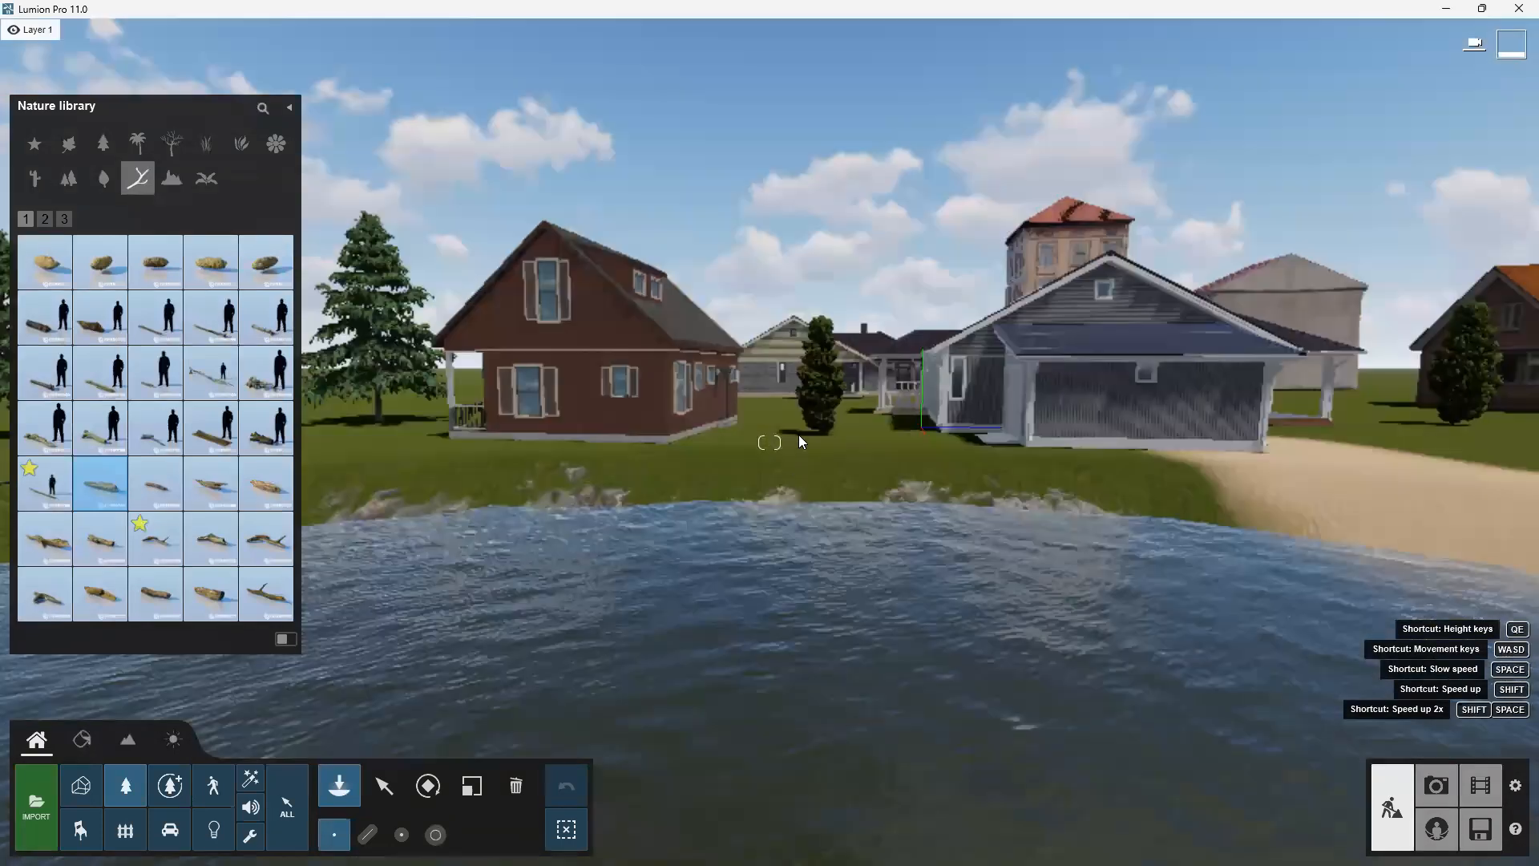
key("w")
key("w")
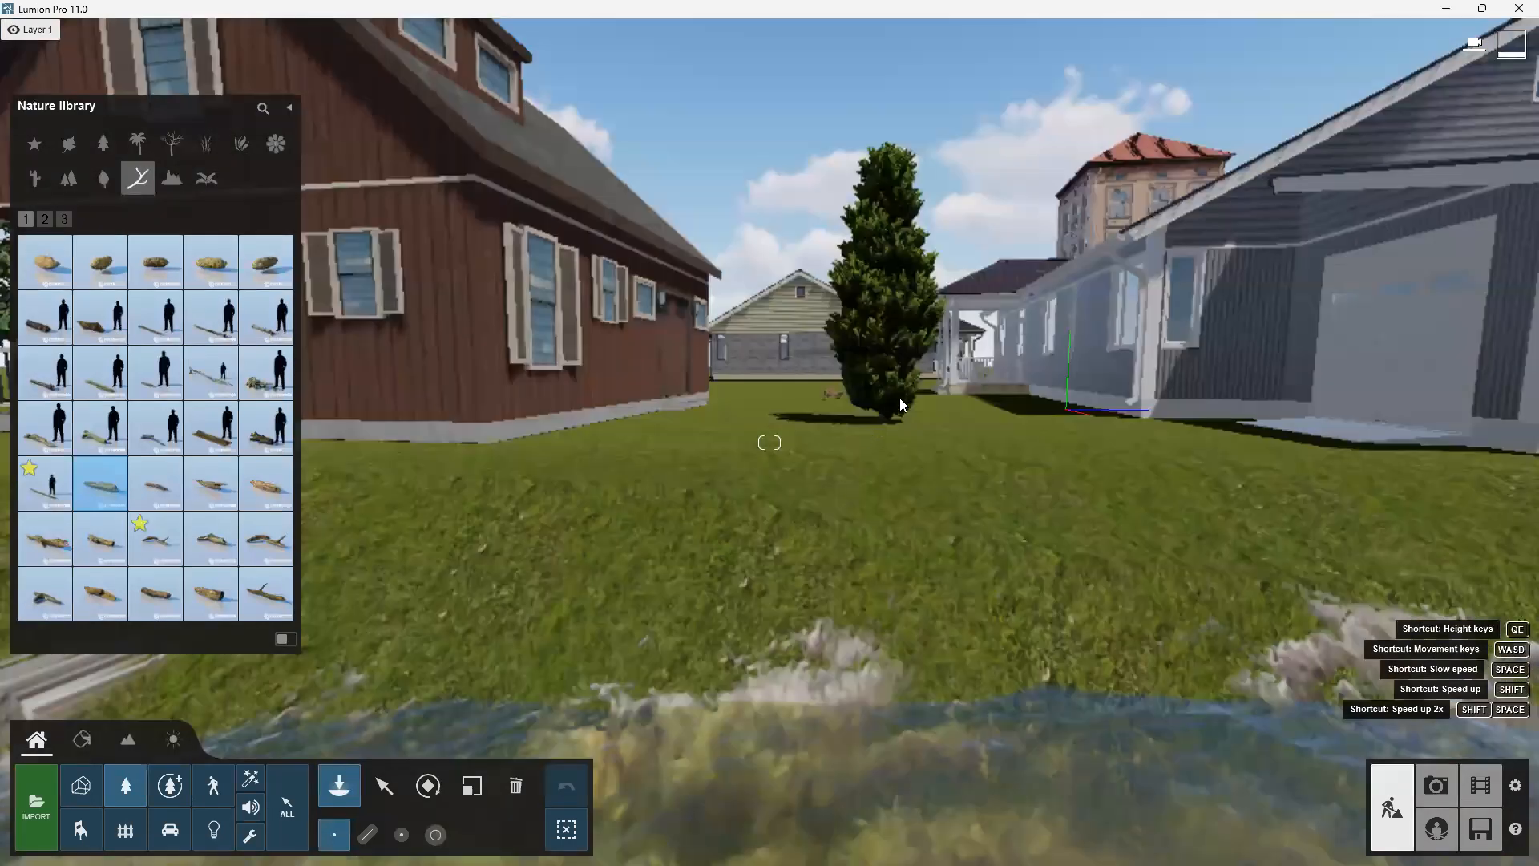
right_click_drag(797, 404, 785, 400)
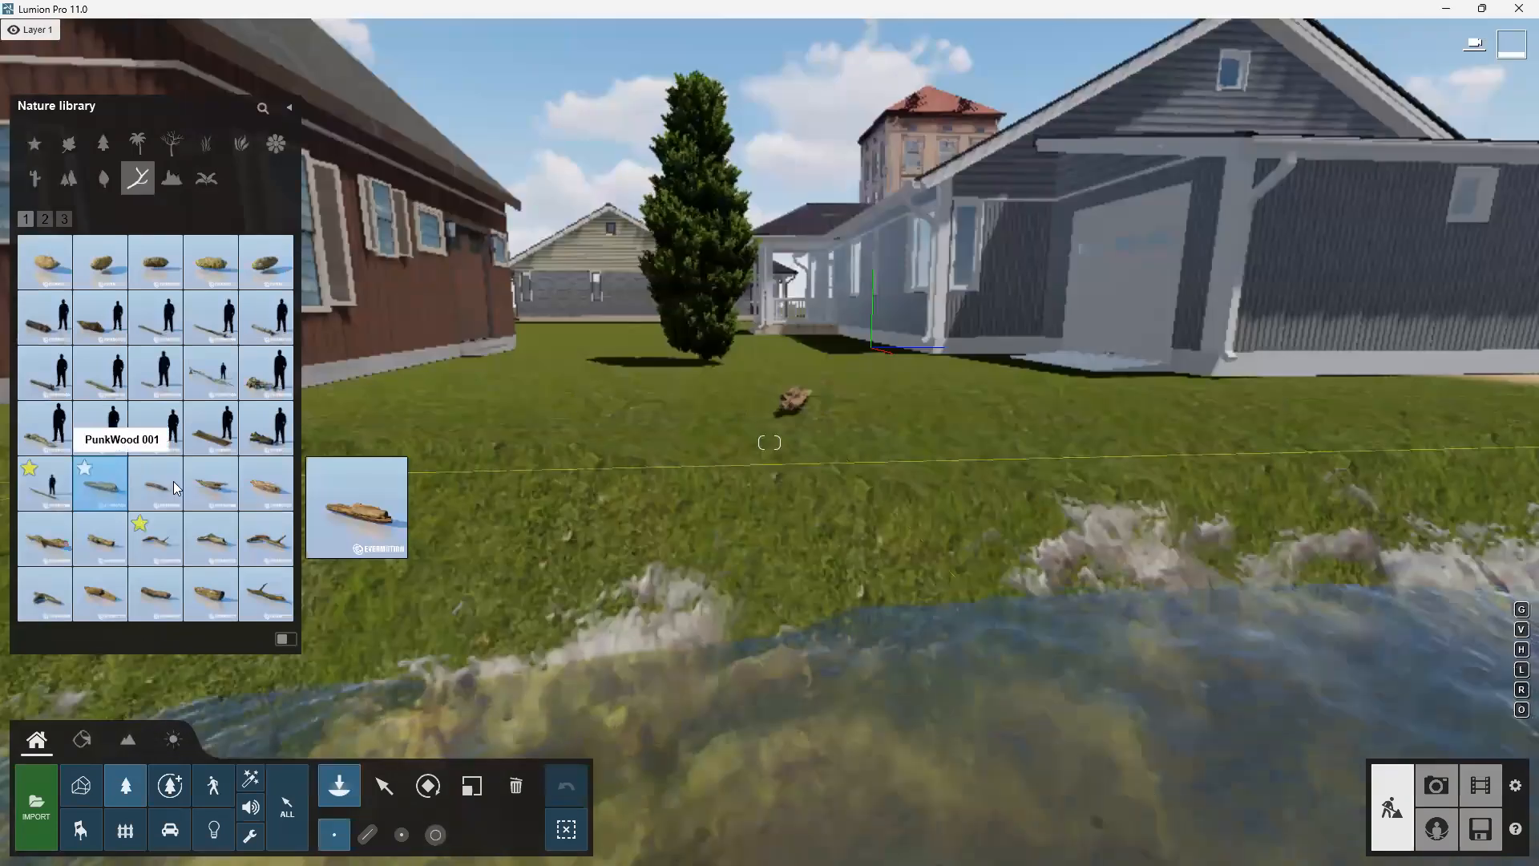
Add a short grey branch and a PunkWood 014 branch against the log on the lawn
left_click(164, 481)
left_click(813, 393)
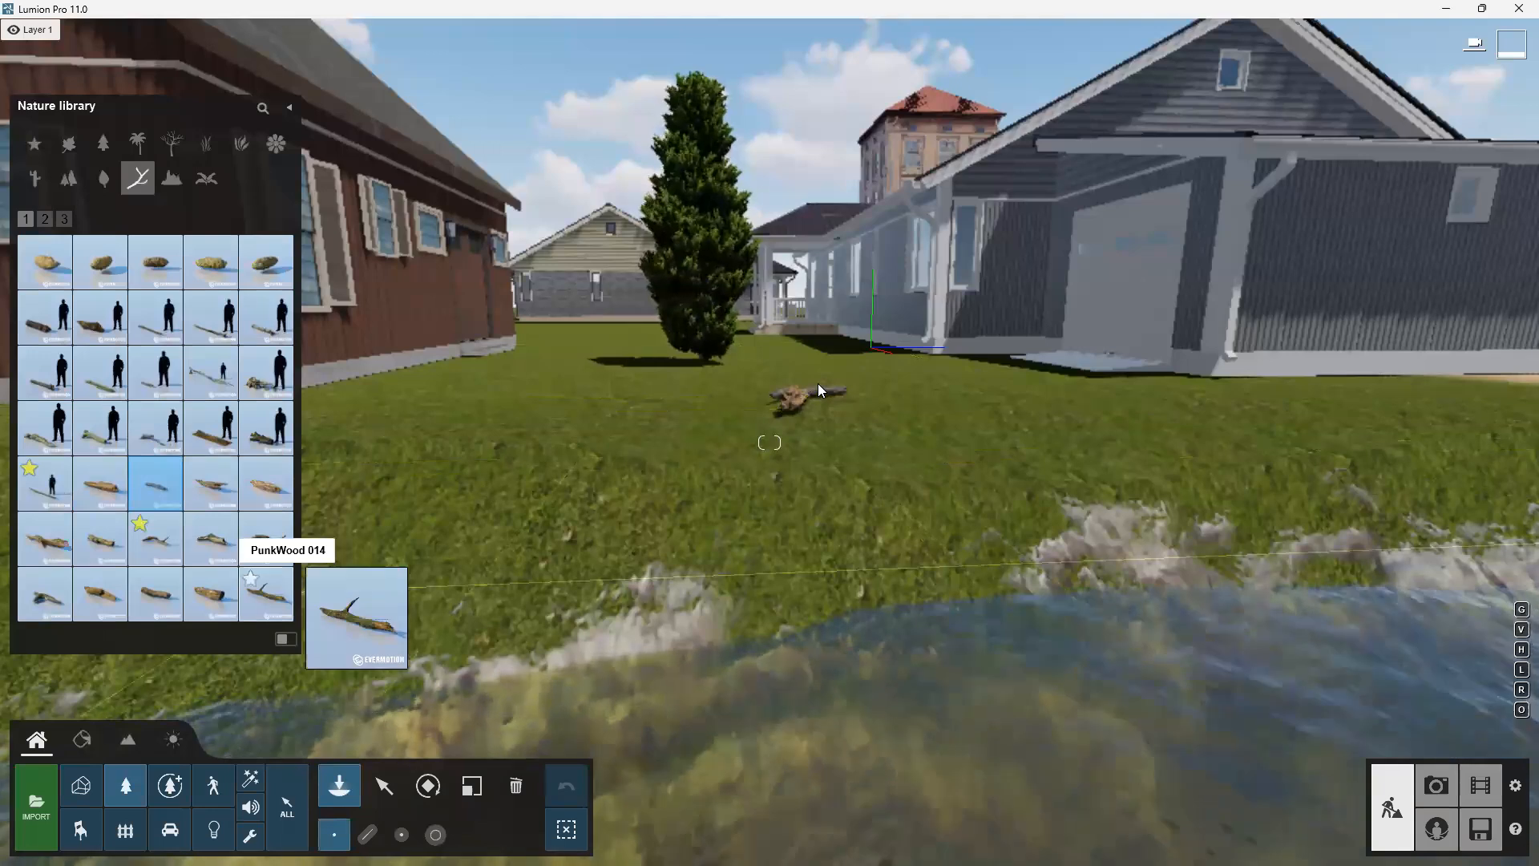
left_click(264, 597)
left_click(854, 383)
Place more PunkWood 014 branches at different angles on the right side of the wood pile
key("w")
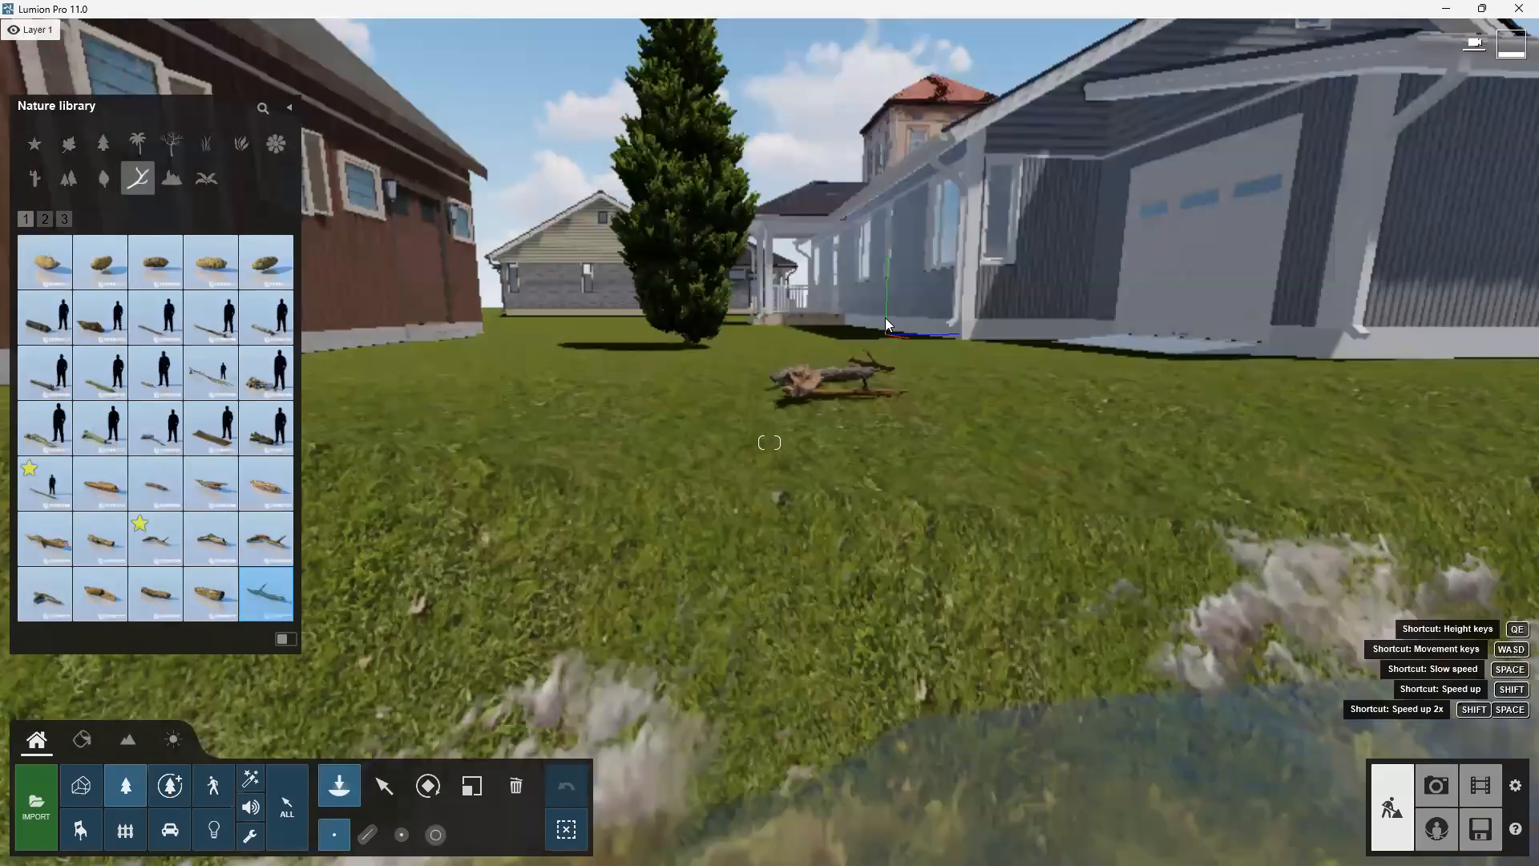
key("w")
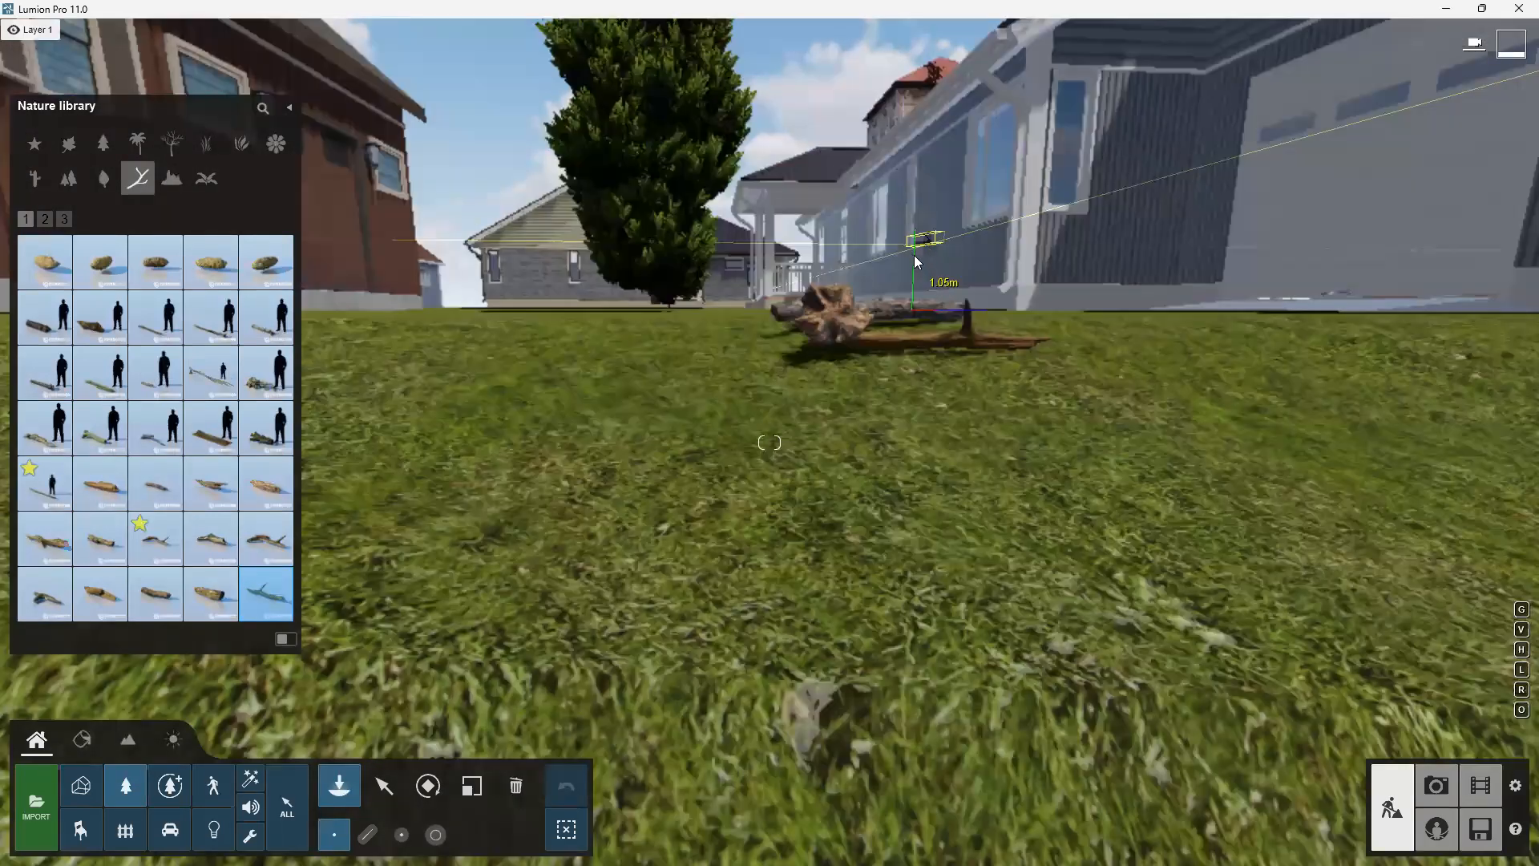
key("w")
key("q")
right_click_drag(914, 272, 710, 328)
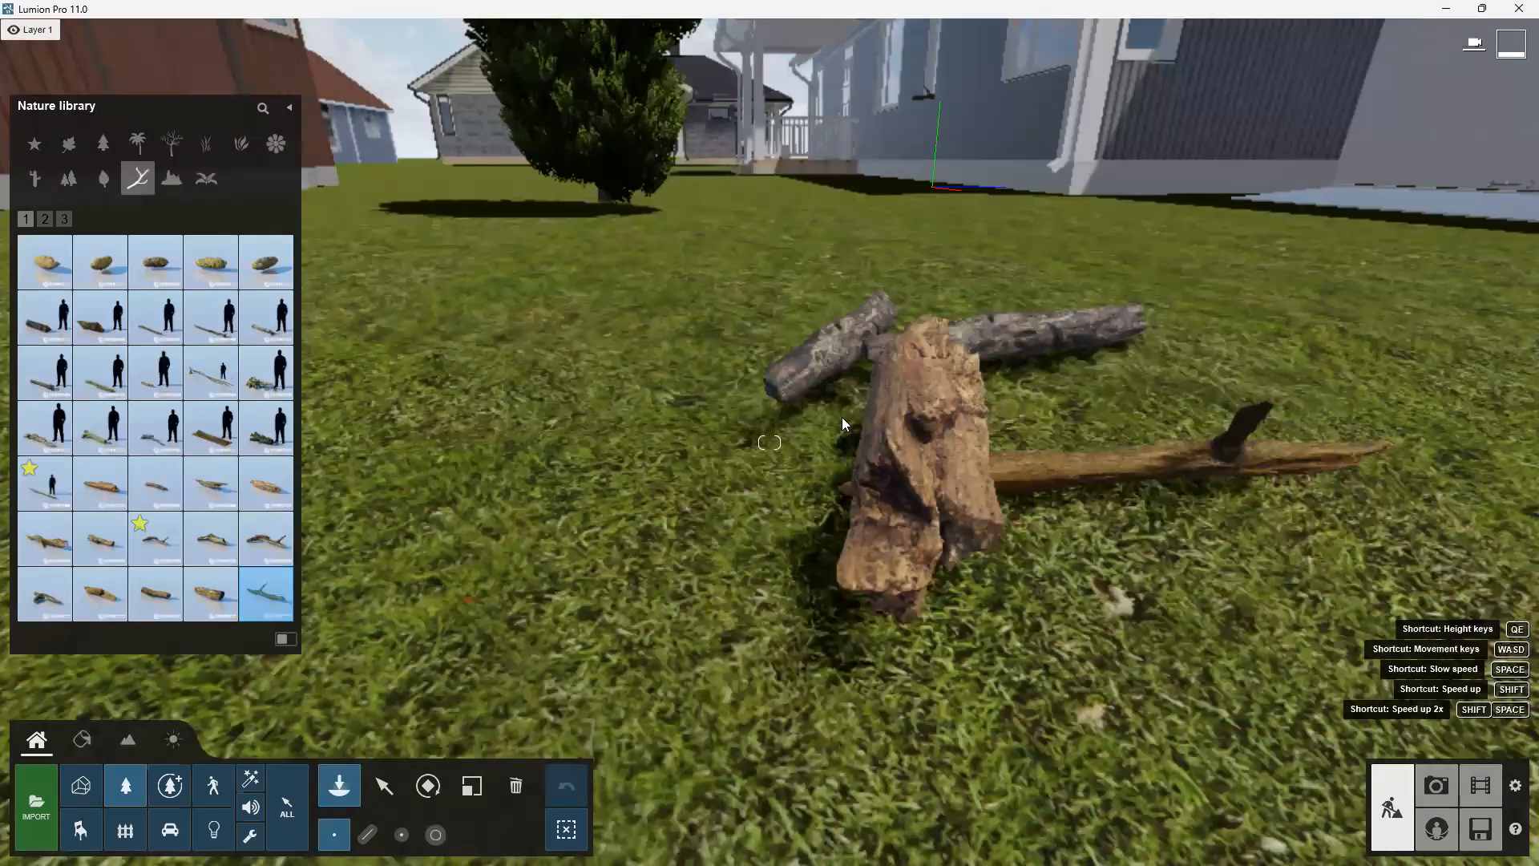
right_click_drag(992, 393, 1018, 395)
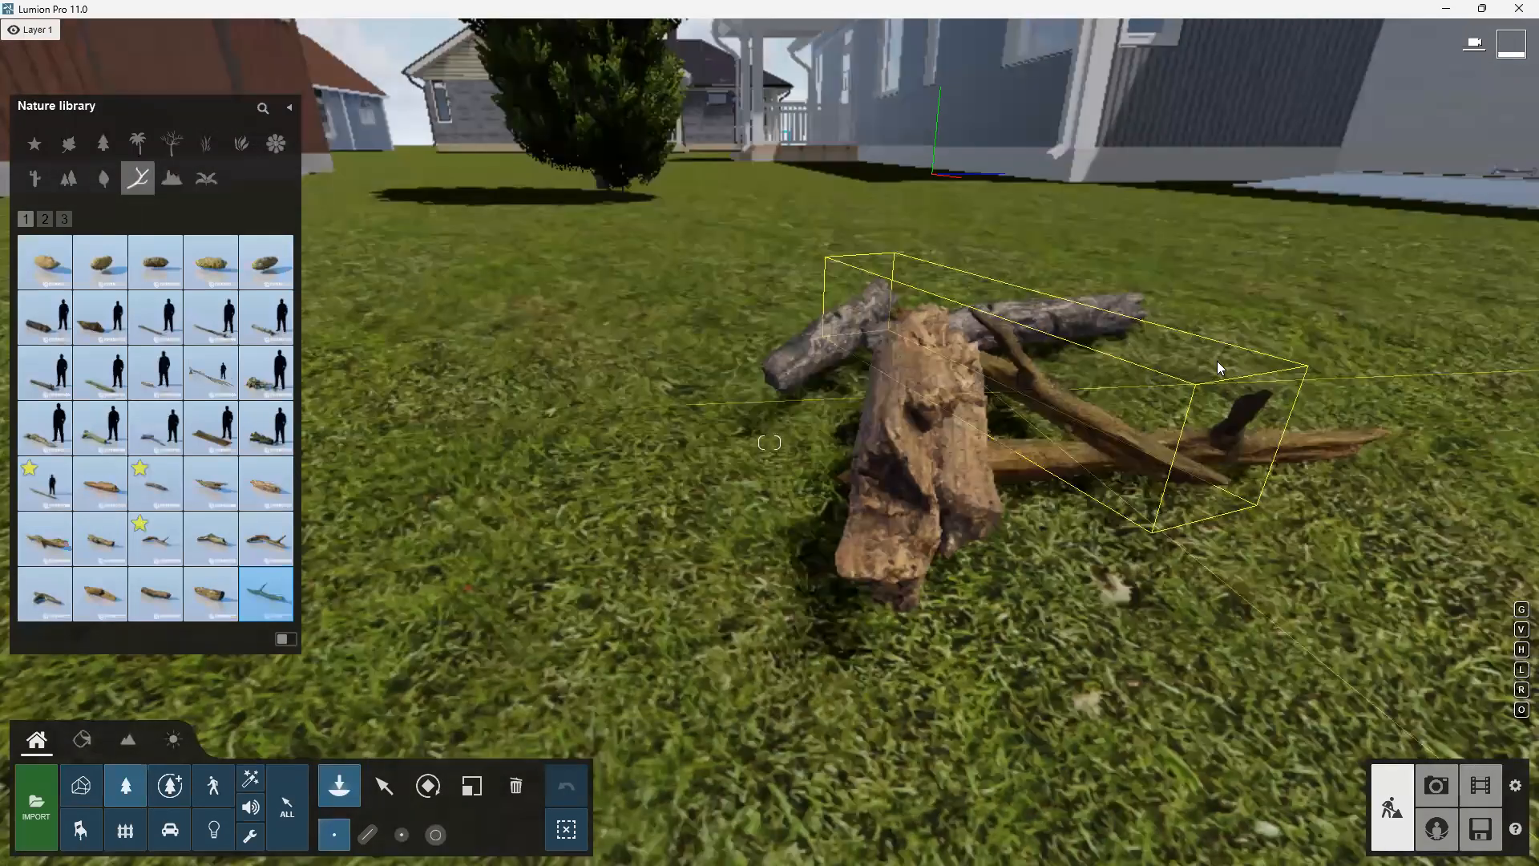
left_click(1209, 342)
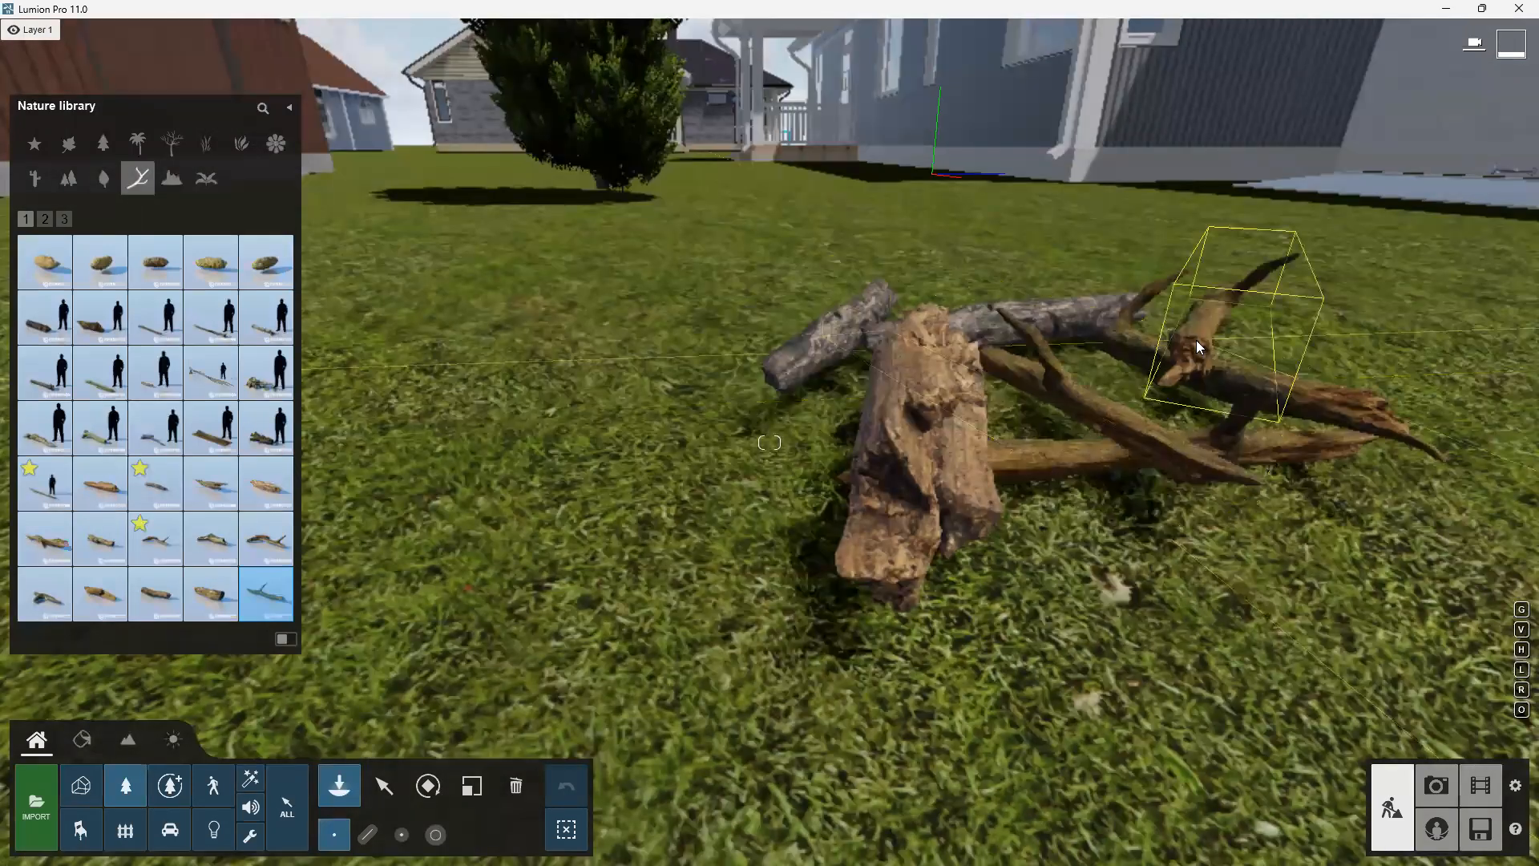
Lay several long mossy branches across the wood pile in different directions, using the thinner branch instead of the huge trunk
left_click(211, 372)
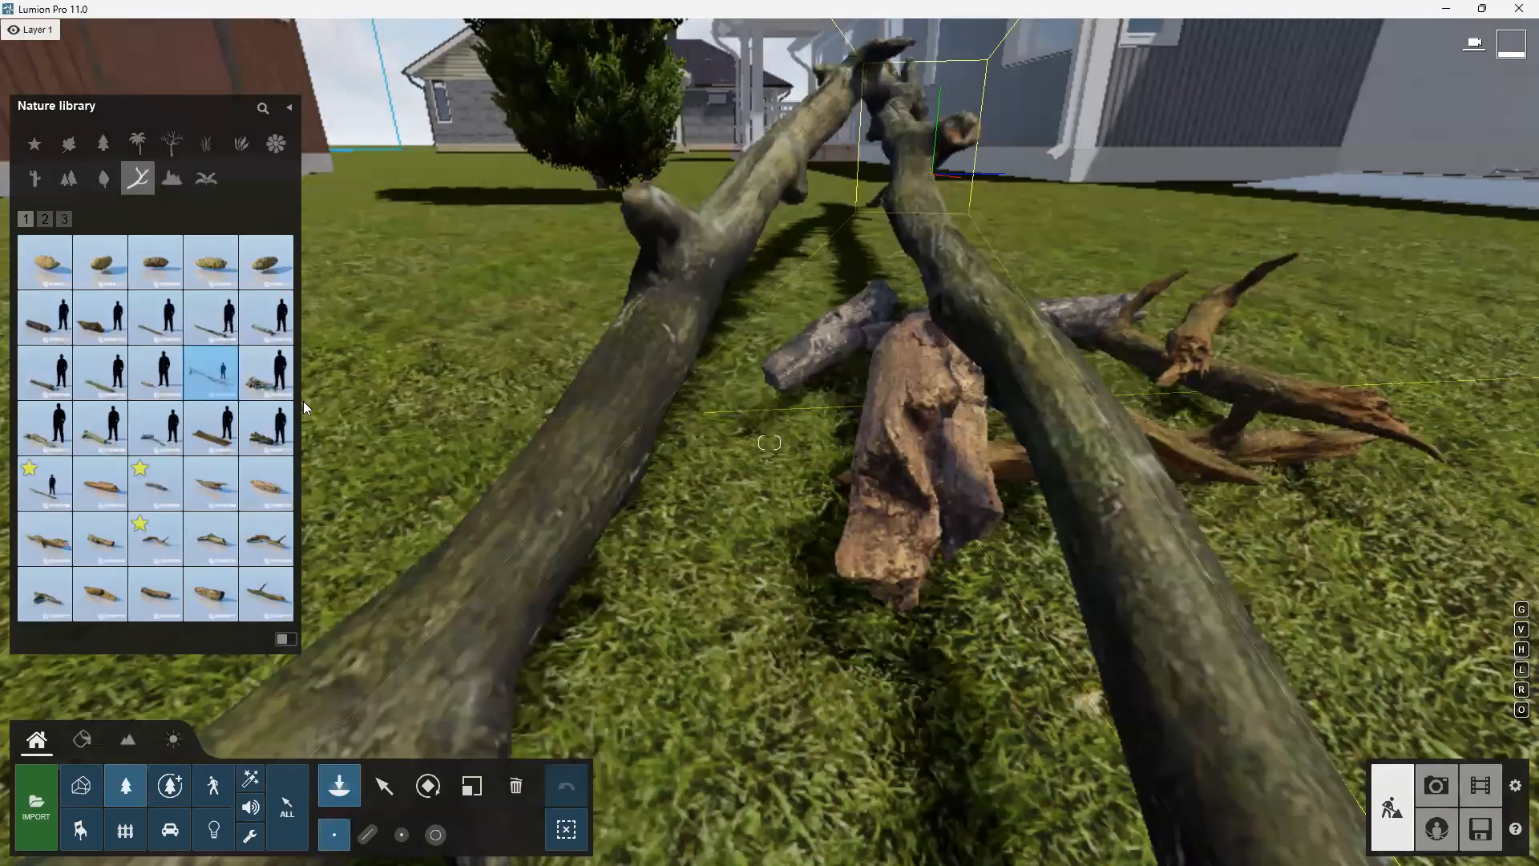
left_click(213, 319)
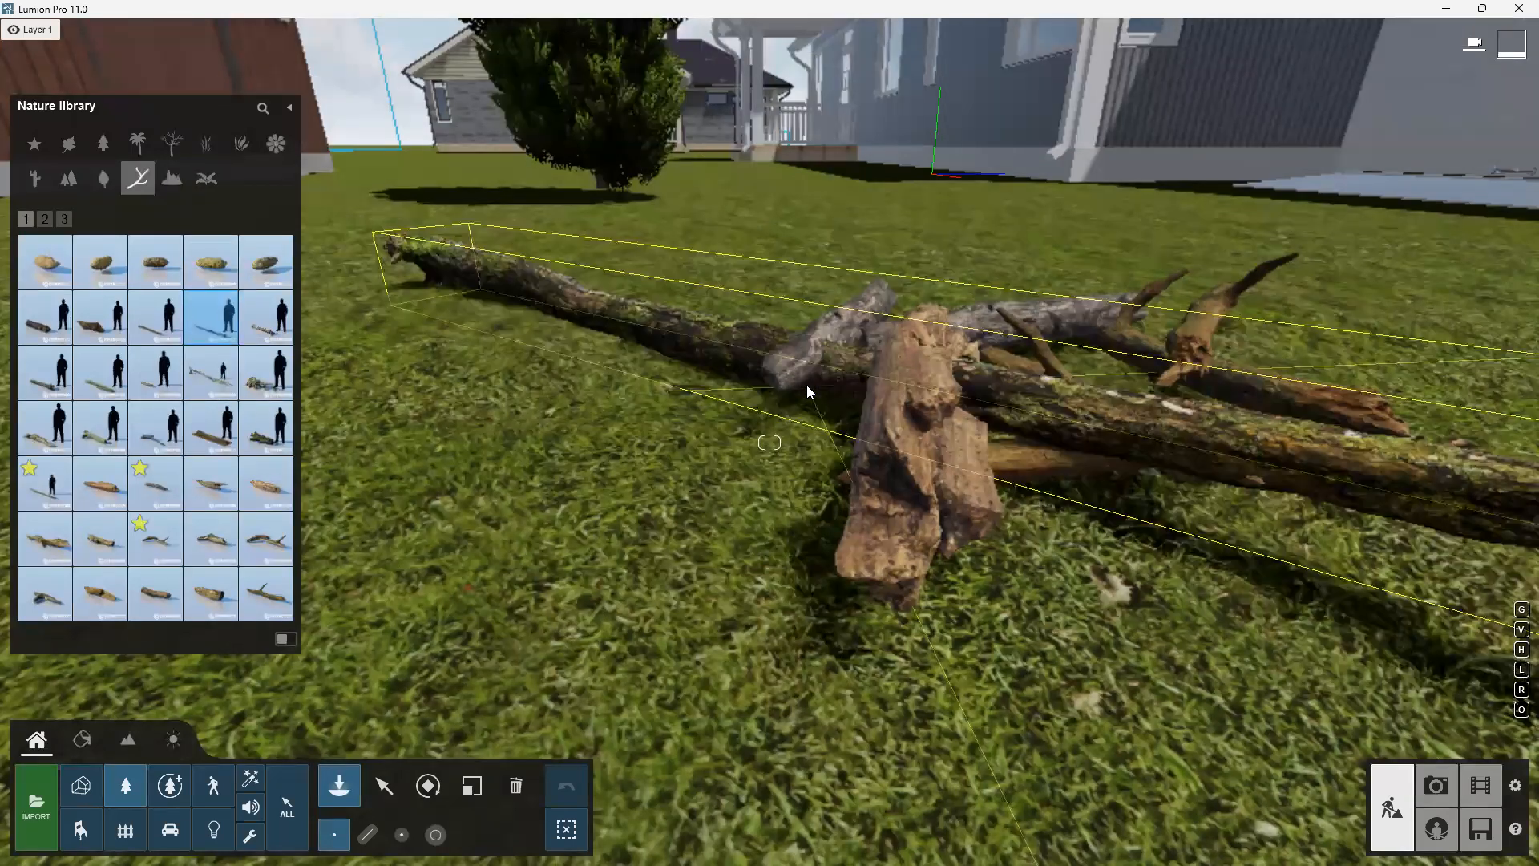
left_click(876, 421)
scroll(867, 421, "down", 3)
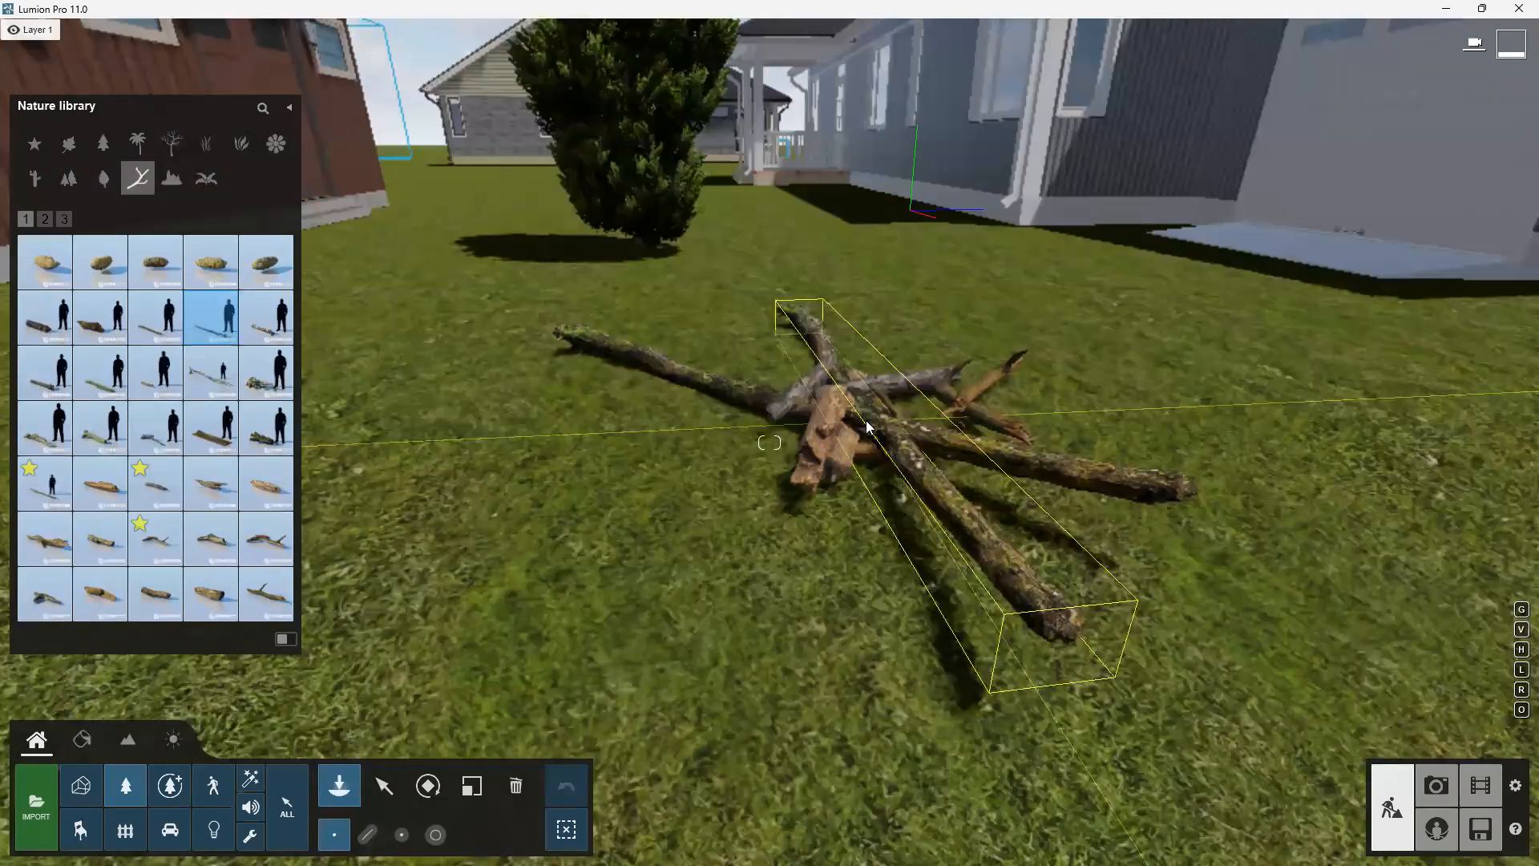
left_click(886, 387)
left_click(841, 421)
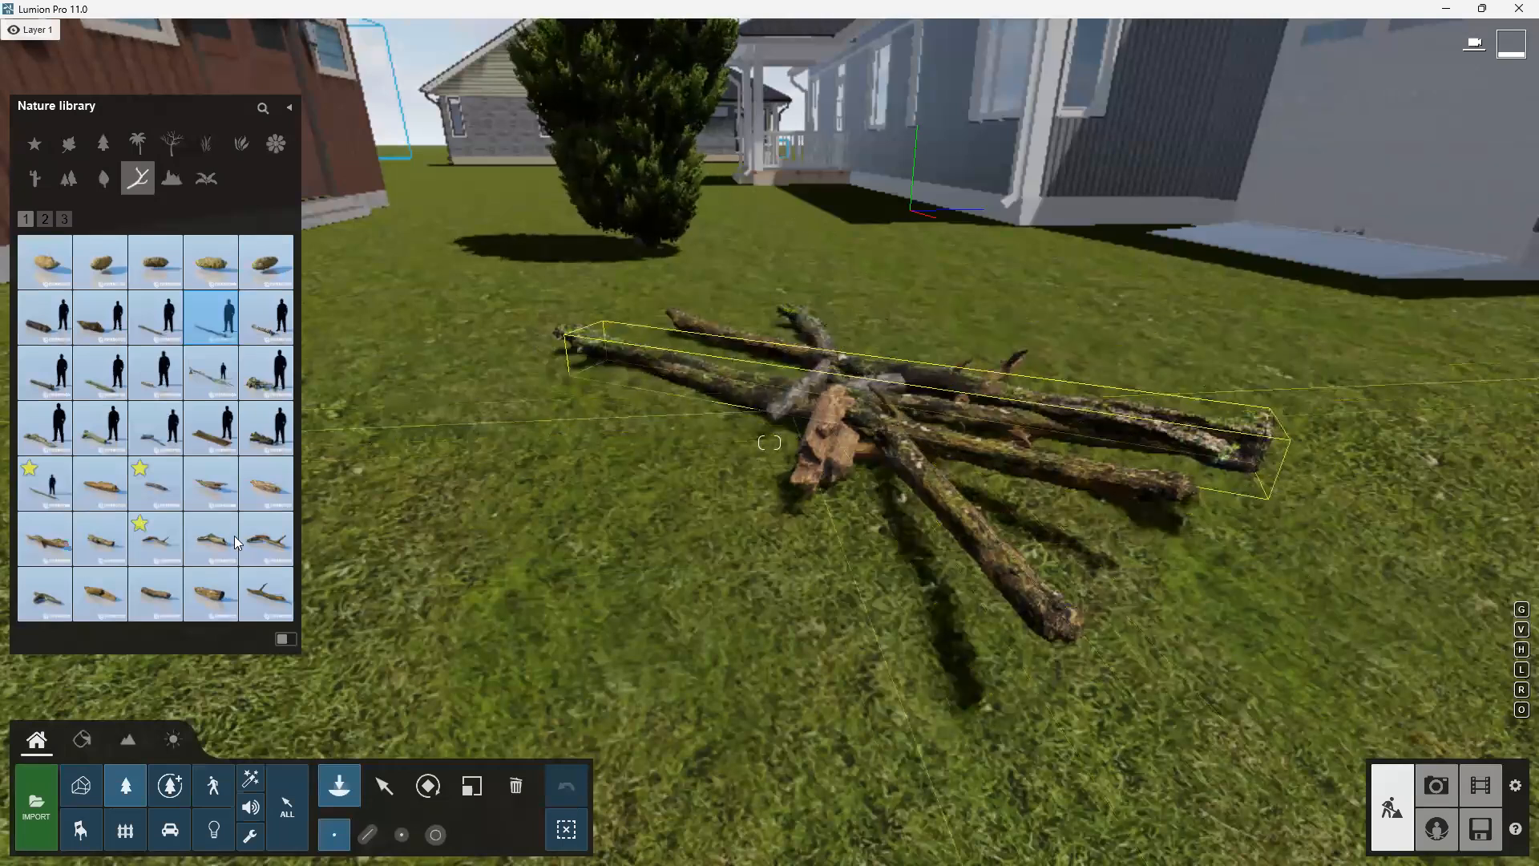
Add the starred curved forest wood twig to the front and centre of the wood pile
left_click(155, 541)
left_click(758, 487)
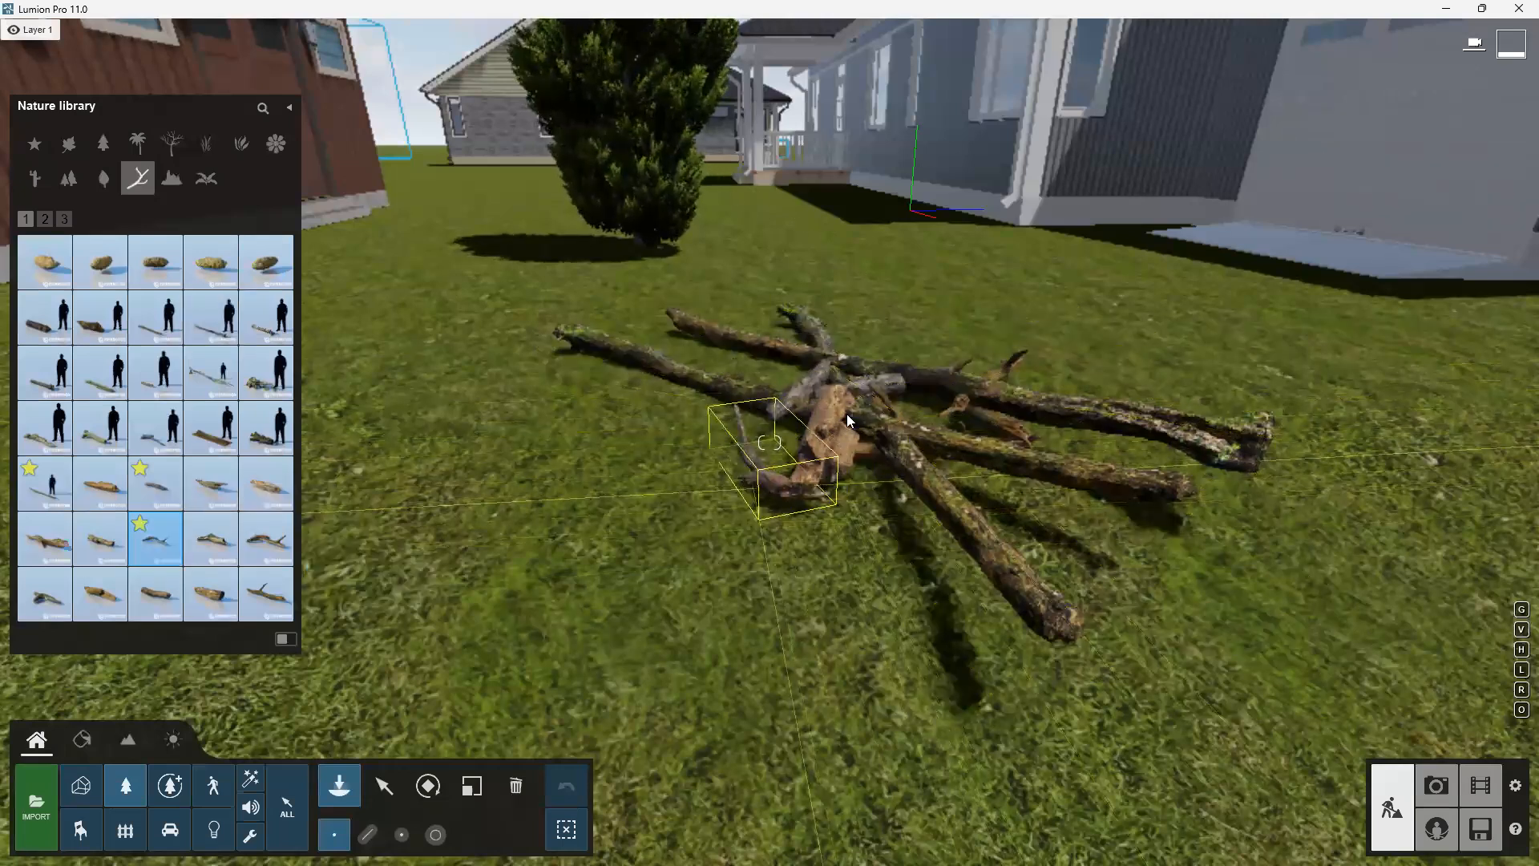
left_click(835, 392)
key("s")
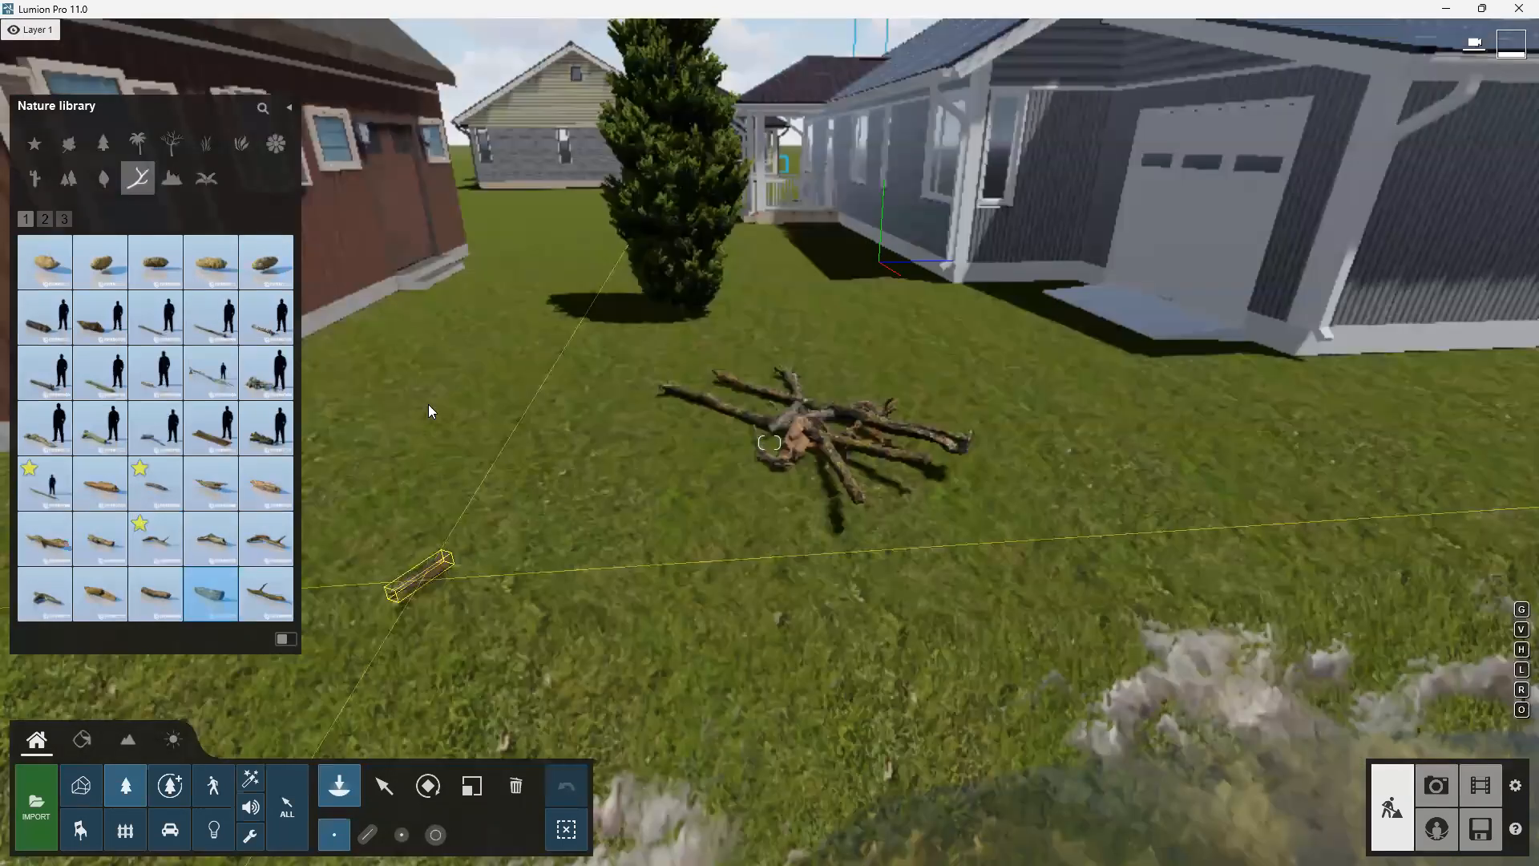
scroll(997, 473, "down", 3)
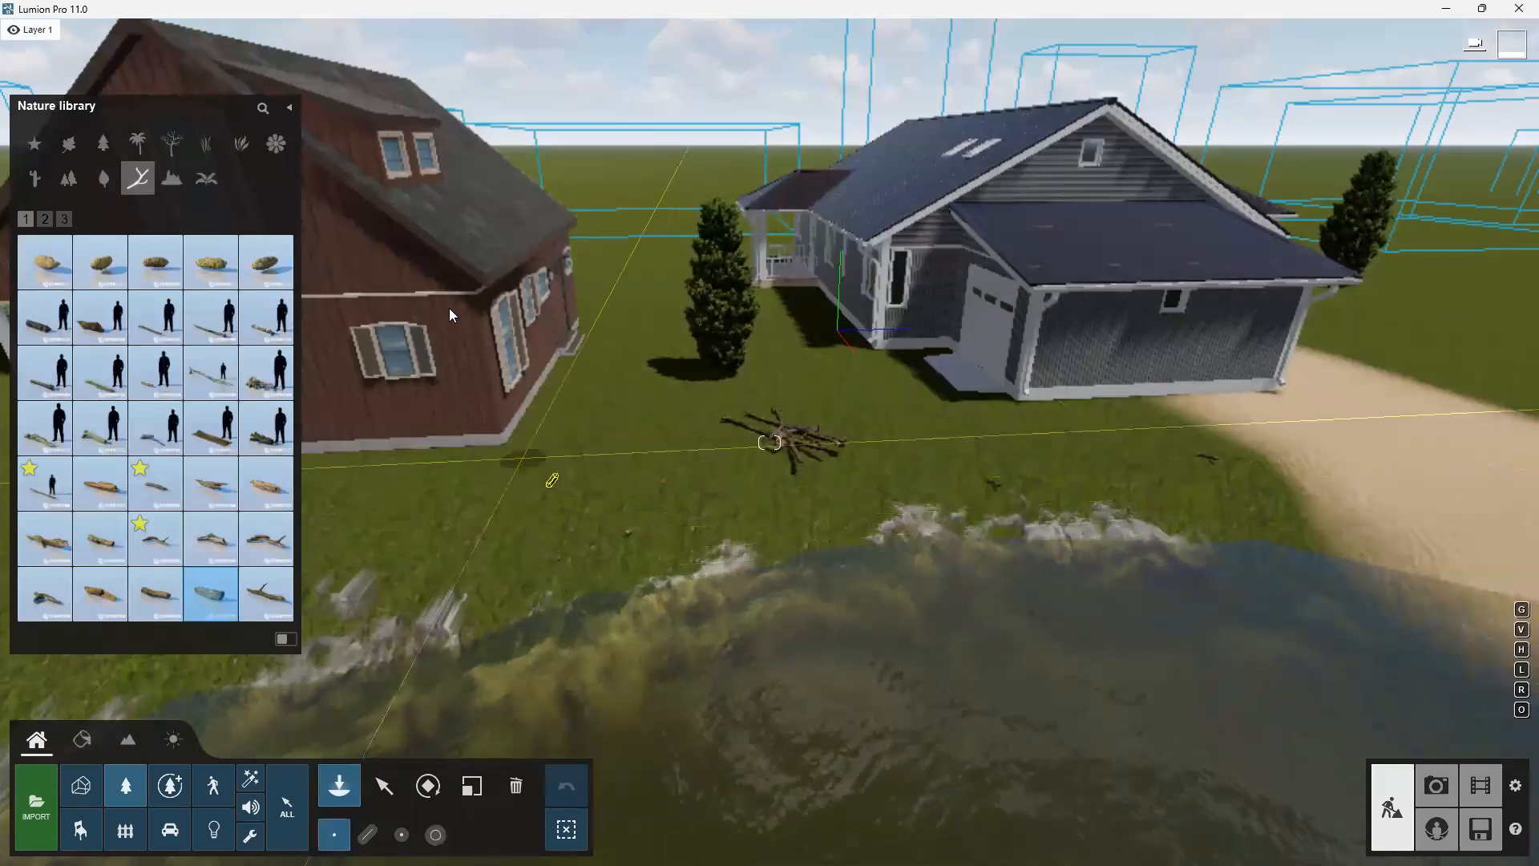
scroll(463, 360, "down", 1)
scroll(790, 706, "down", 2)
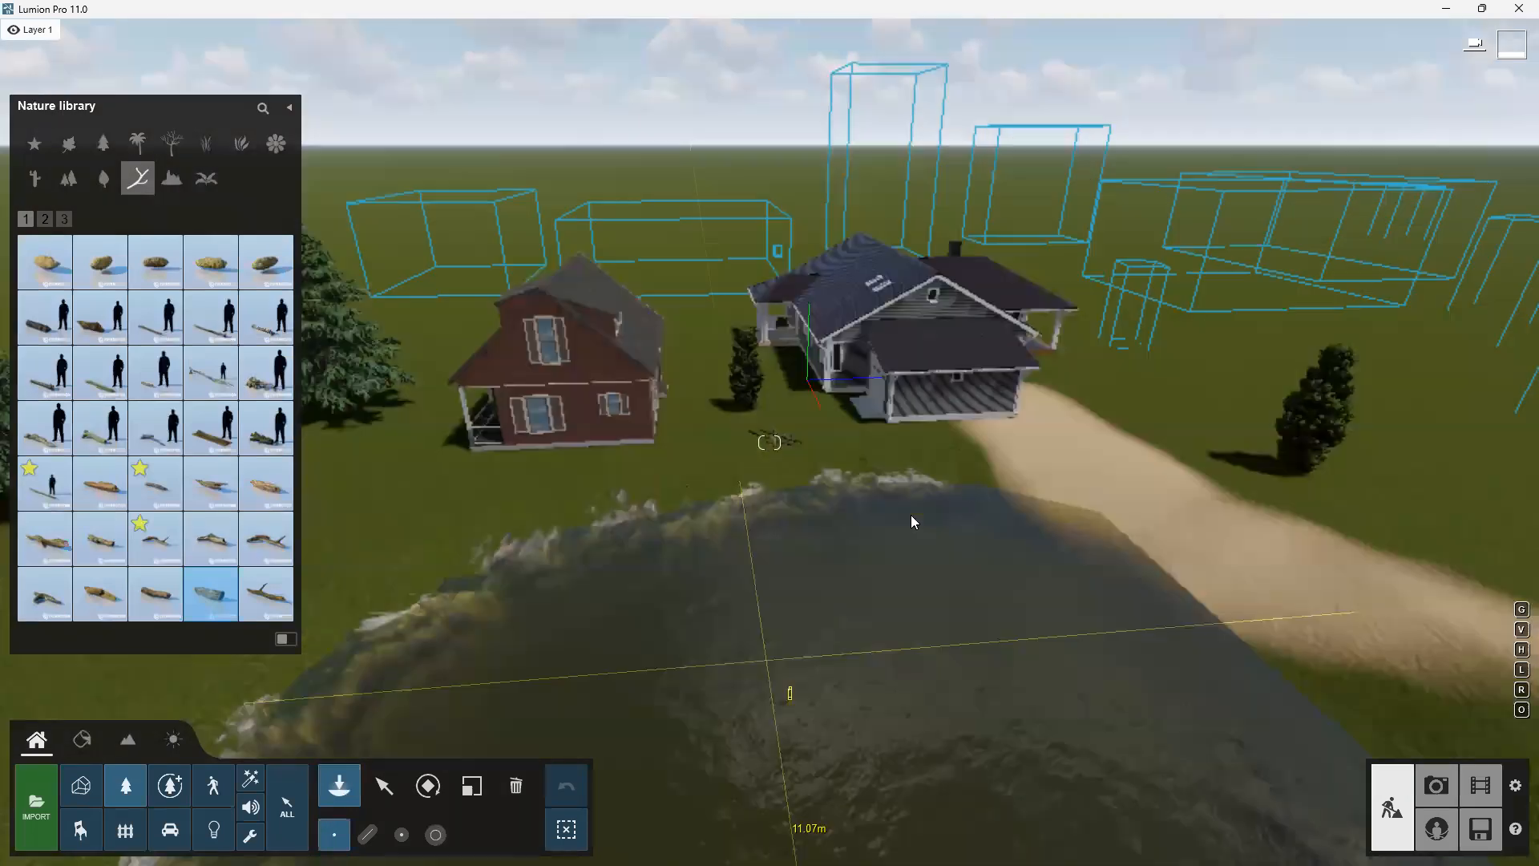
Place a dog from the People and Animals library in front of the grey house's garage, at the start of the sand path
right_click_drag(790, 698, 781, 321)
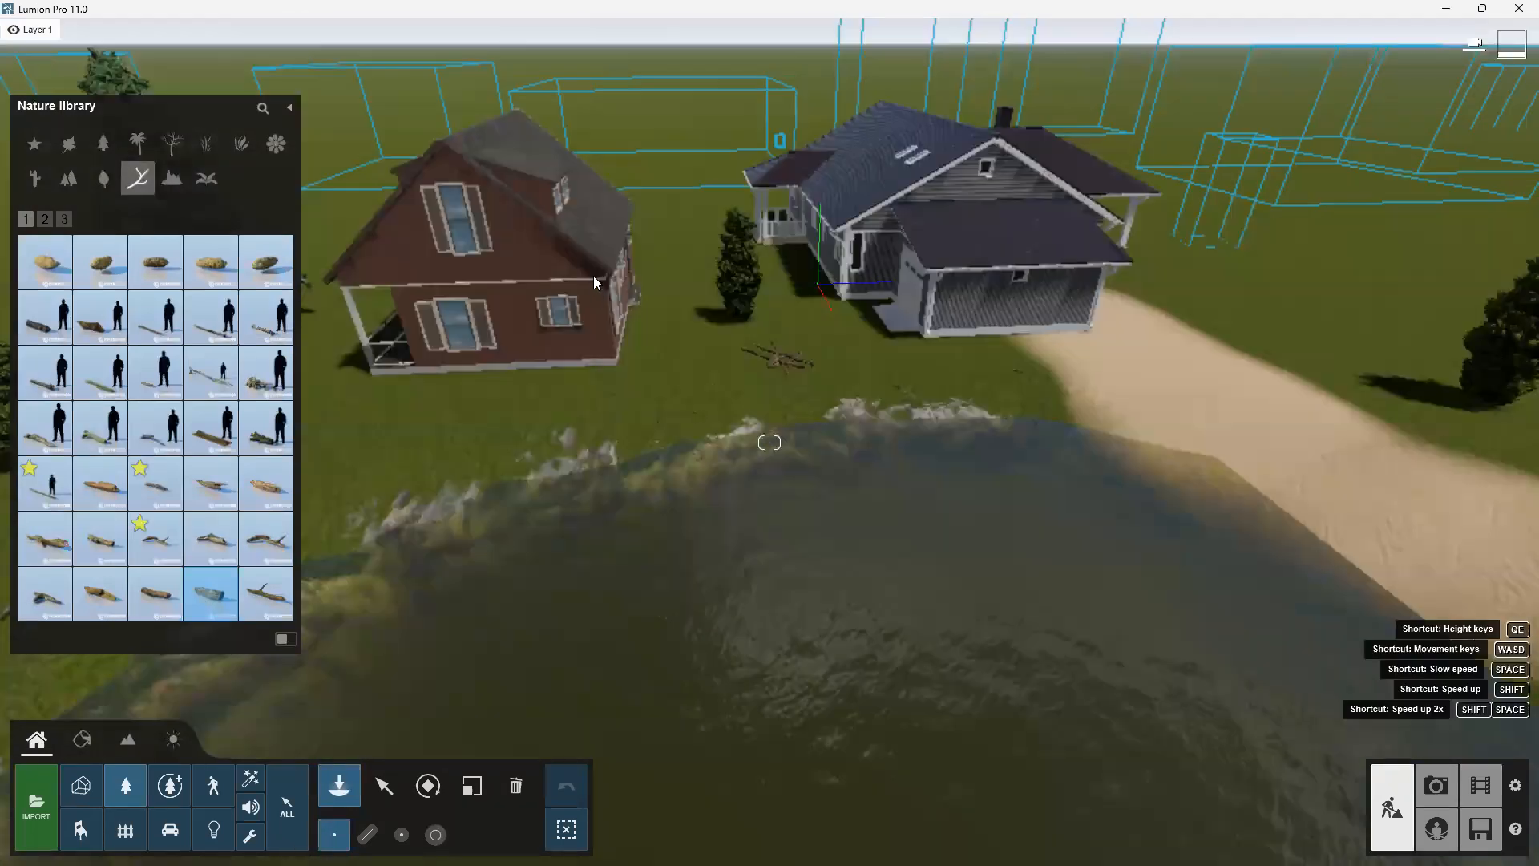
scroll(401, 349, "down", 2)
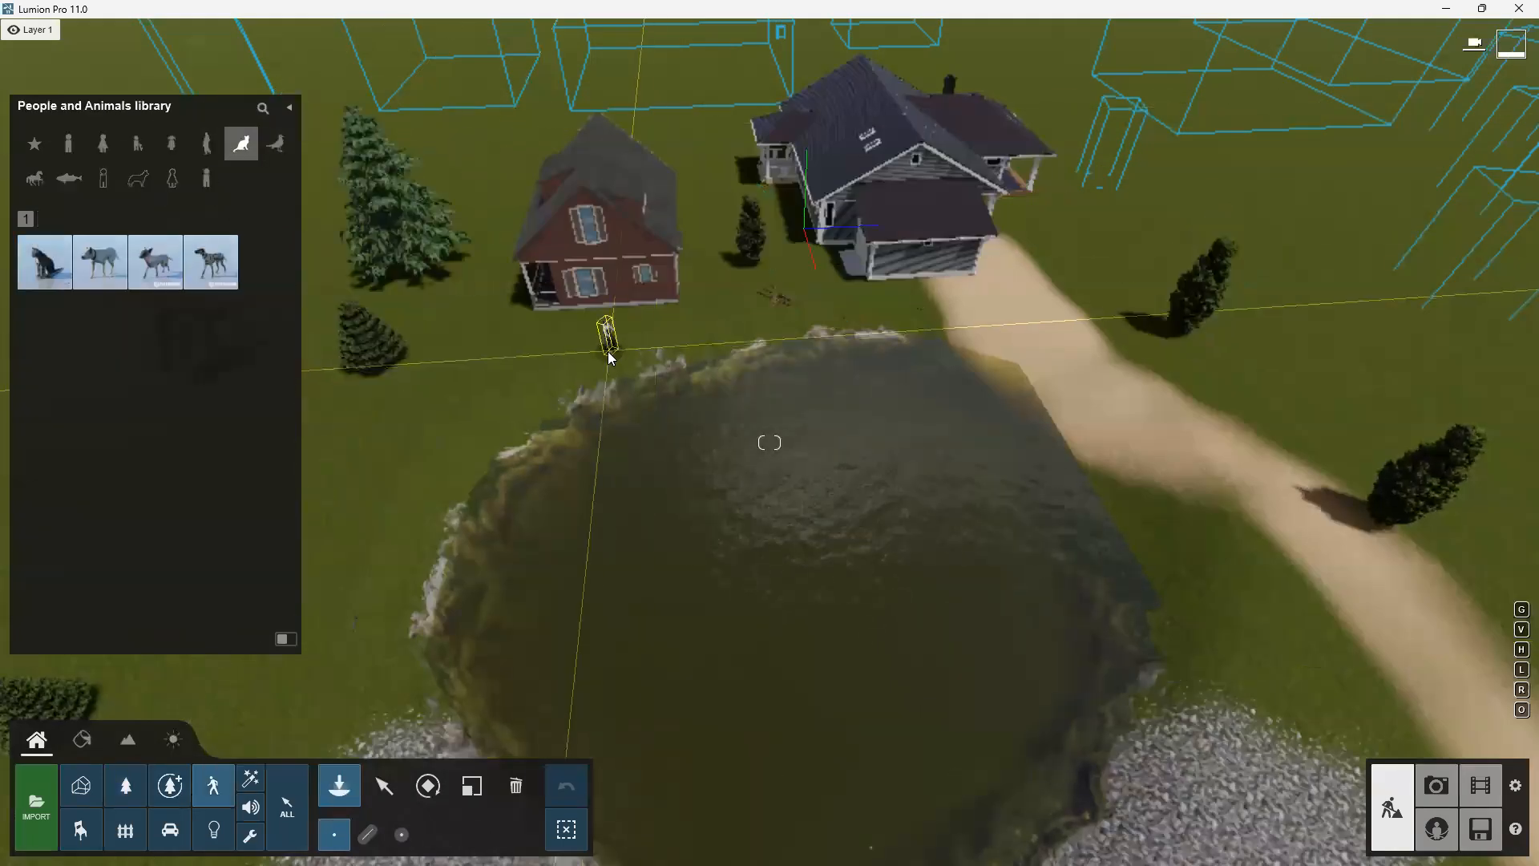
left_click(99, 261)
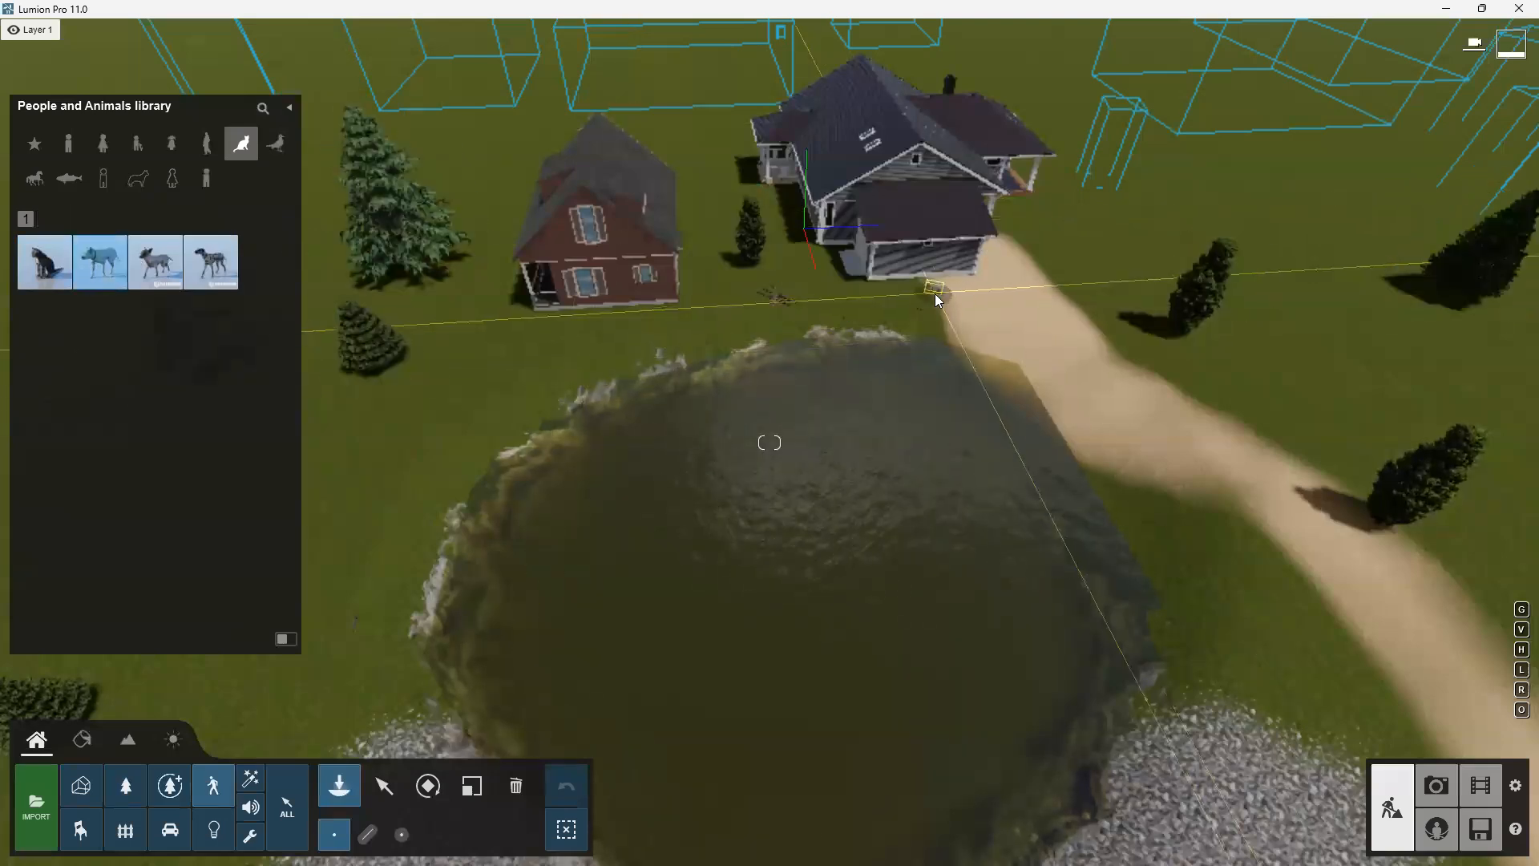
Place a black-and-white cow and a Horse 001 Idle from the farm animals on the lawn beyond the sand path
left_click(137, 180)
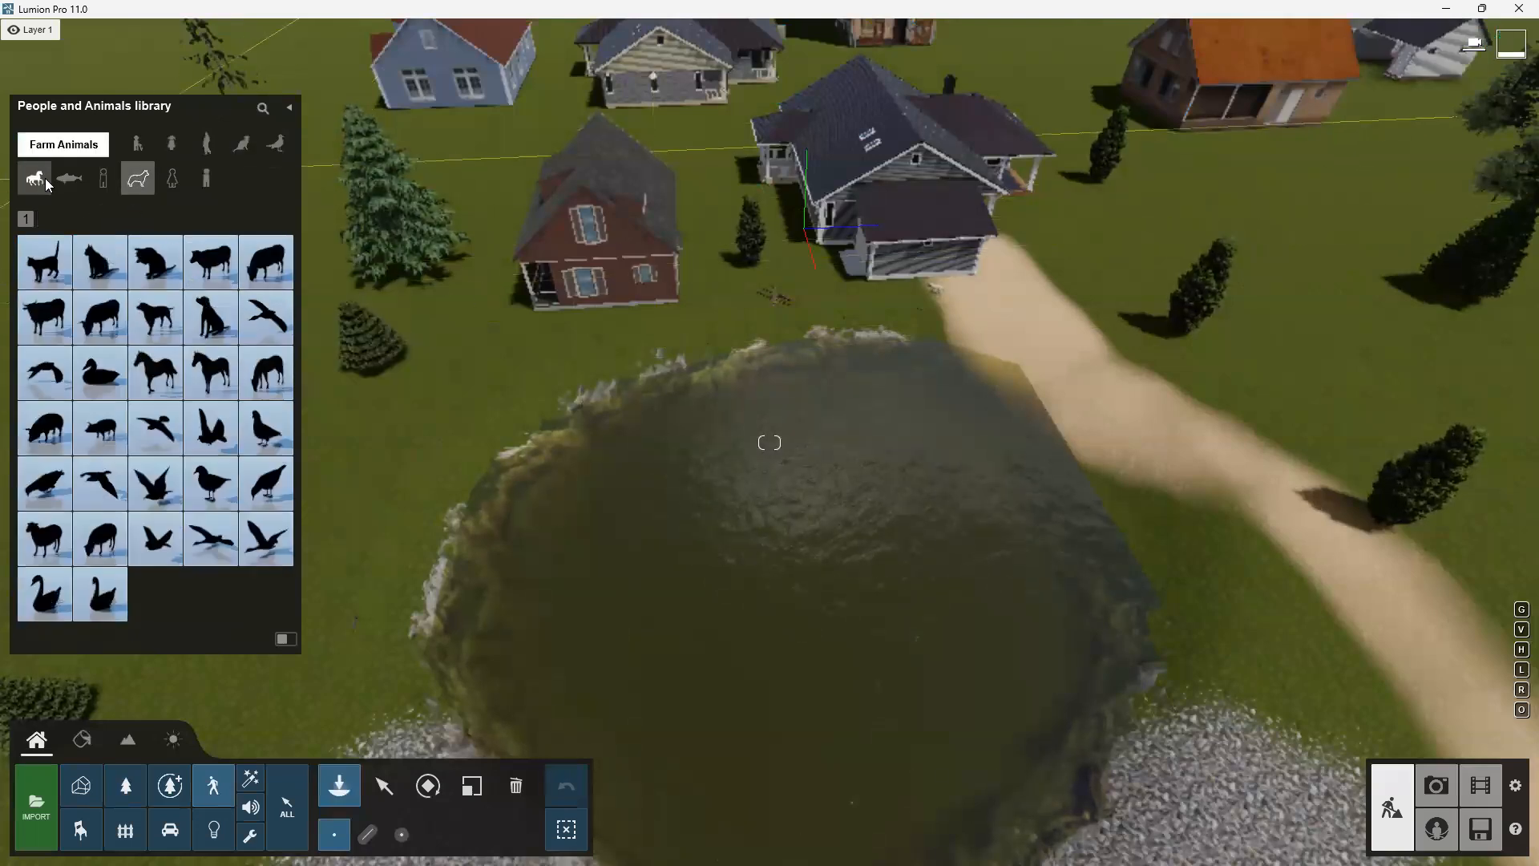
left_click(45, 183)
left_click(1034, 273)
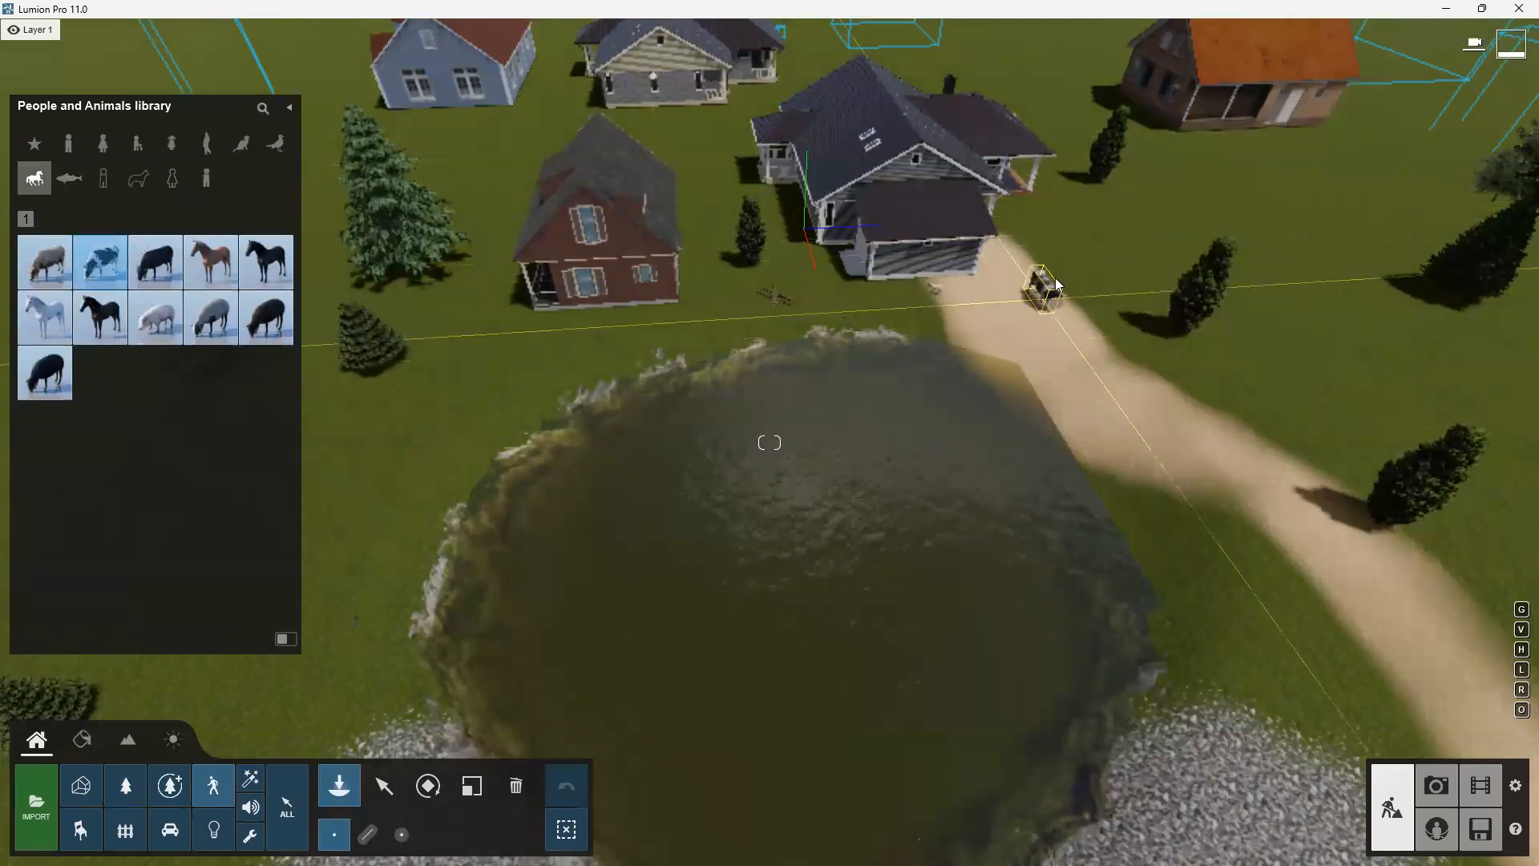
left_click(206, 293)
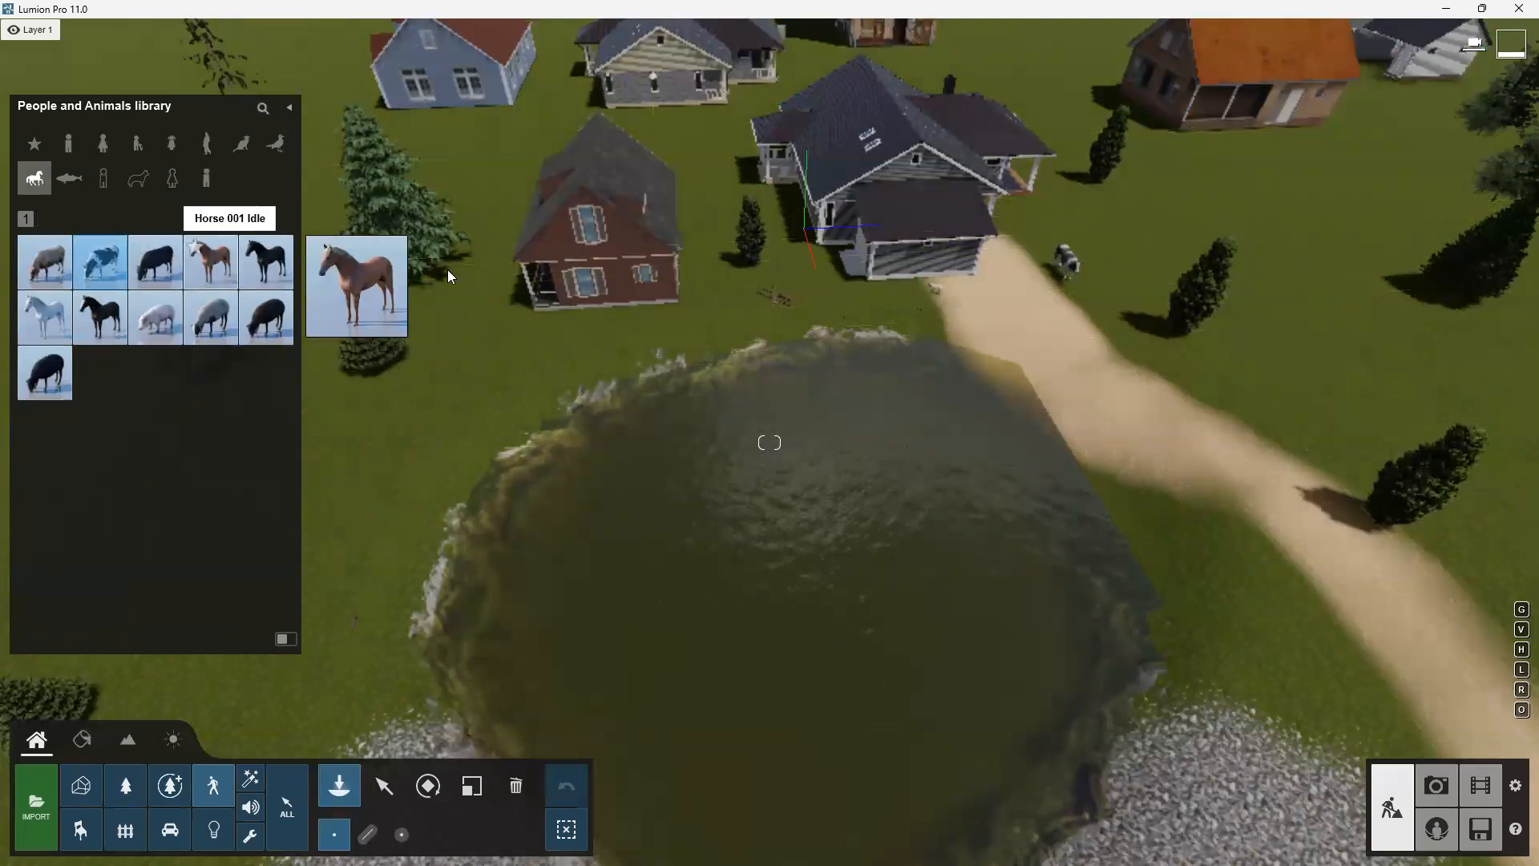
left_click(210, 263)
left_click(1177, 246)
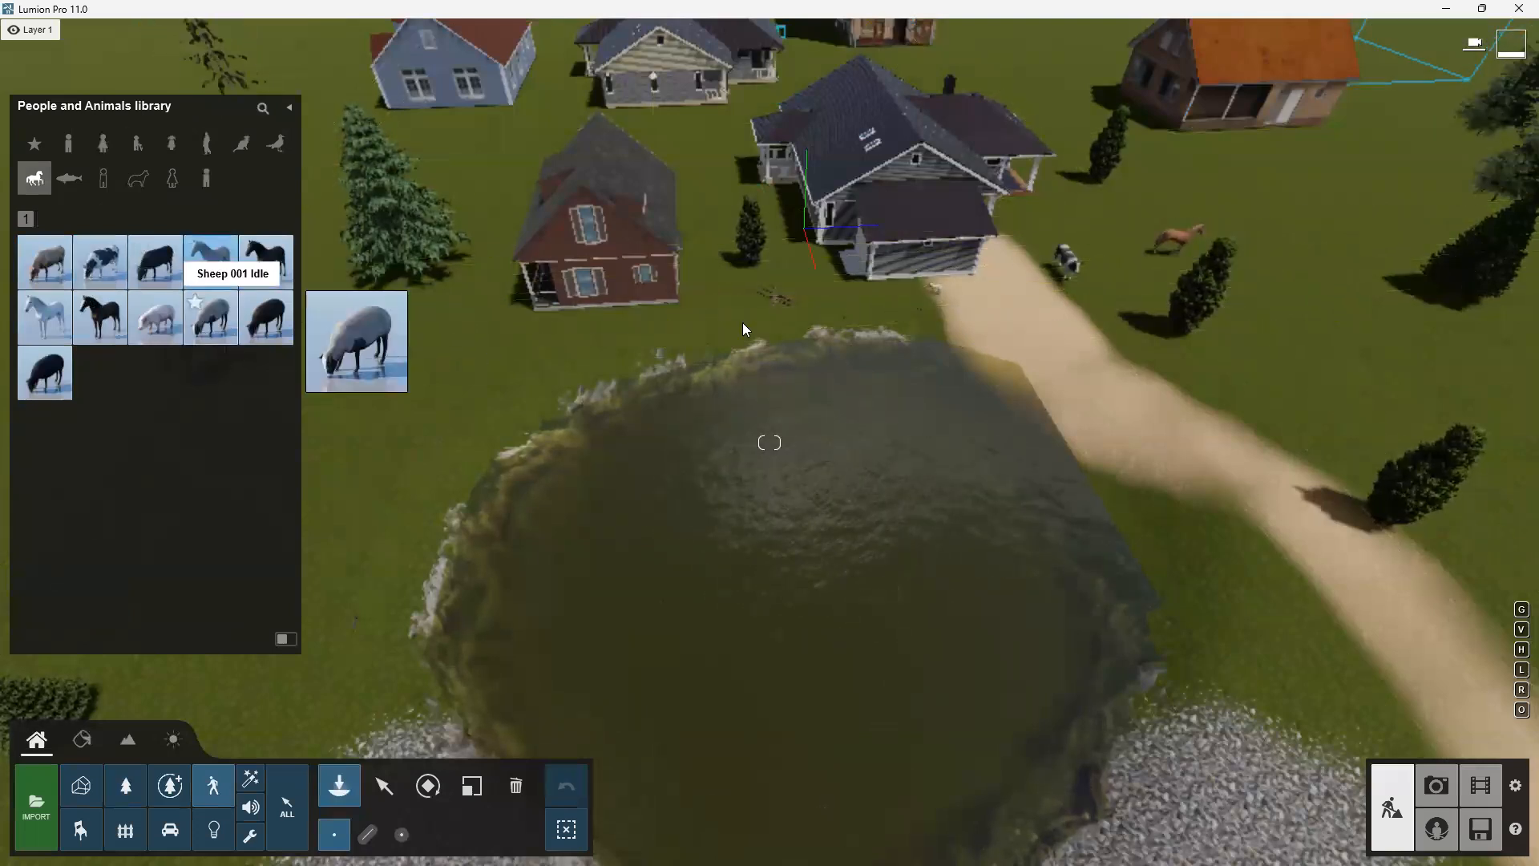
Place three Sheep 001 Idle on the lawn near the cow and horse, around the conifer beside the path
left_click(207, 337)
left_click(1265, 317)
left_click(1280, 389)
left_click(1371, 311)
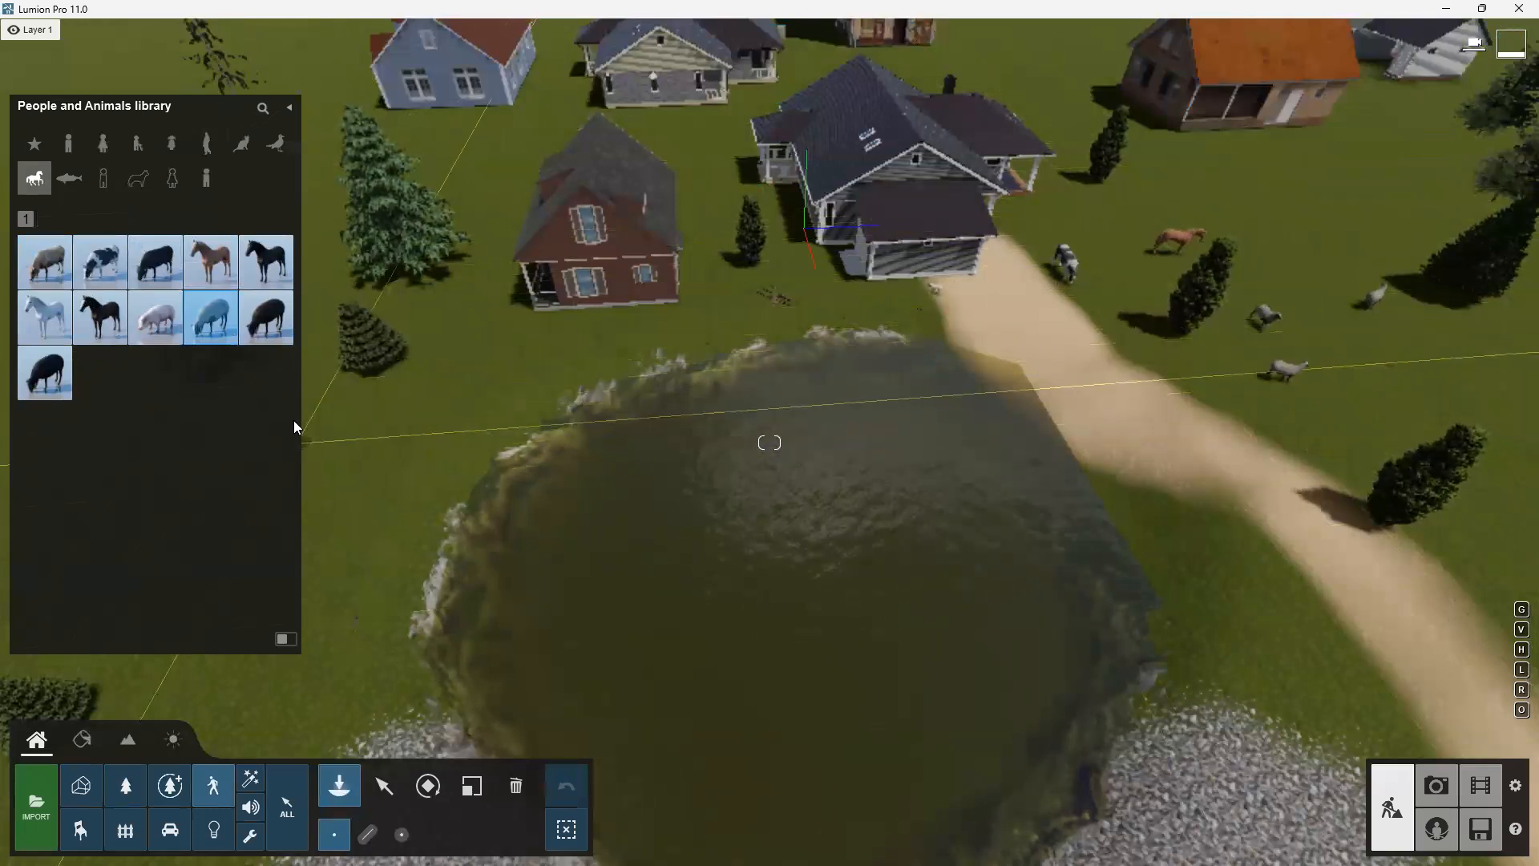
Scatter several ducks from the bird models across the middle of the lake
left_click(275, 143)
left_click(99, 262)
left_click(726, 582)
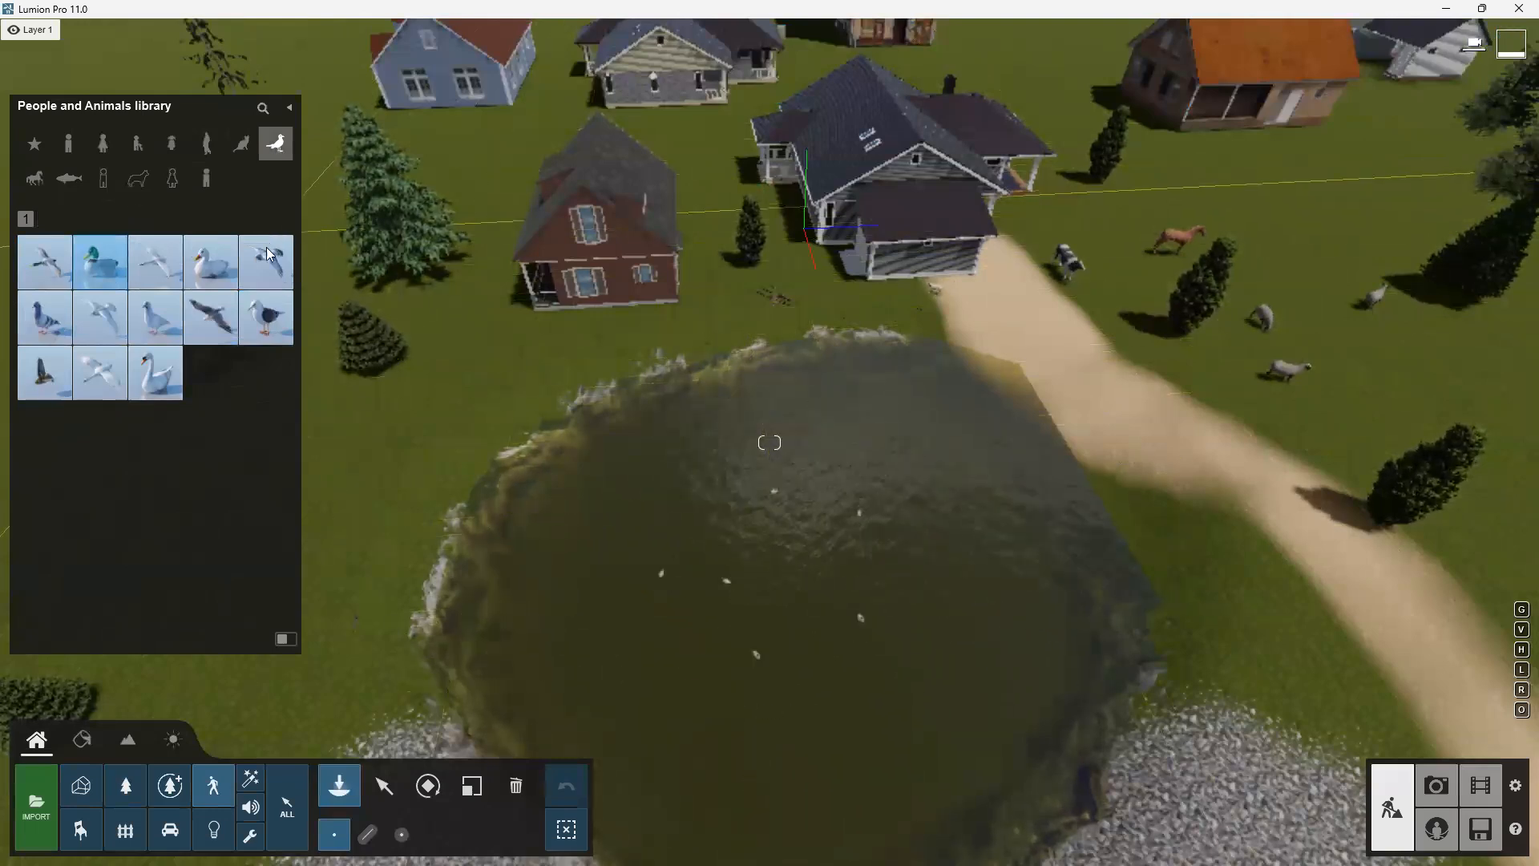
Place five swans at different spots on the lake around the ducks
left_click(155, 373)
left_click(709, 691)
left_click(890, 531)
left_click(975, 644)
left_click(887, 721)
left_click(829, 731)
Place pigeons and standing seagulls on the lawn along the lake's left shore, and add one more swan on the water
mouse_move(228, 320)
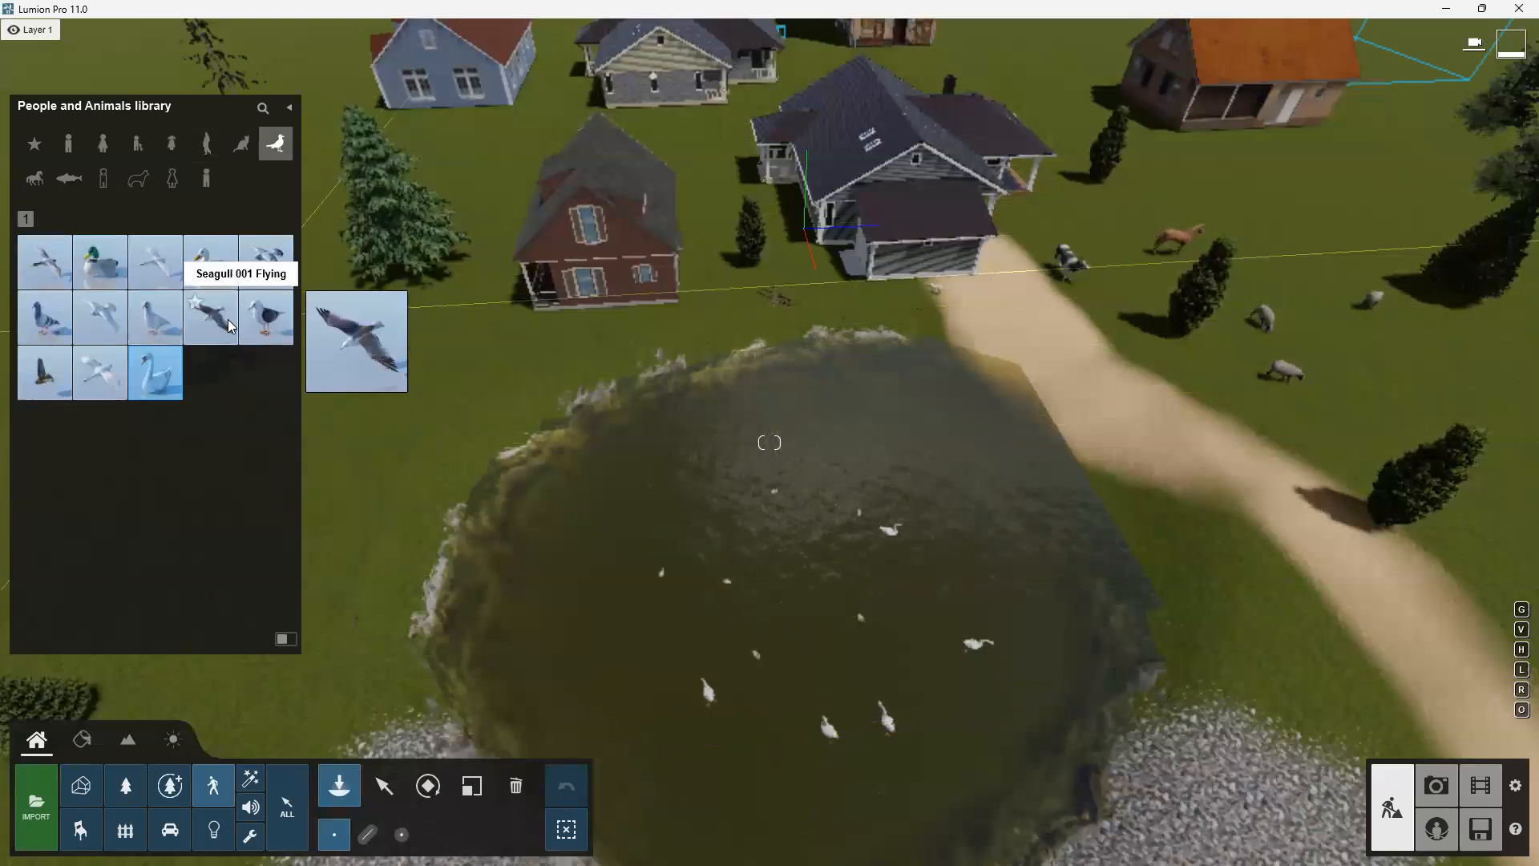
mouse_move(30, 343)
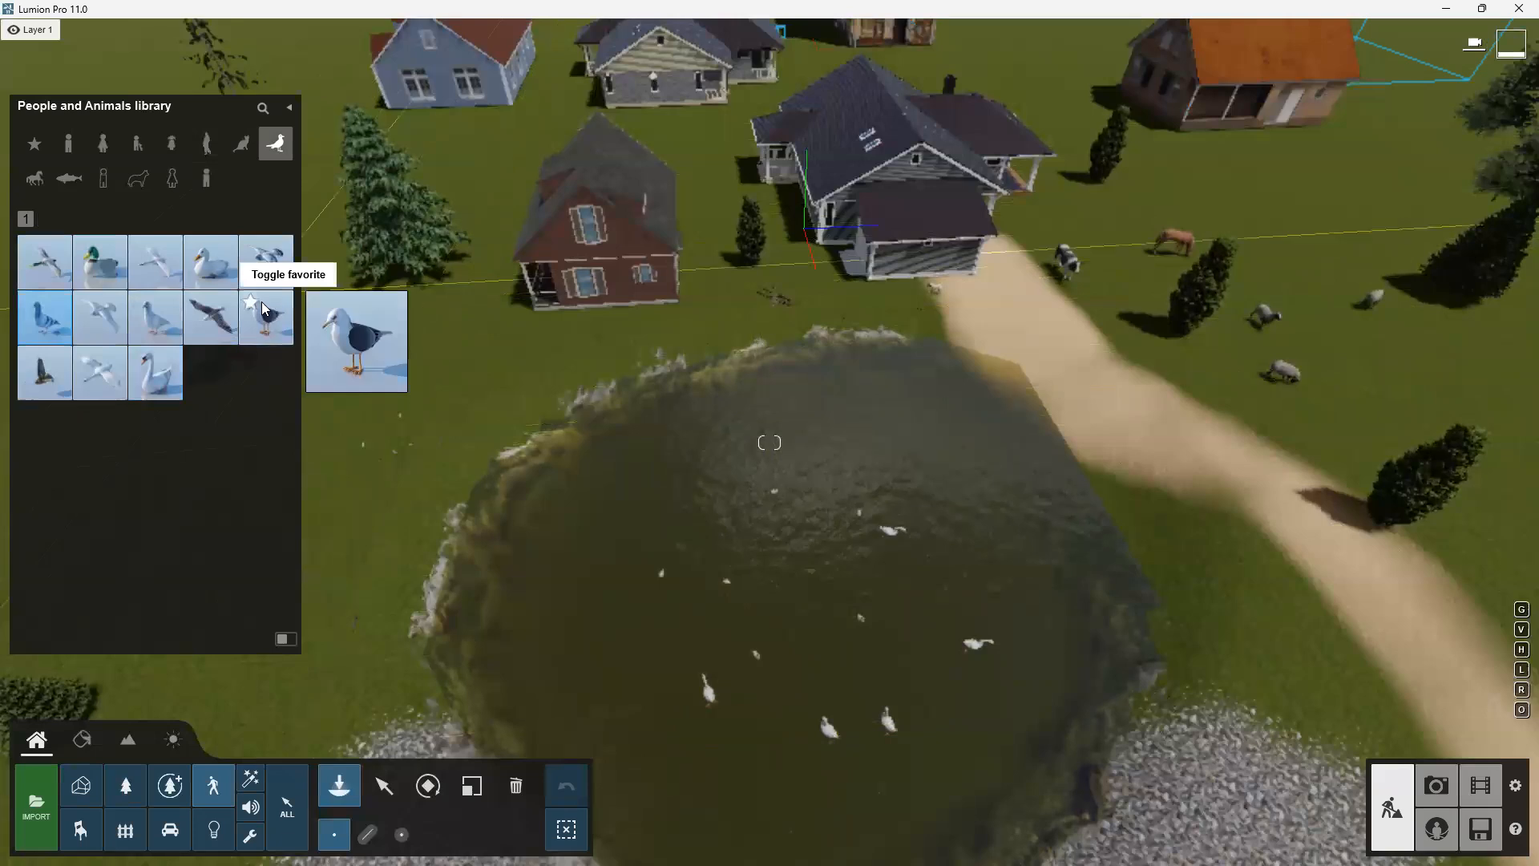
left_click(265, 310)
left_click(540, 393)
left_click(518, 412)
left_click(493, 420)
left_click(156, 373)
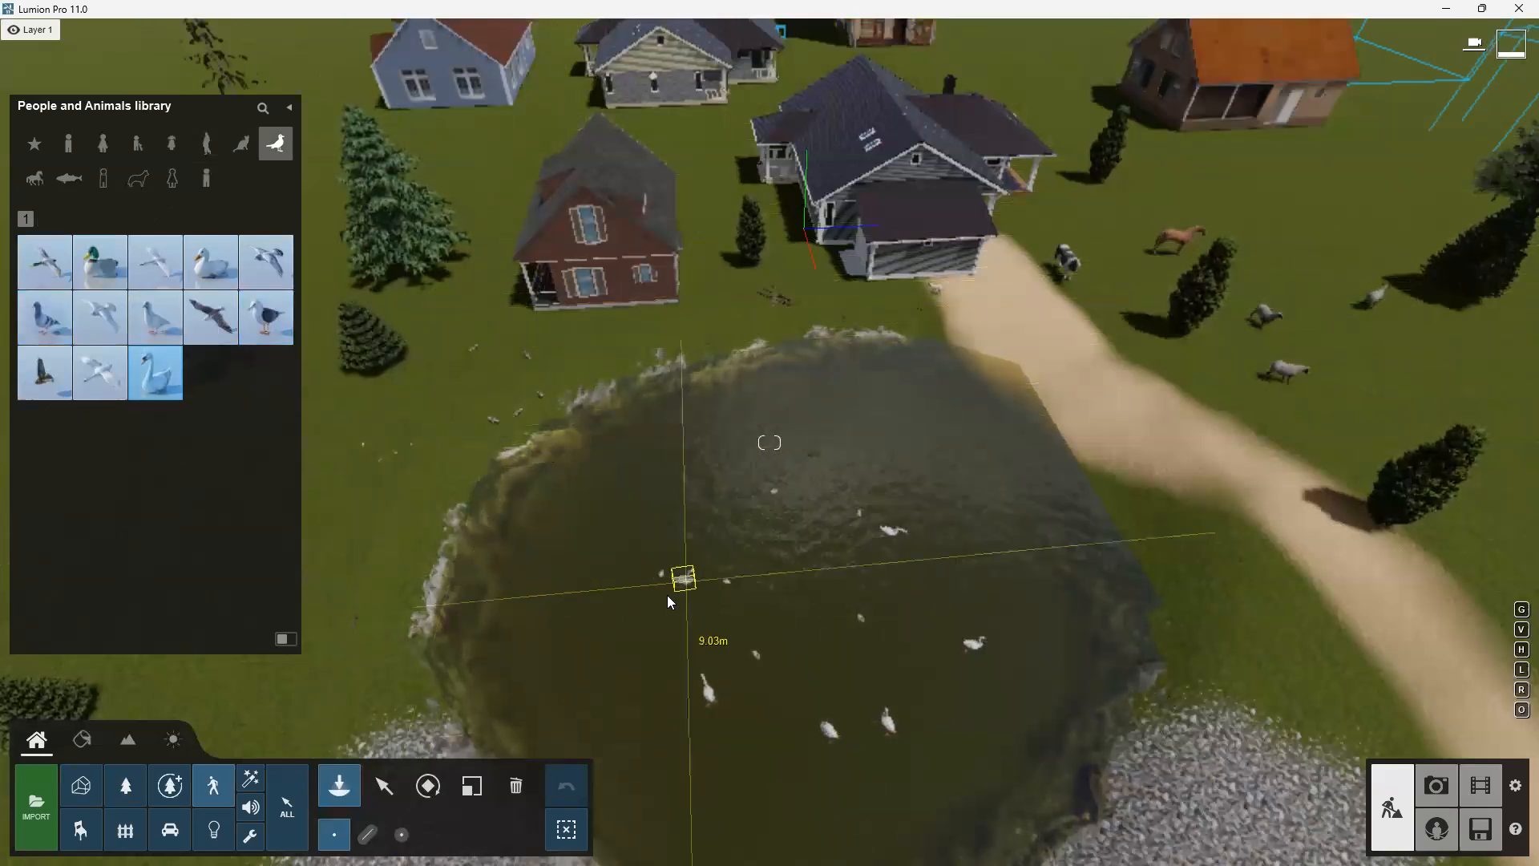
left_click(619, 602)
Add flying birds of several kinds, including Seagull 001 Flying, in the air above the houses
scroll(667, 354, "down", 1)
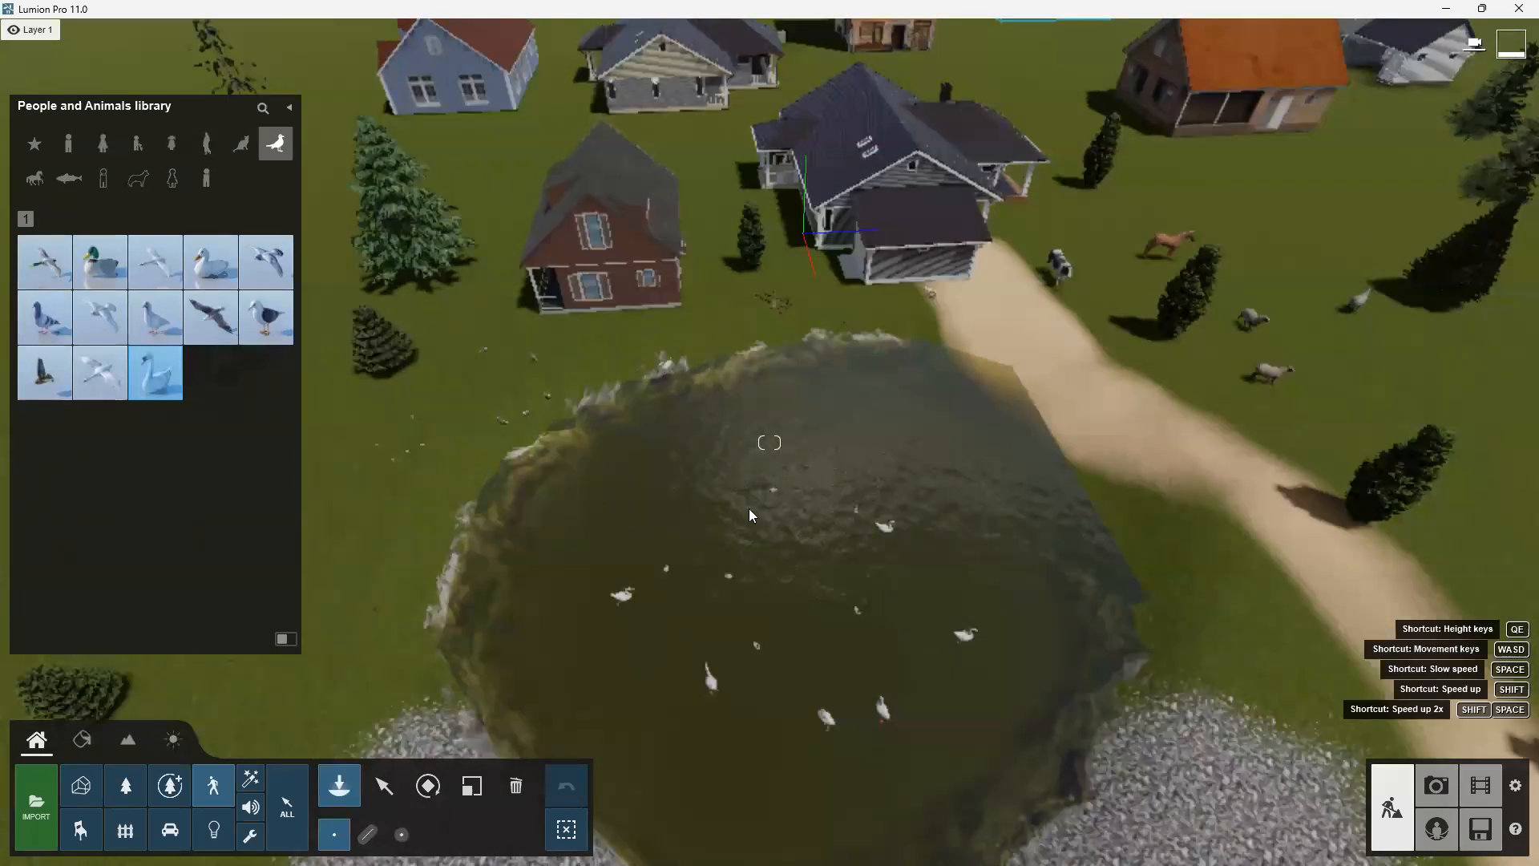
scroll(753, 517, "down", 3)
scroll(781, 561, "up", 5)
right_click_drag(769, 442, 753, 393)
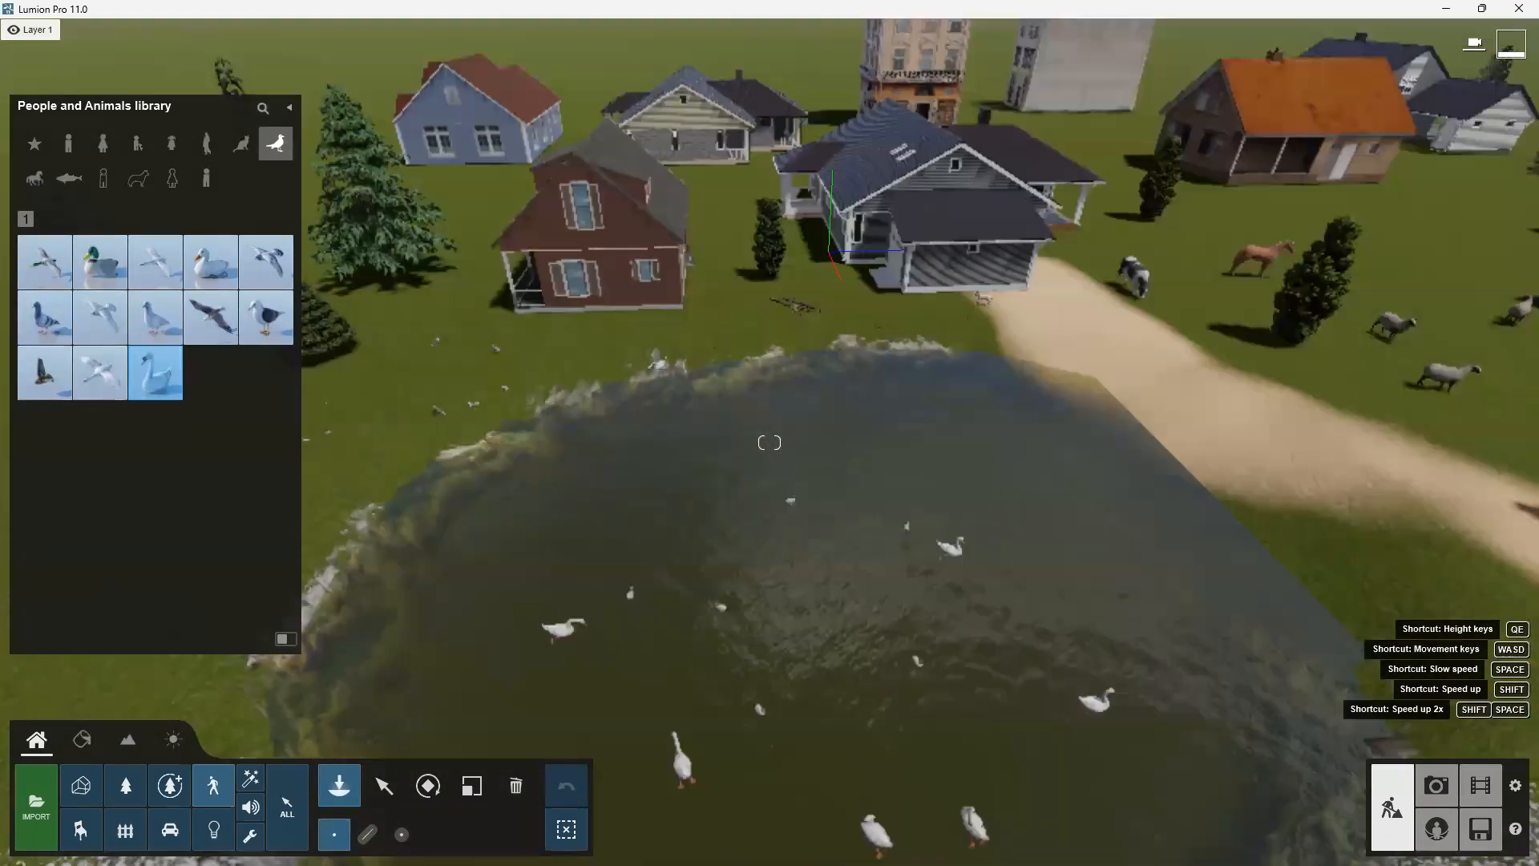
right_click_drag(793, 706, 796, 627)
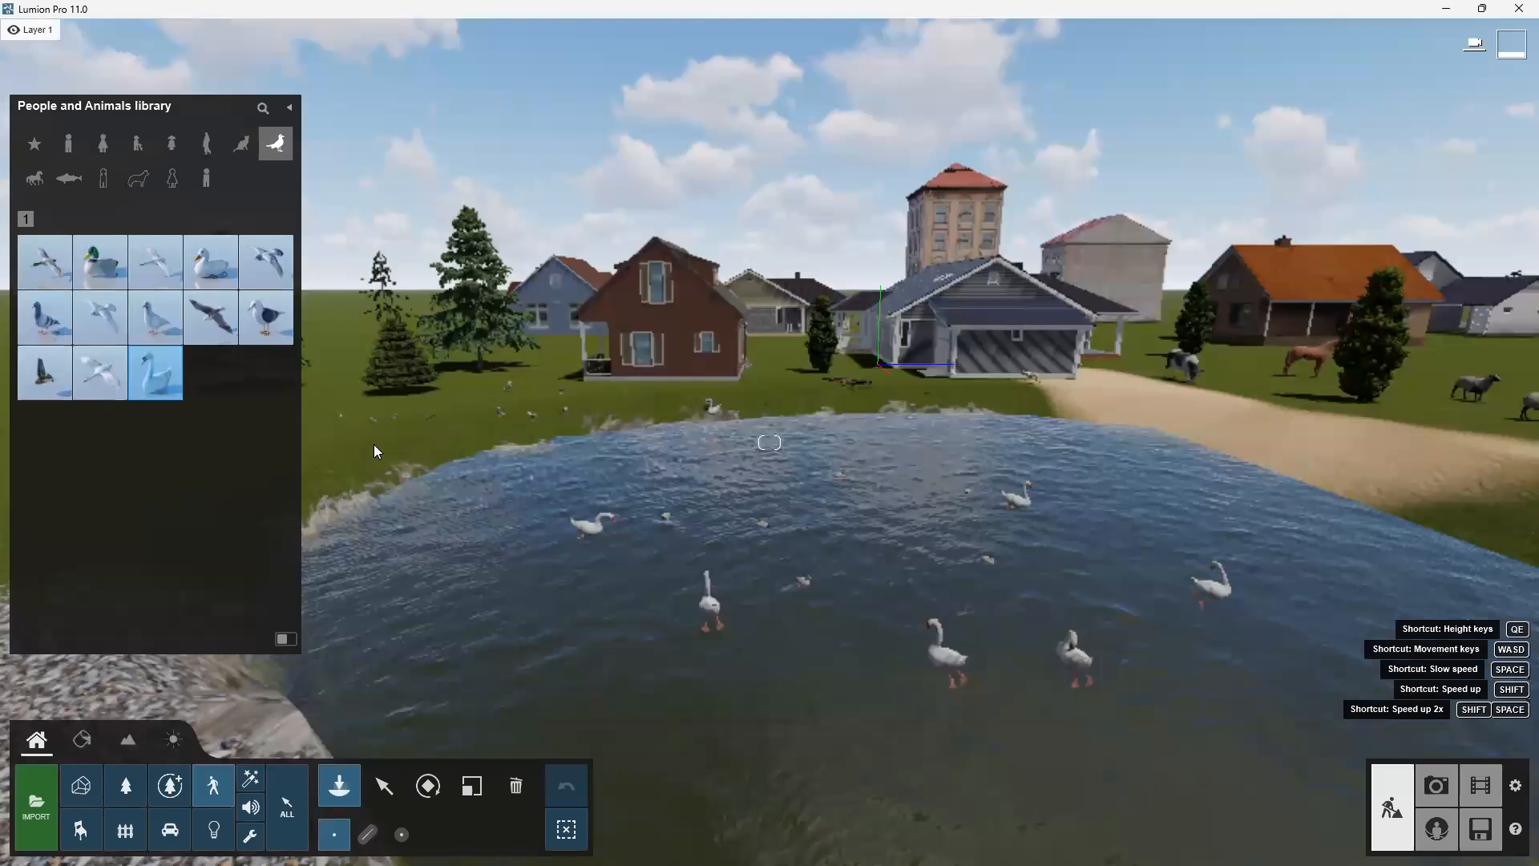
left_click(174, 270)
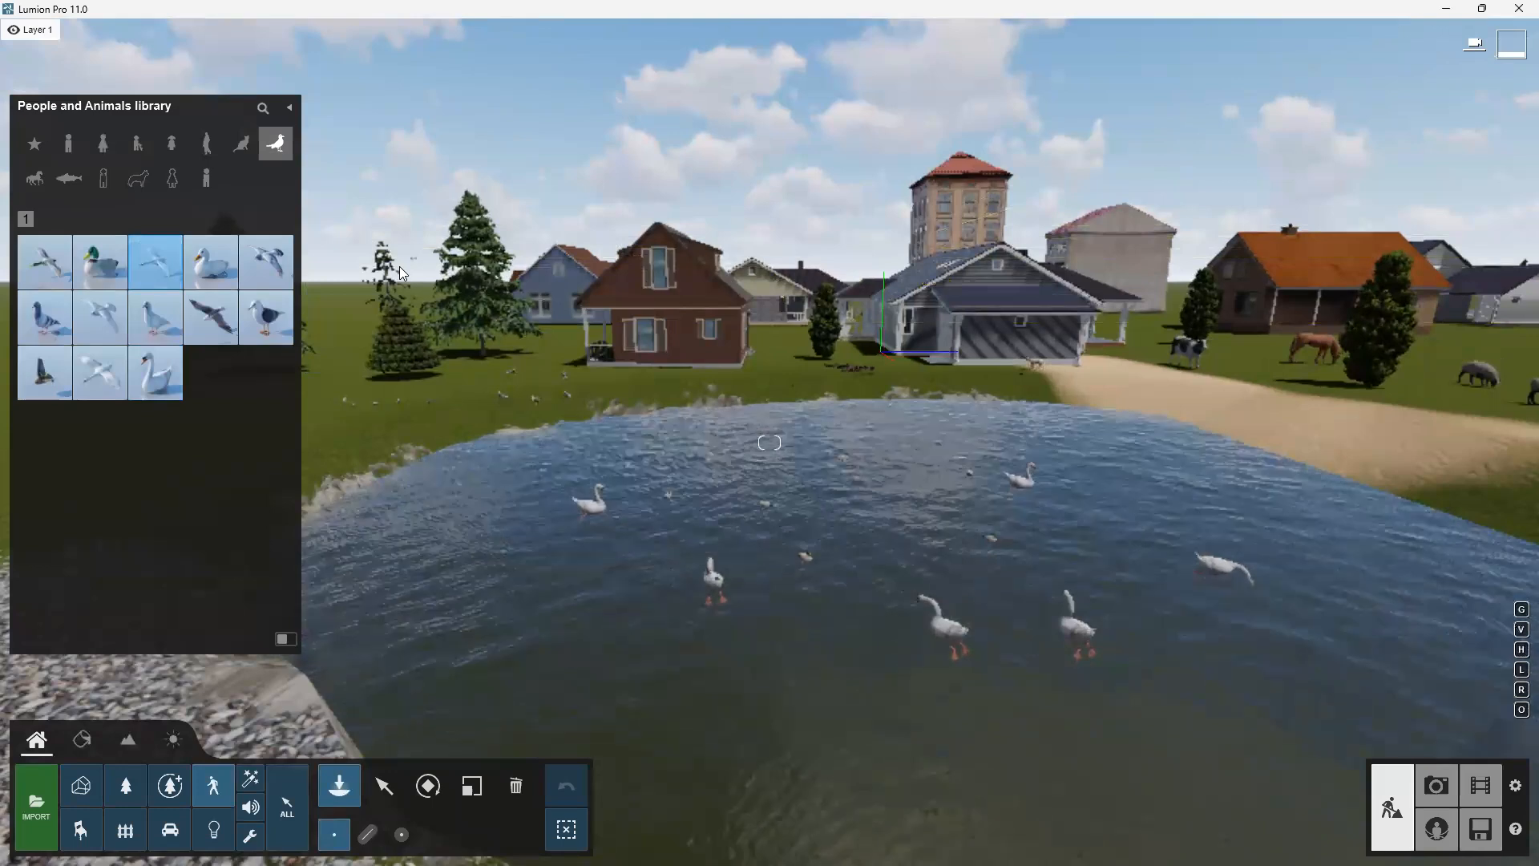
left_click(103, 314)
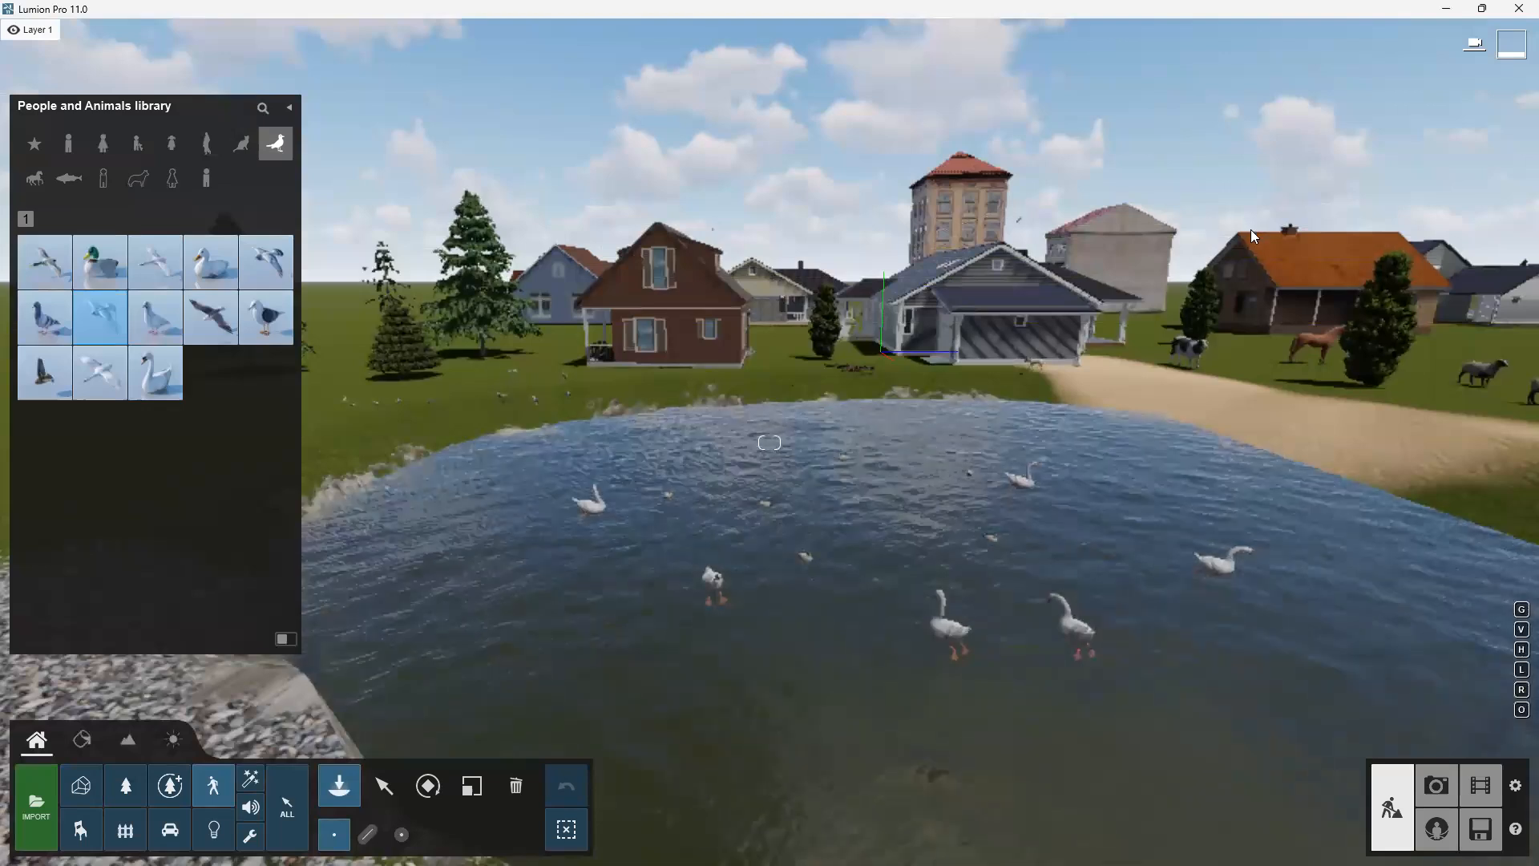
left_click(210, 316)
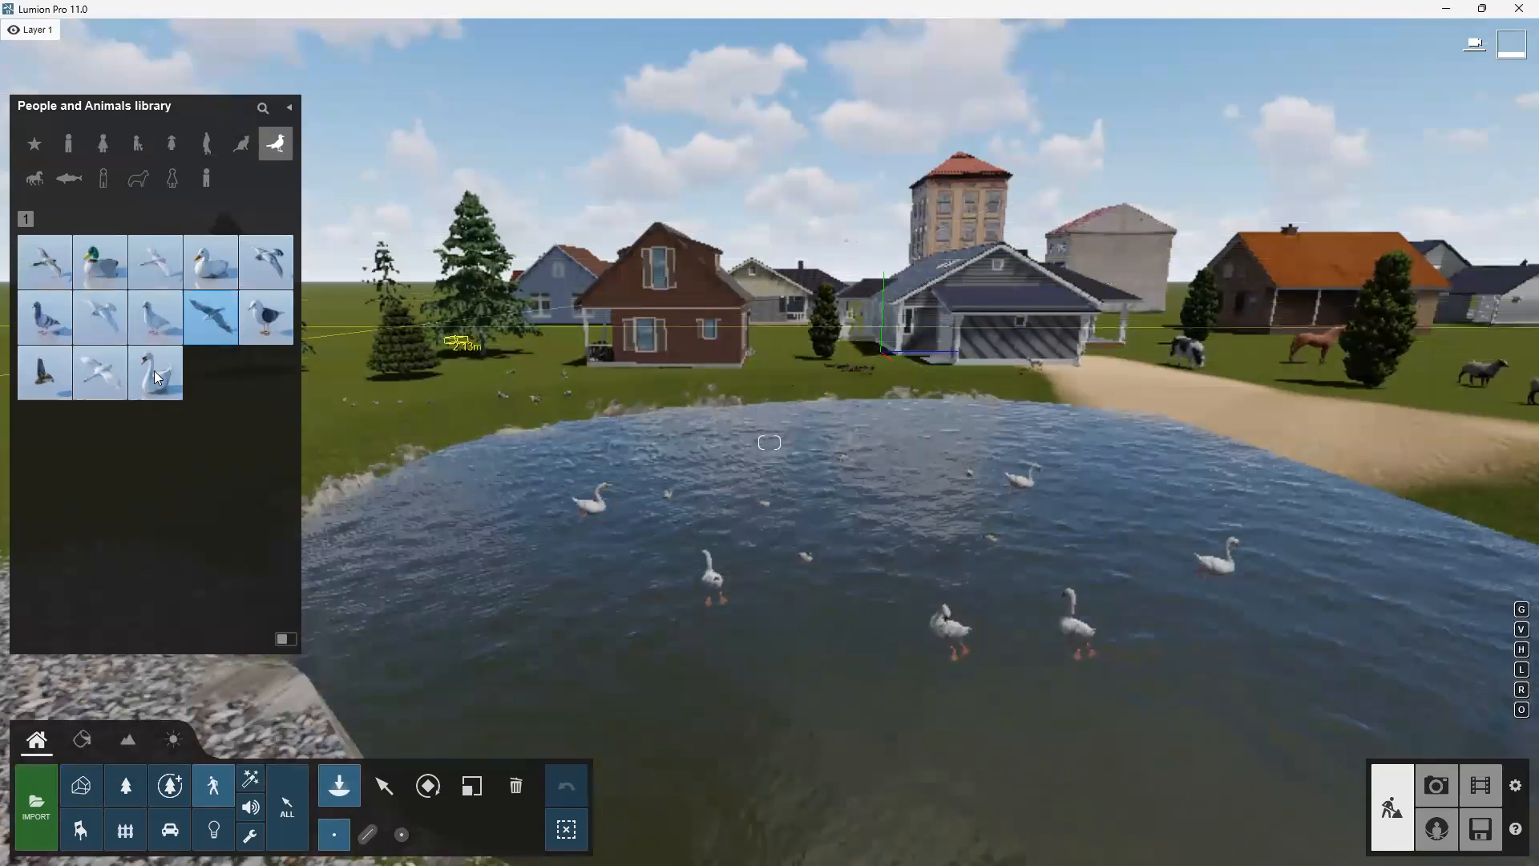
Place a dark blue car from the Transport library beside the conifers at the edge of the sand path
key("s")
key("s")
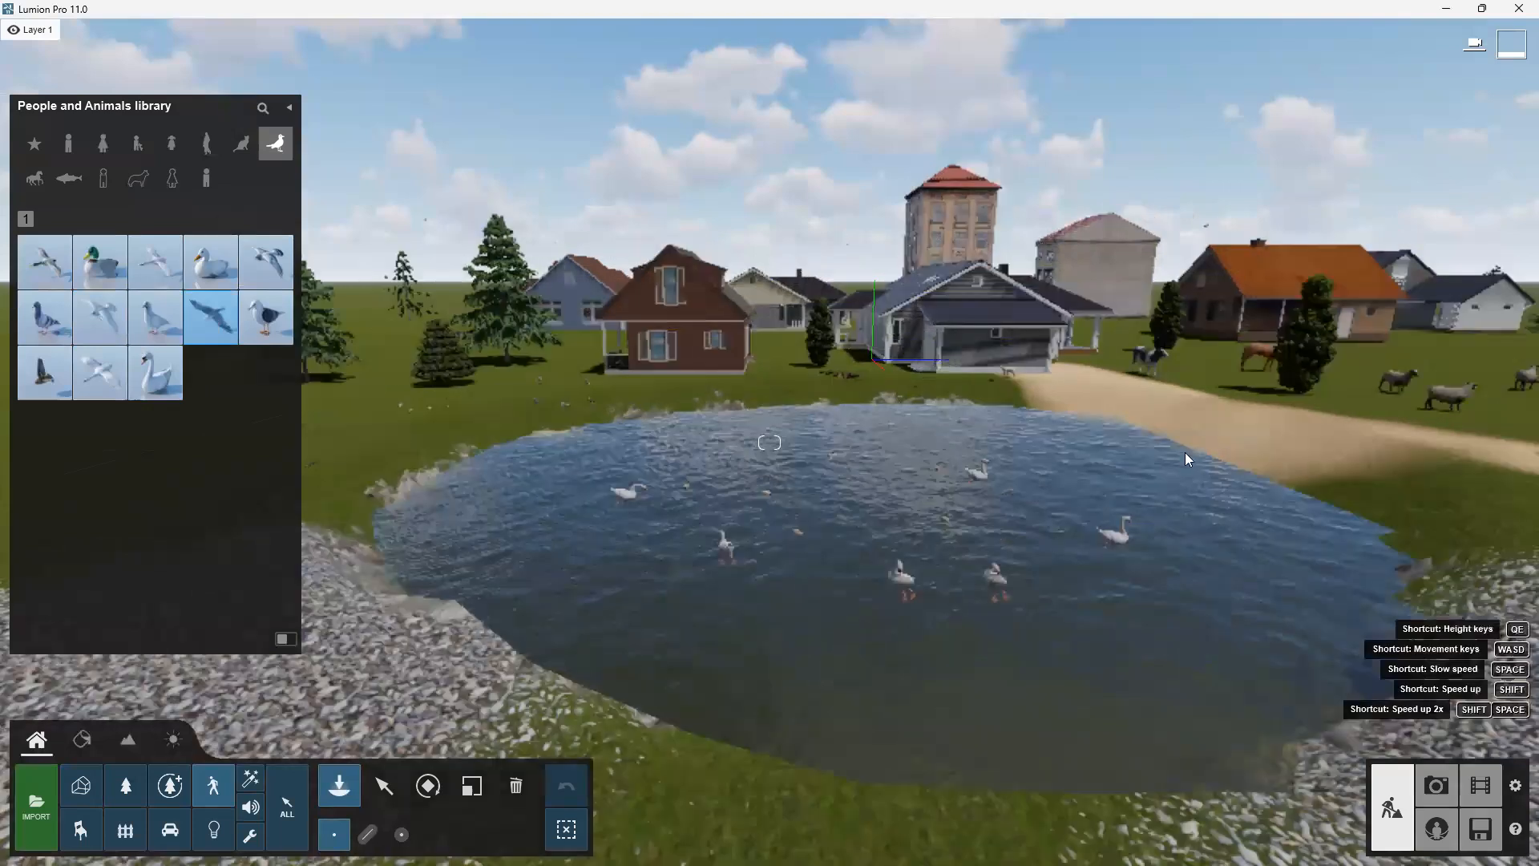
key("w")
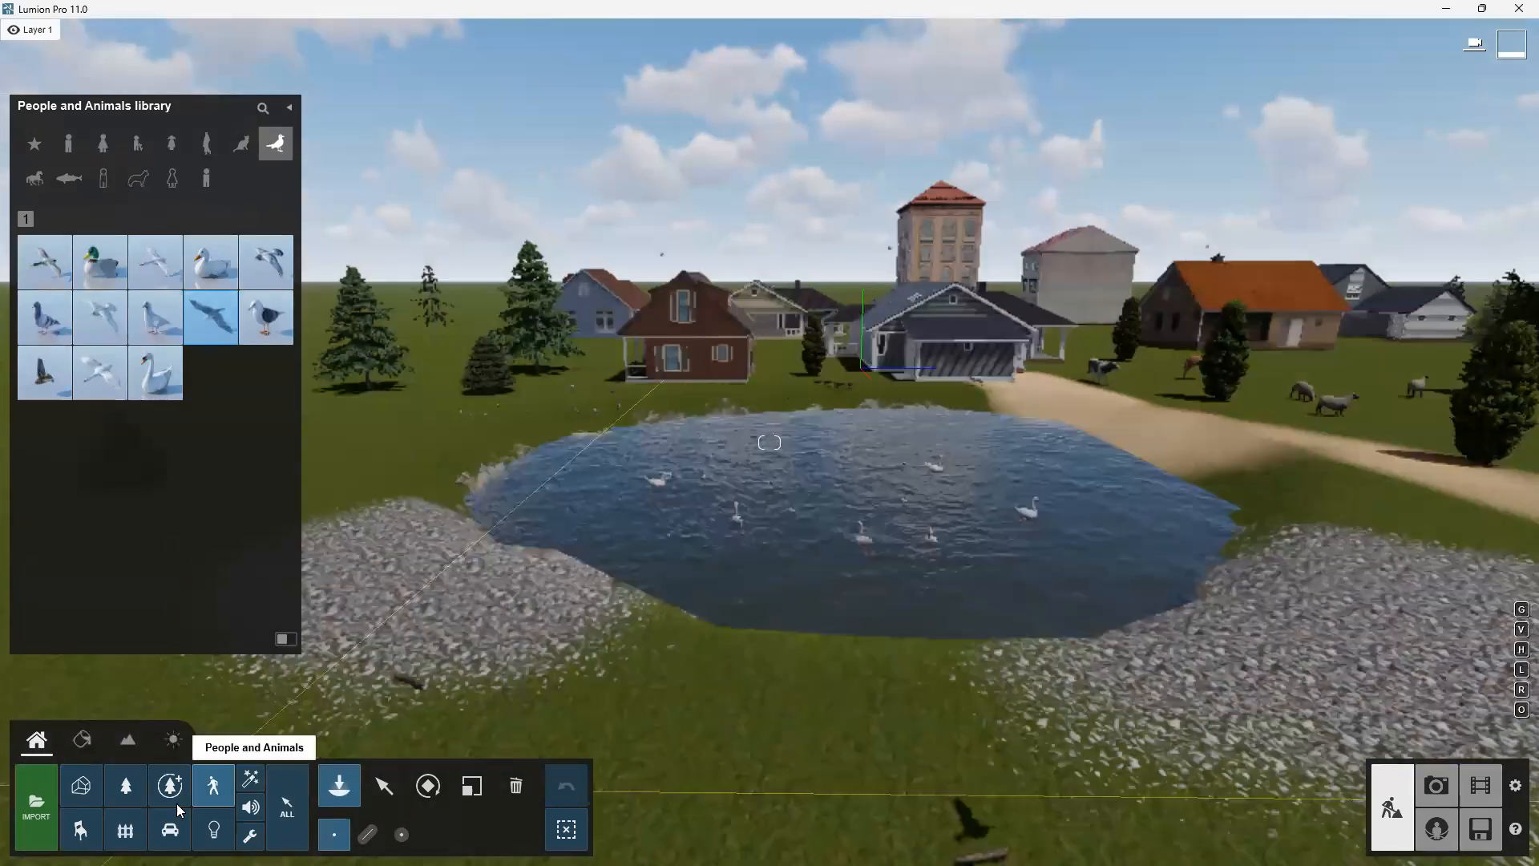
left_click(170, 830)
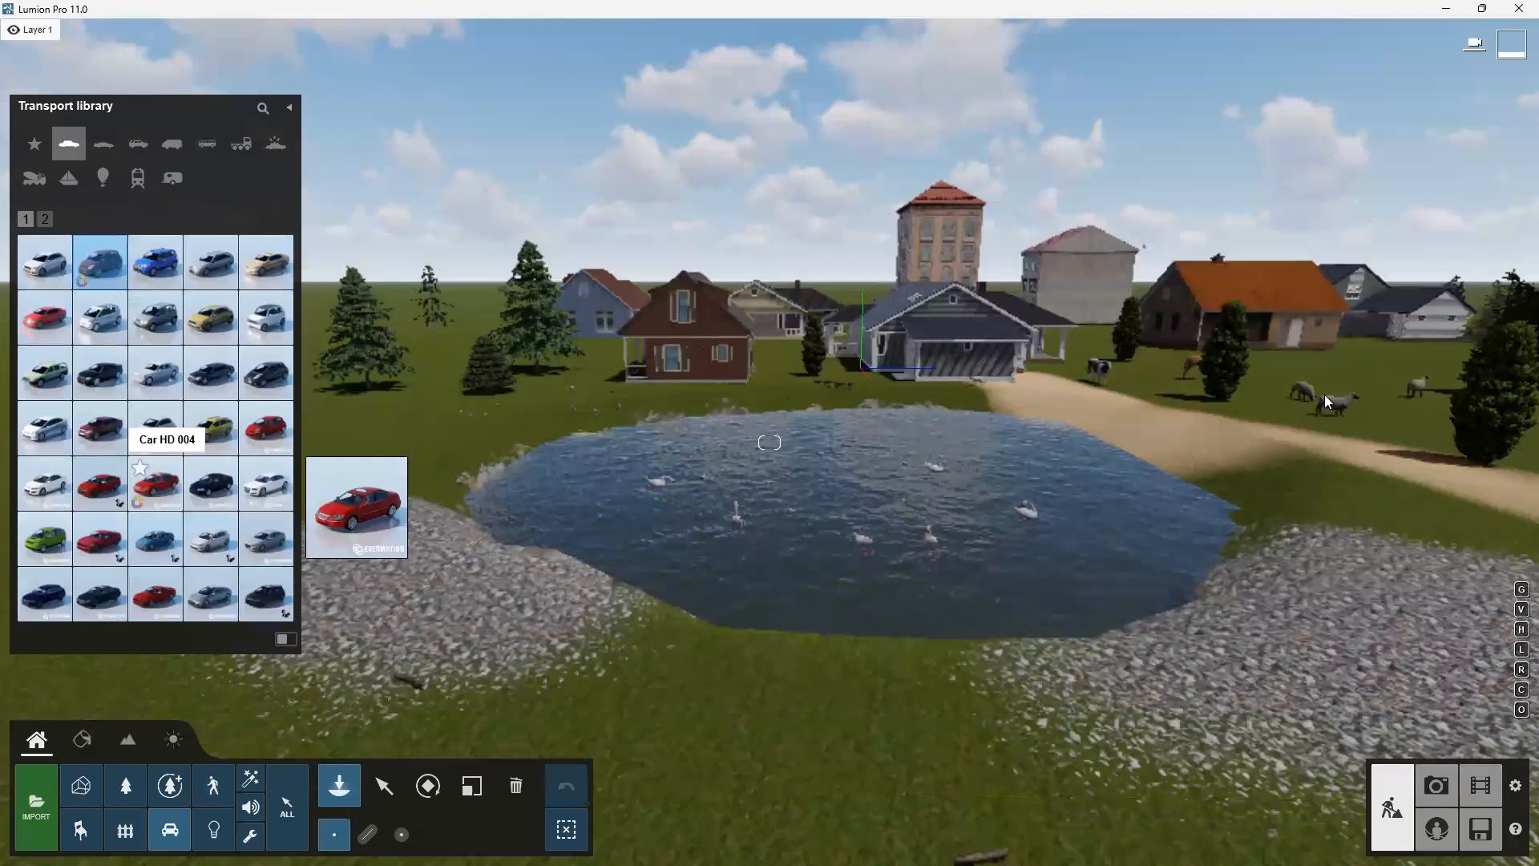
left_click(156, 484)
key("s")
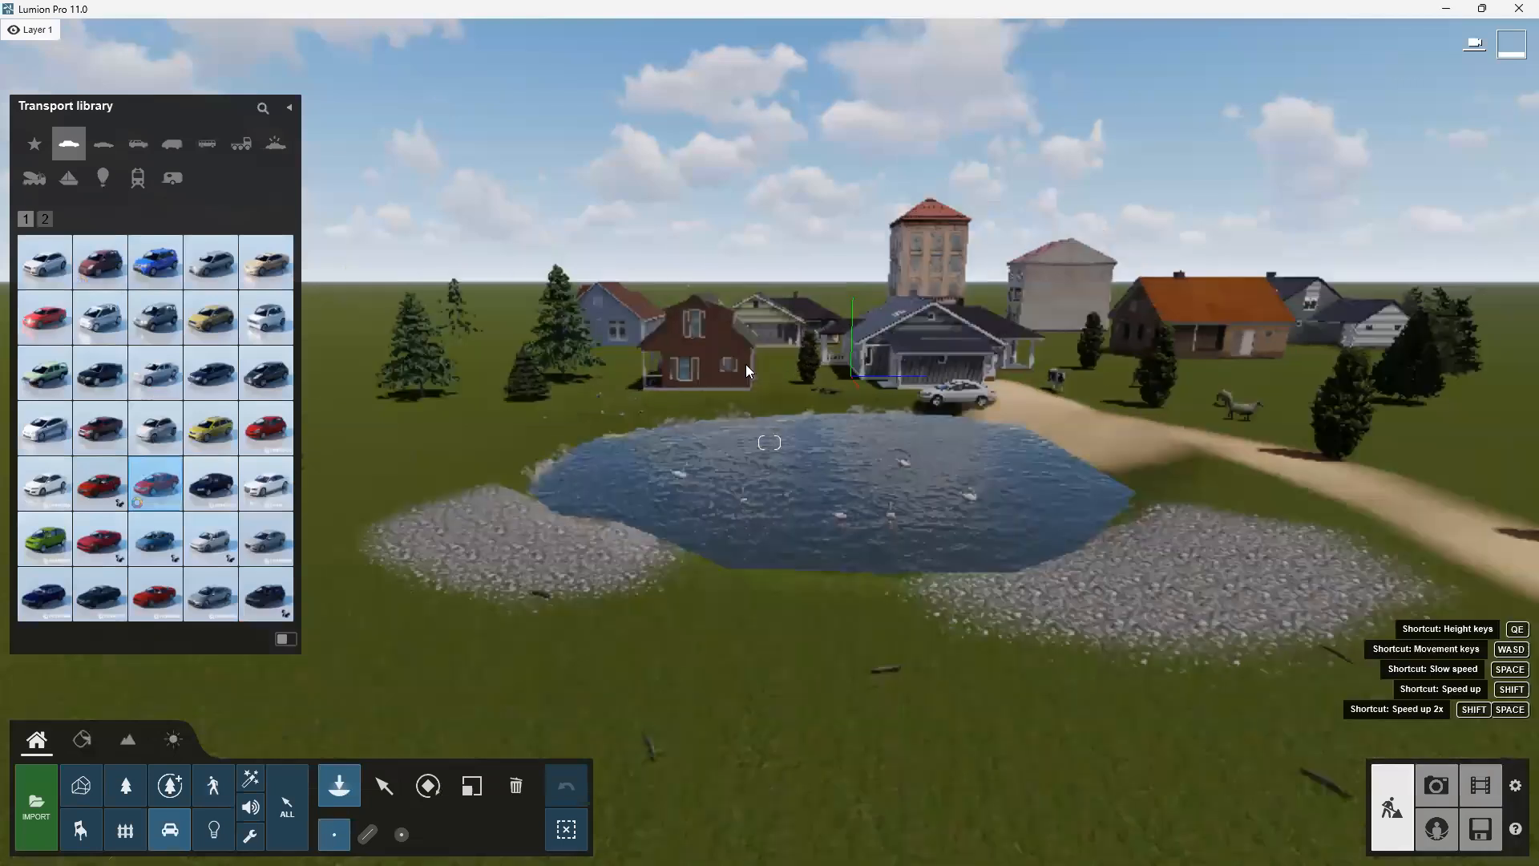
key("s")
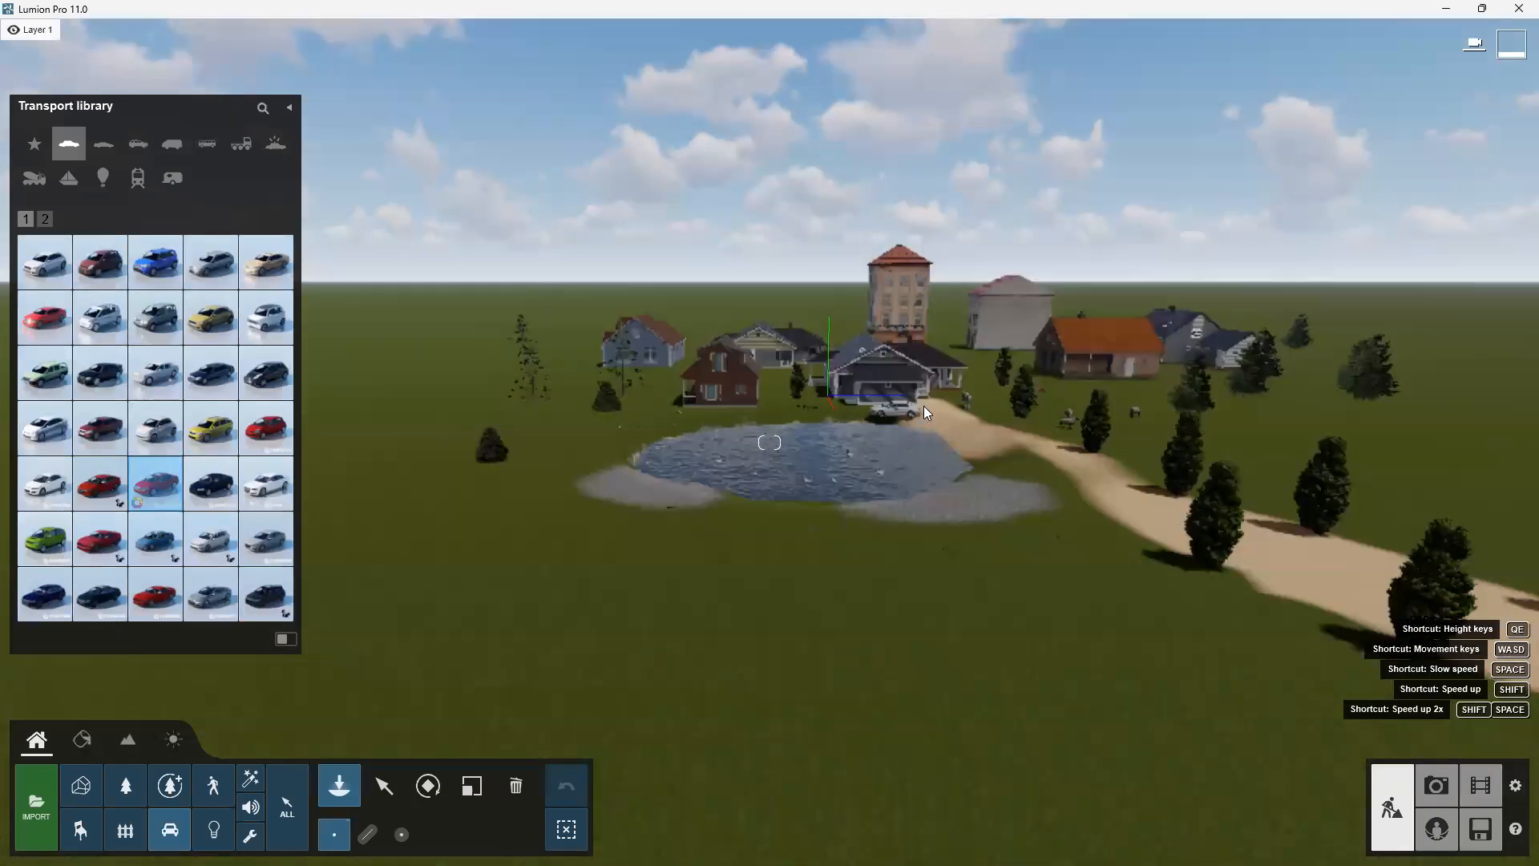
key("w")
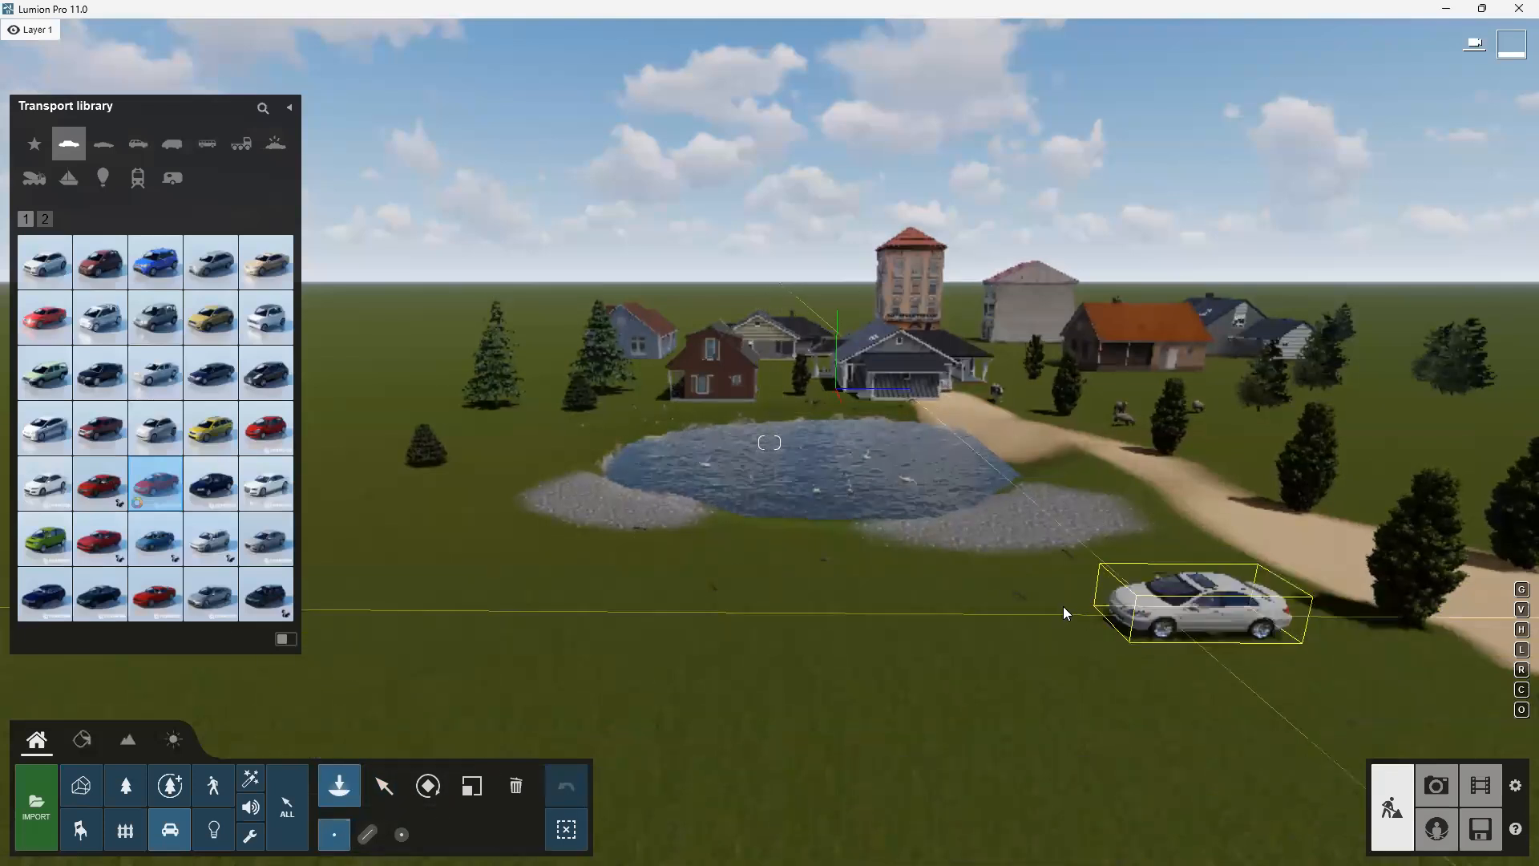
key("s")
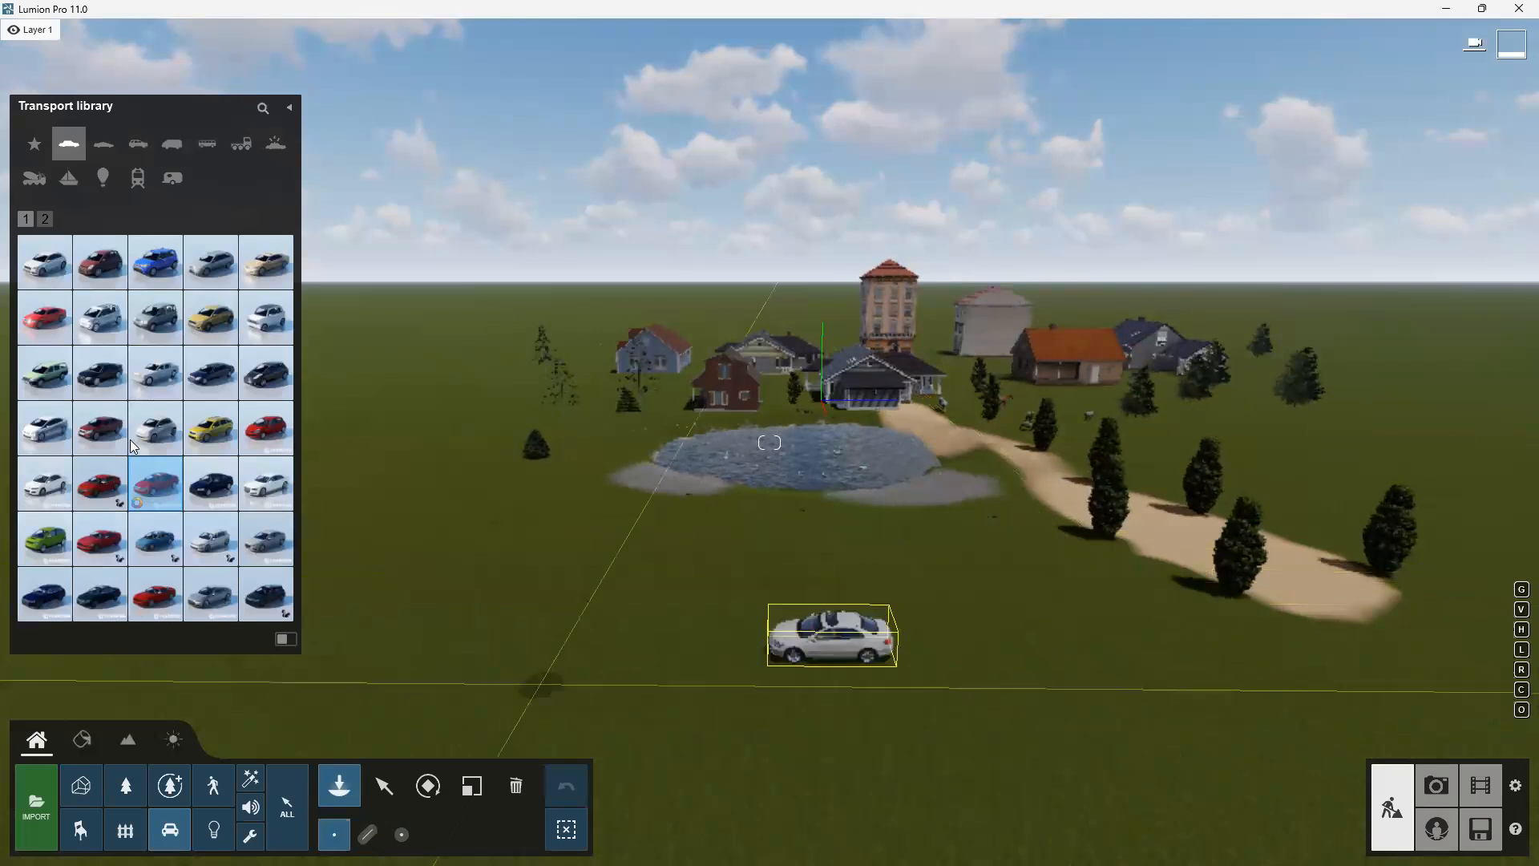
left_click(211, 429)
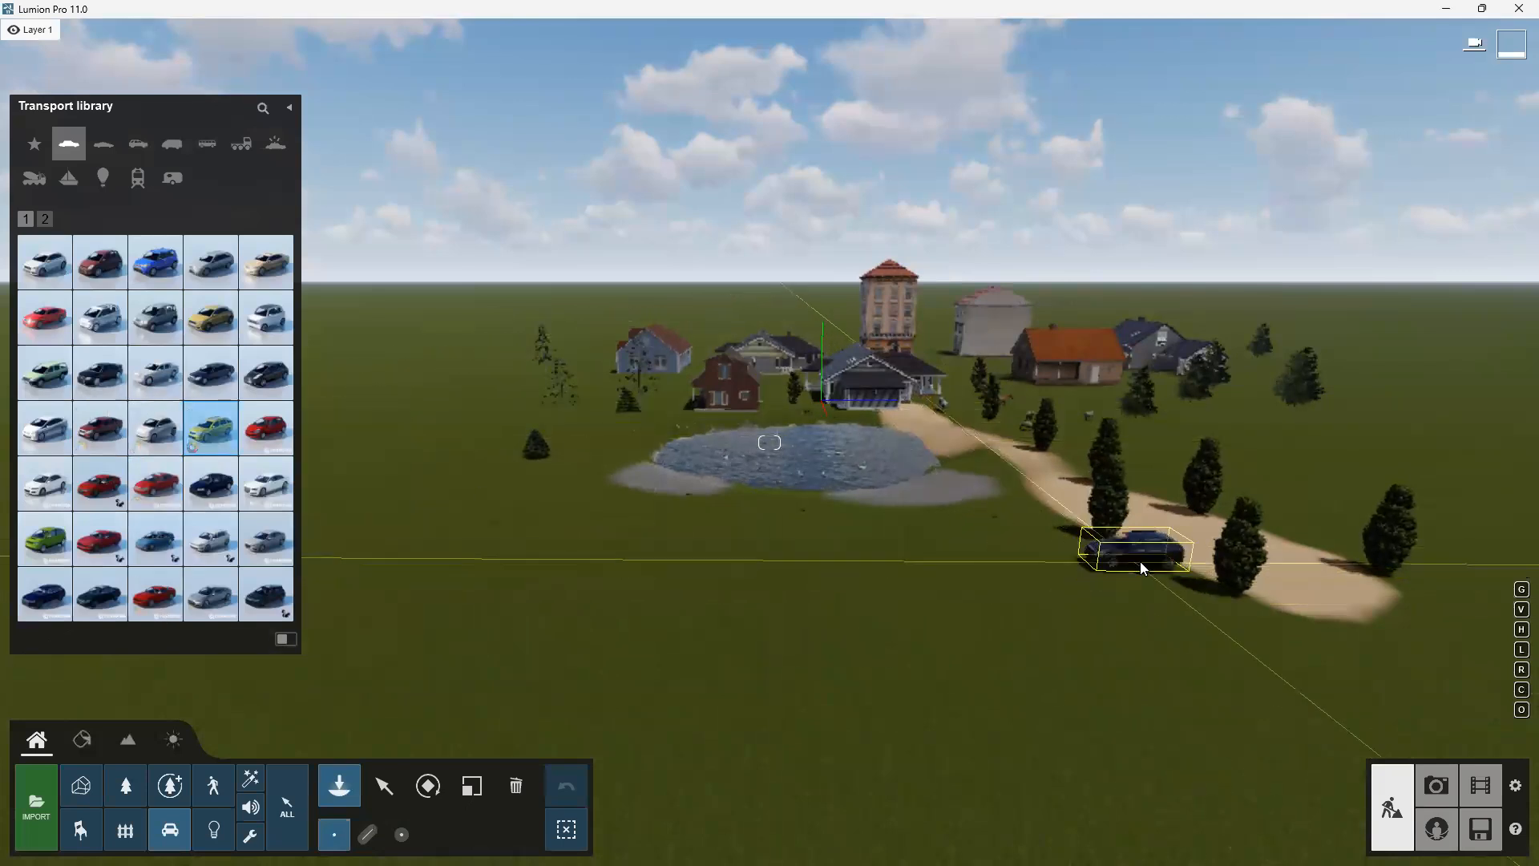
left_click(1141, 568)
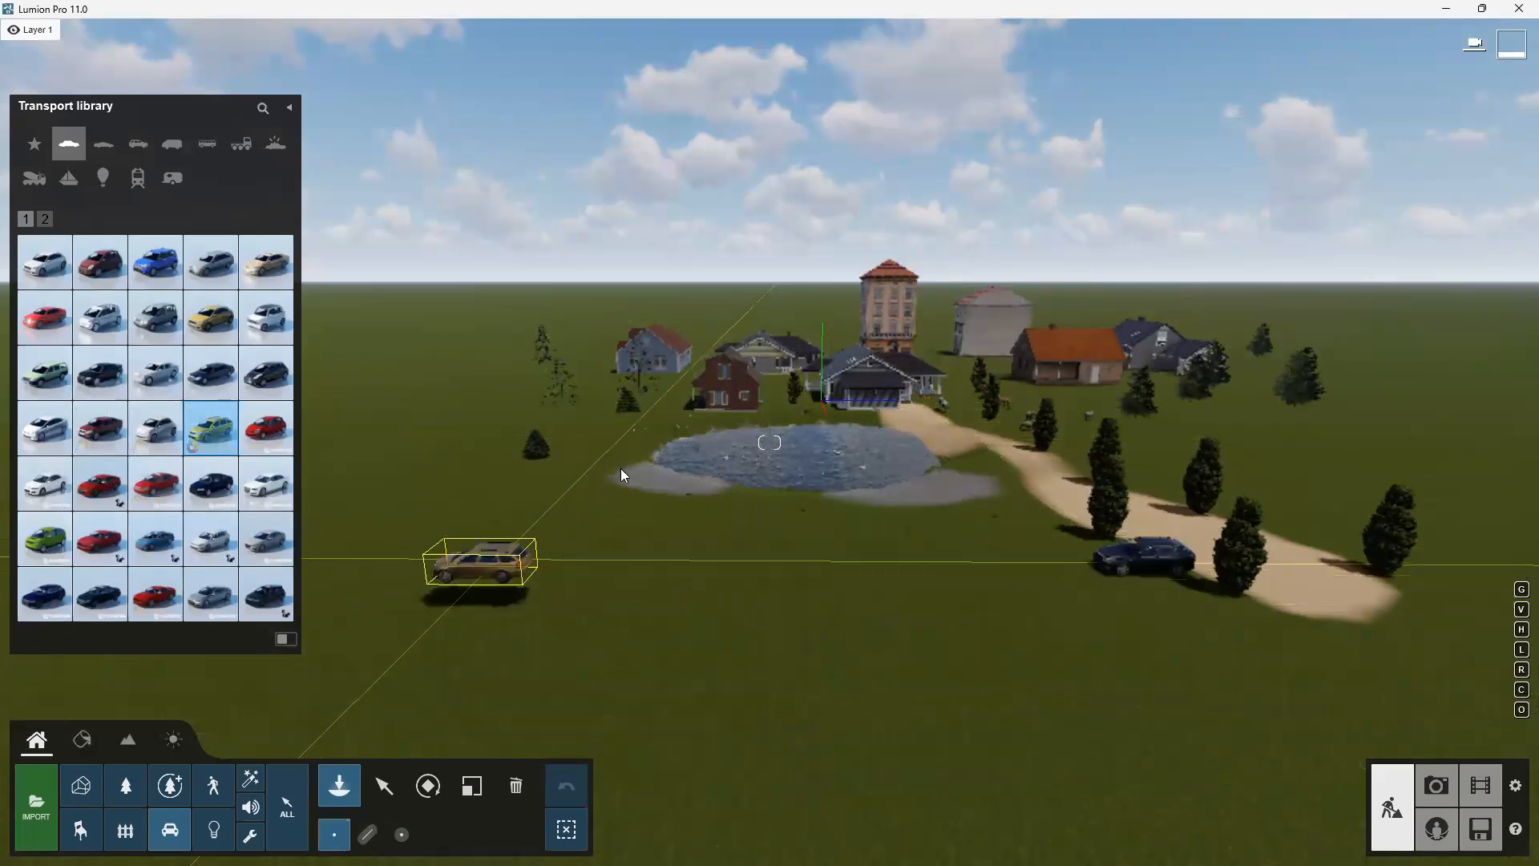
Place a gold station wagon of the same car model on the lawn beside the red-brown house, next to the conifers
key("w")
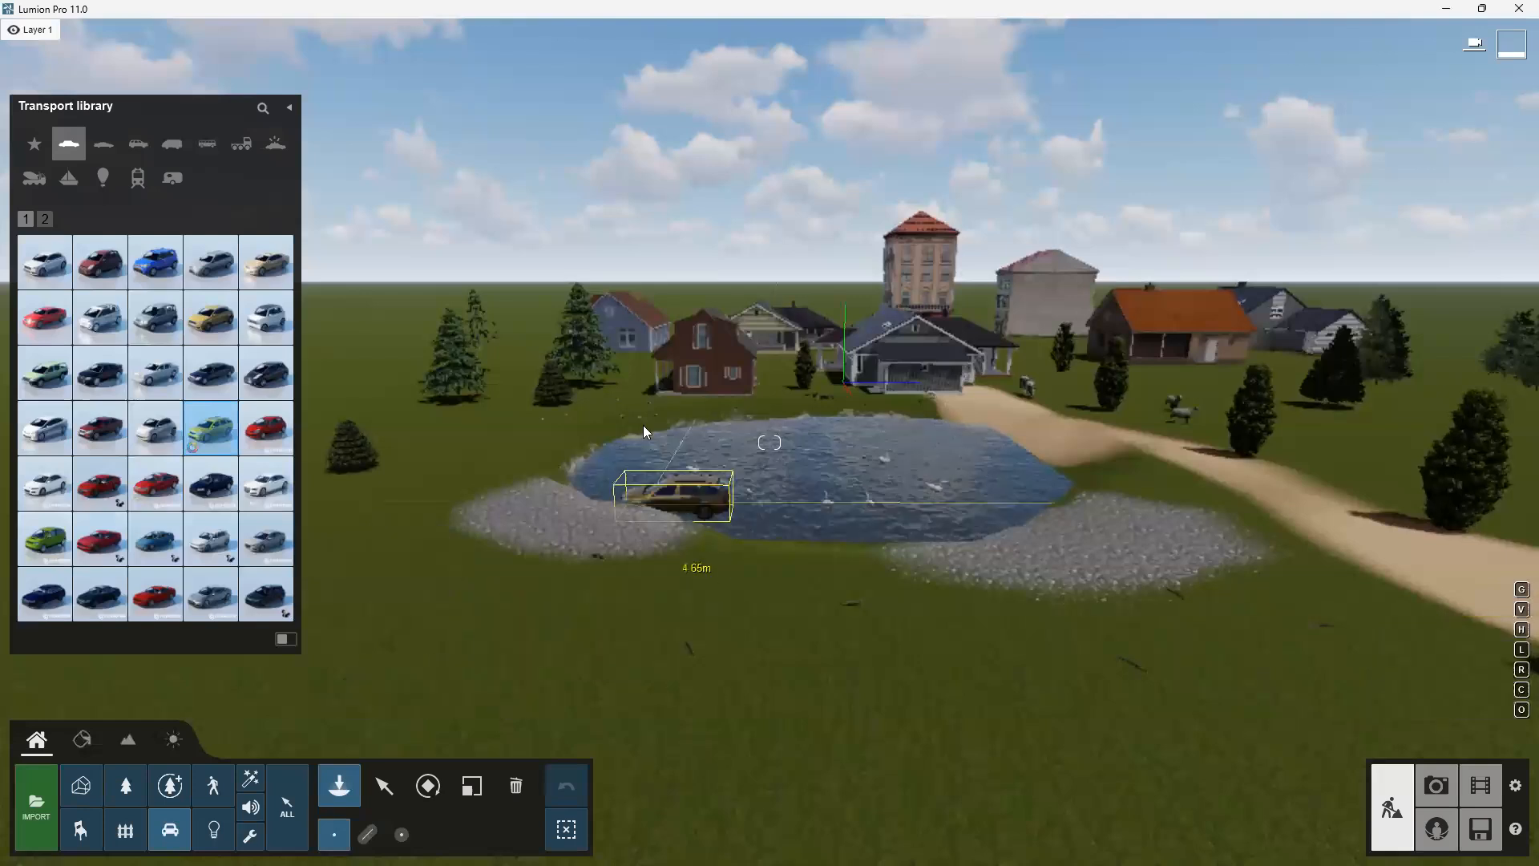
key("w")
key("w")
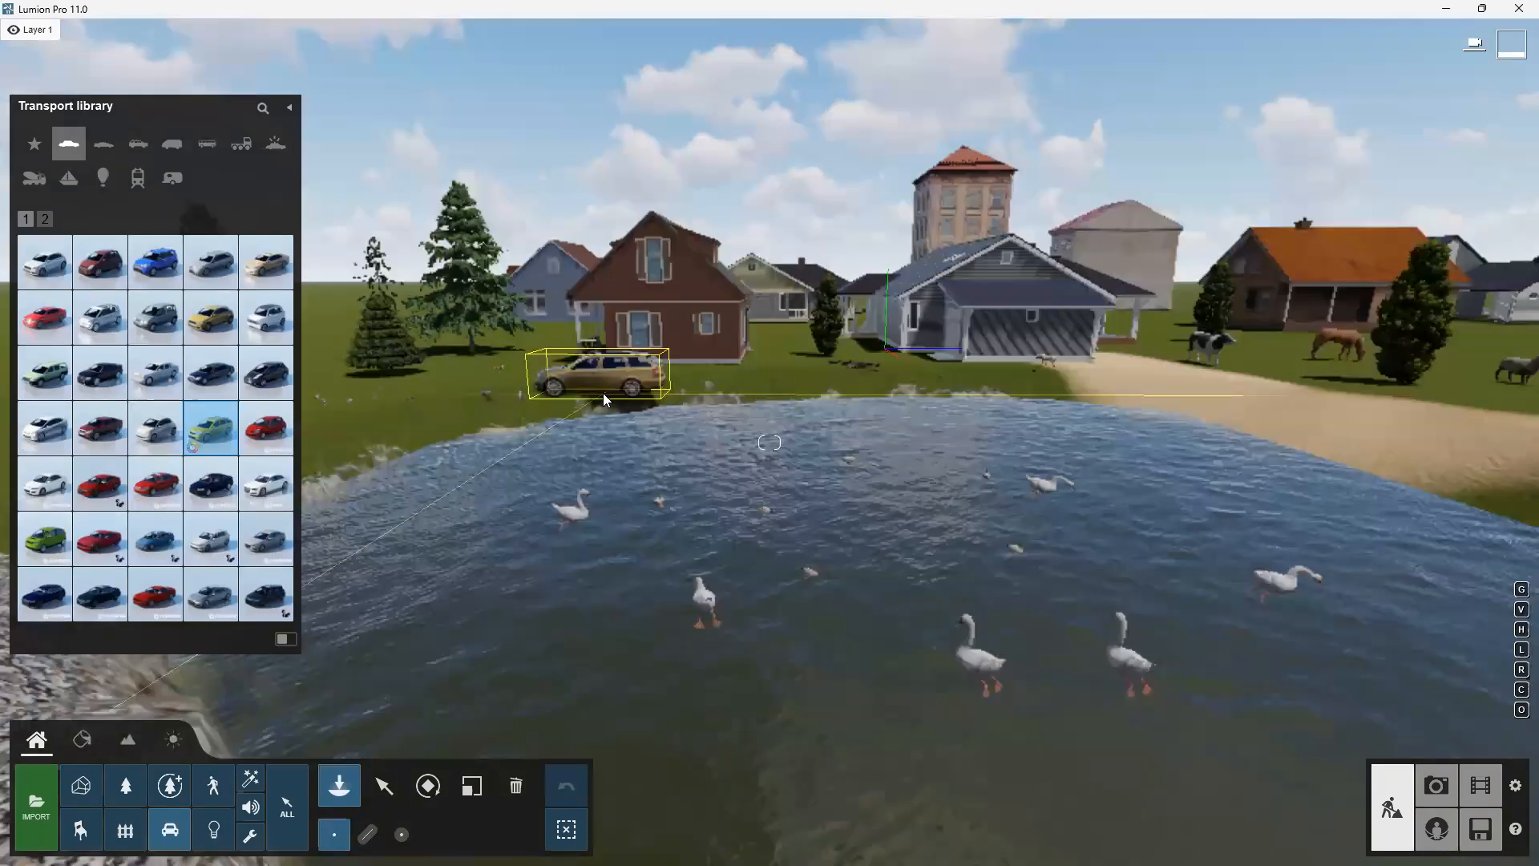
left_click(523, 355)
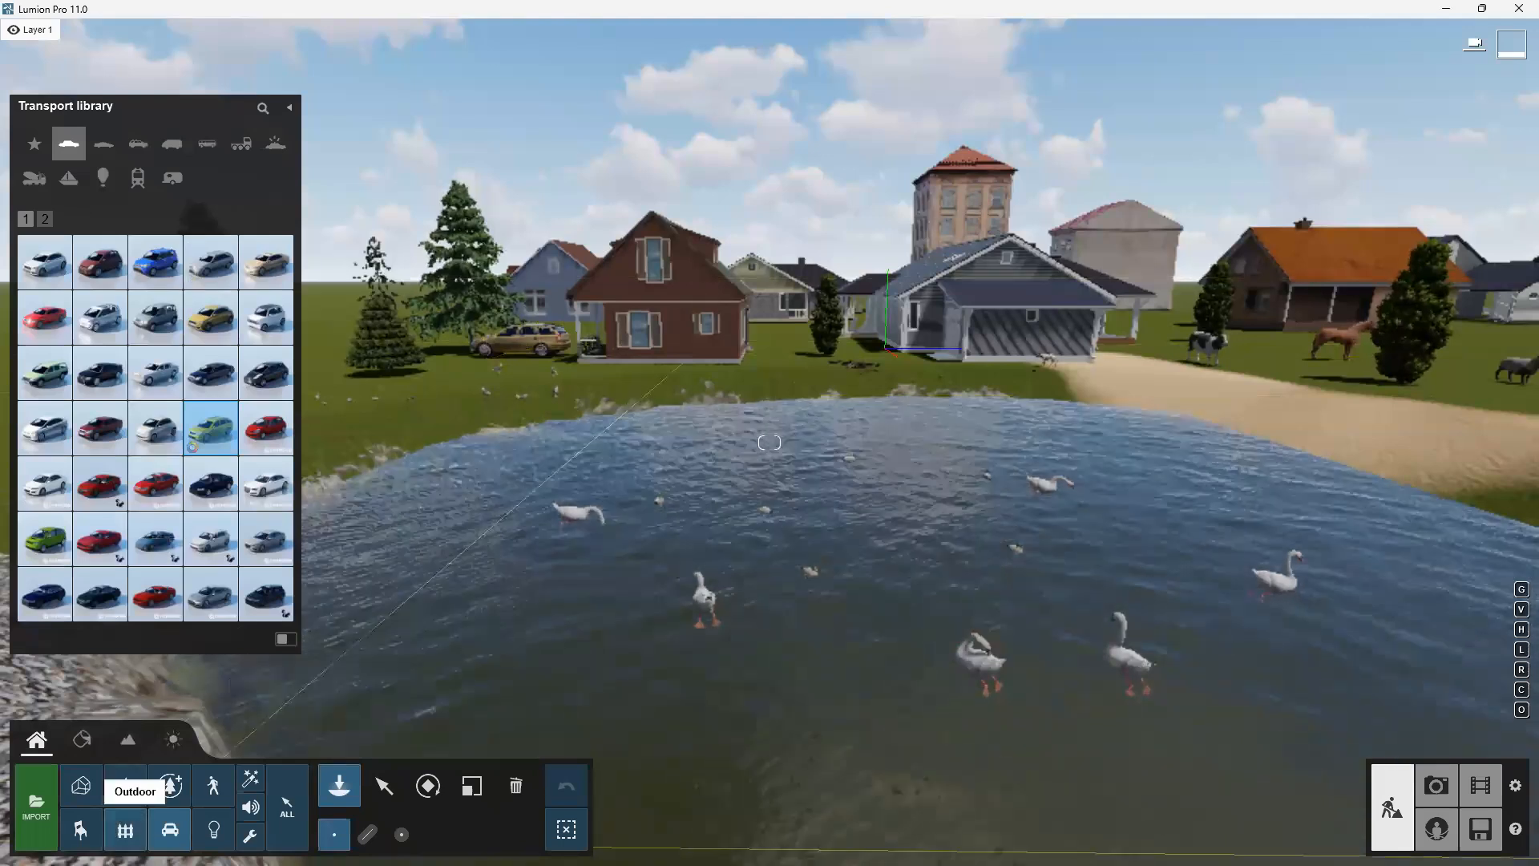
Place a wooden bench from the Outdoor library on the lawn in front of the lake, beside the left gravel bank
left_click(125, 830)
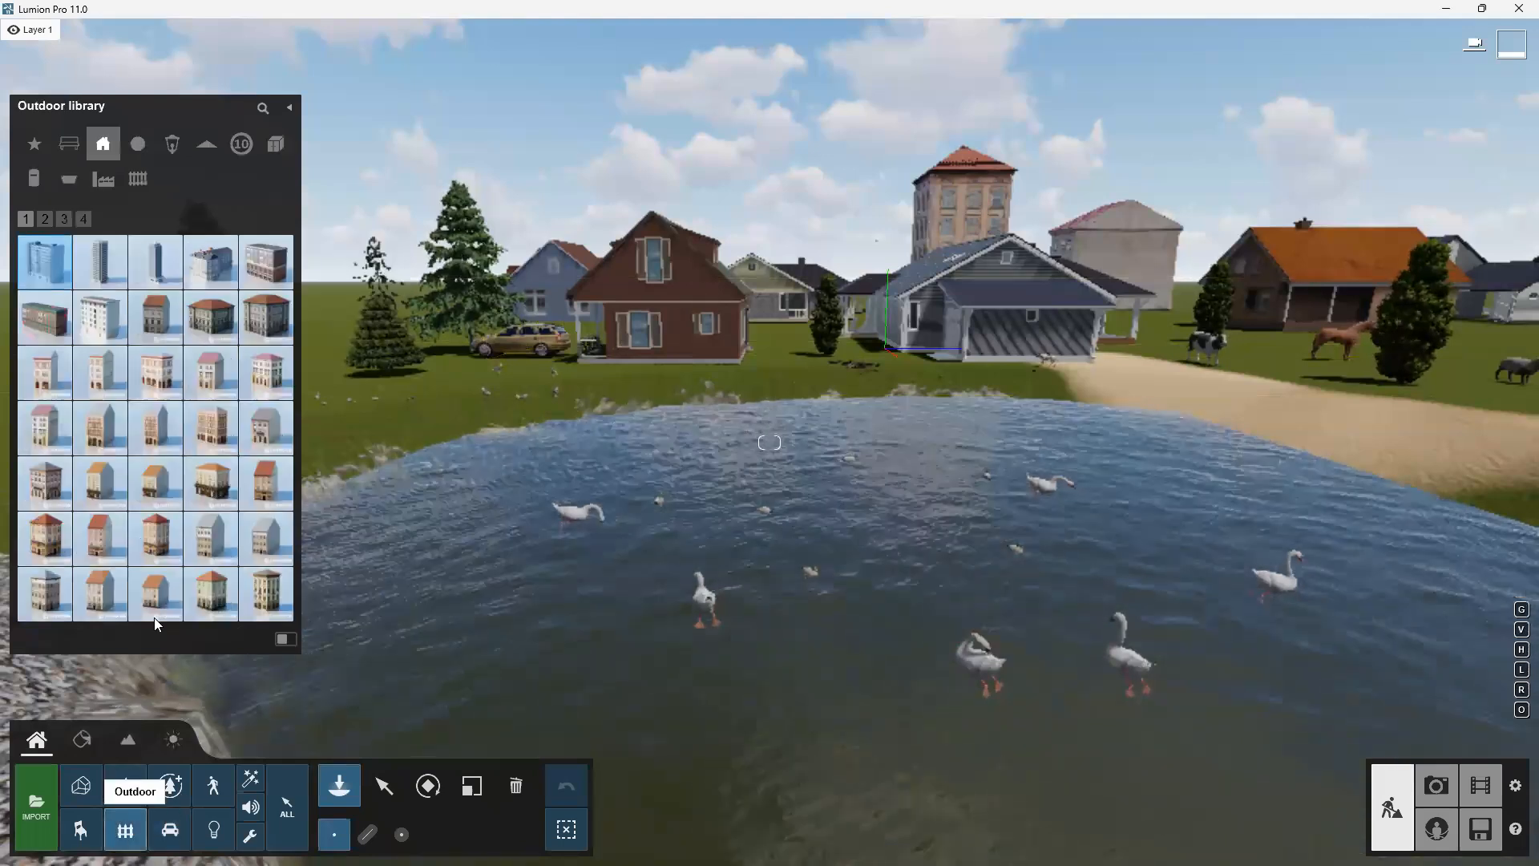
left_click(71, 147)
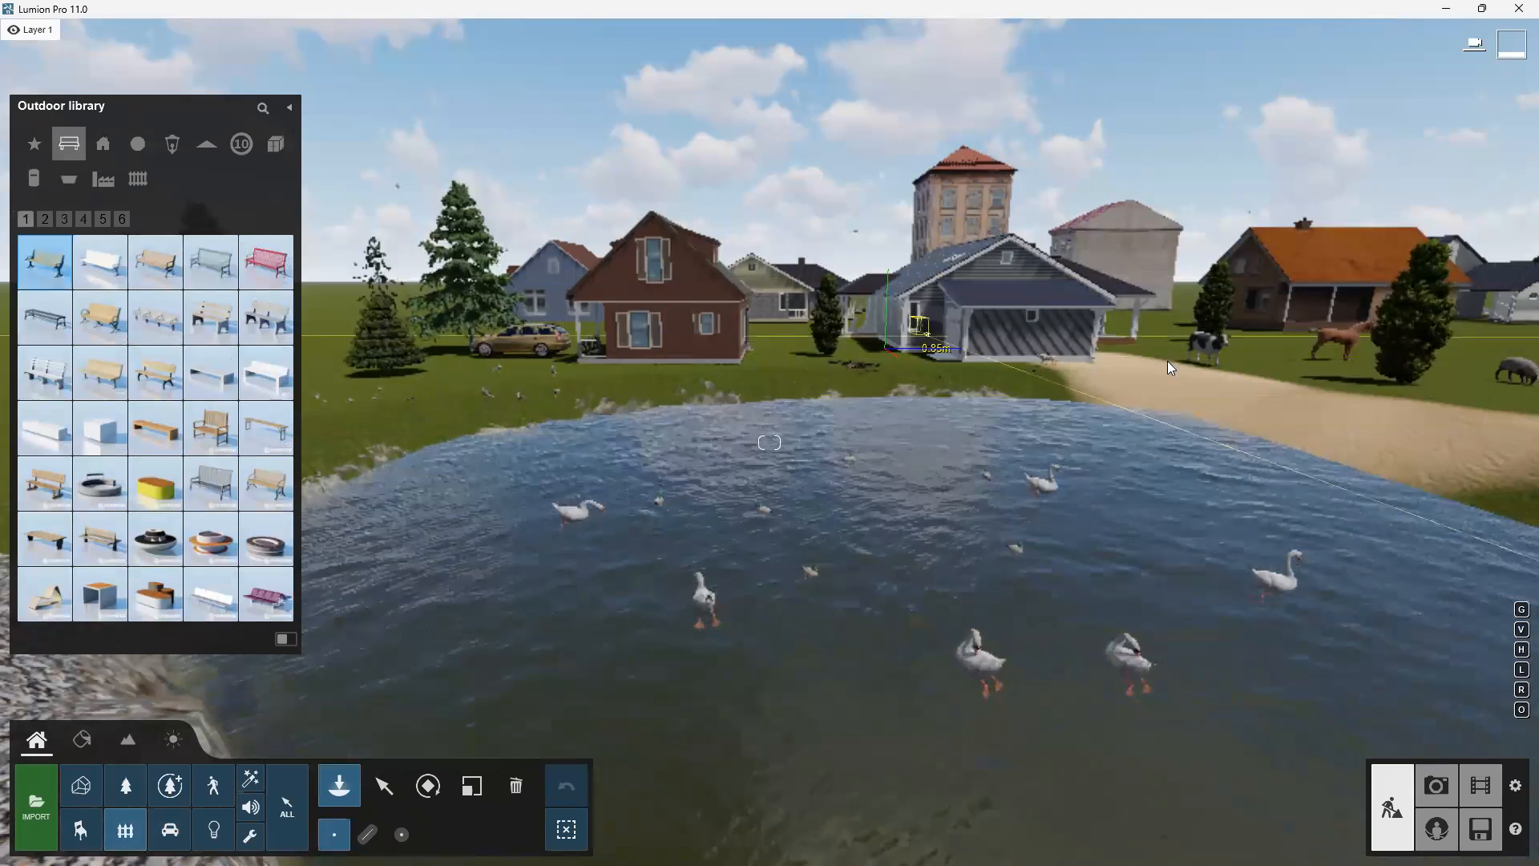
scroll(966, 392, "down", 3)
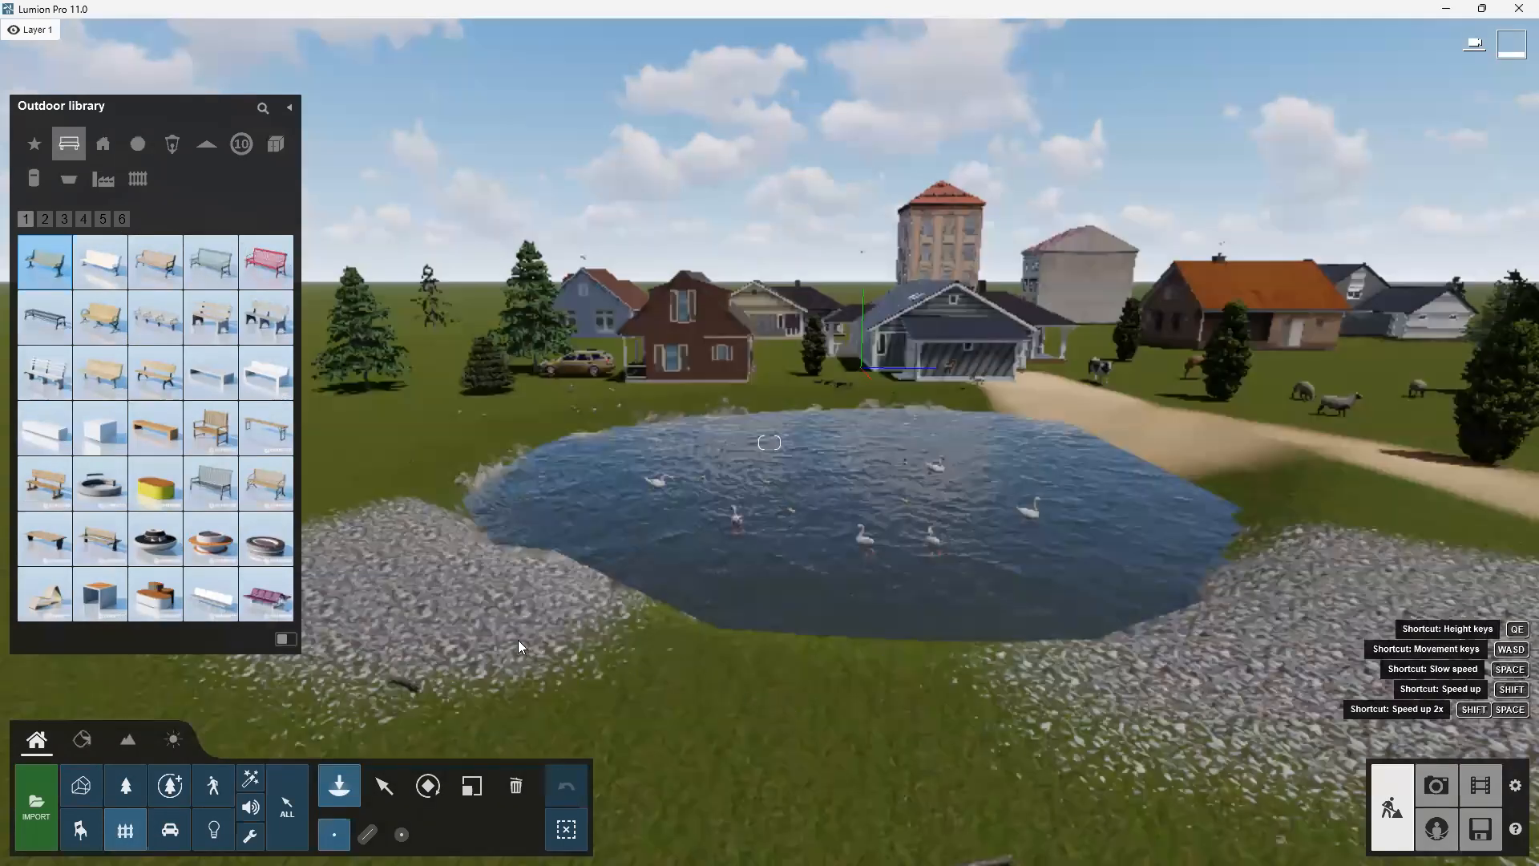
scroll(518, 640, "down", 2)
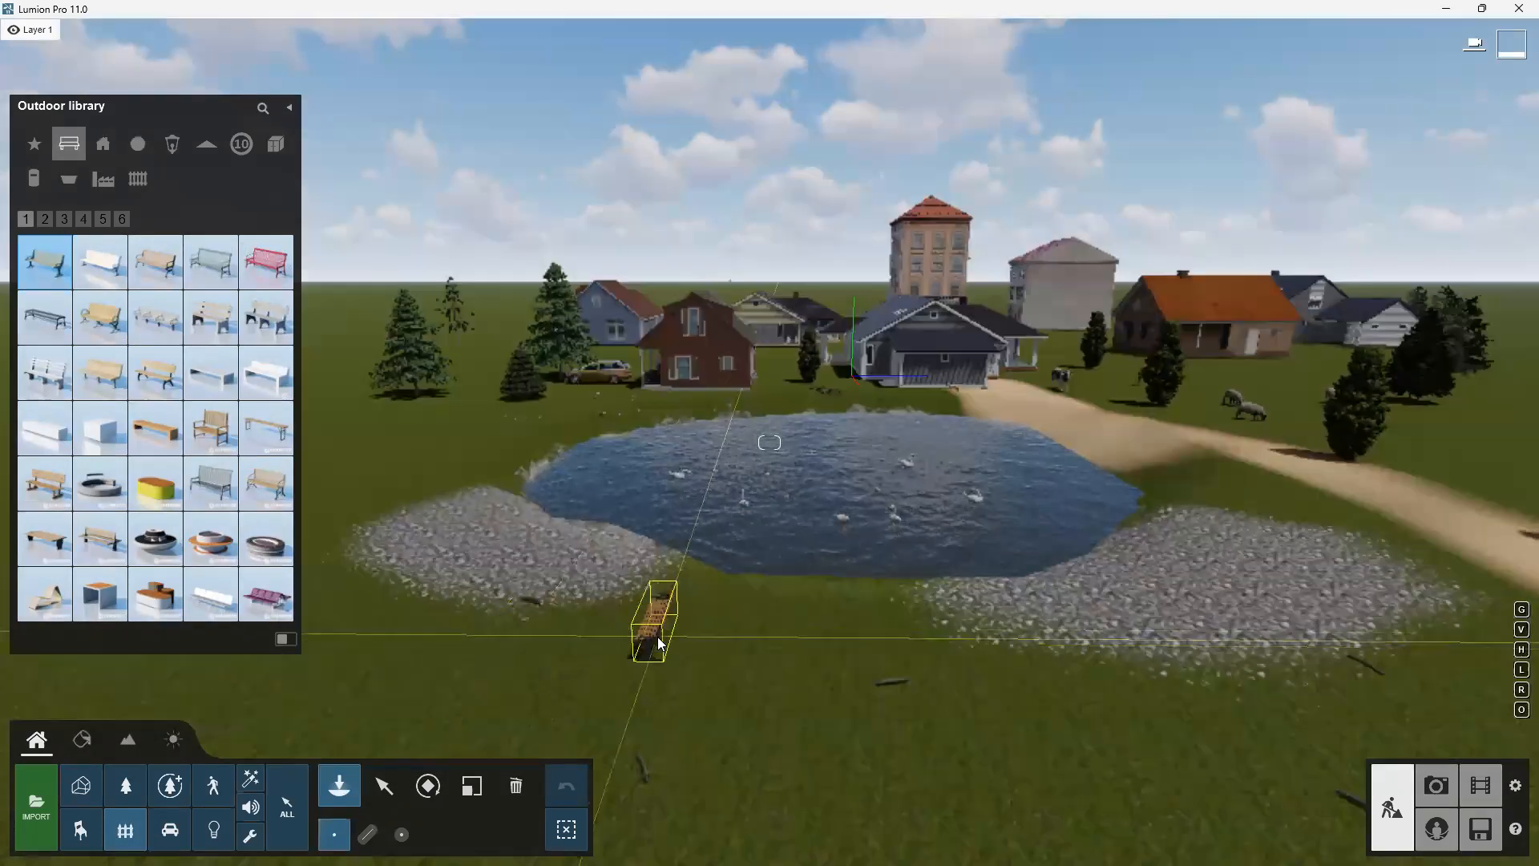
left_click(610, 633)
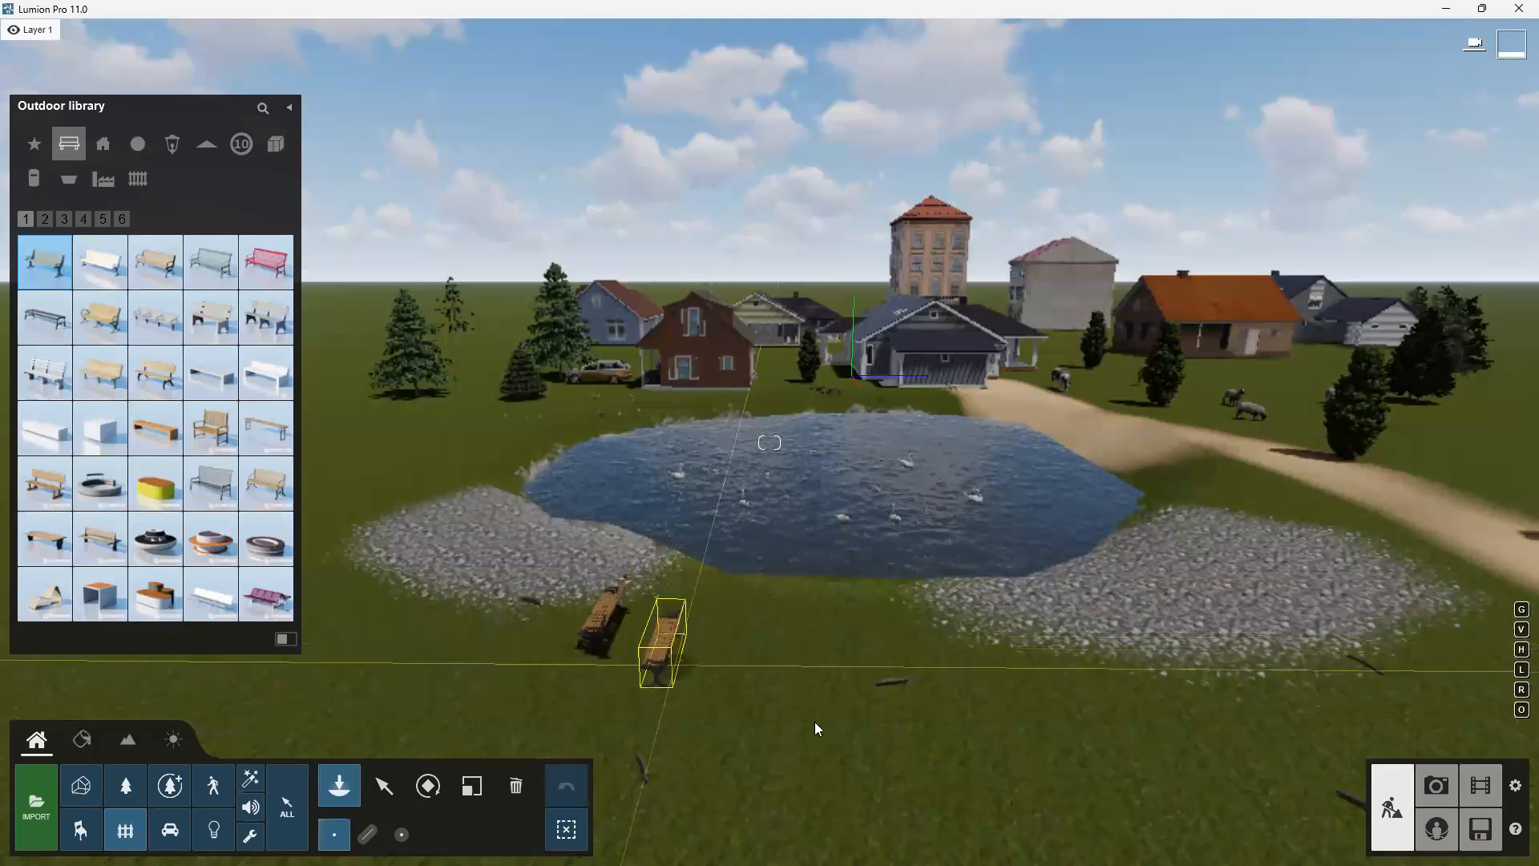
Place a white bench from the Outdoor library on the lawn in front of the lake, near the wooden bench
left_click(261, 367)
left_click(592, 587)
scroll(592, 587, "down", 4)
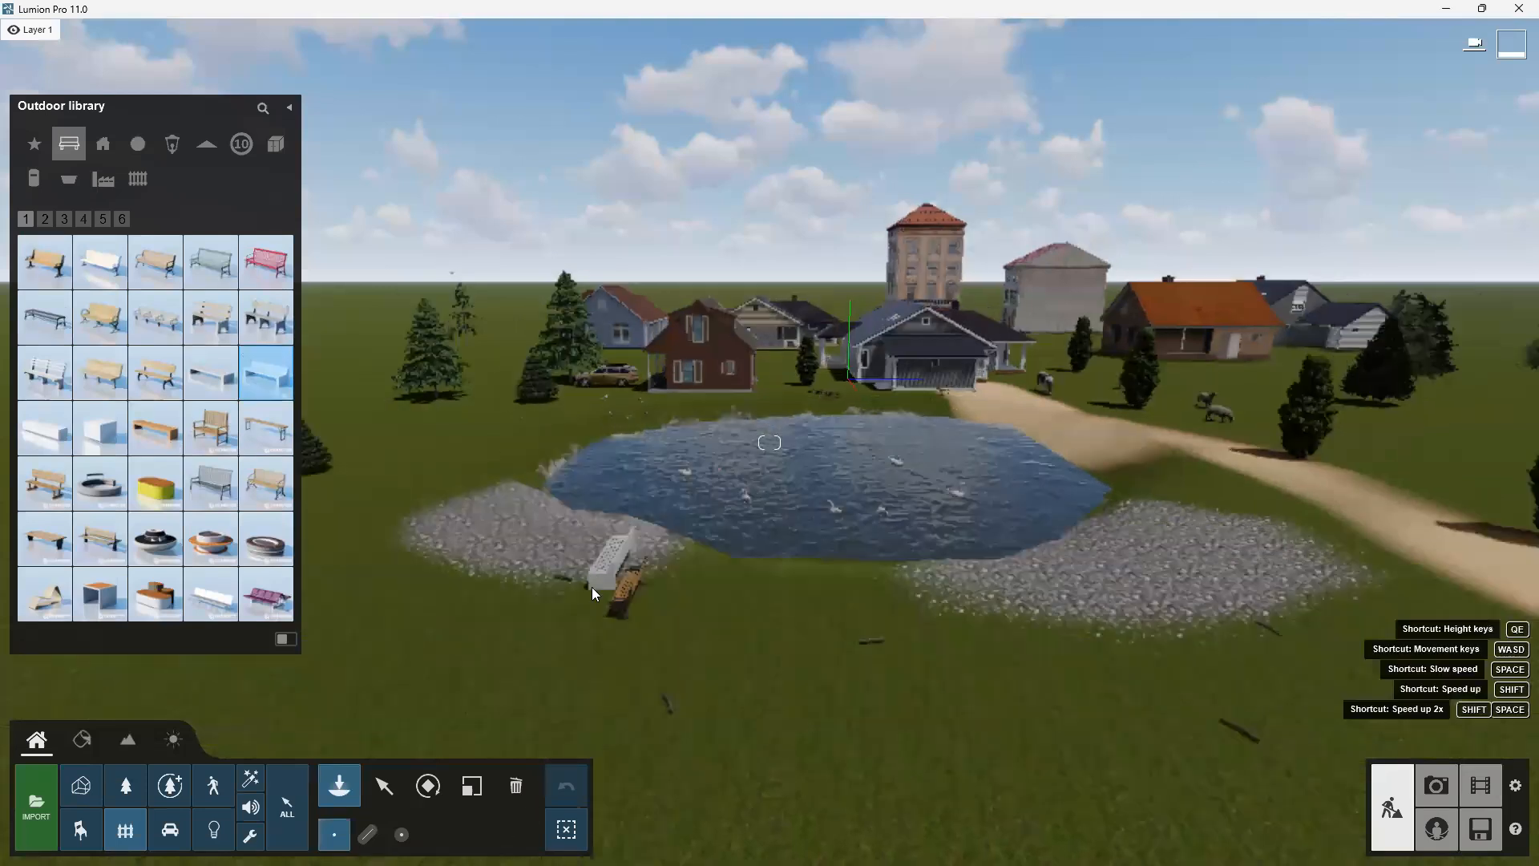
left_click(670, 600)
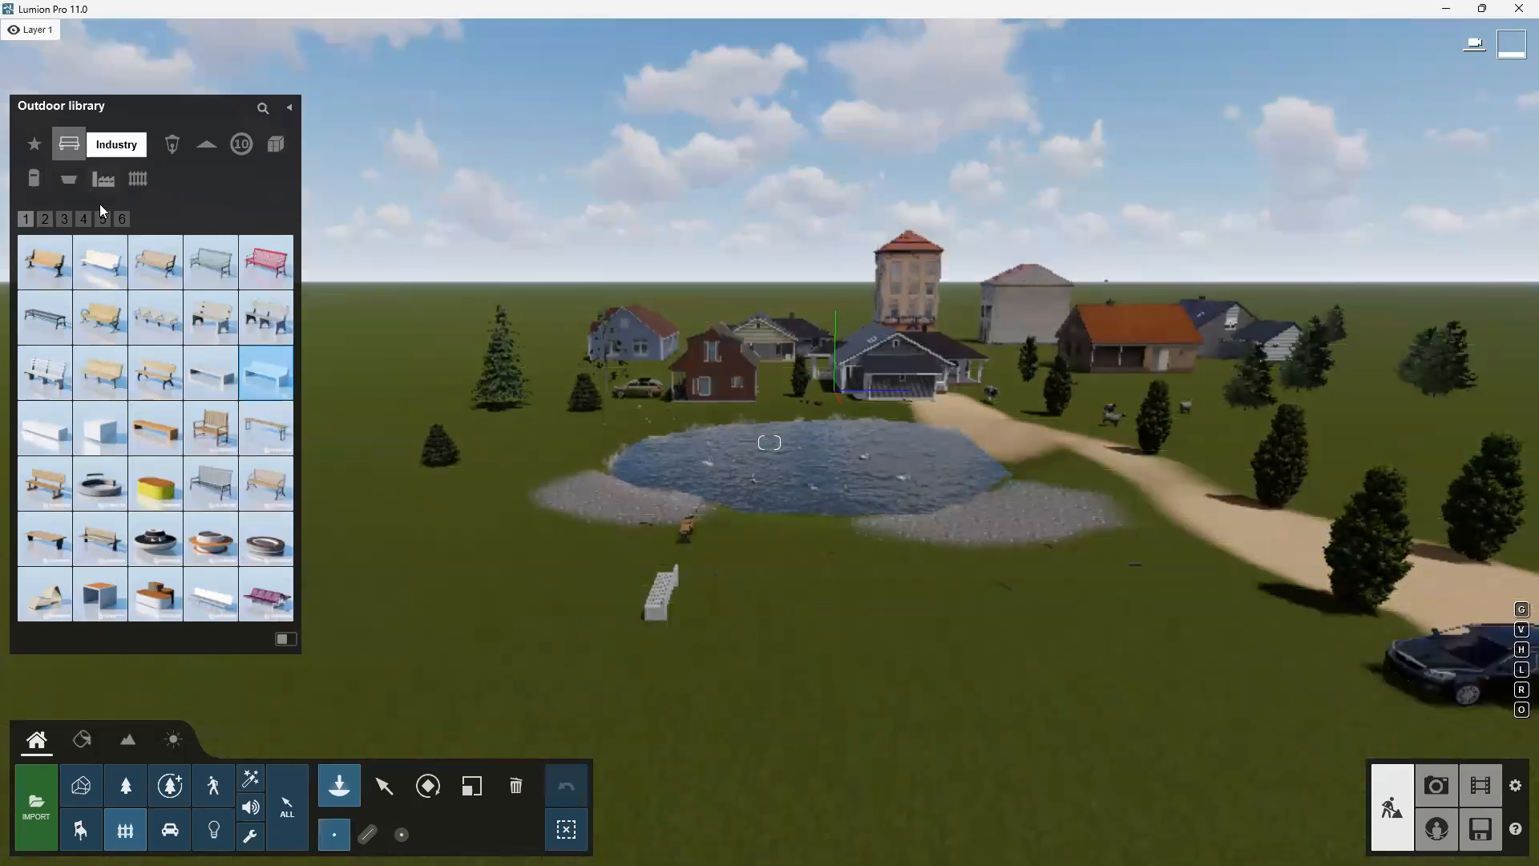
Place a seated man from the People and Animals library on the wooden bench facing the lake
left_click(215, 789)
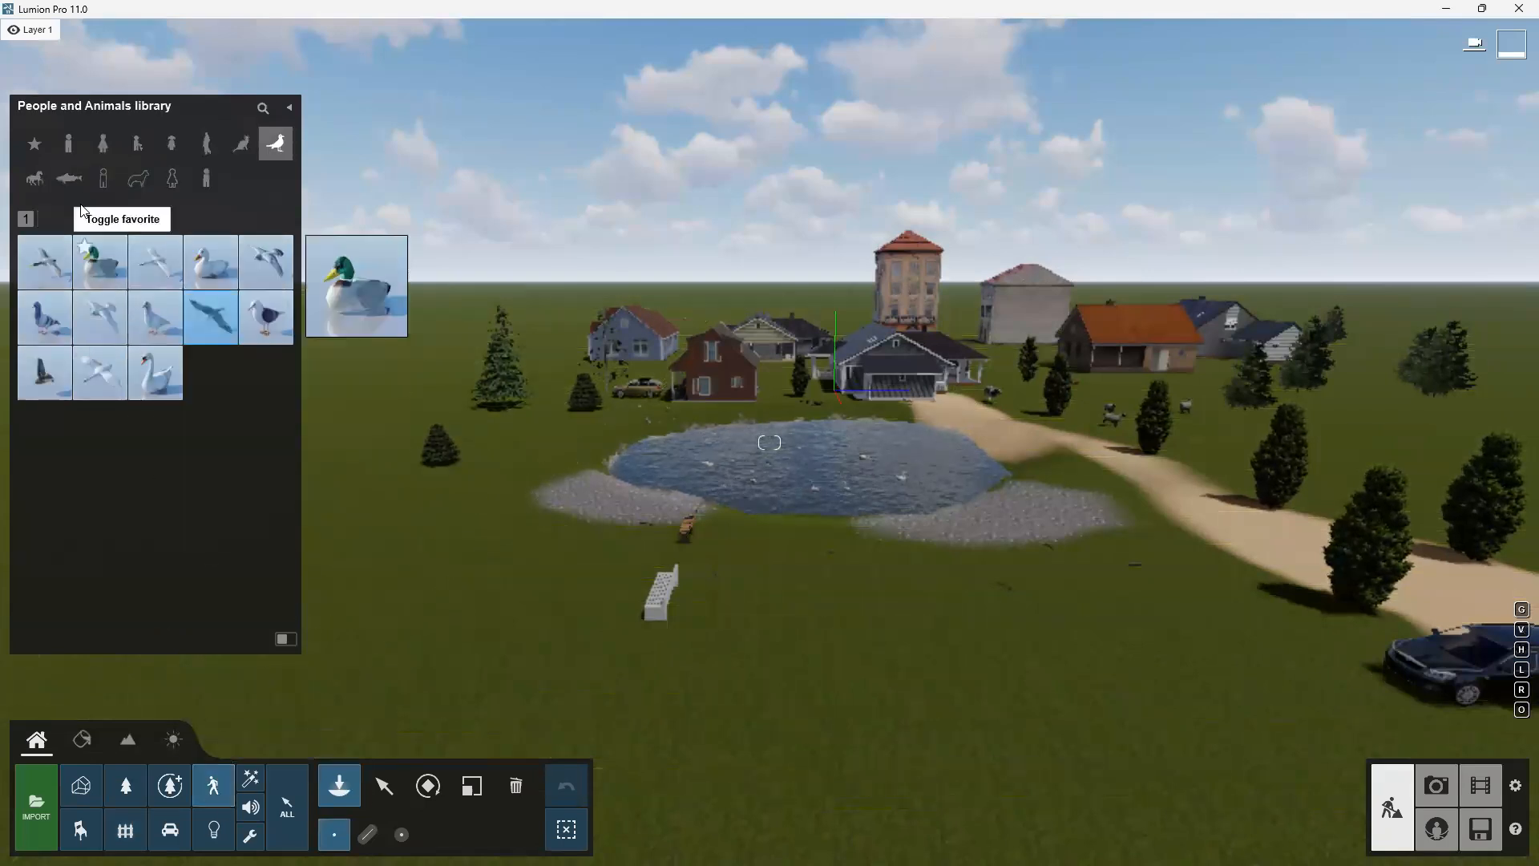
left_click(79, 147)
left_click(63, 372)
key("w")
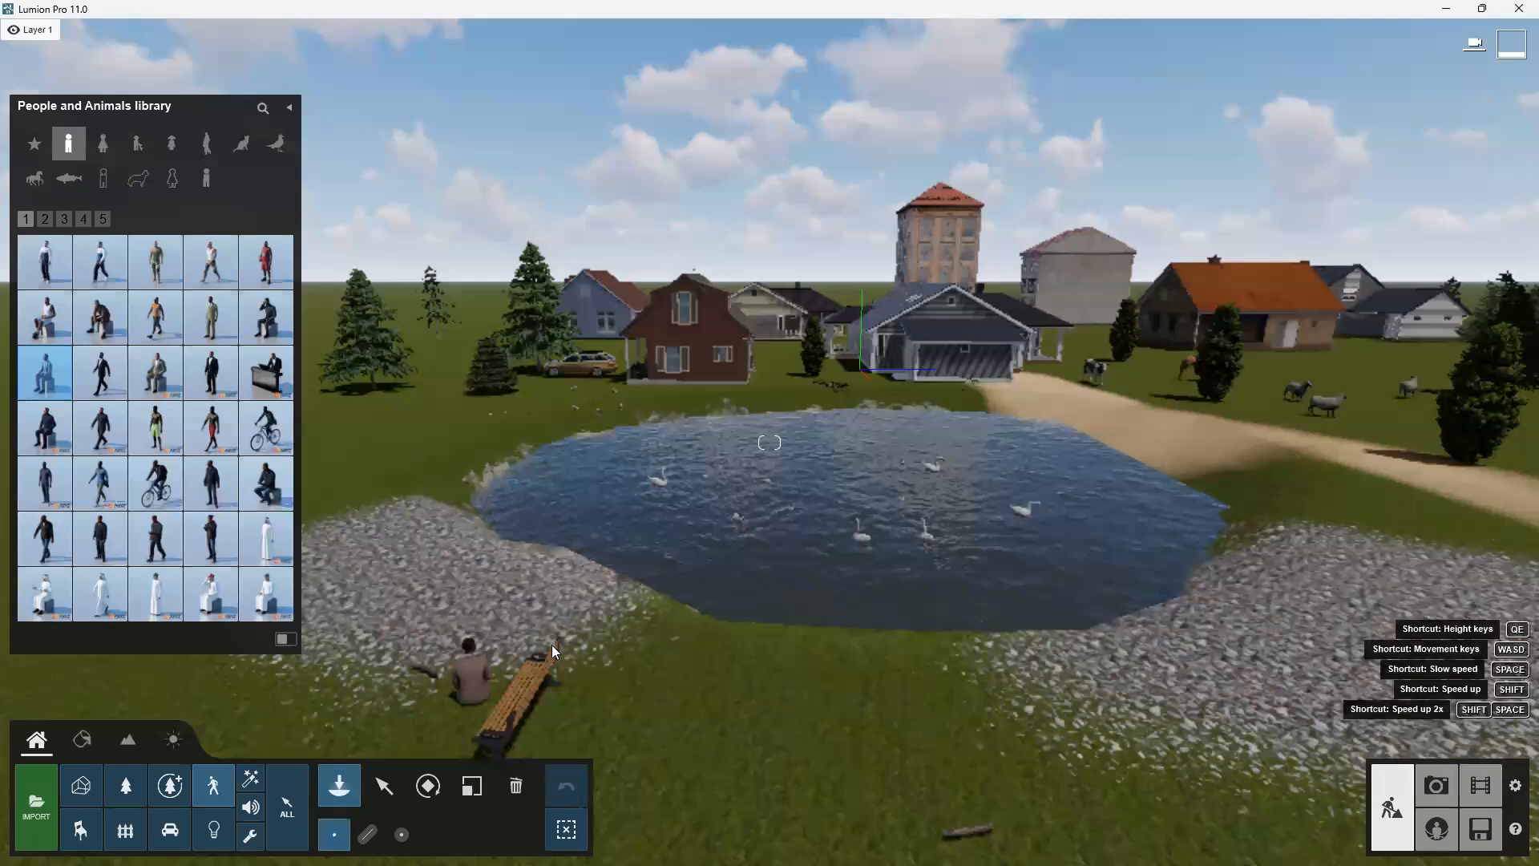
key("w")
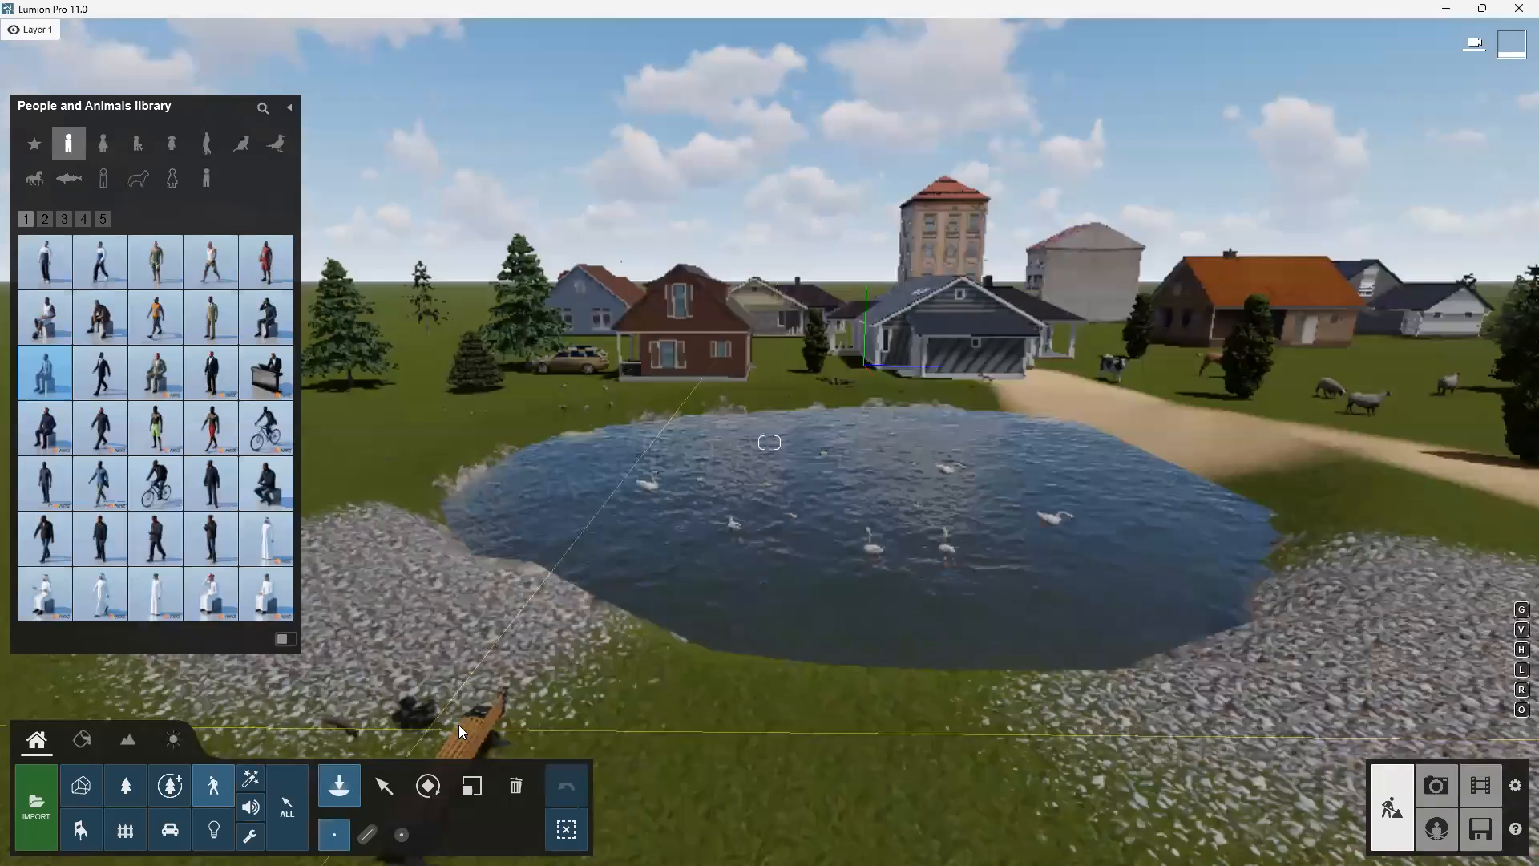
key("s")
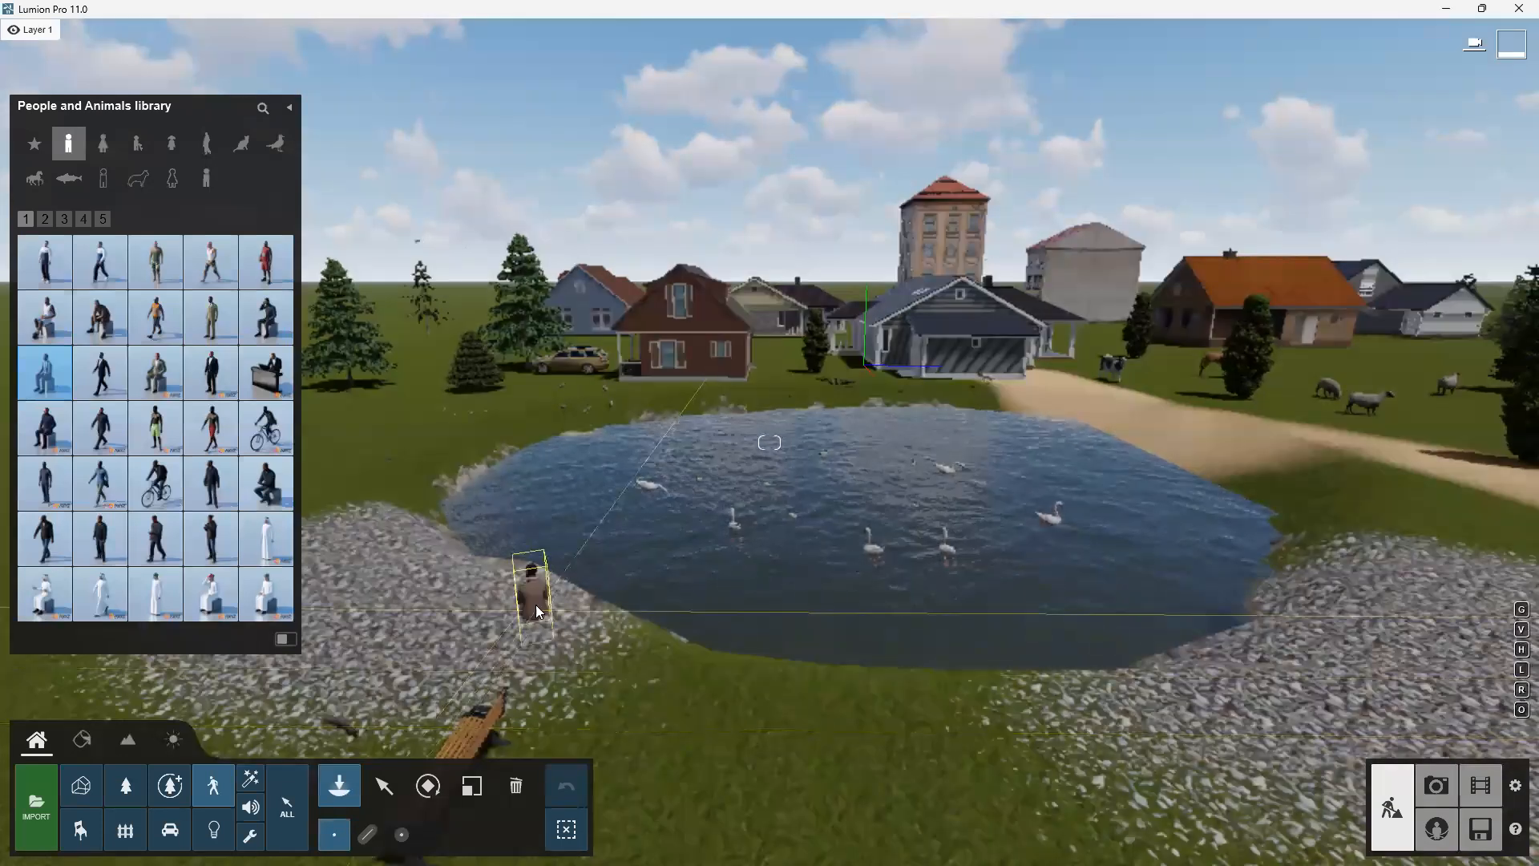
key("w")
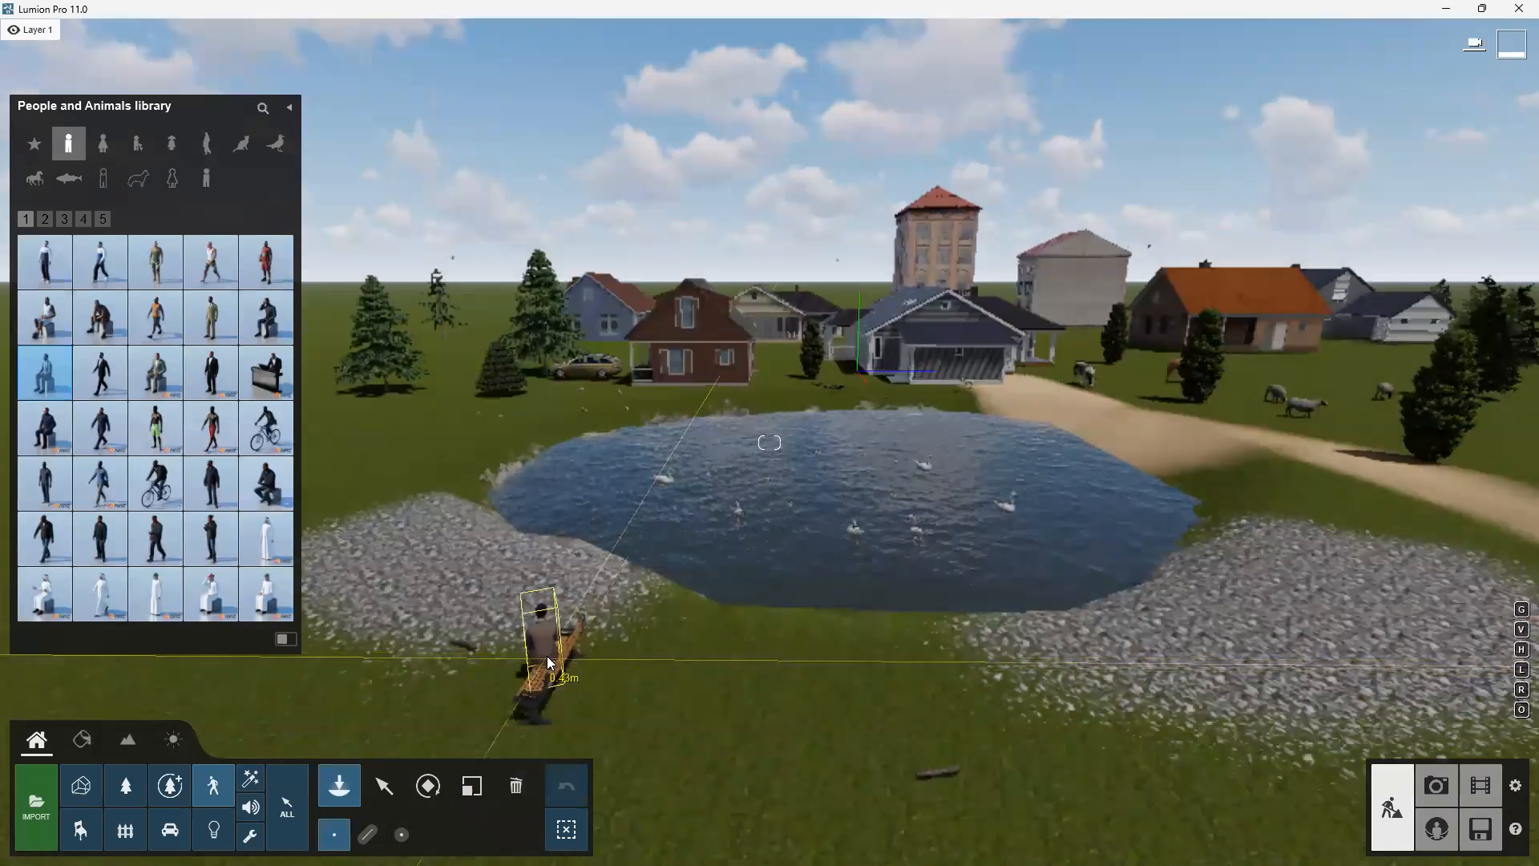
left_click(551, 662)
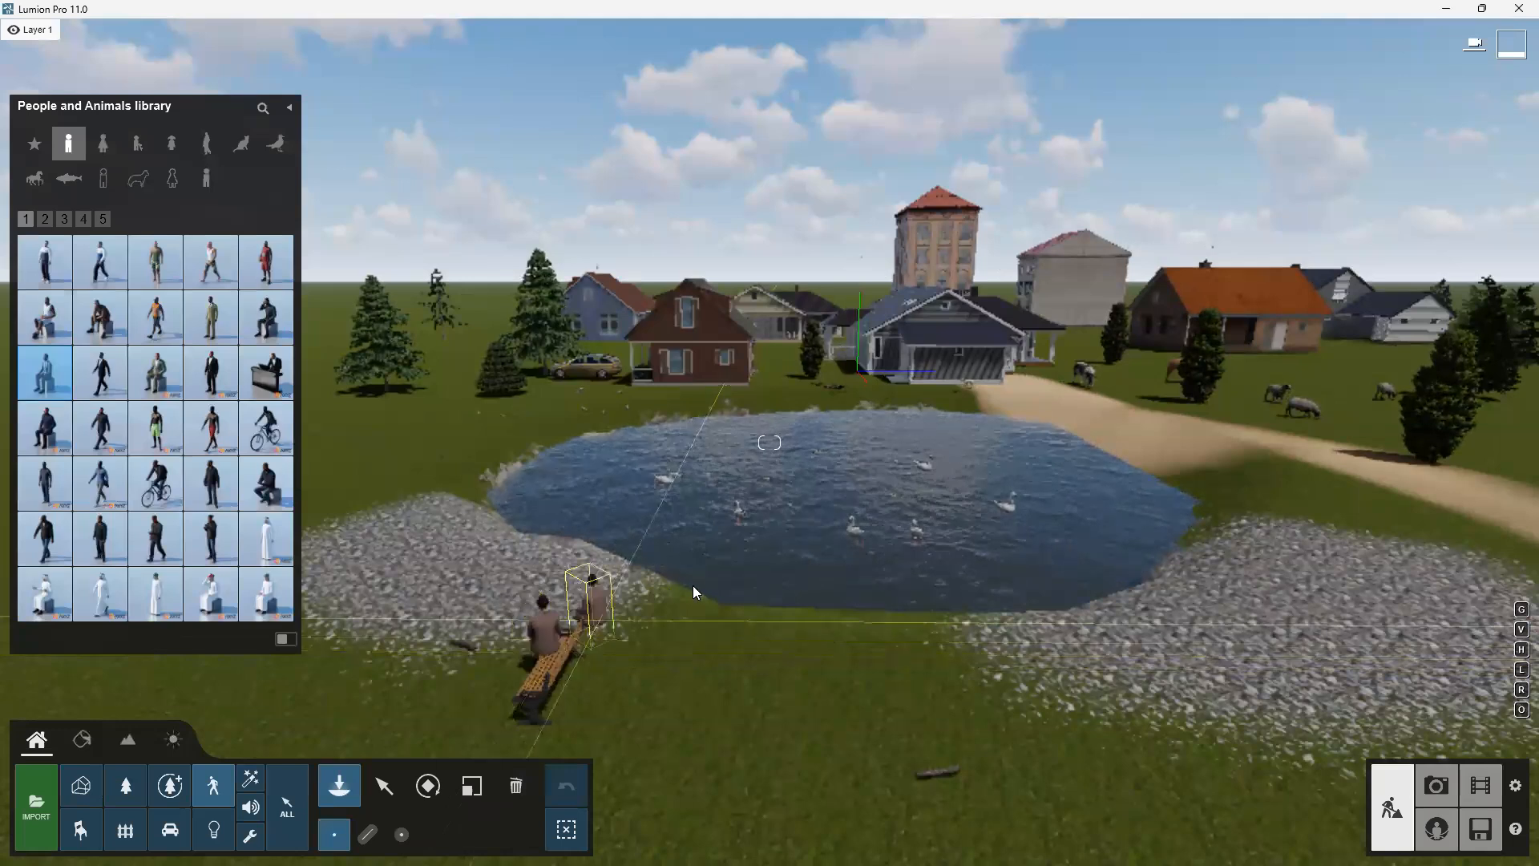
Place a second copy of the seated man on the lawn beside the white bench
key("s")
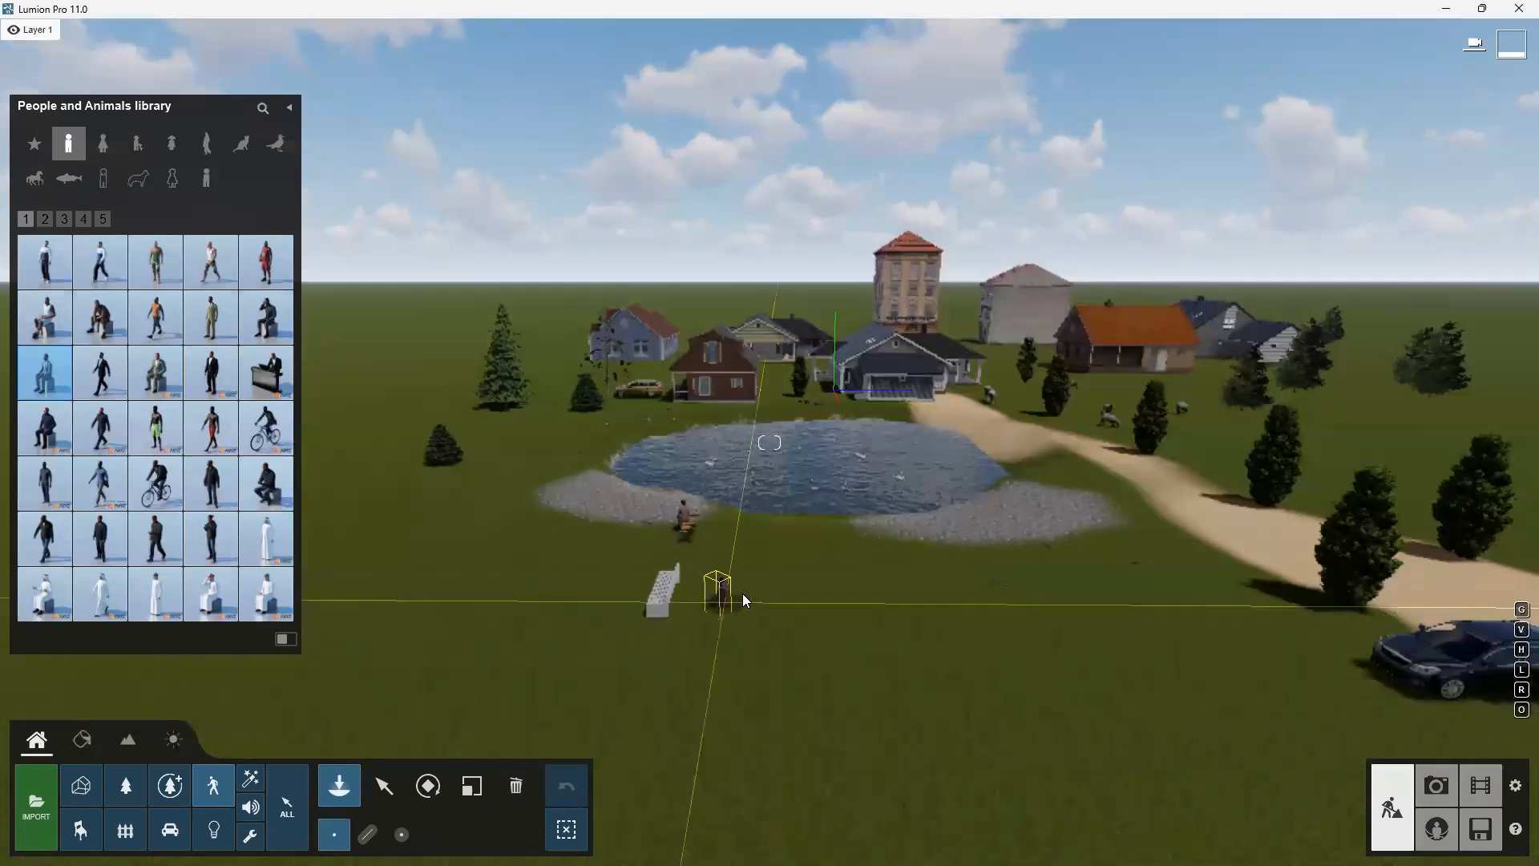
key("s")
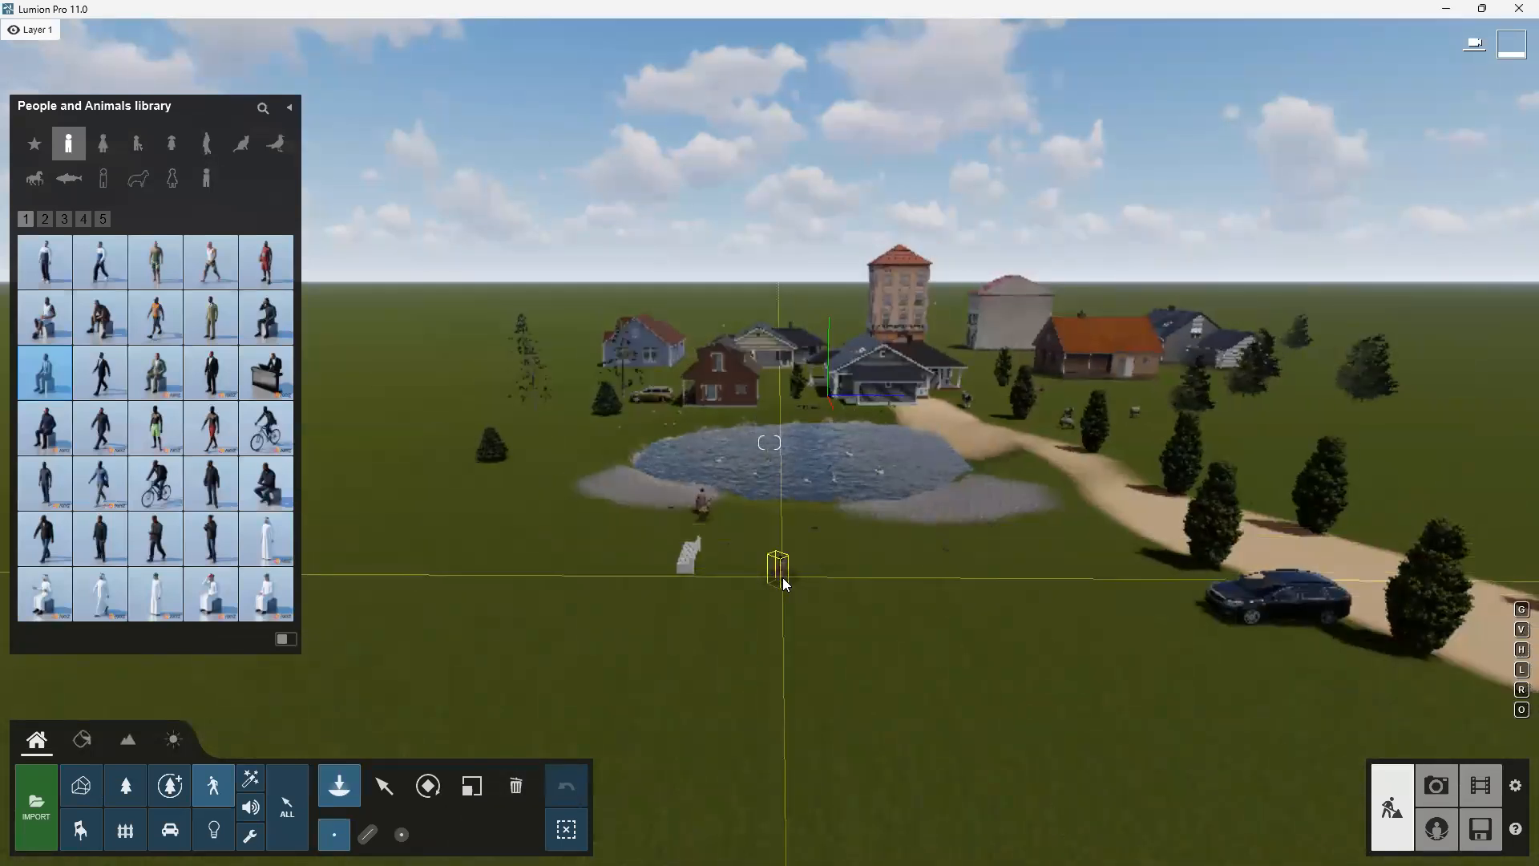
left_click(834, 569)
key("s")
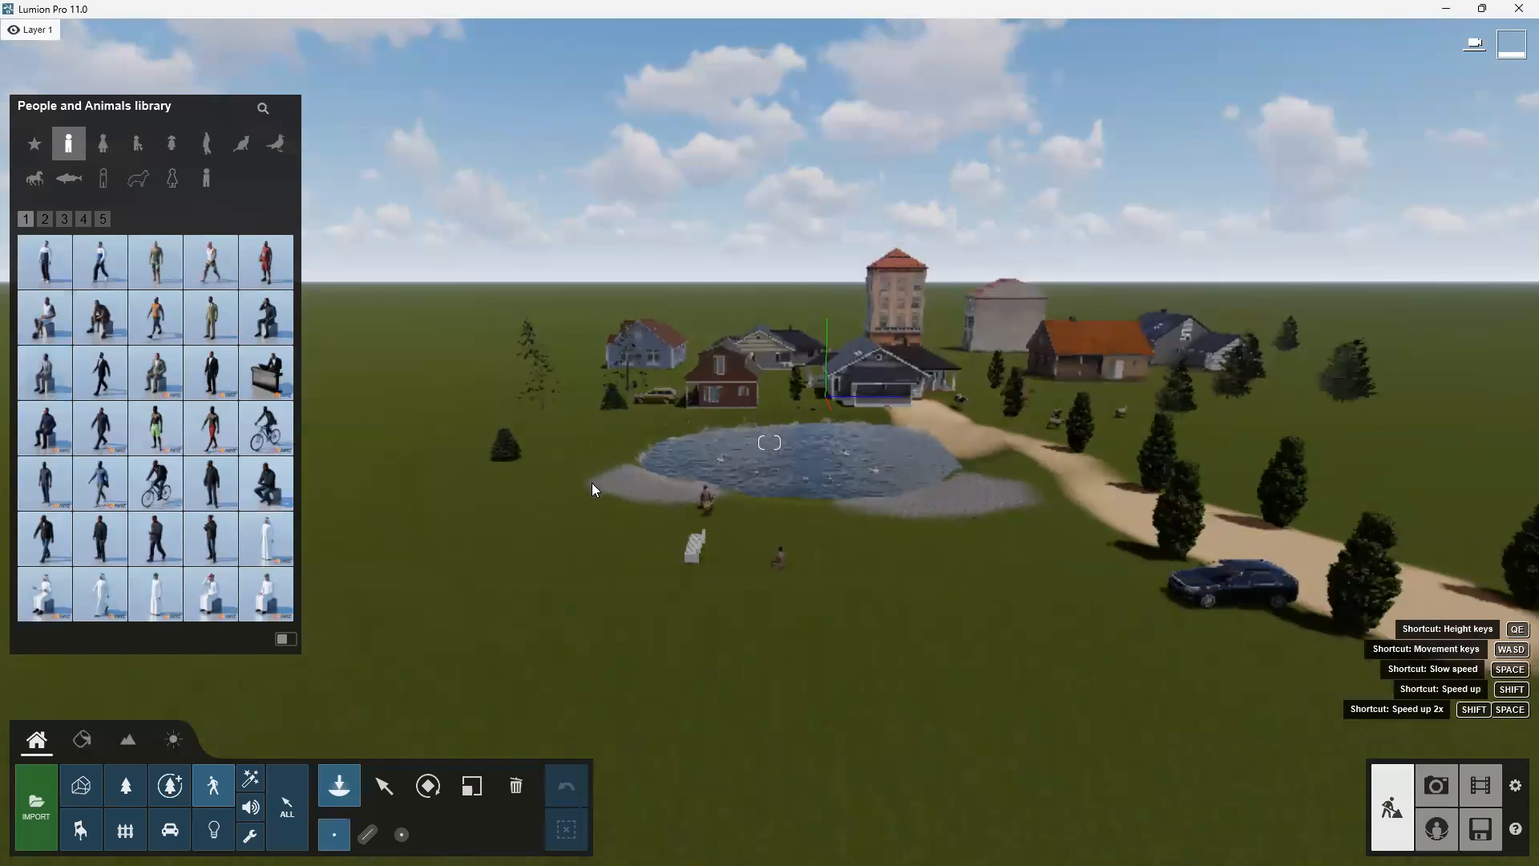
key("s")
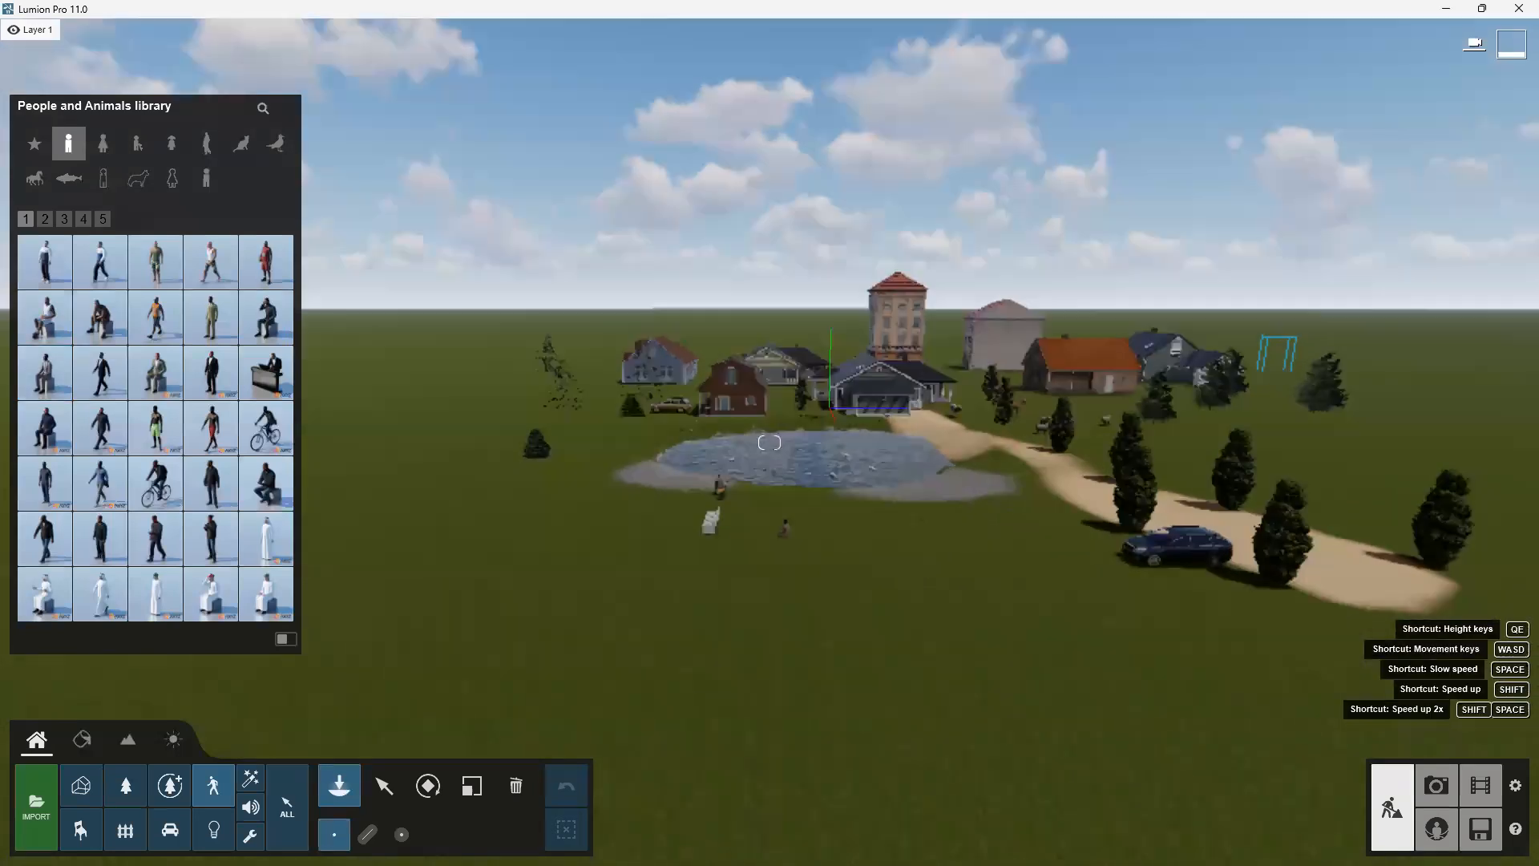
key("w")
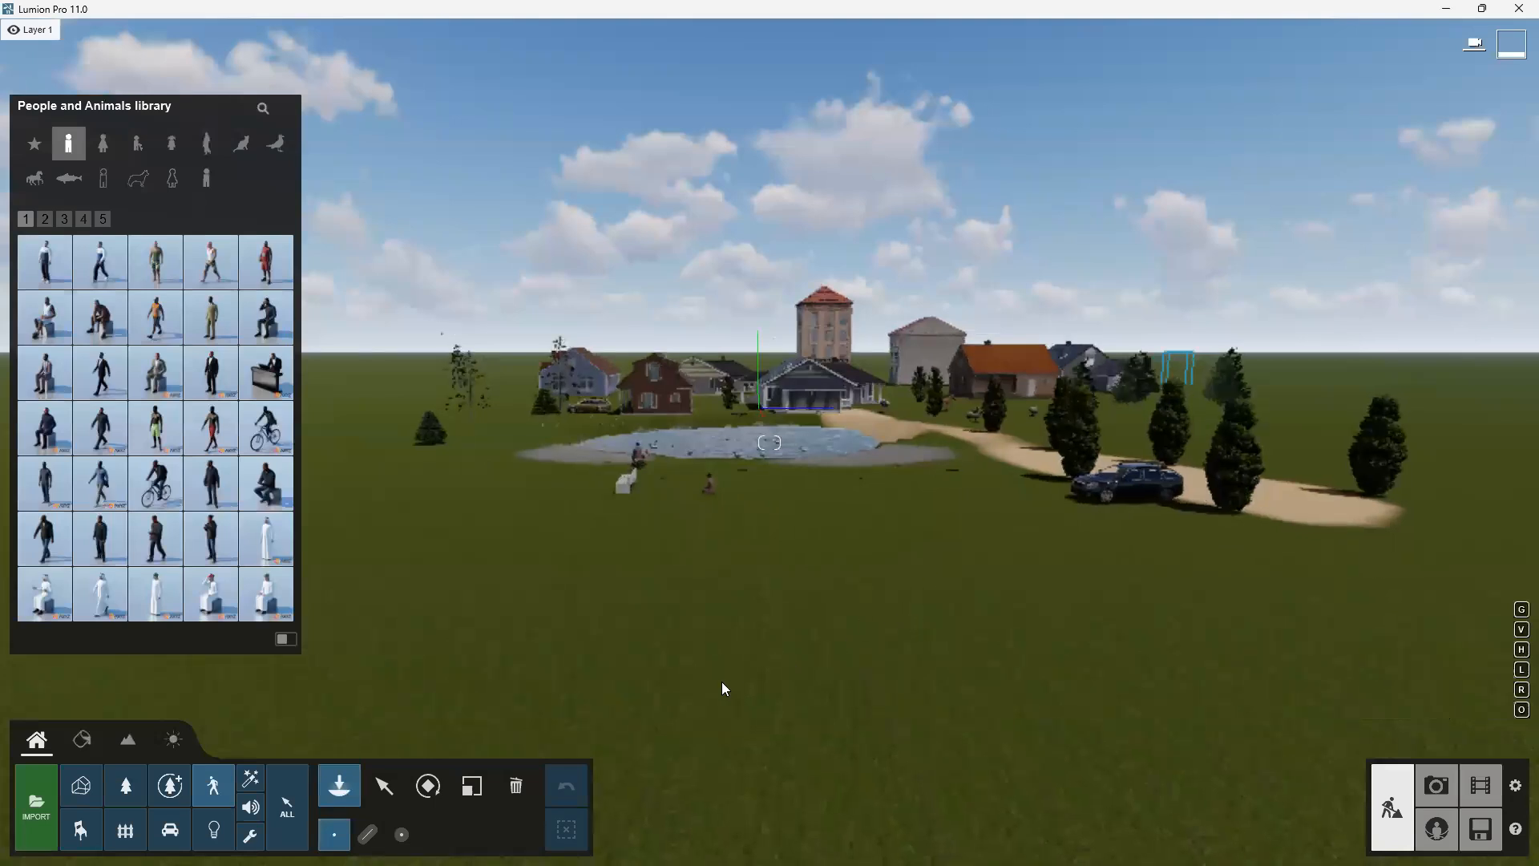
key("s")
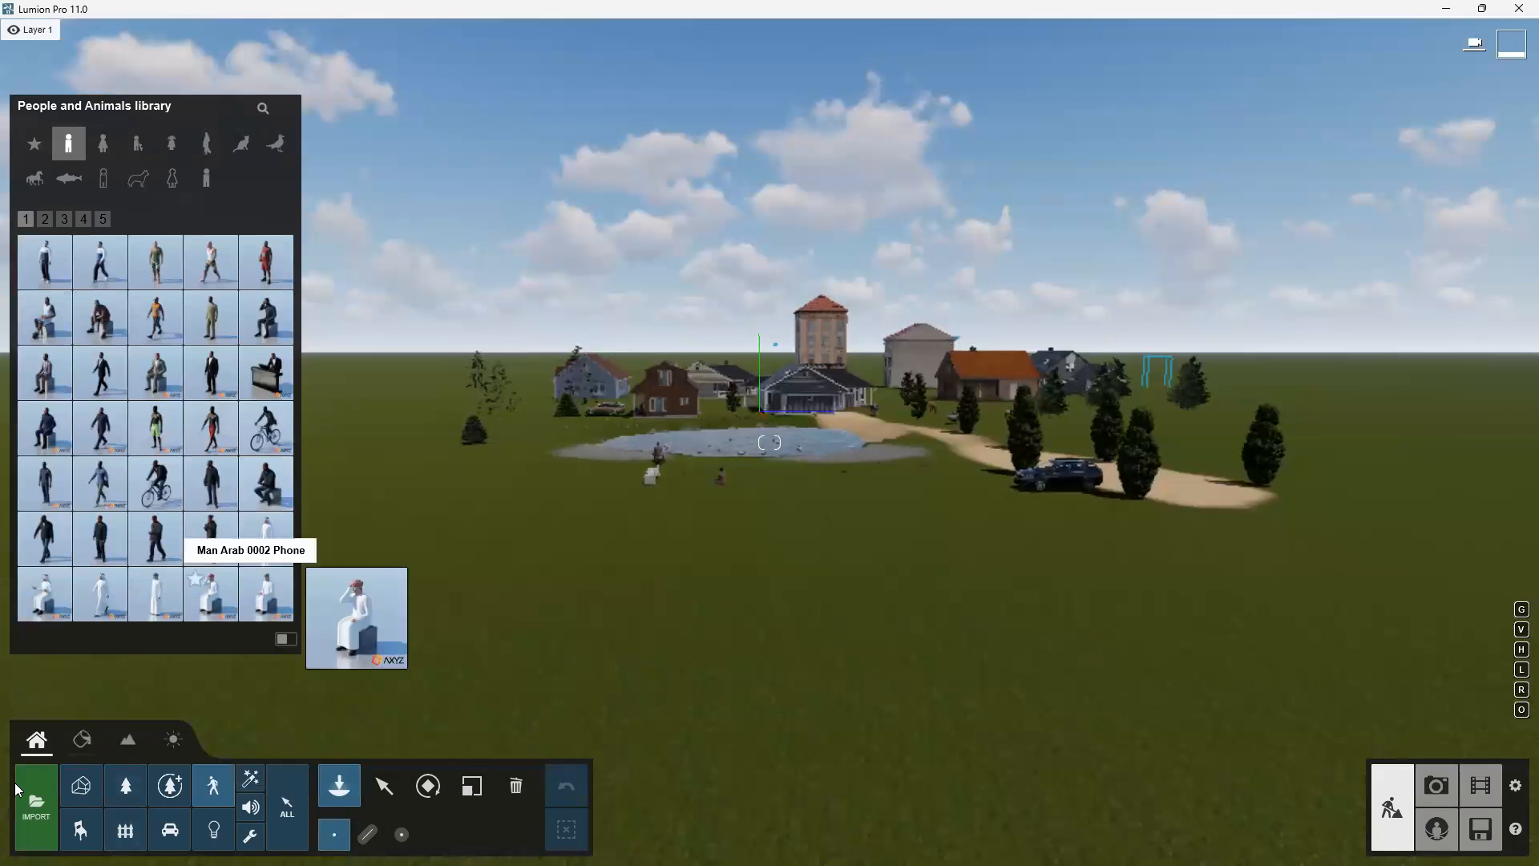
Select the ChineseJuniper B3 tree at the near end of the sand path and test its transparency, leaving it at zero
left_click(134, 790)
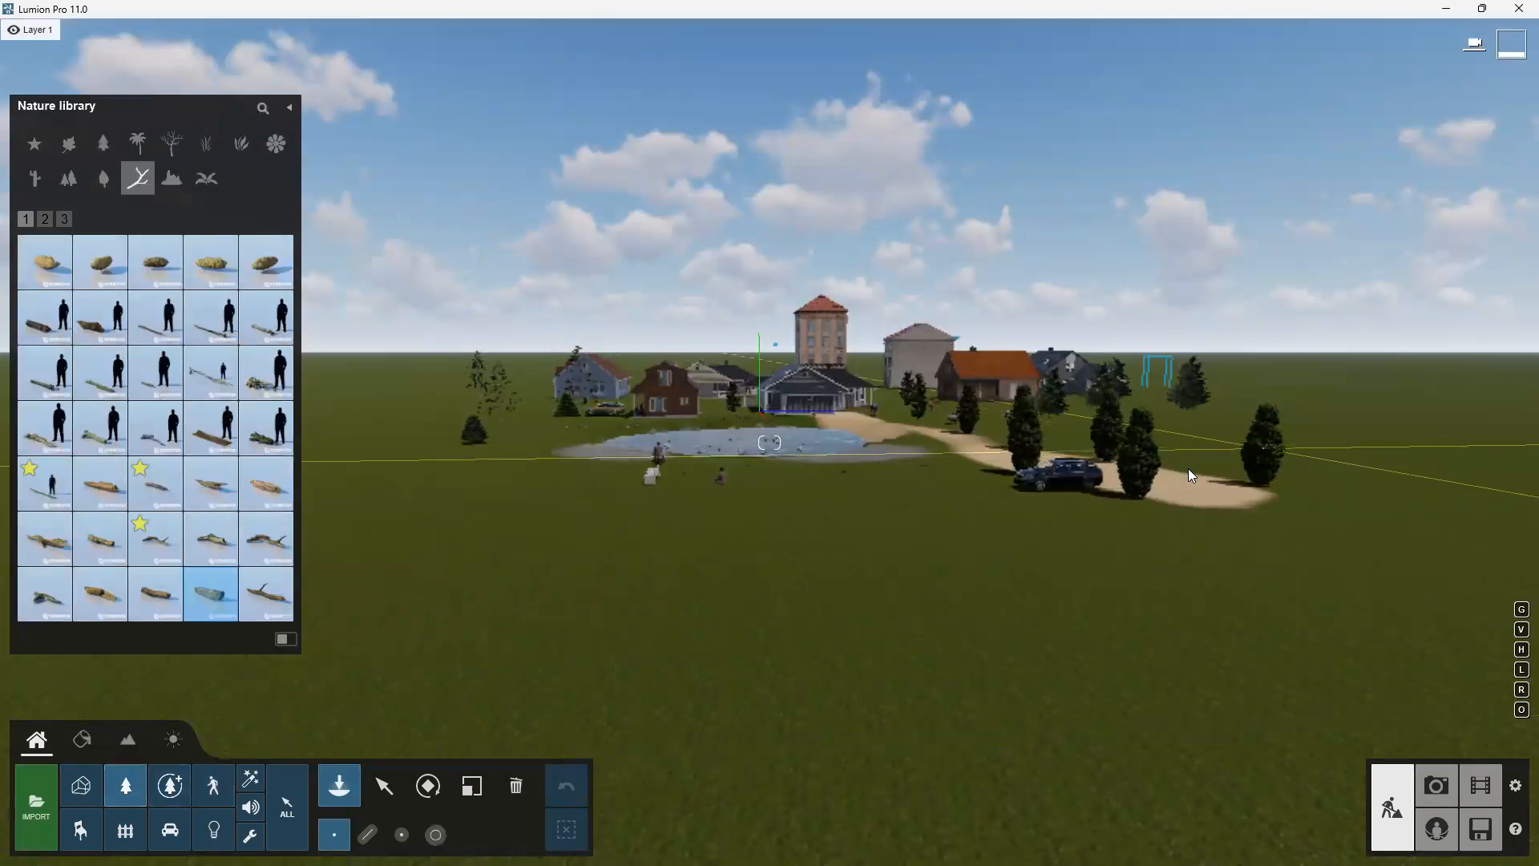
left_click(384, 787)
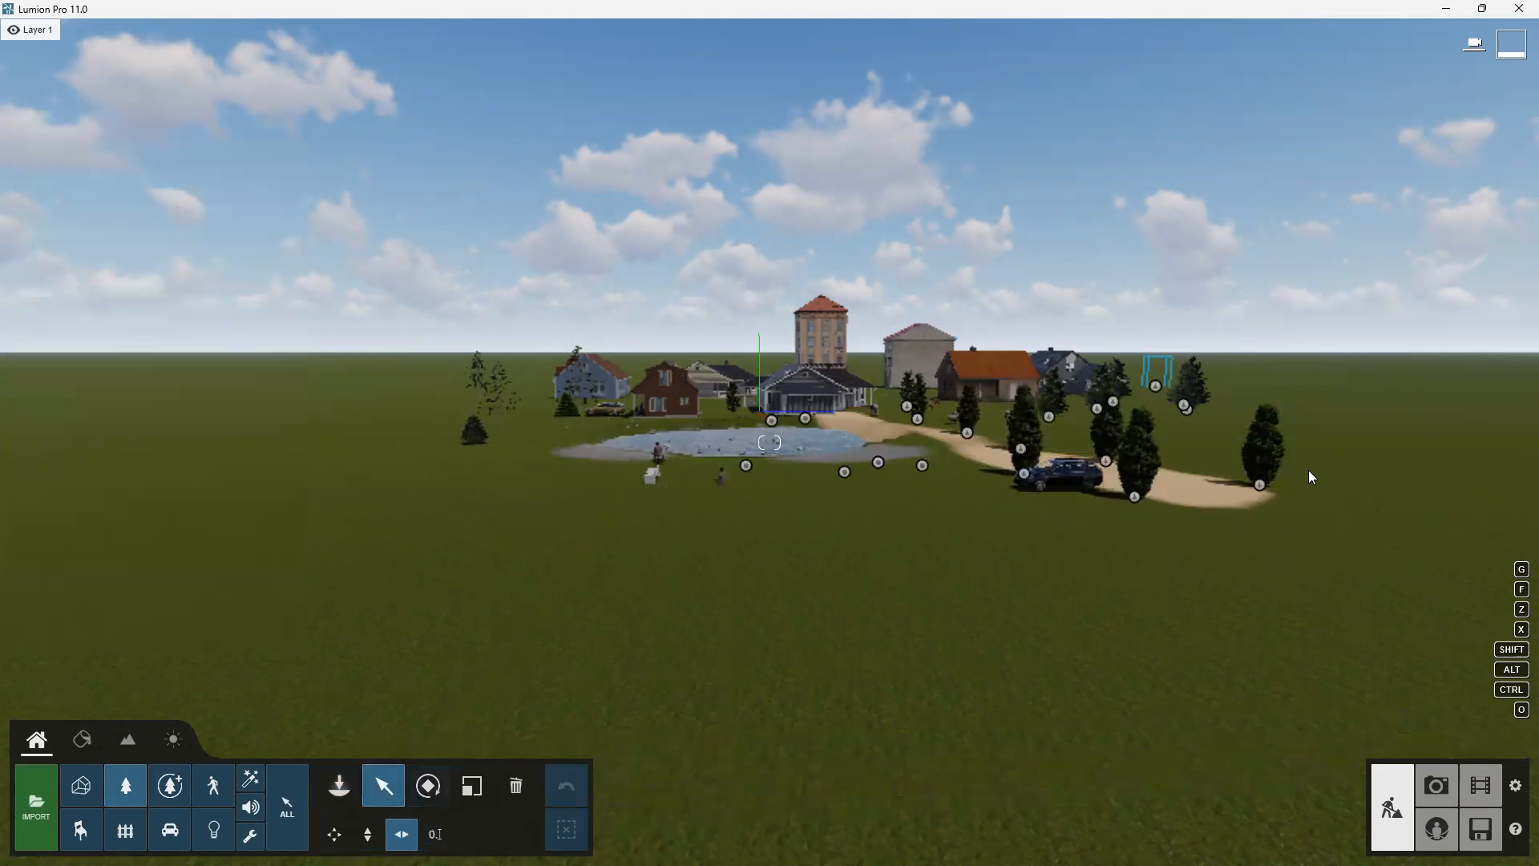
left_click(1264, 478)
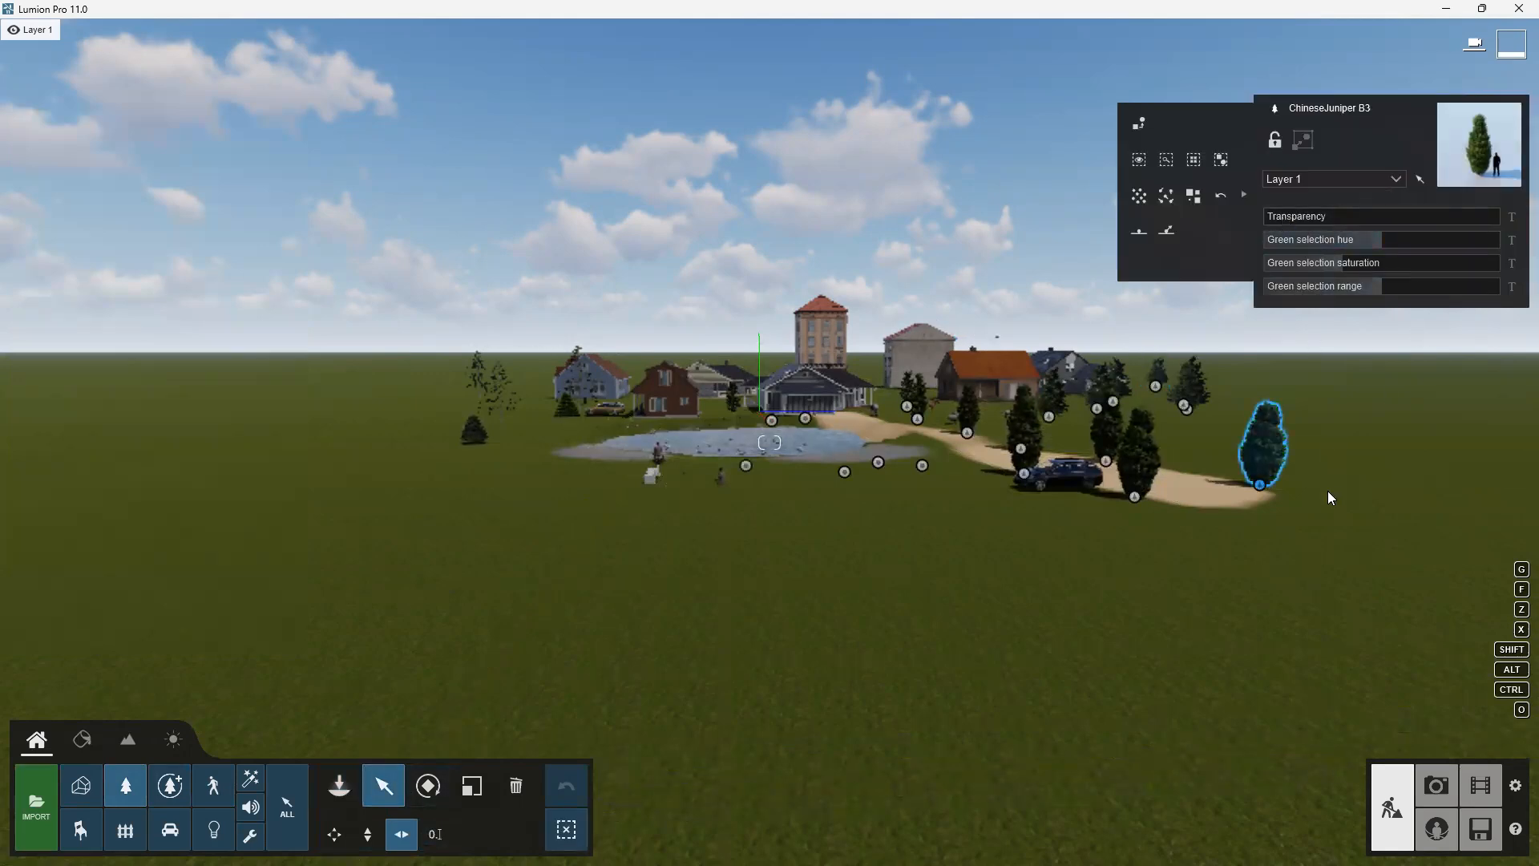
key("w")
key("s")
right_click_drag(984, 516, 988, 515)
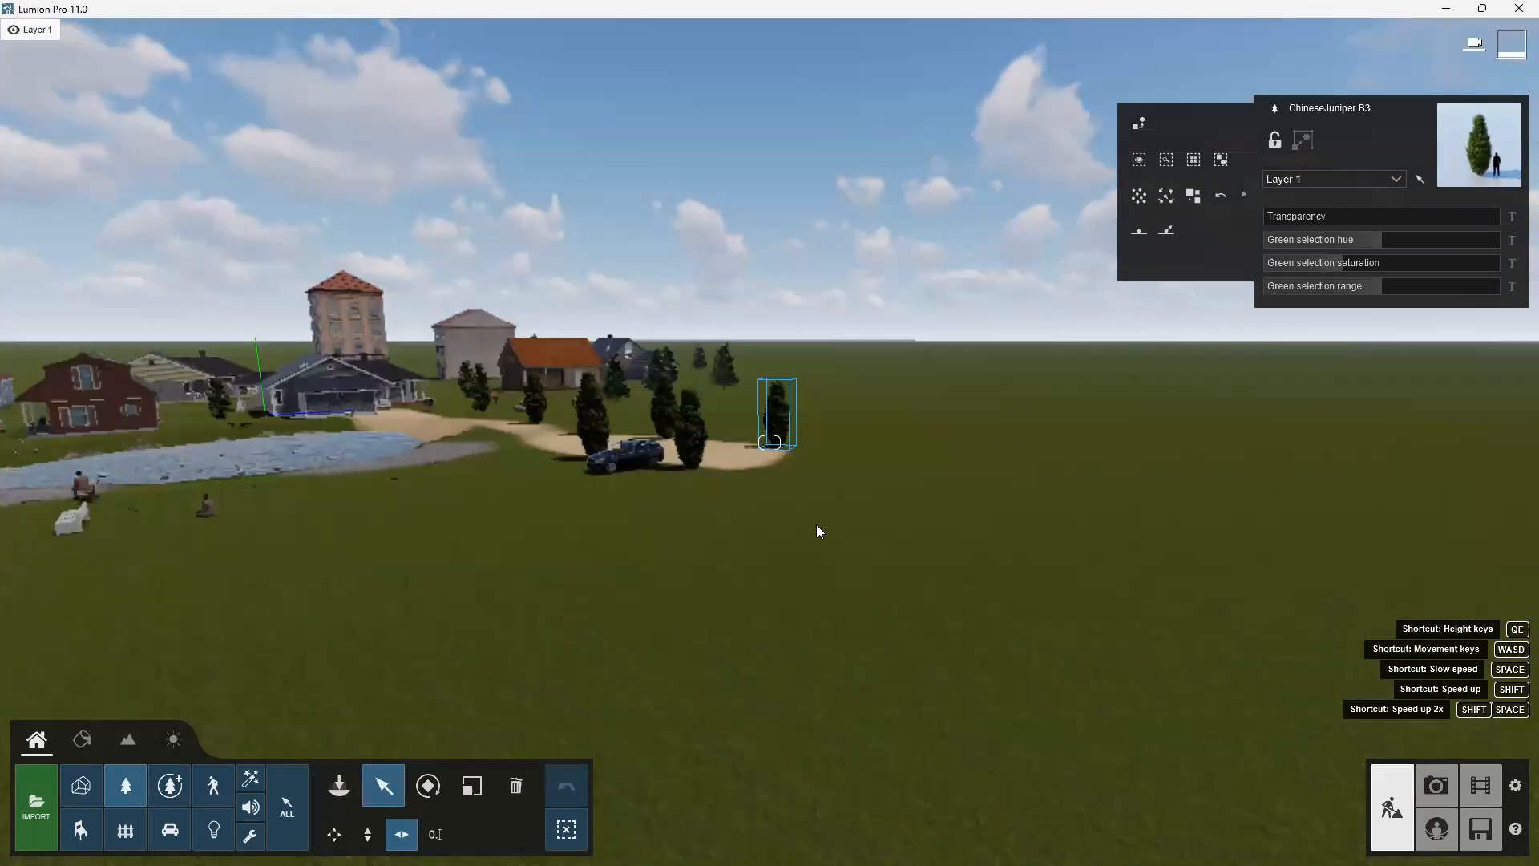
key("w")
key("w")
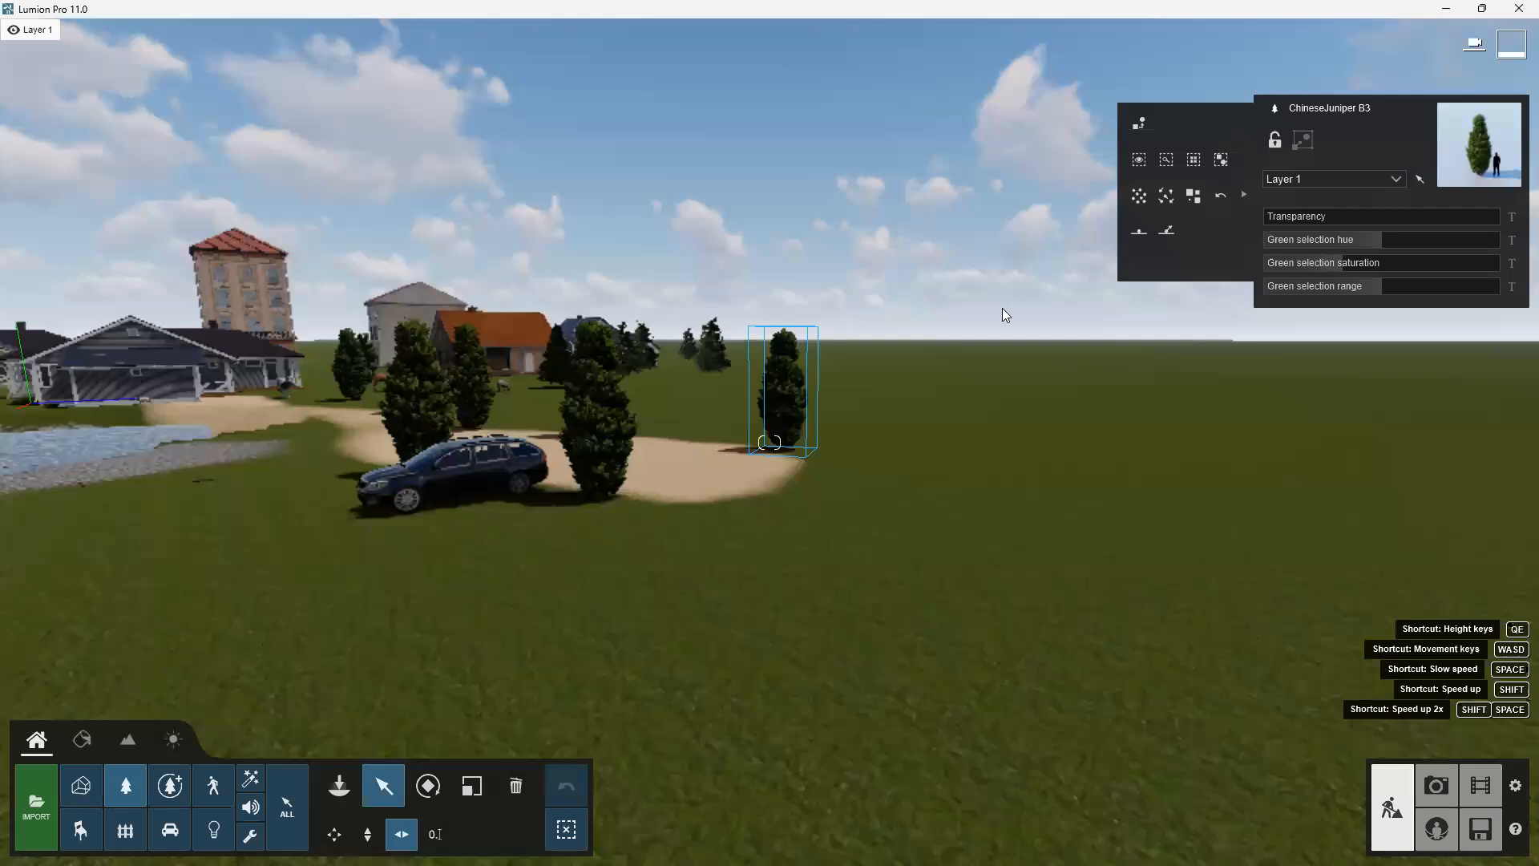
key("w")
left_click_drag(1319, 217, 1257, 234)
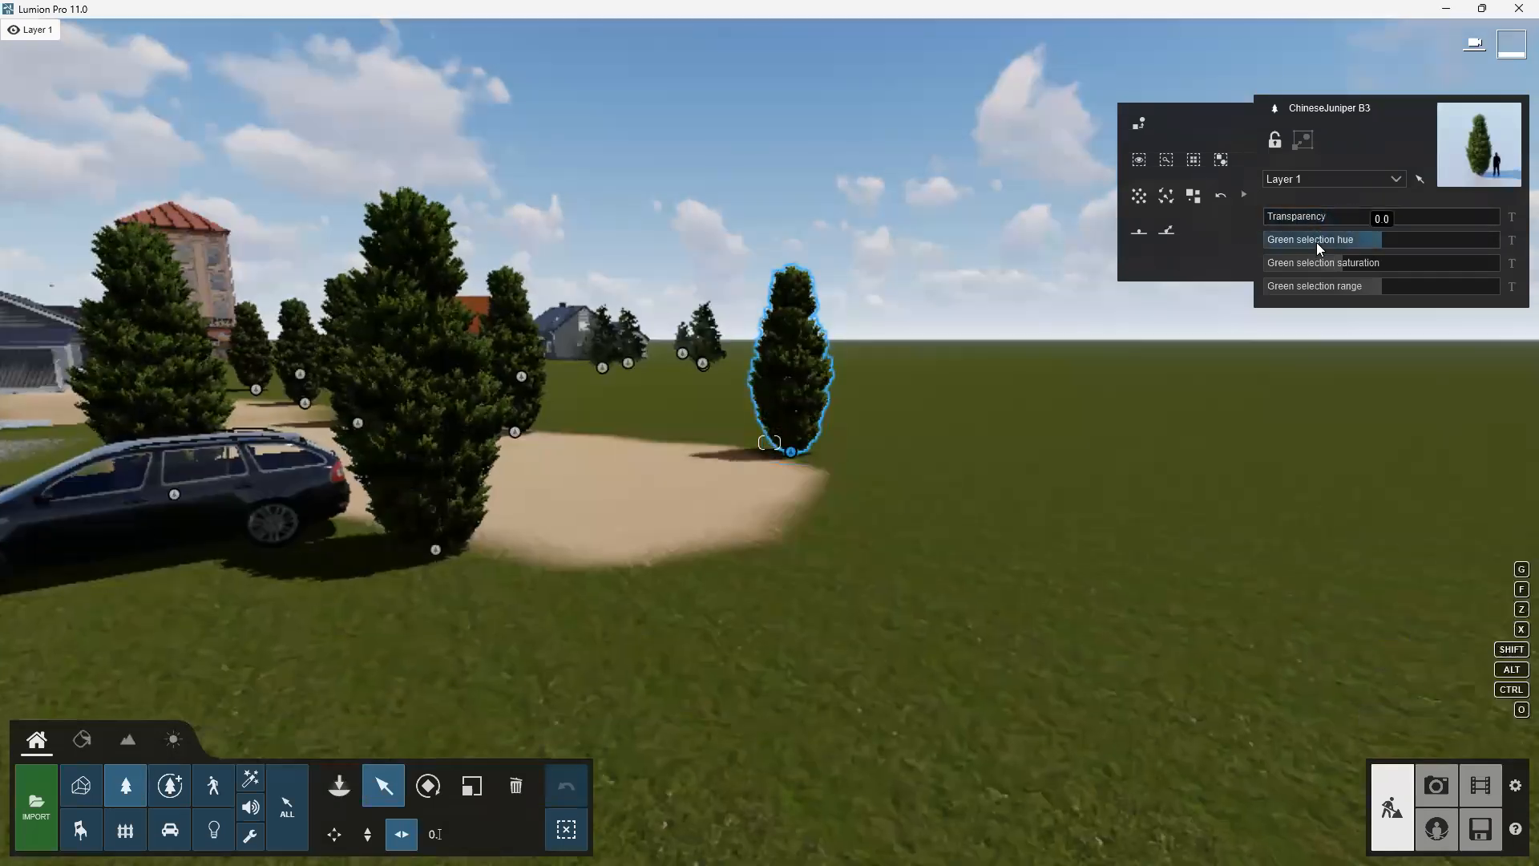
Recolour the selected juniper with green selection hue at maximum, saturation at about half and range at about a quarter
left_click_drag(1384, 244, 1471, 252)
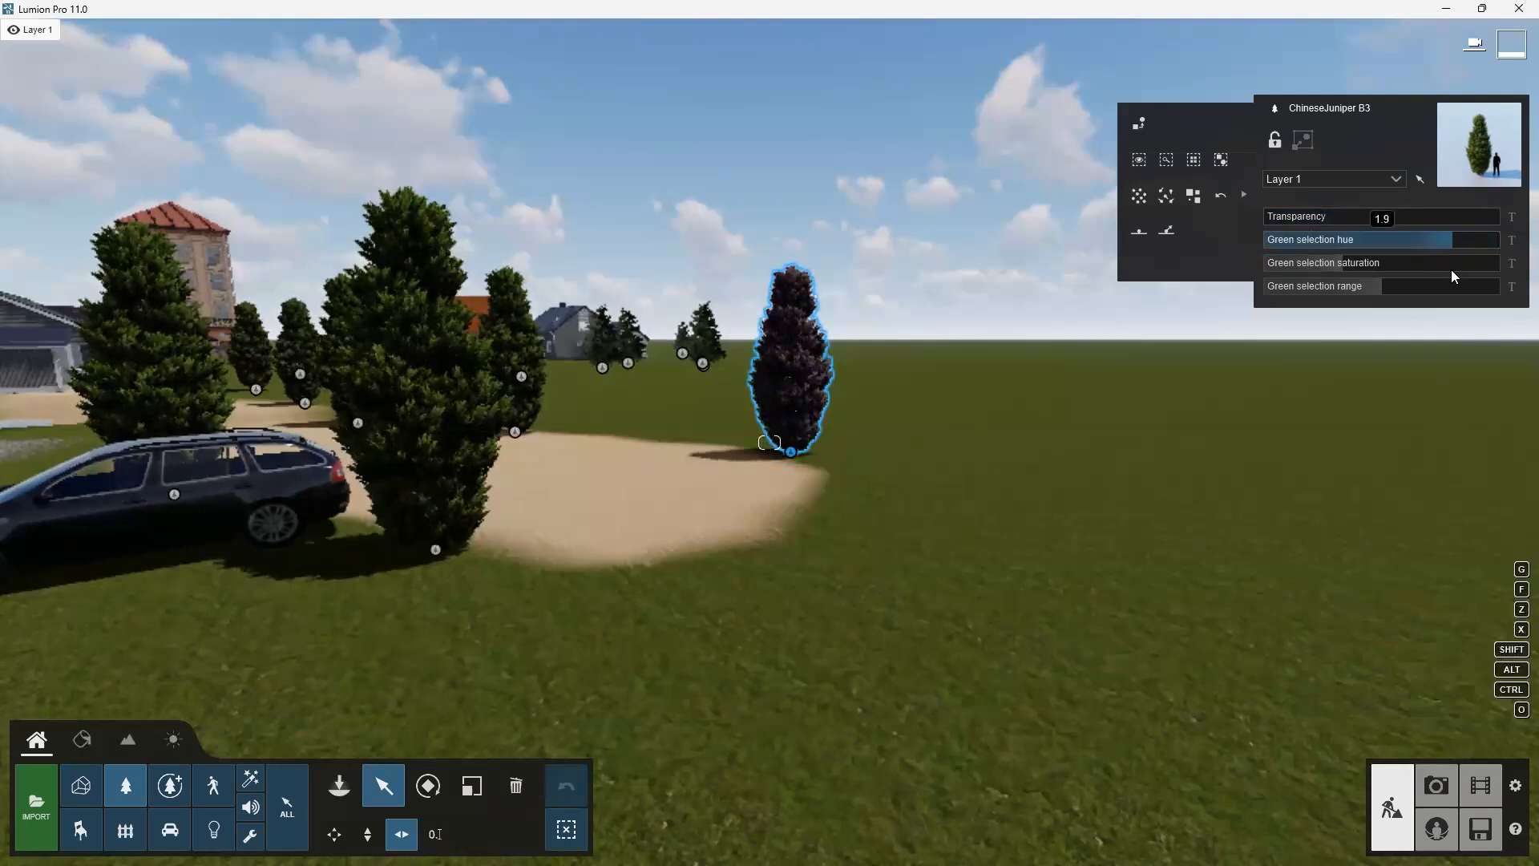
left_click_drag(1414, 273, 1514, 285)
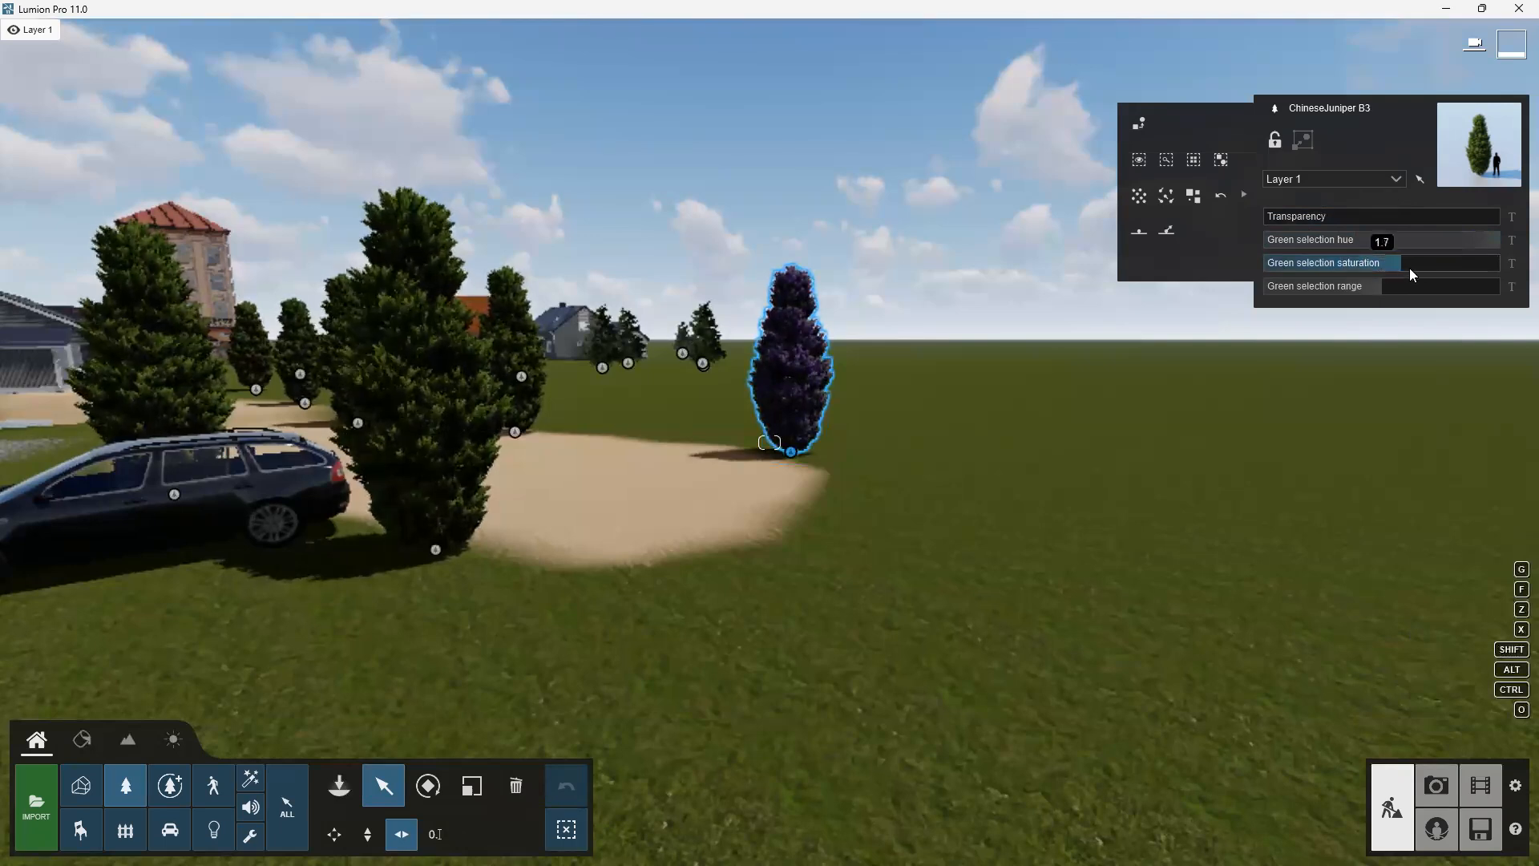
left_click_drag(1442, 278, 1376, 288)
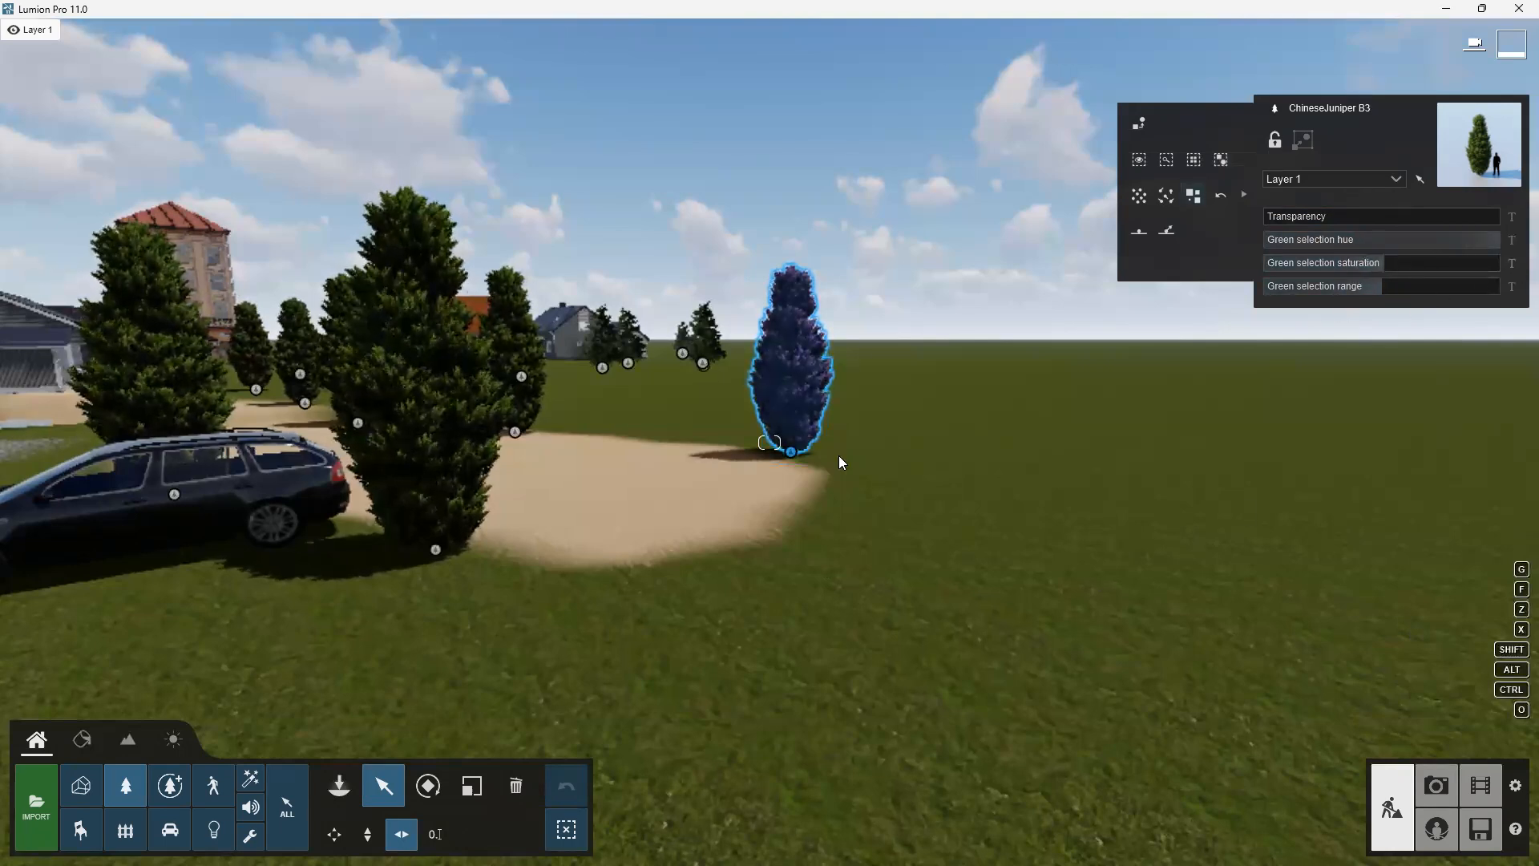
mouse_move(1335, 290)
left_mouse_down()
mouse_move(1350, 289)
mouse_move(1313, 303)
left_mouse_up()
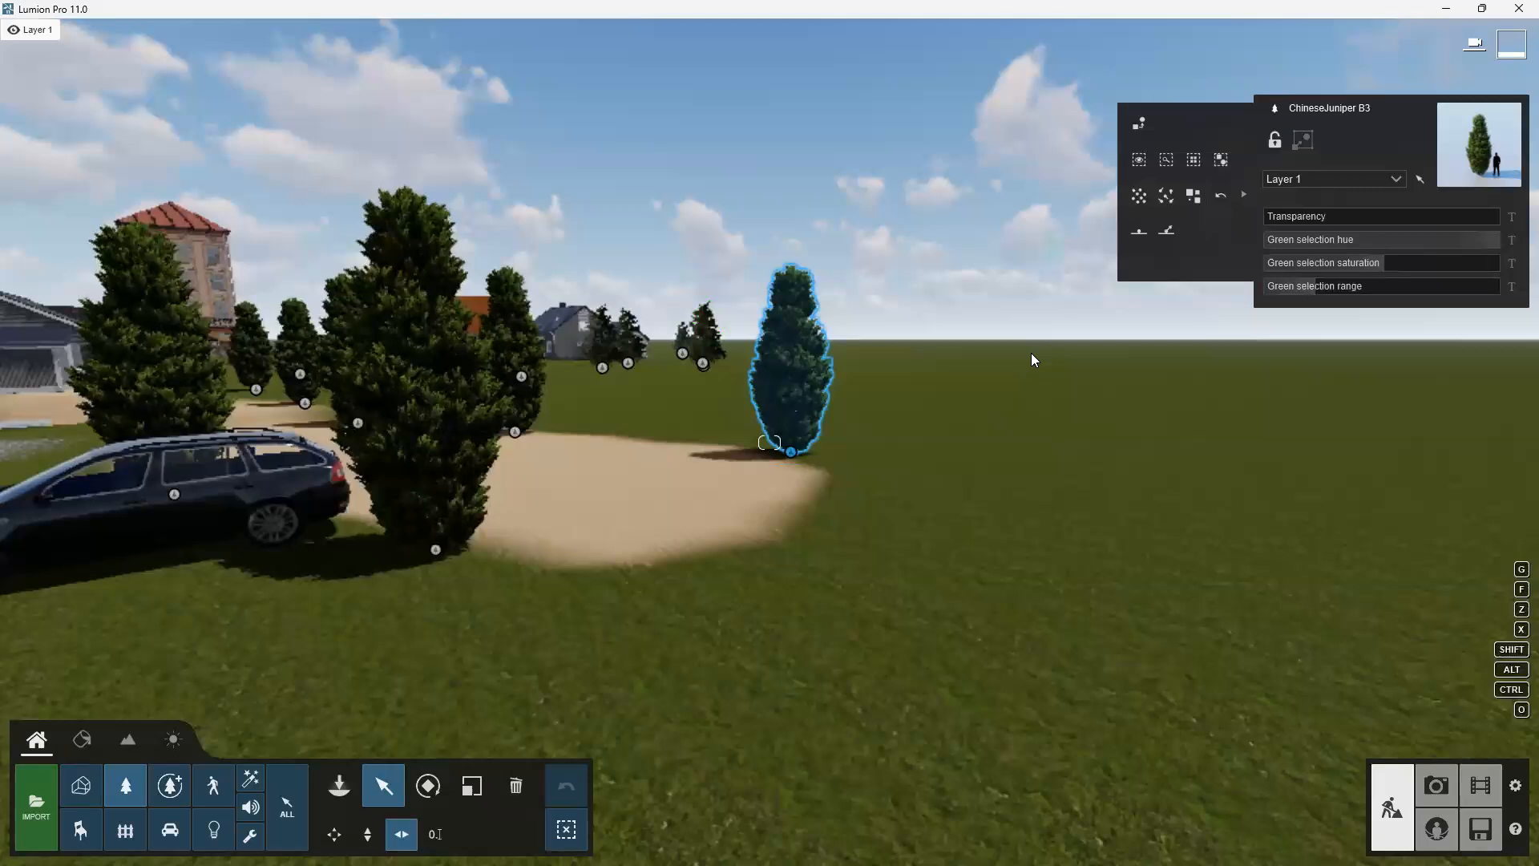
Raise the lights of the dark car beside the sand path to about a third and recolour it a muted greyish blue
key("s")
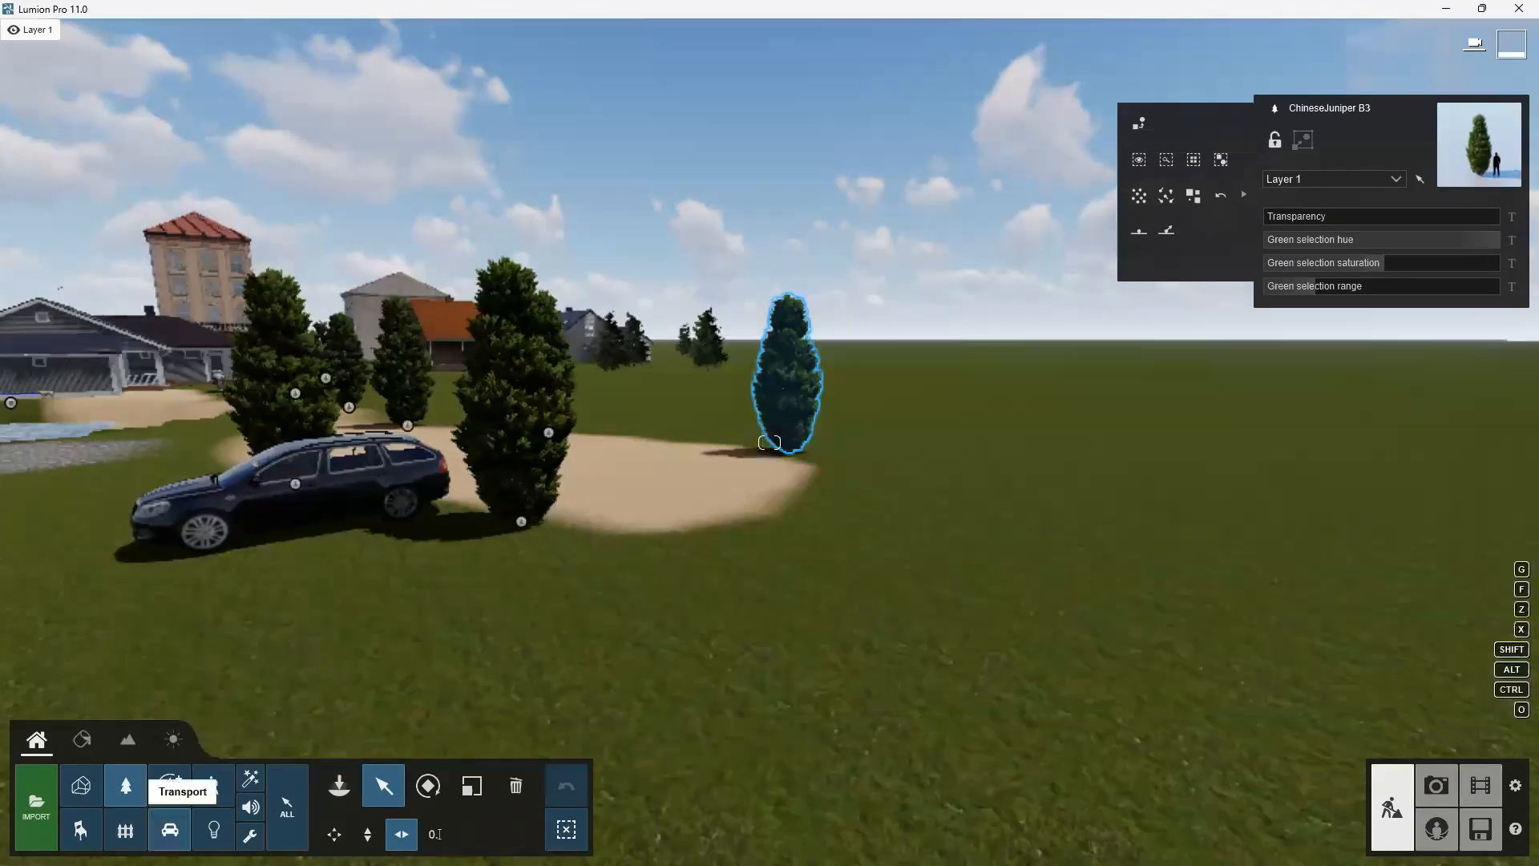
left_click(296, 504)
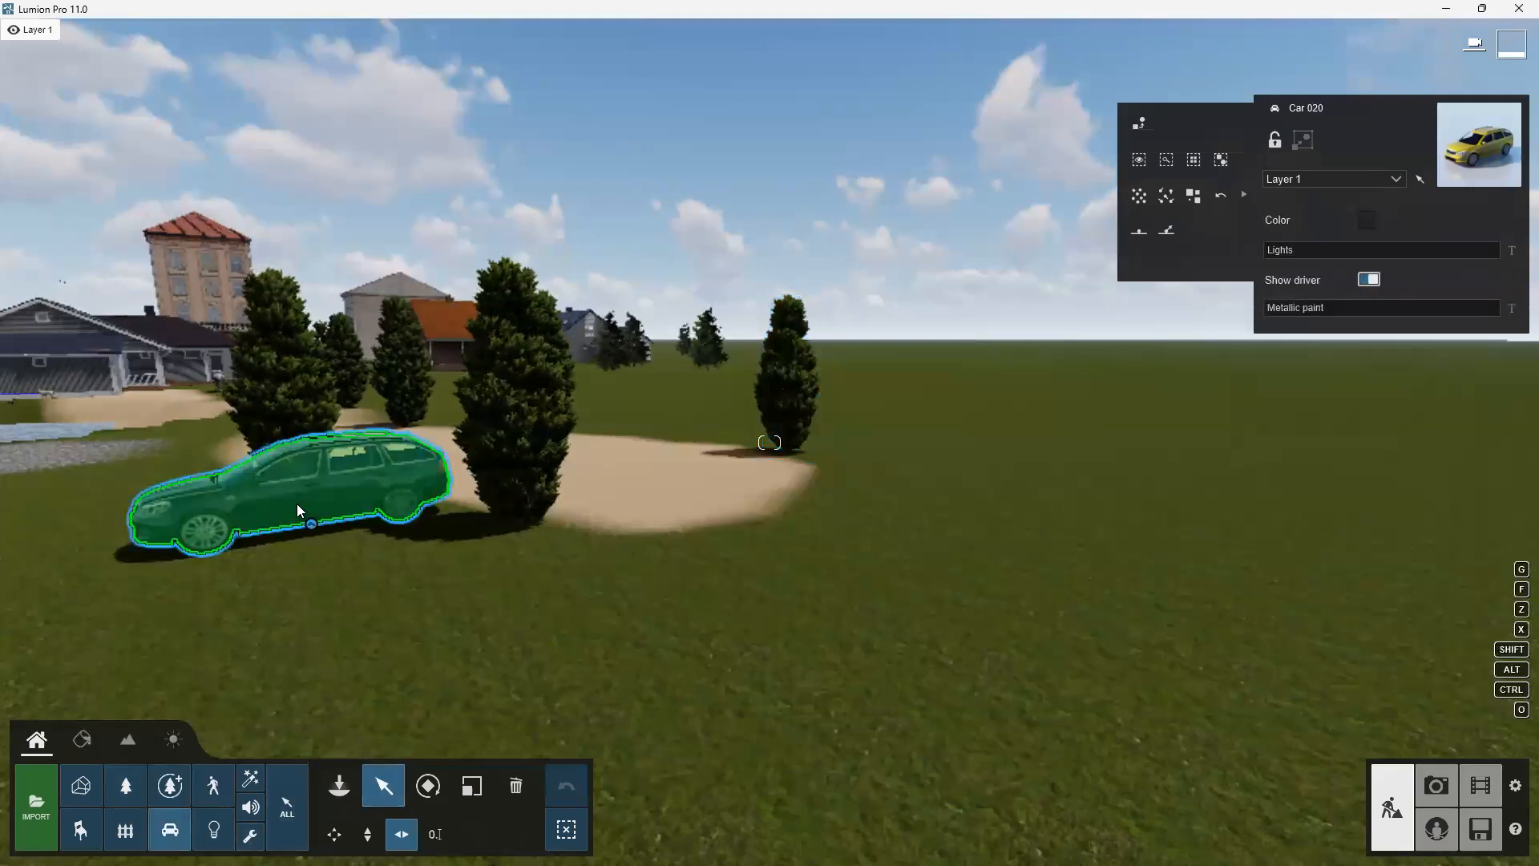
left_click(1347, 250)
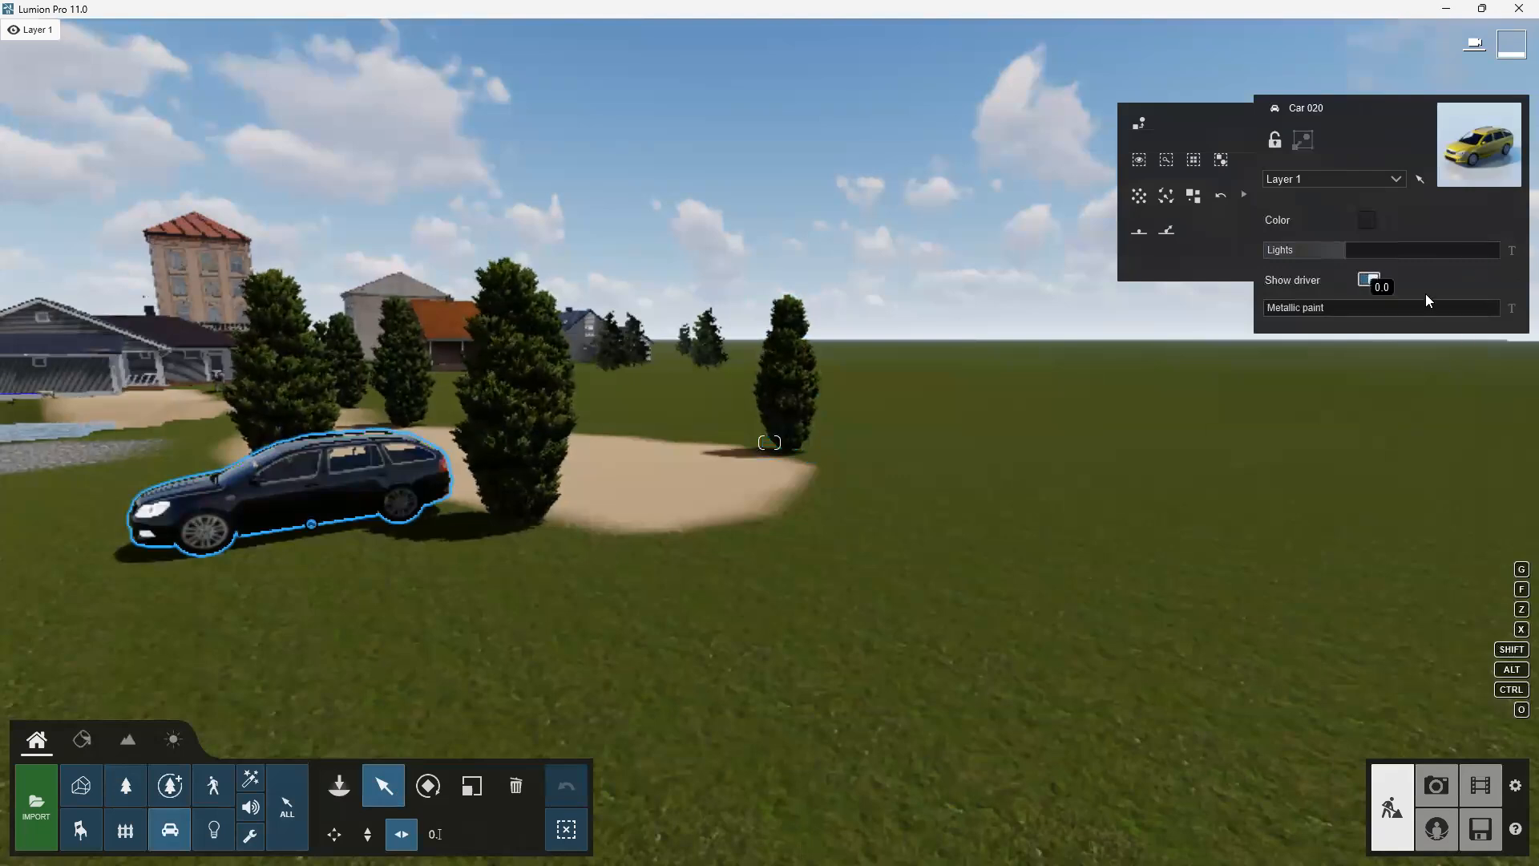
left_click(1367, 219)
left_click_drag(1026, 187, 1007, 176)
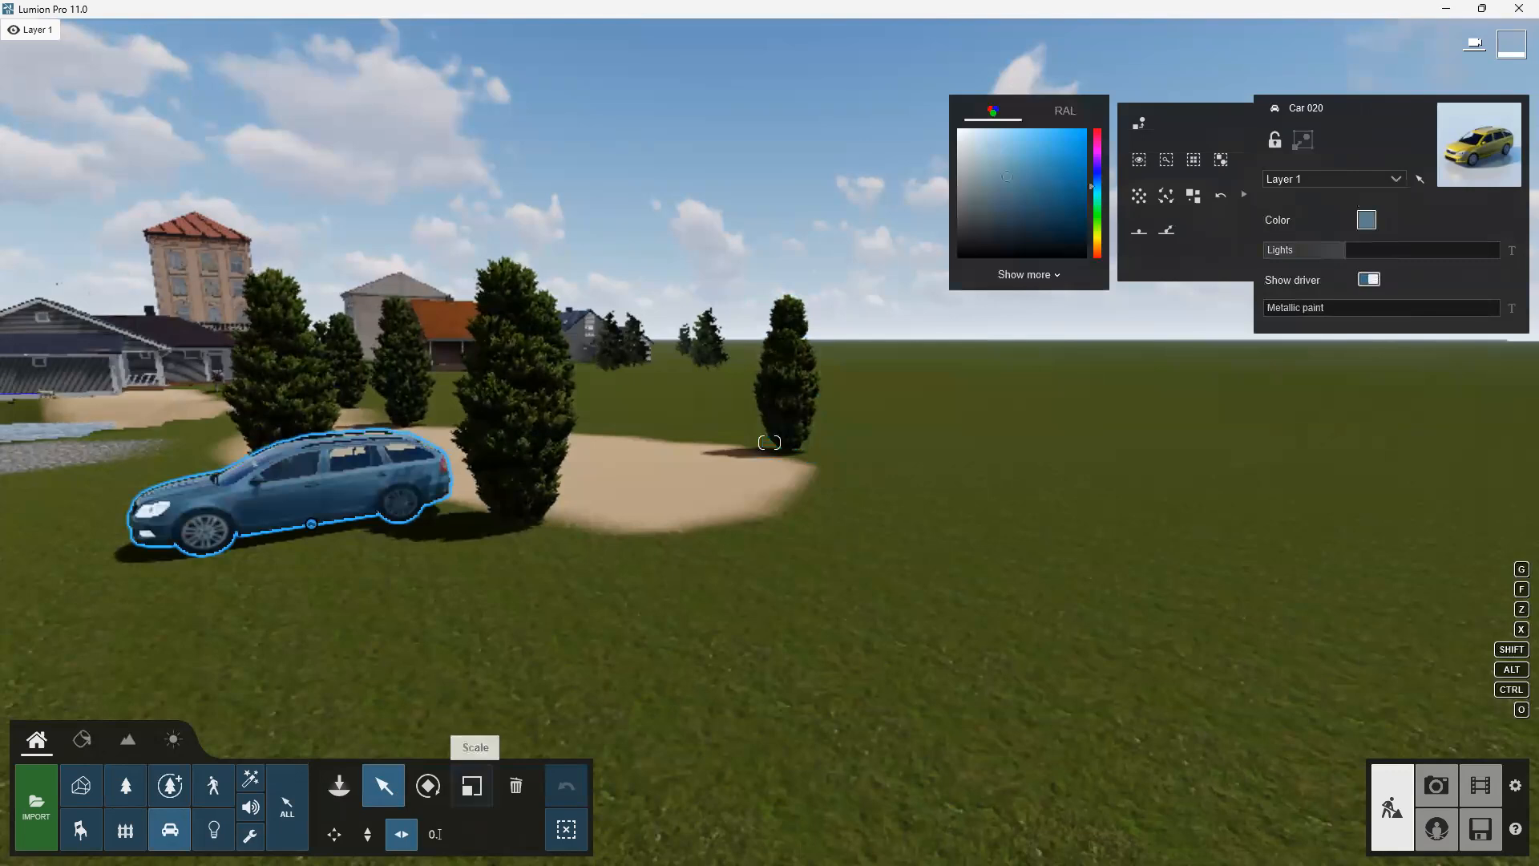
Select the seated man on the lawn beside the white bench and set his coloring to about a quarter of its range
scroll(578, 530, "down", 3)
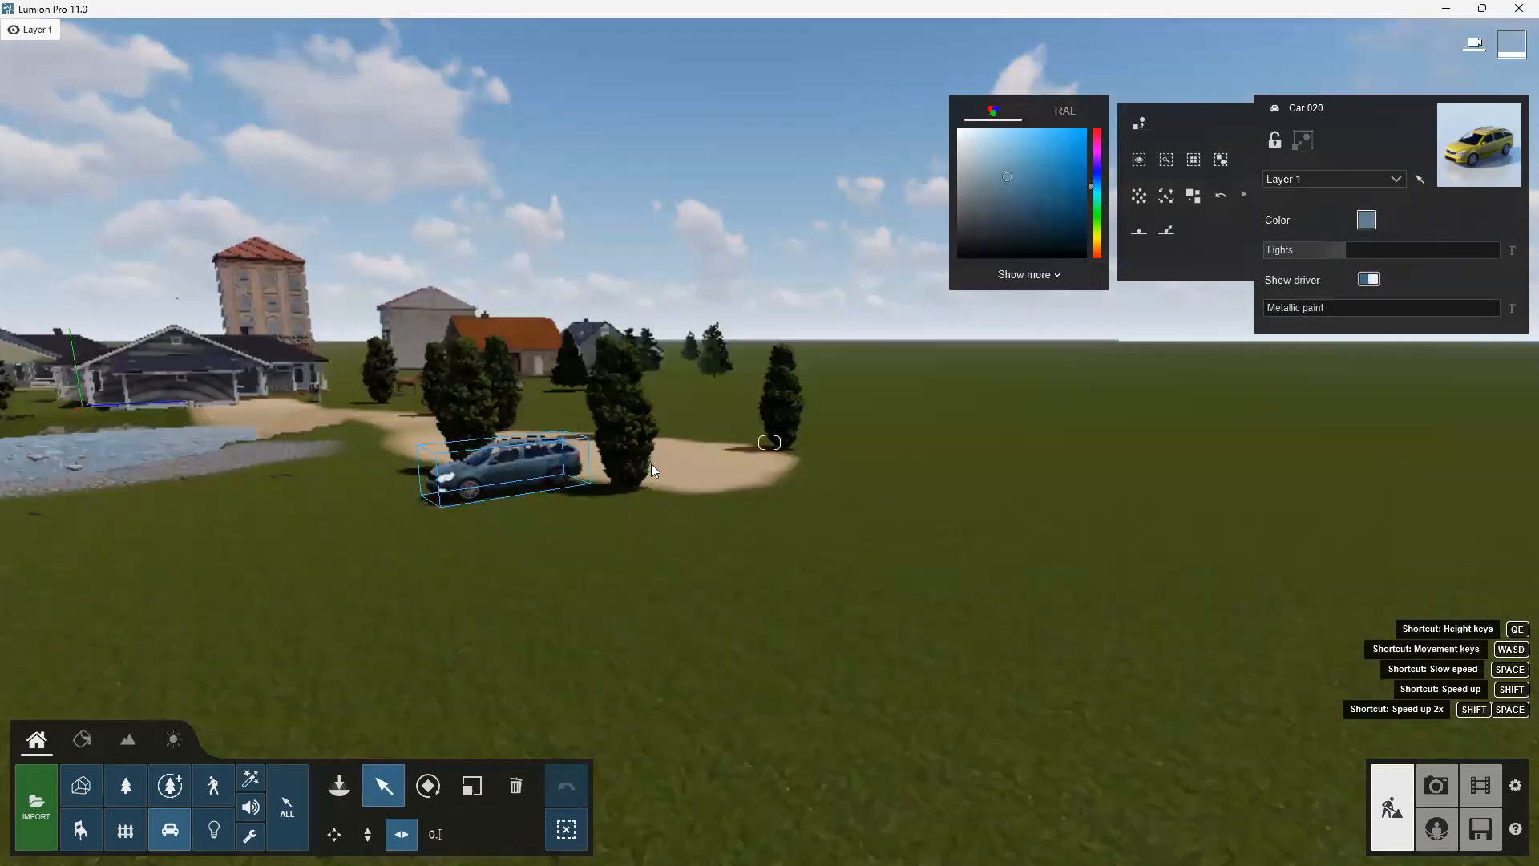
scroll(651, 463, "up", 3)
right_click_drag(651, 464, 465, 489)
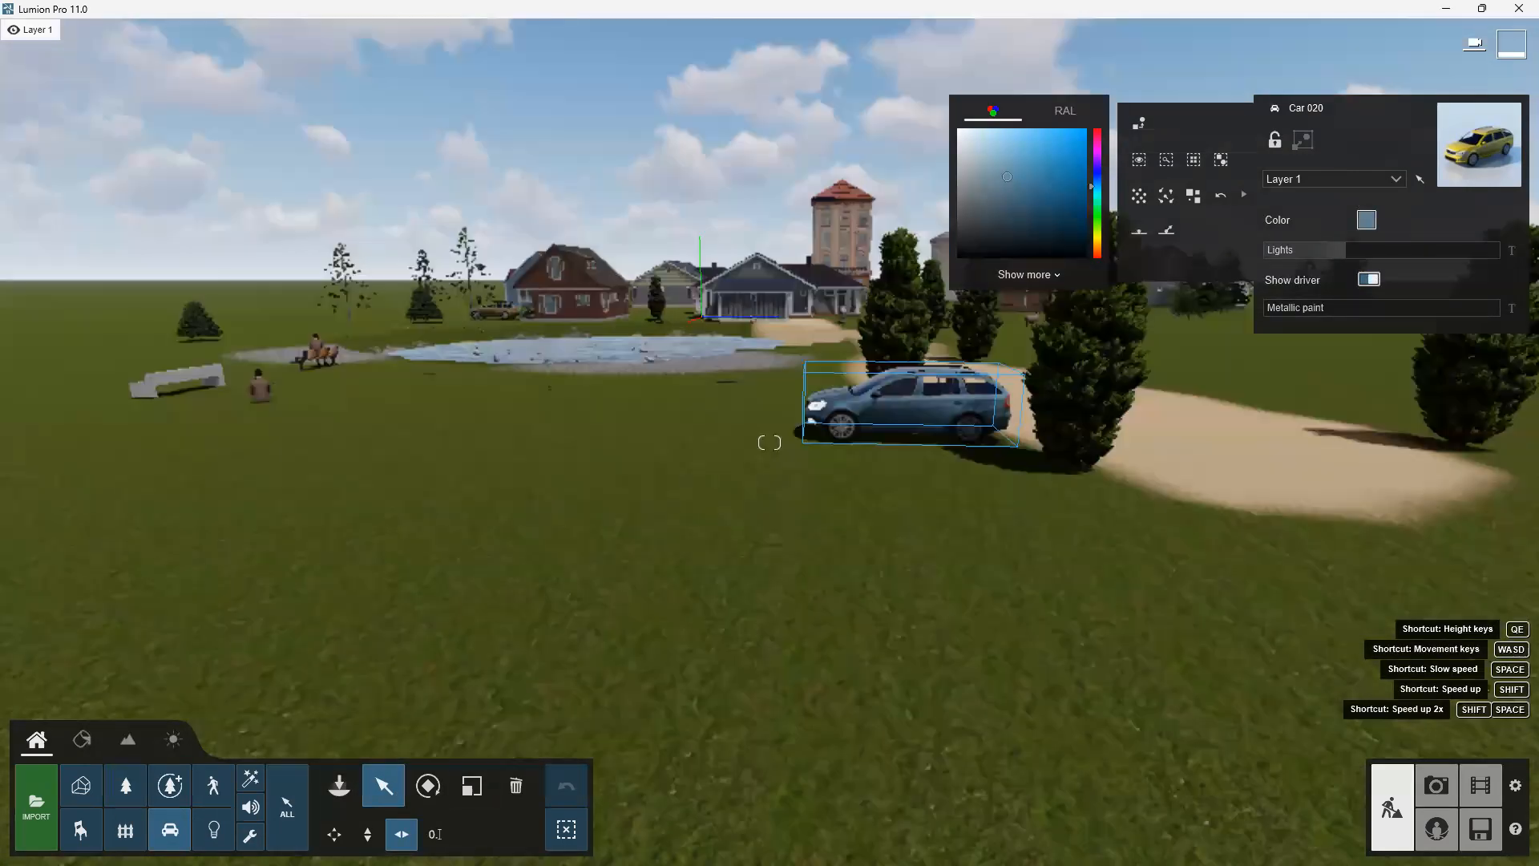
scroll(241, 356, "up", 3)
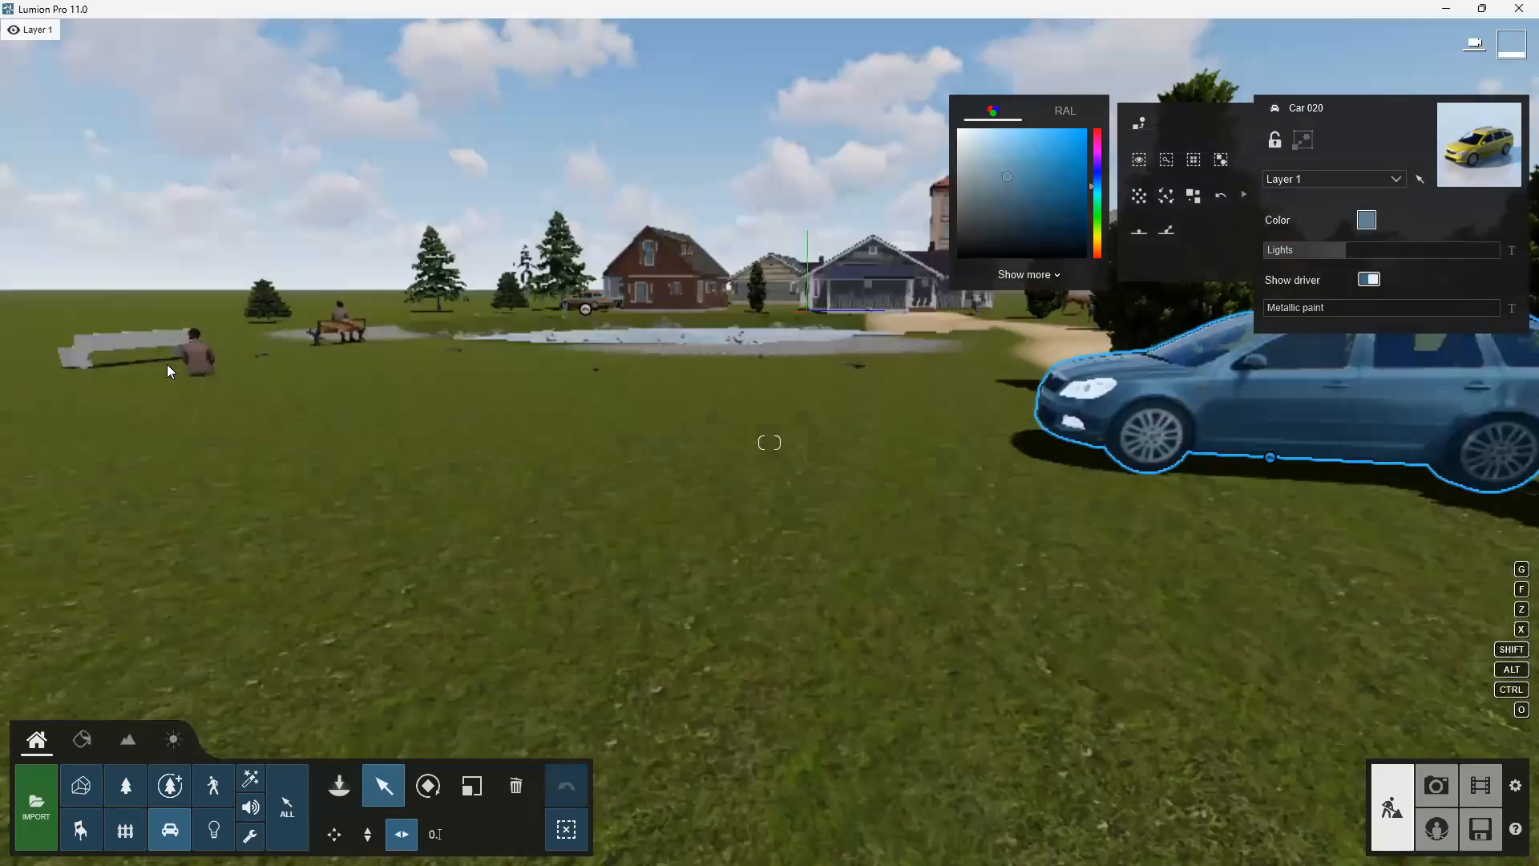
scroll(463, 338, "up", 1)
scroll(498, 366, "down", 1)
right_click_drag(498, 365, 193, 441)
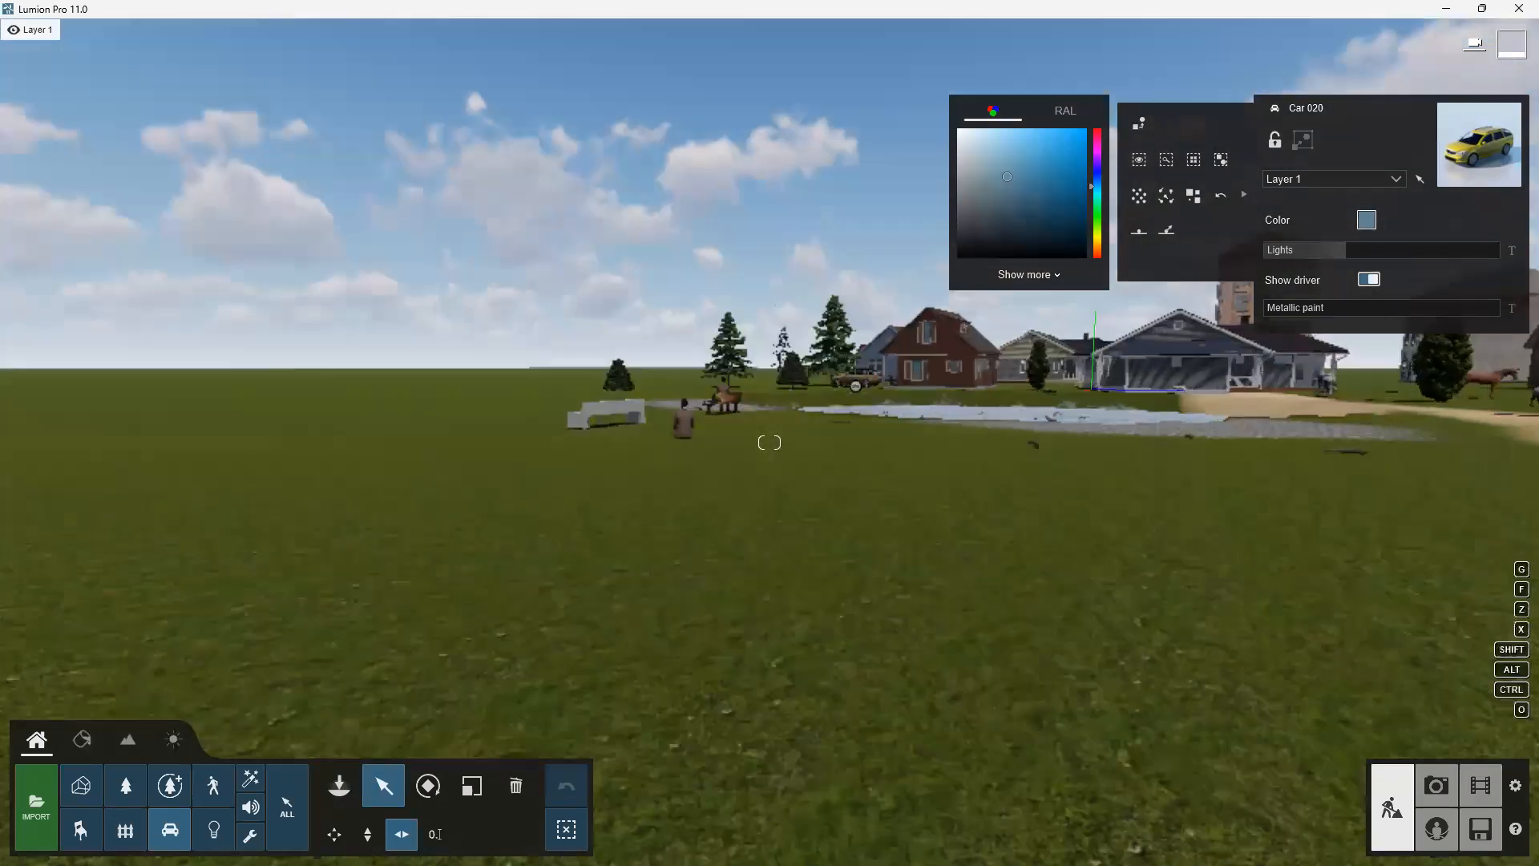
right_click_drag(713, 449, 654, 455)
key("q")
key("q")
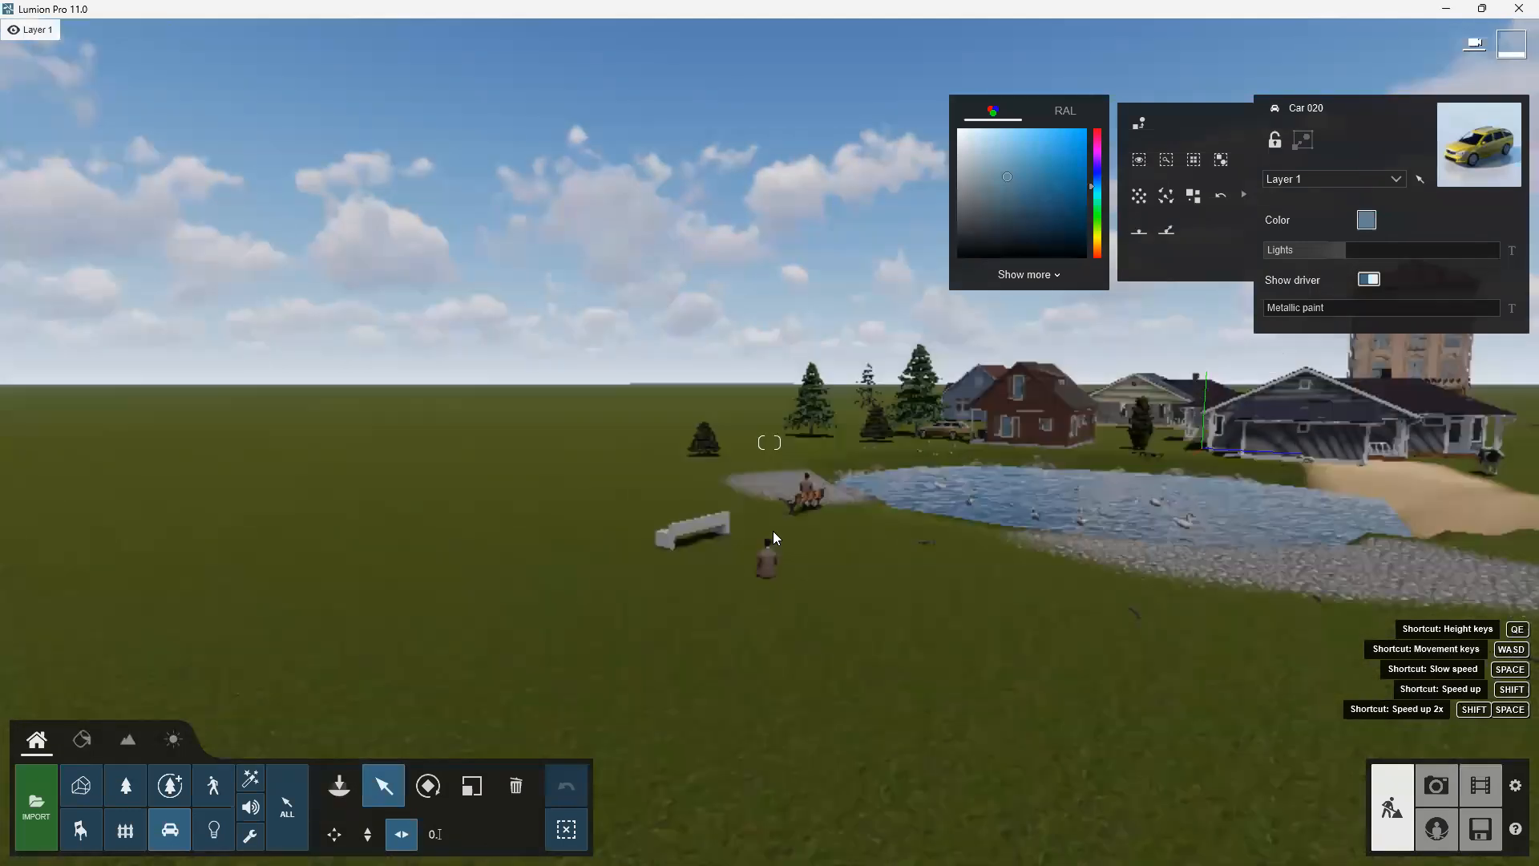
key("e")
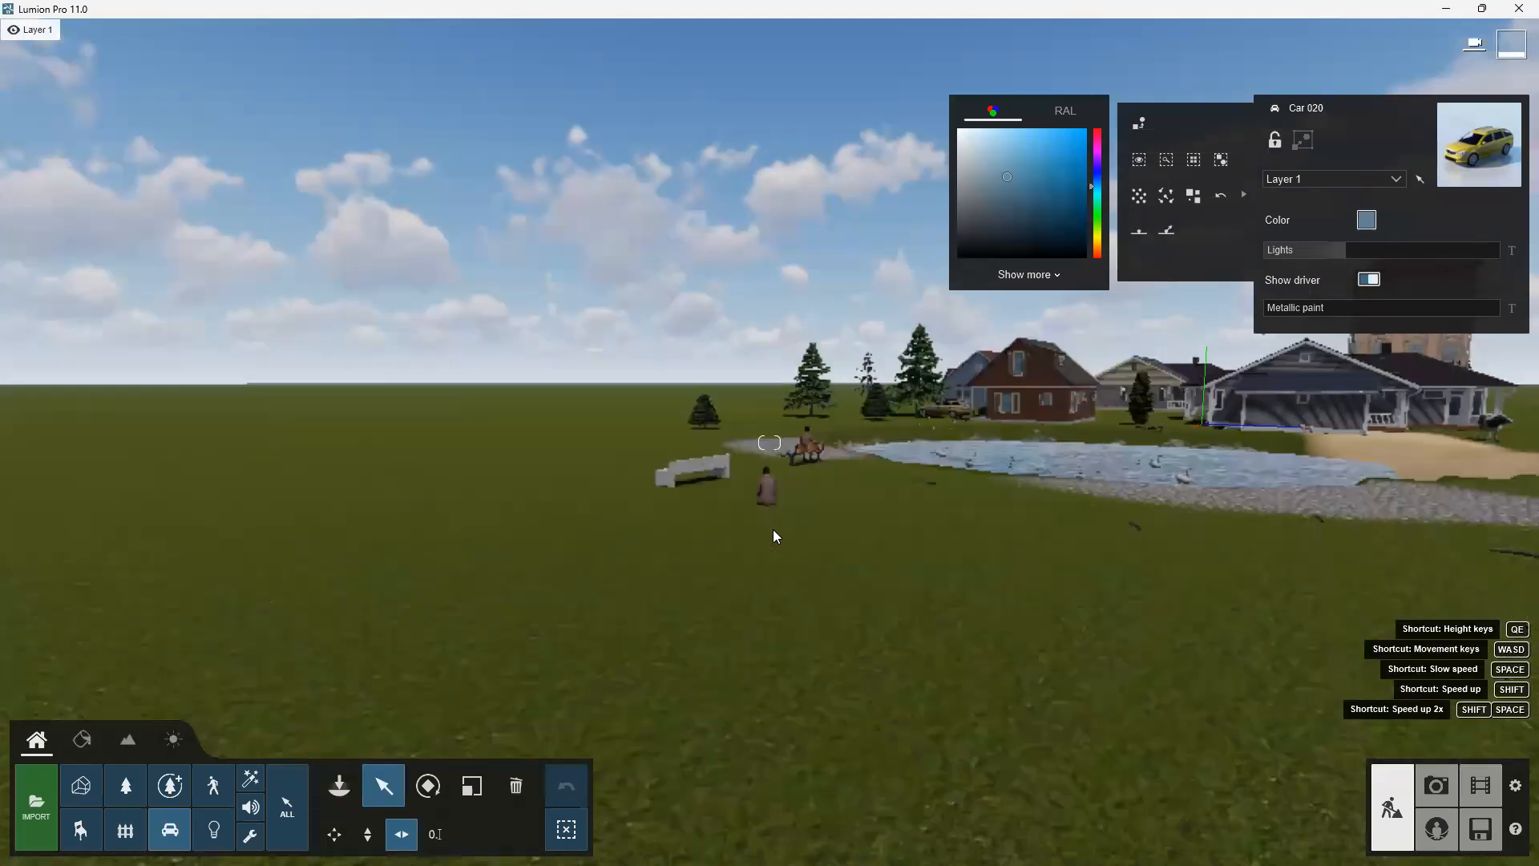
key("e")
key("w")
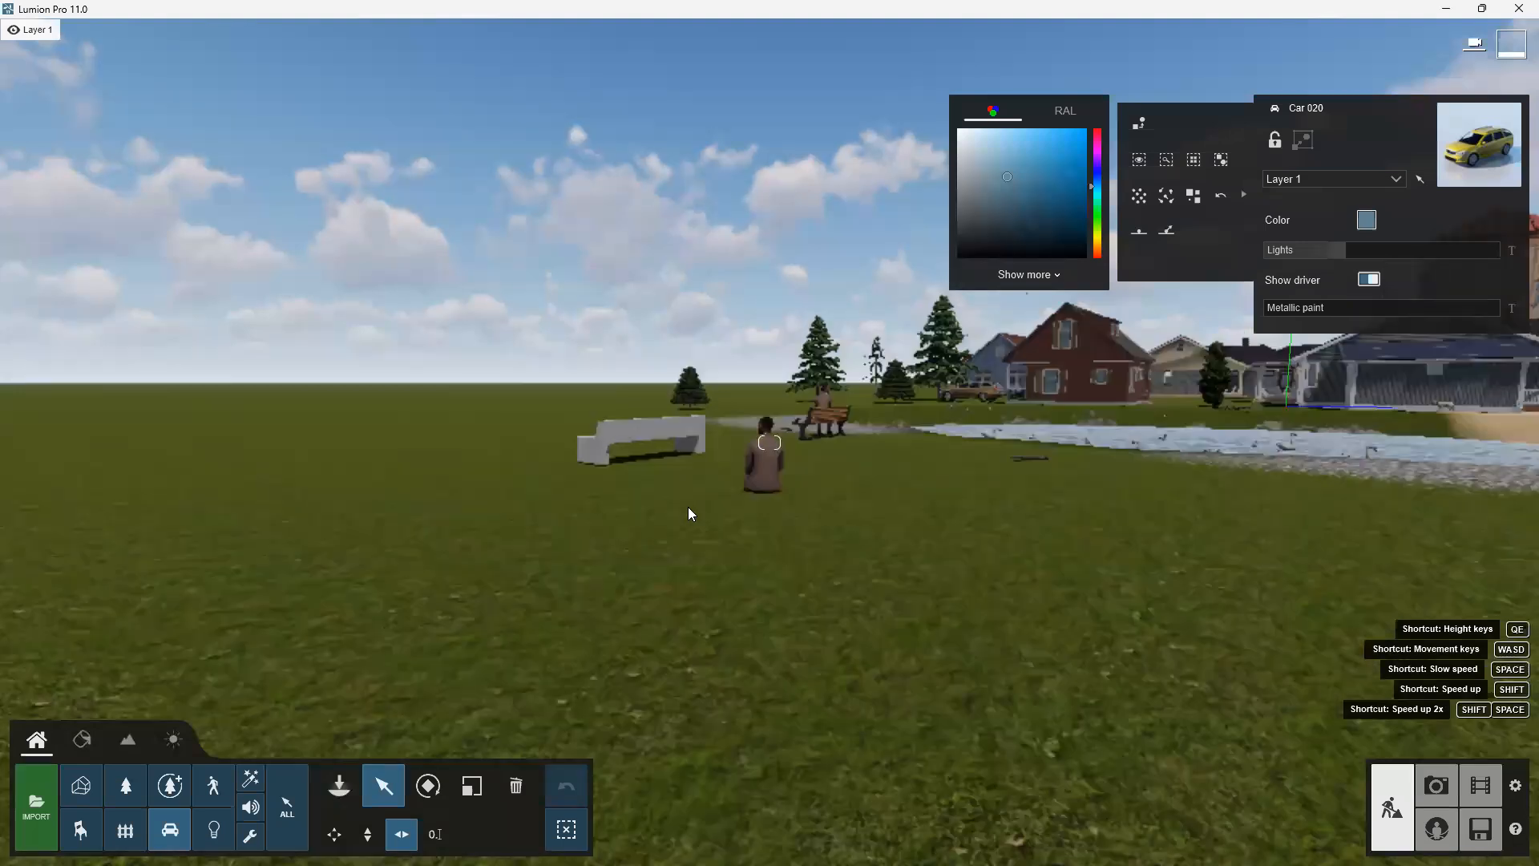
key("w")
key("w")
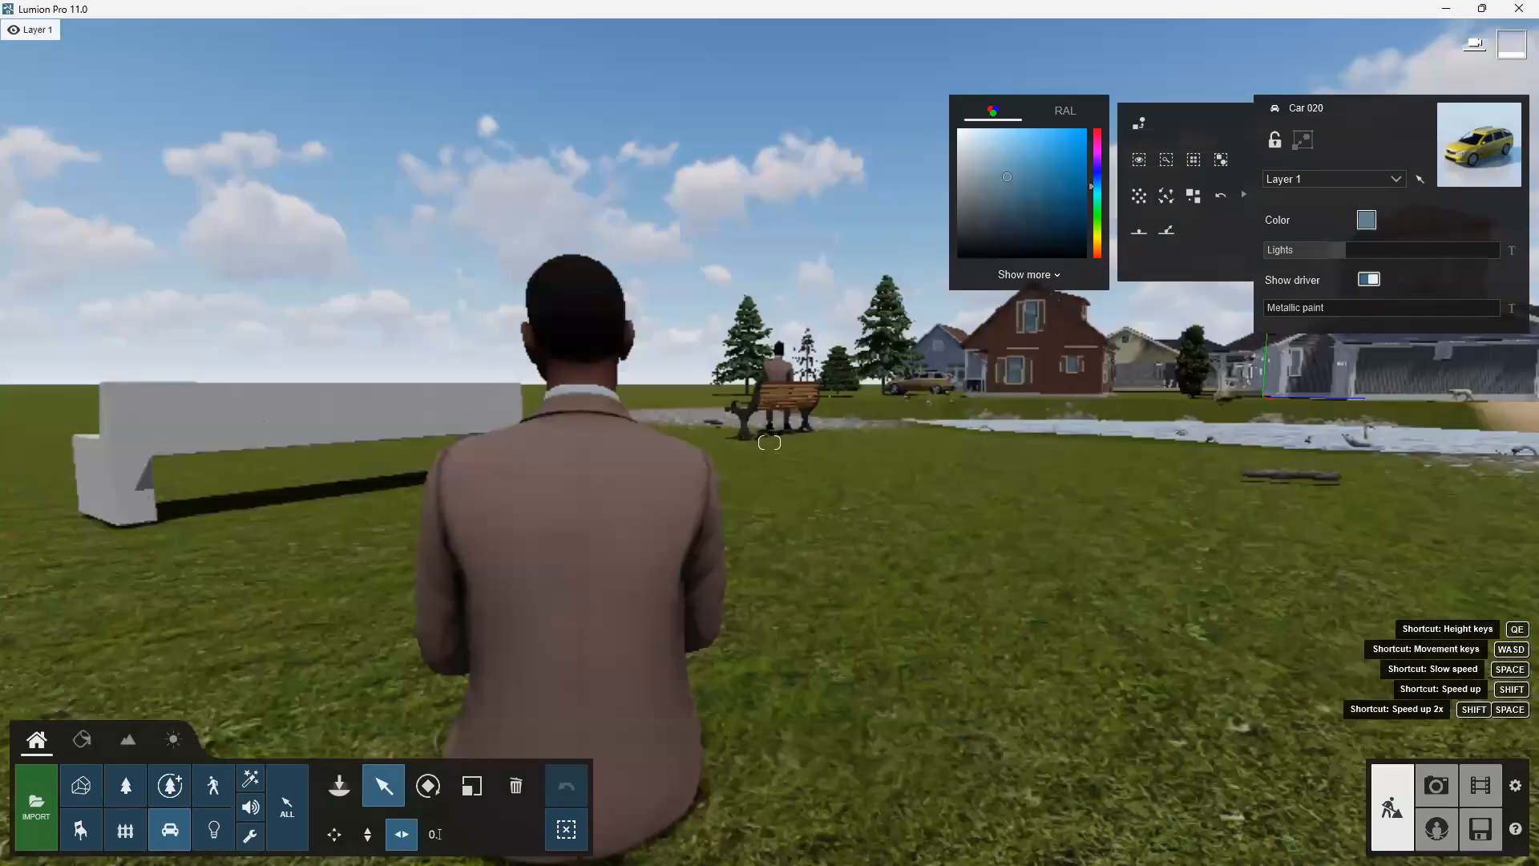
right_click_drag(763, 479, 739, 468)
right_click_drag(770, 442, 770, 443)
right_click_drag(1189, 505, 1217, 486)
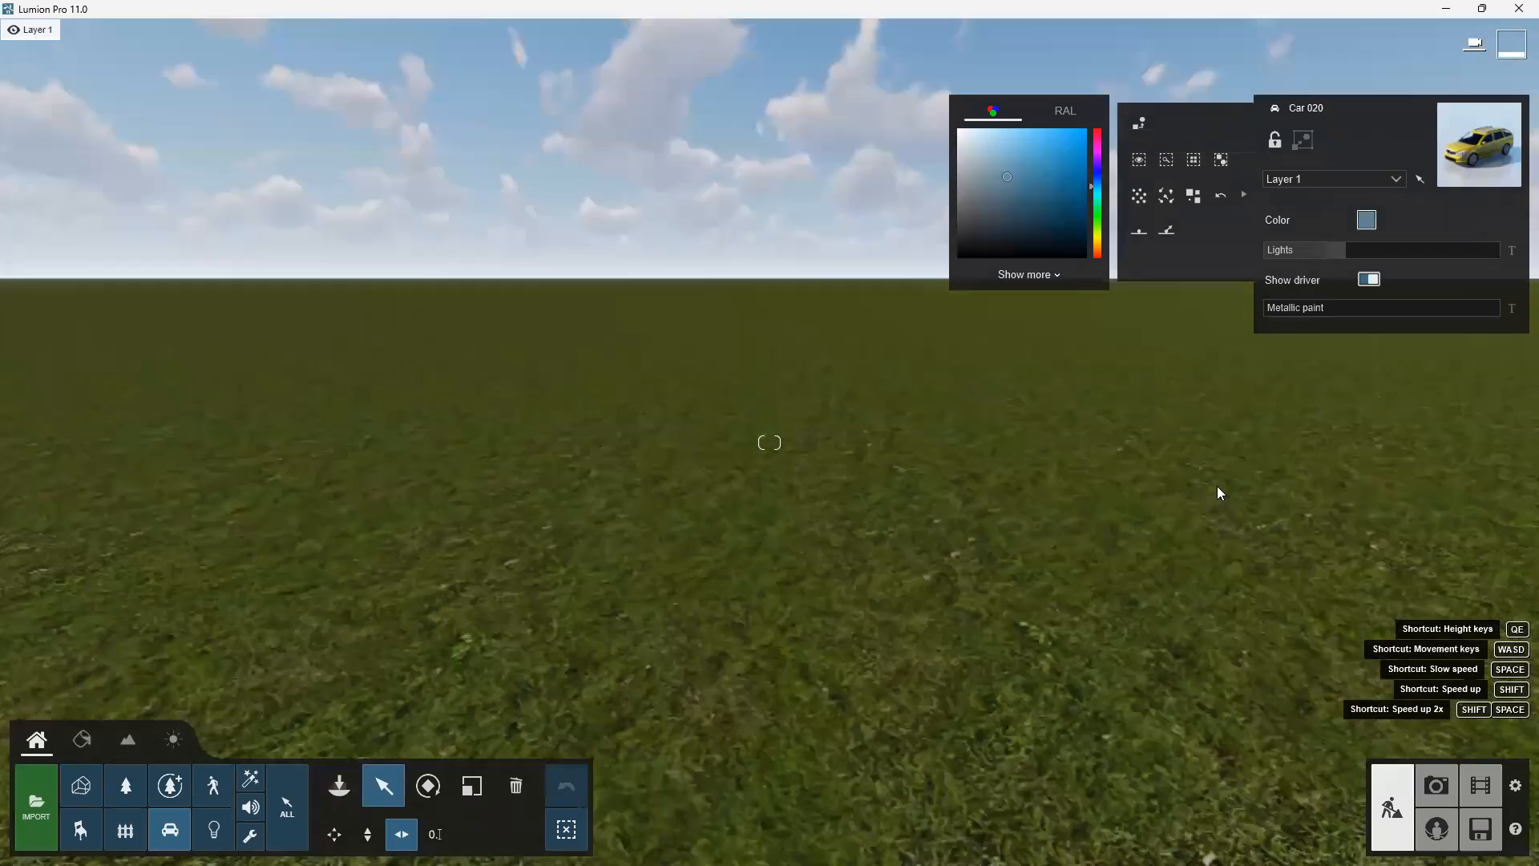
key("s")
right_click_drag(1323, 581, 1328, 590)
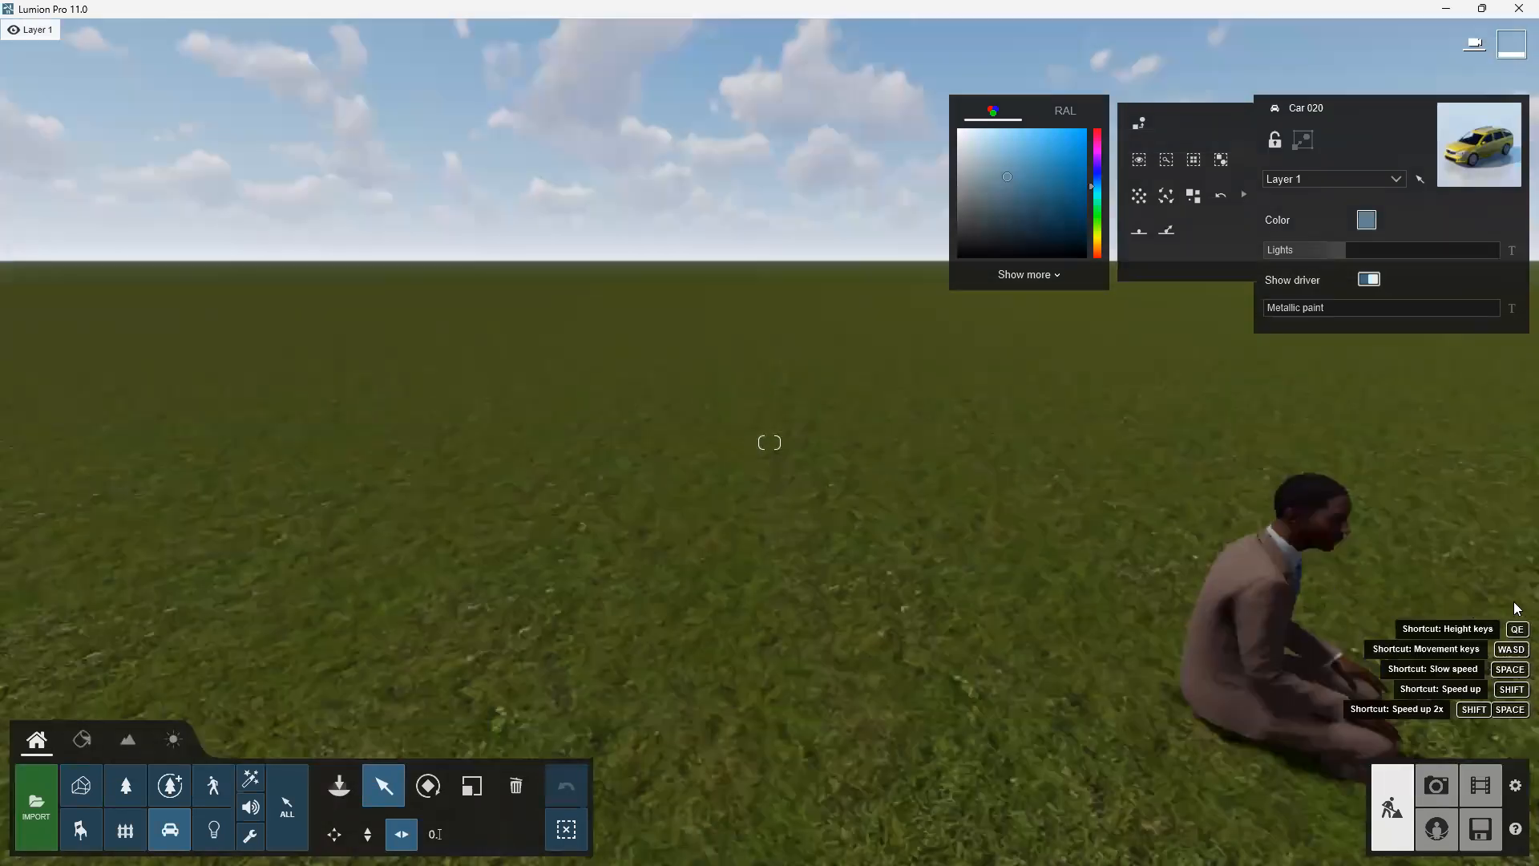
right_click_drag(1518, 609, 1517, 609)
left_click(213, 786)
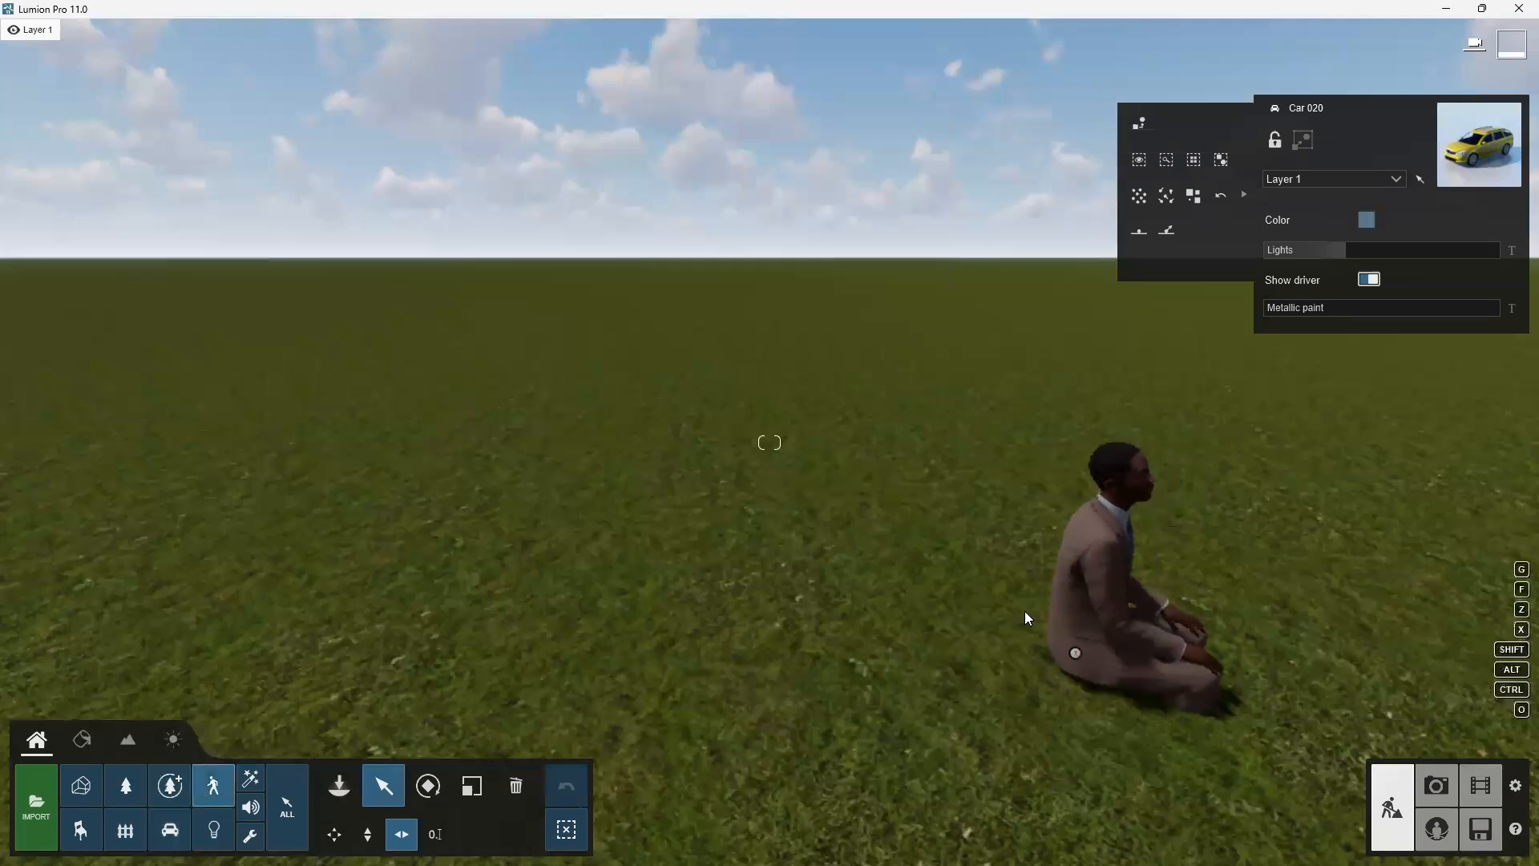
left_click(1135, 595)
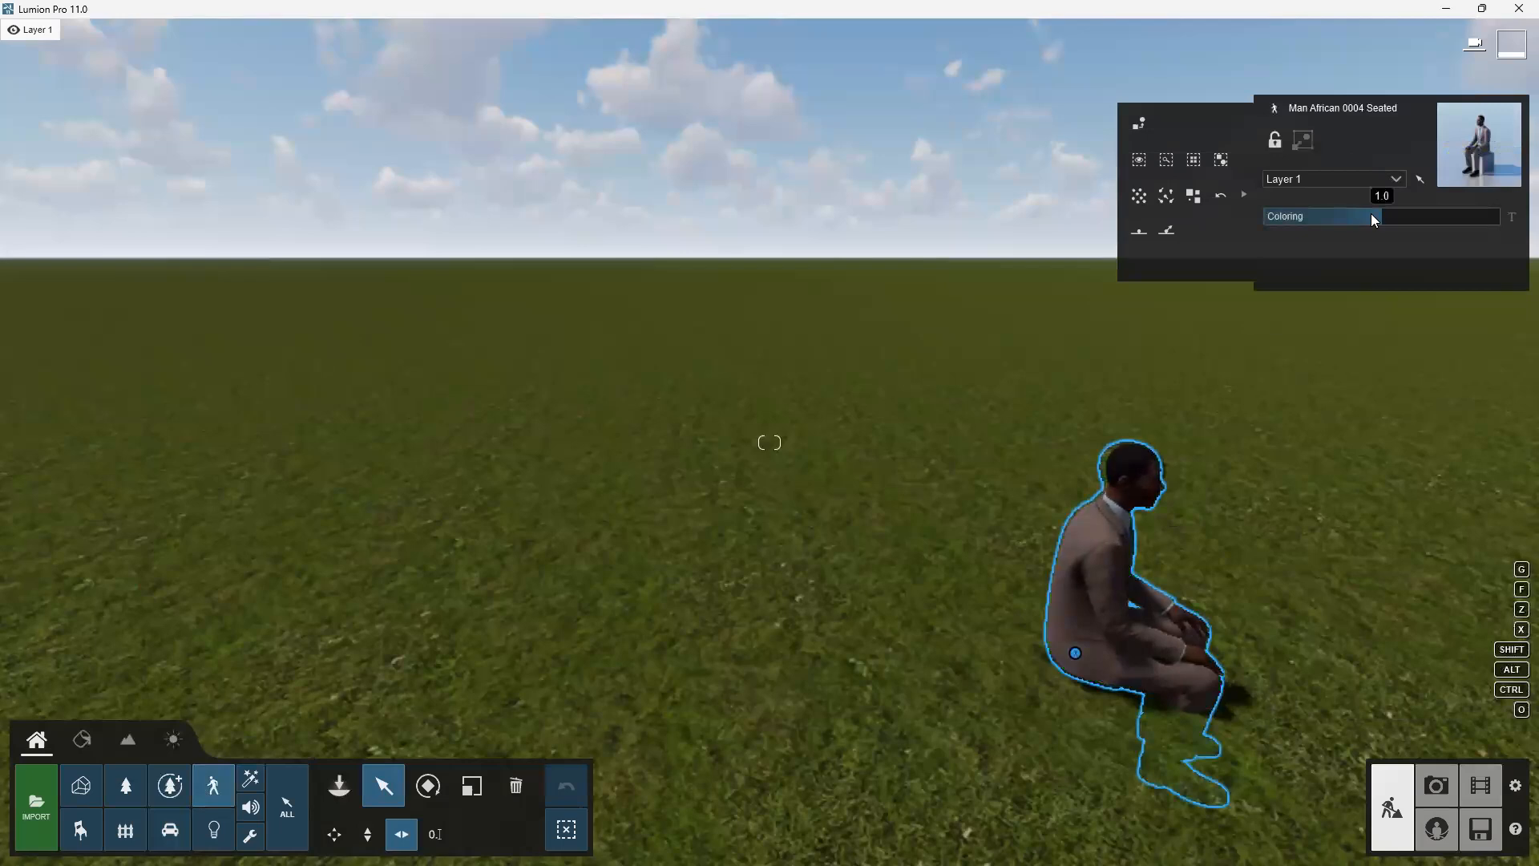
mouse_move(1436, 219)
left_mouse_down()
mouse_move(1475, 219)
mouse_move(1455, 226)
left_mouse_up()
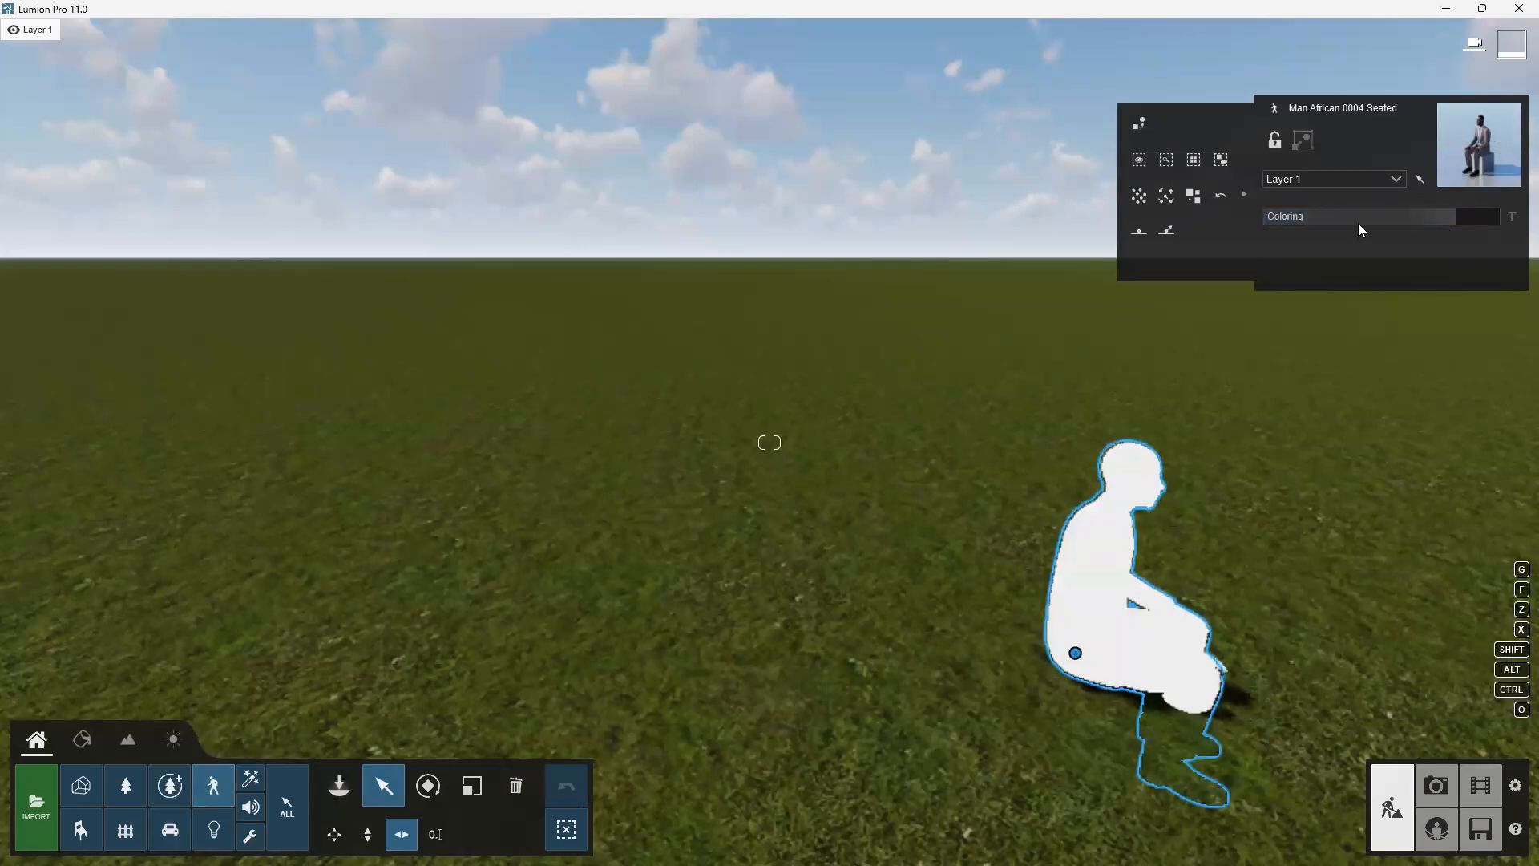
left_click_drag(1342, 222, 1327, 223)
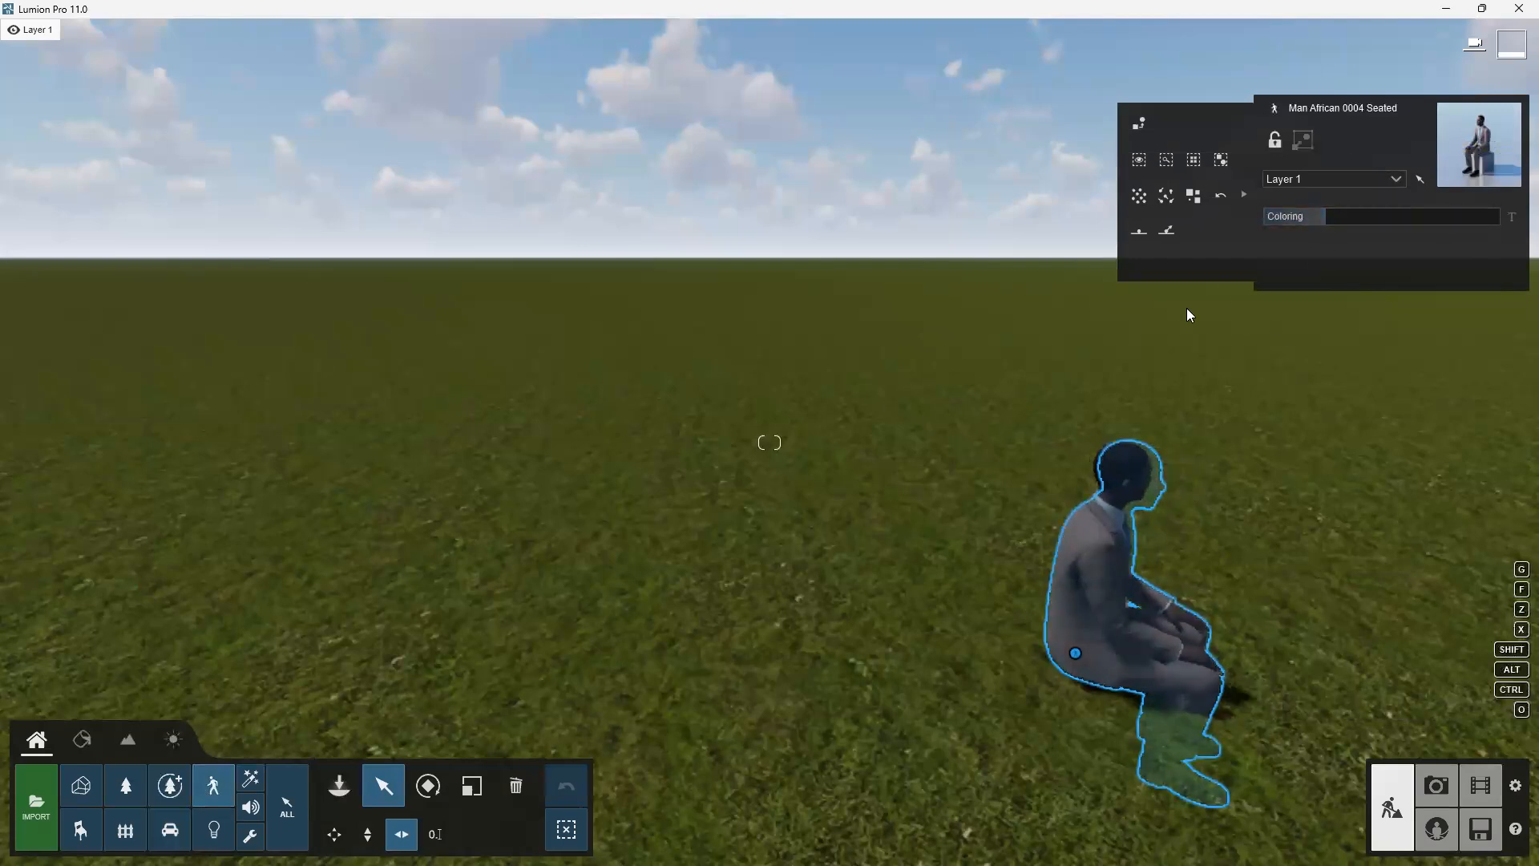
Select the white bench on the lawn to examine its properties
key("s")
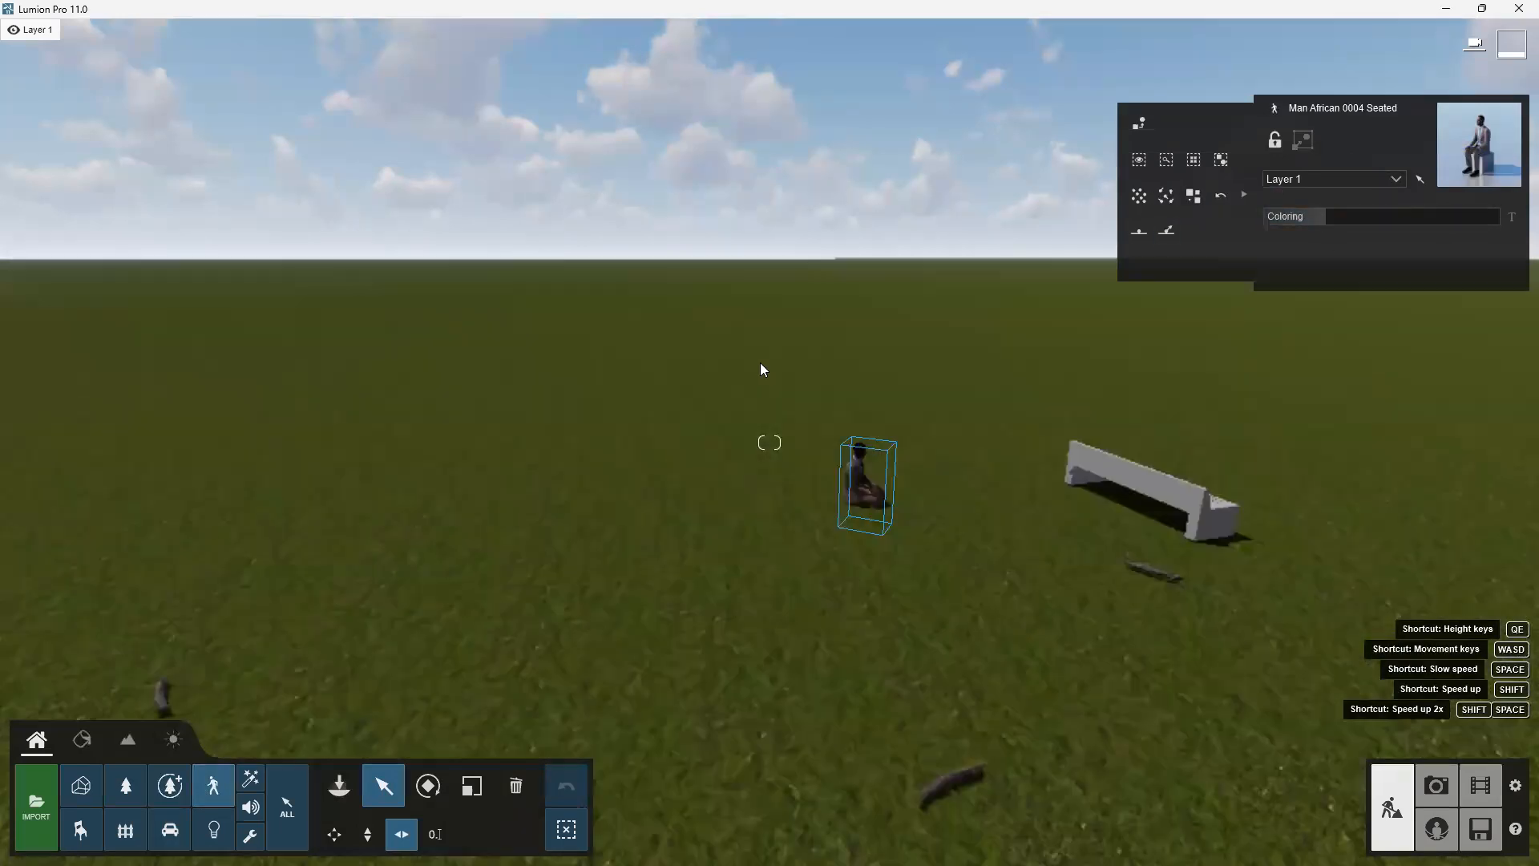
key("s")
left_click(125, 830)
left_click(968, 469)
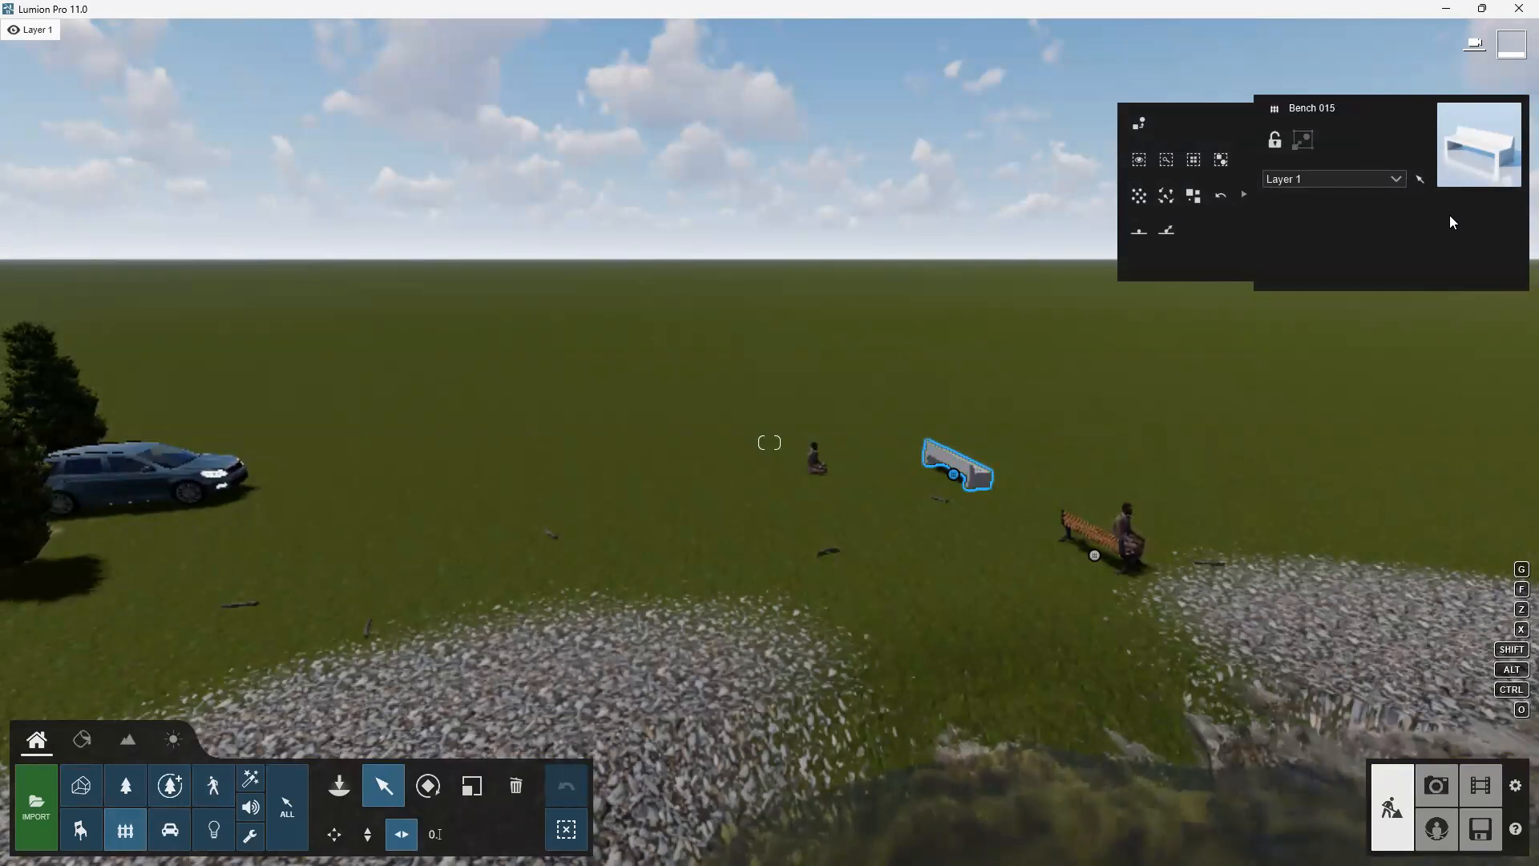
Open the effects library in front of the houses and look through its fountain, fire, smoke, fog and leaf categories
right_click_drag(1456, 262, 1123, 285)
right_click_drag(1283, 385, 1131, 496)
right_click_drag(1532, 617, 1515, 614)
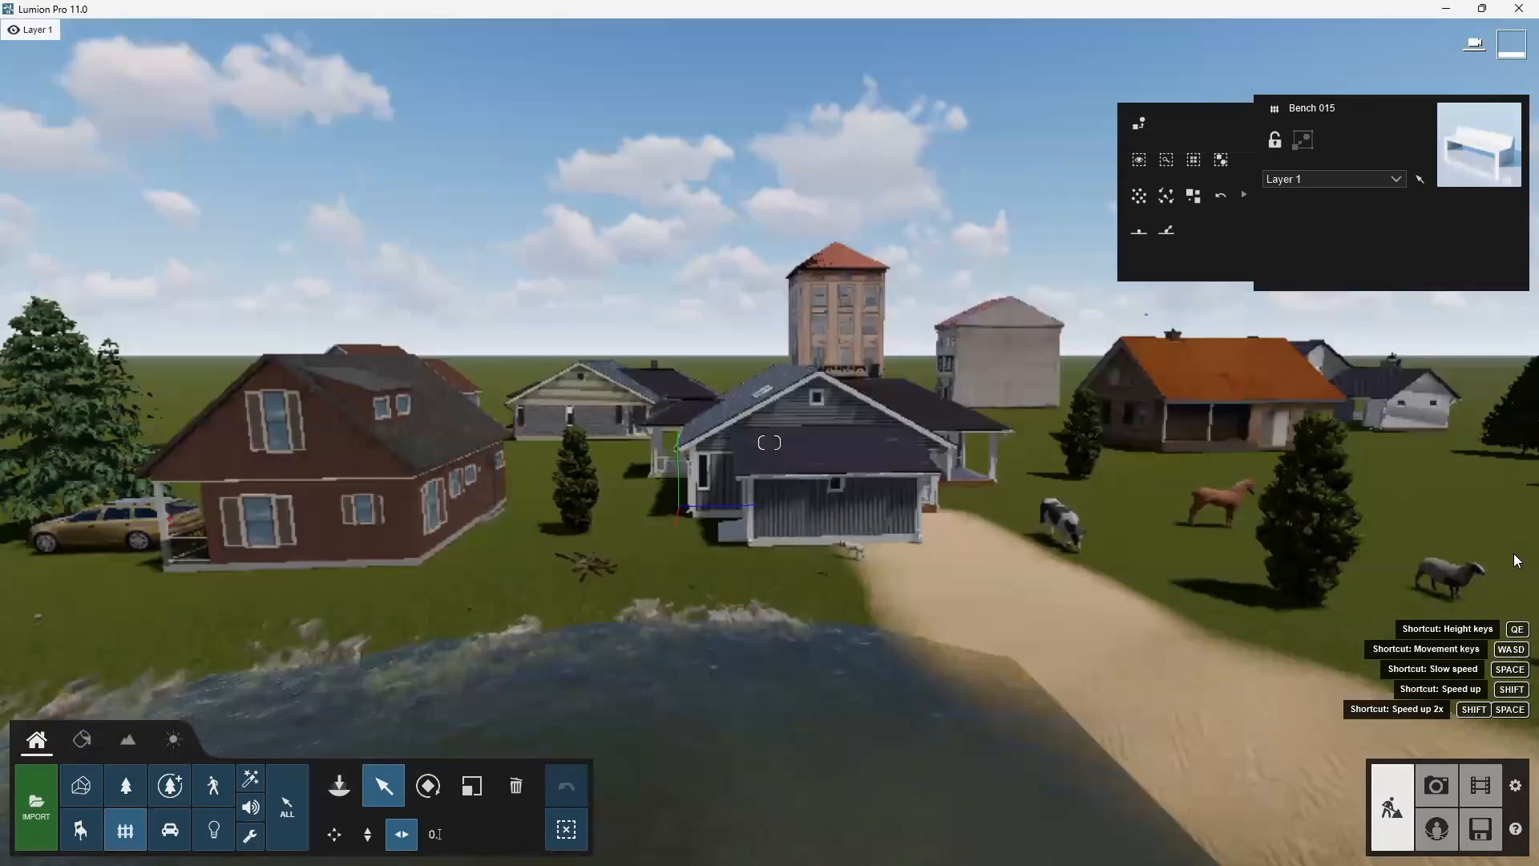
left_click(242, 784)
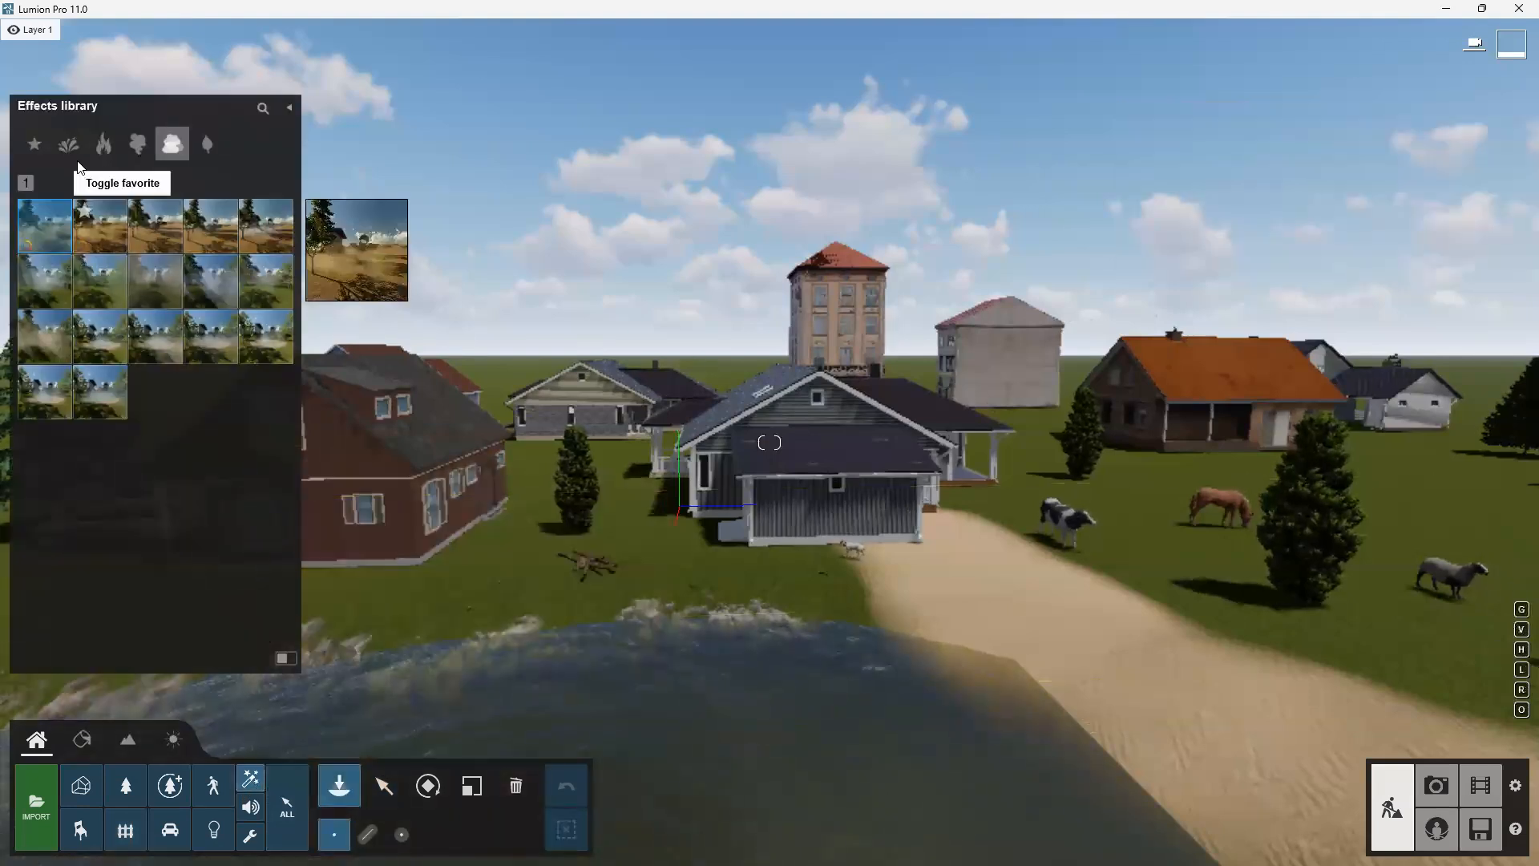
left_click(71, 150)
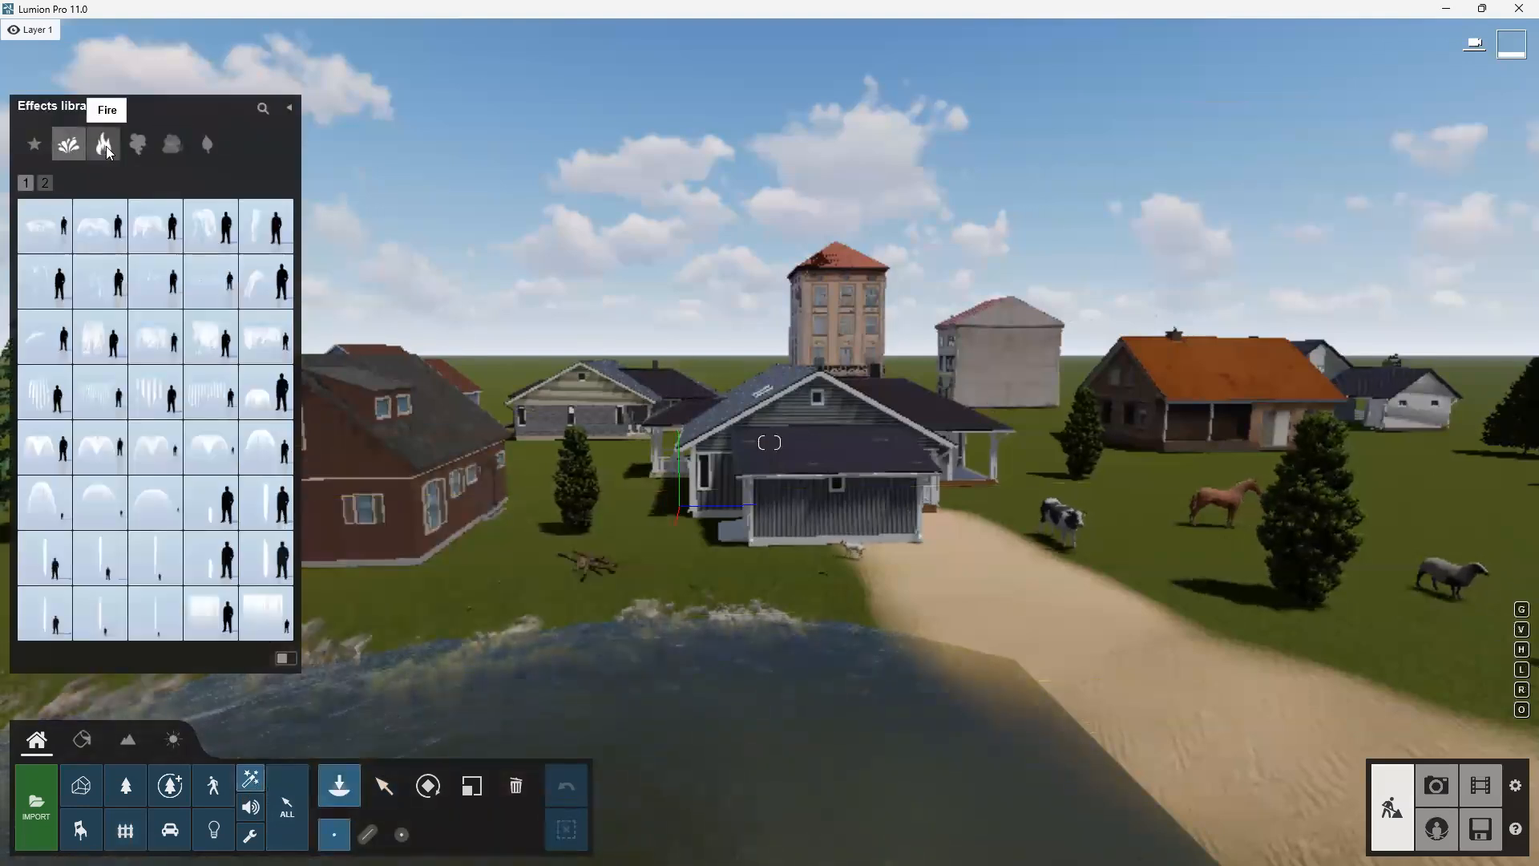
left_click(109, 153)
left_click(139, 147)
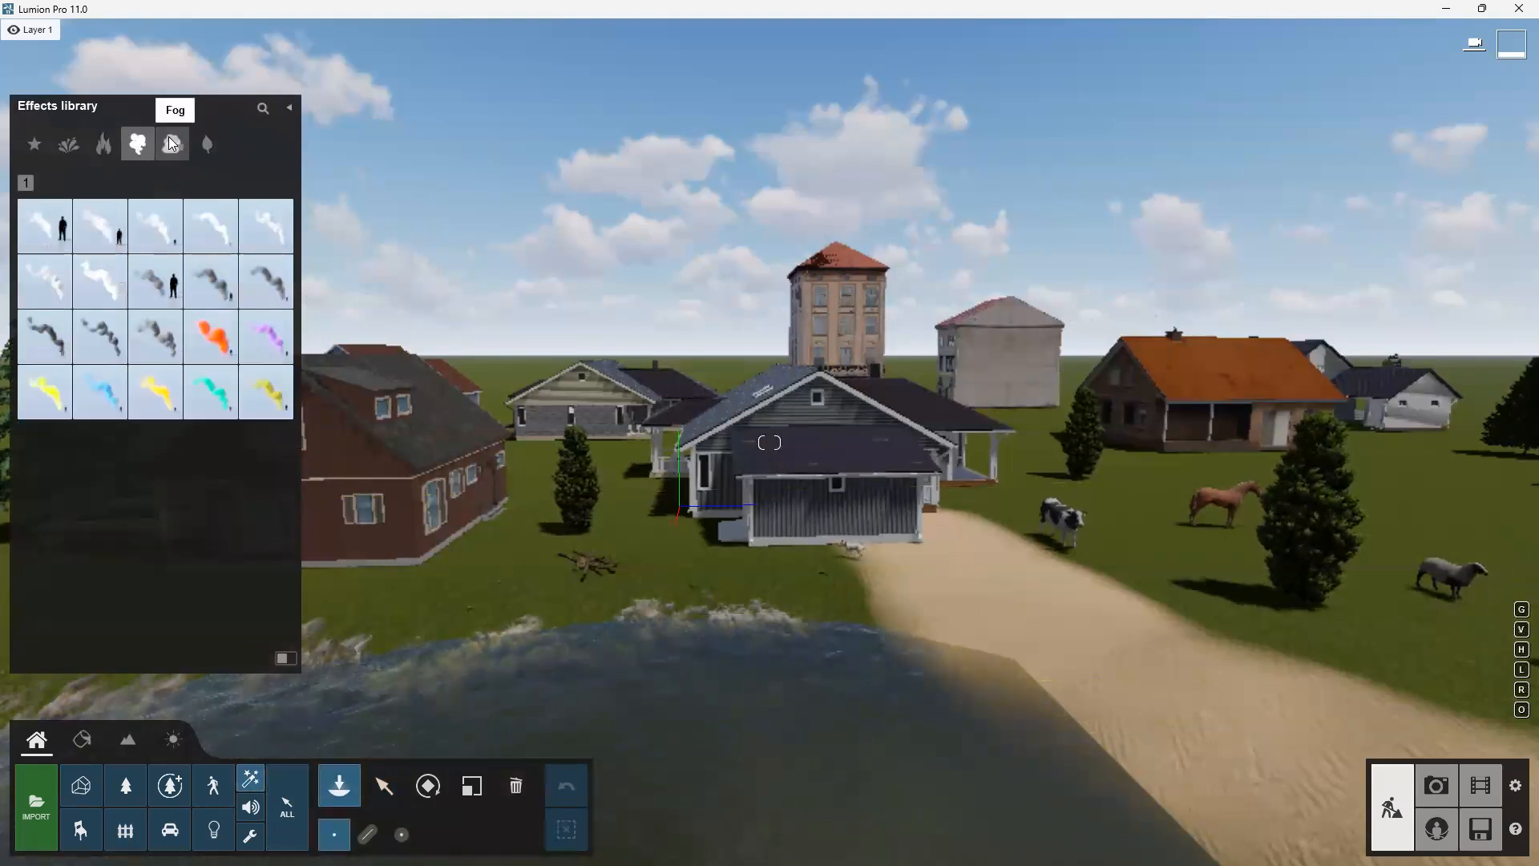
left_click(172, 144)
left_click(207, 145)
Place a wide, spreading fountain on the lake's water, toward the shore nearest the houses
left_click(69, 144)
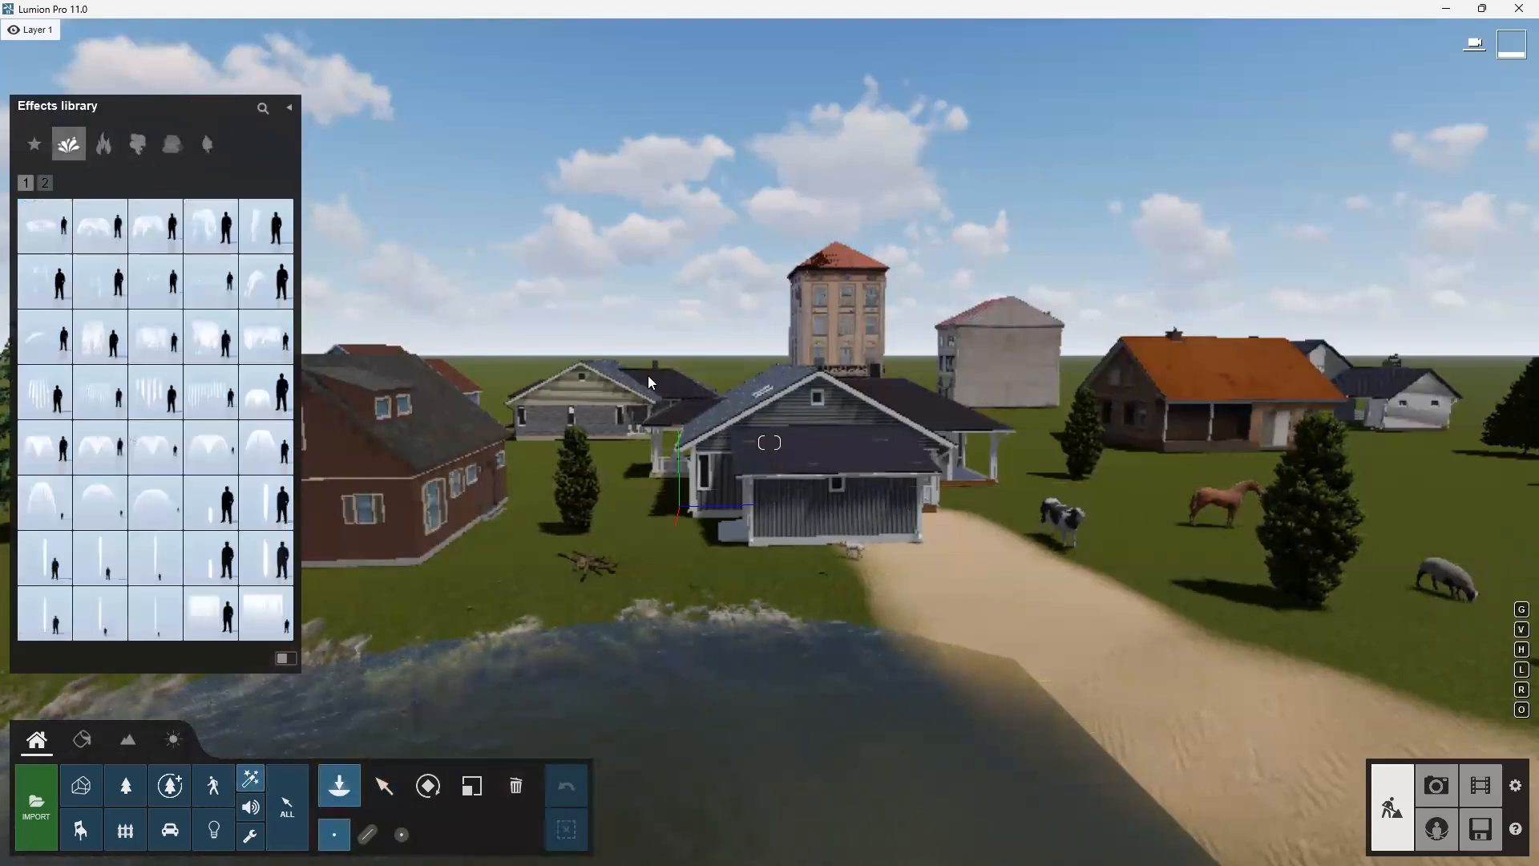
scroll(862, 368, "down", 5)
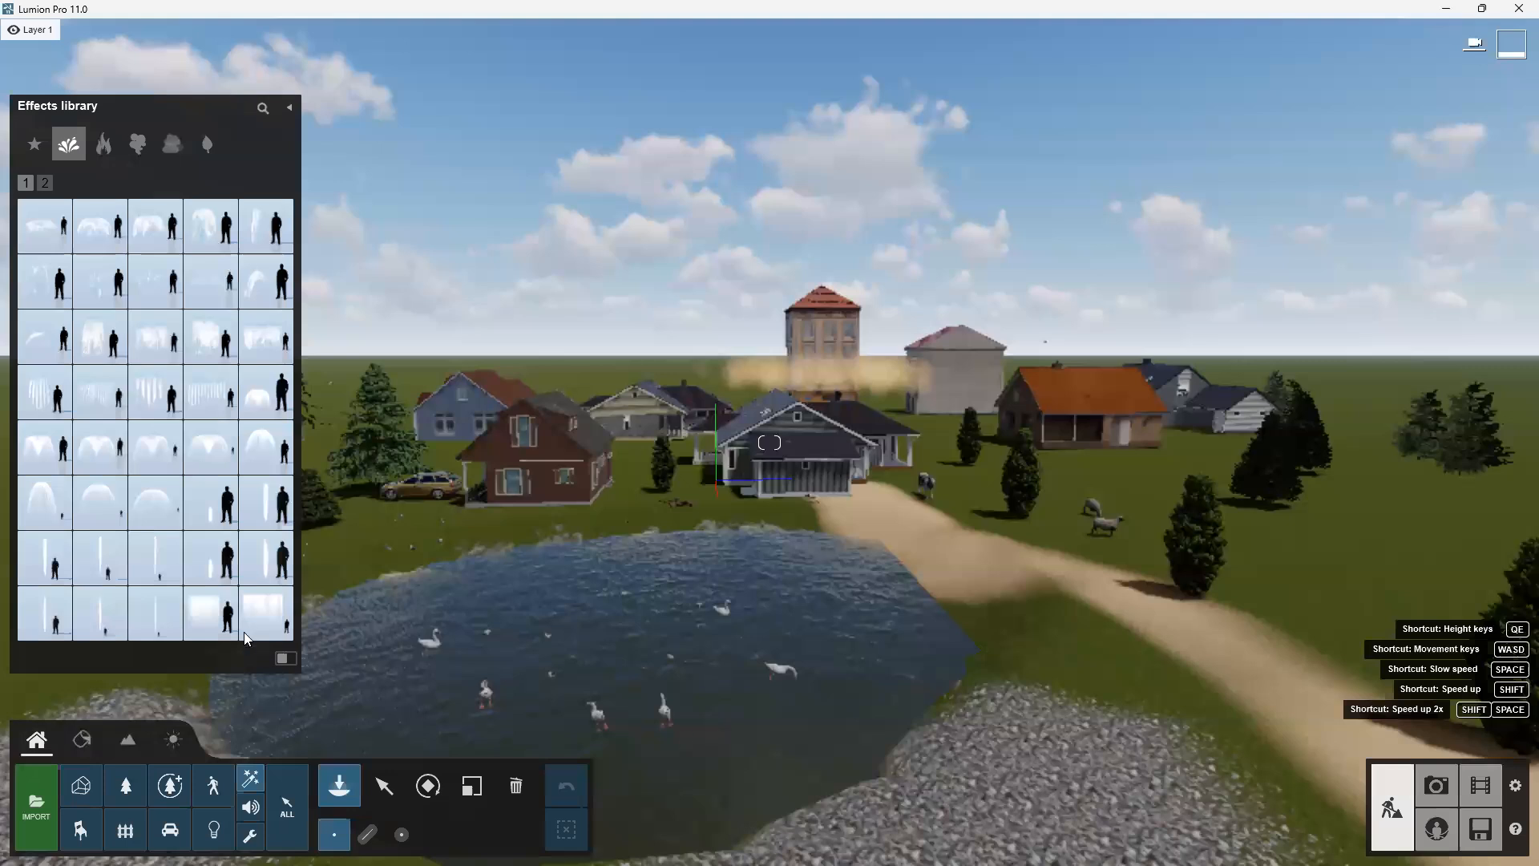
left_click(155, 503)
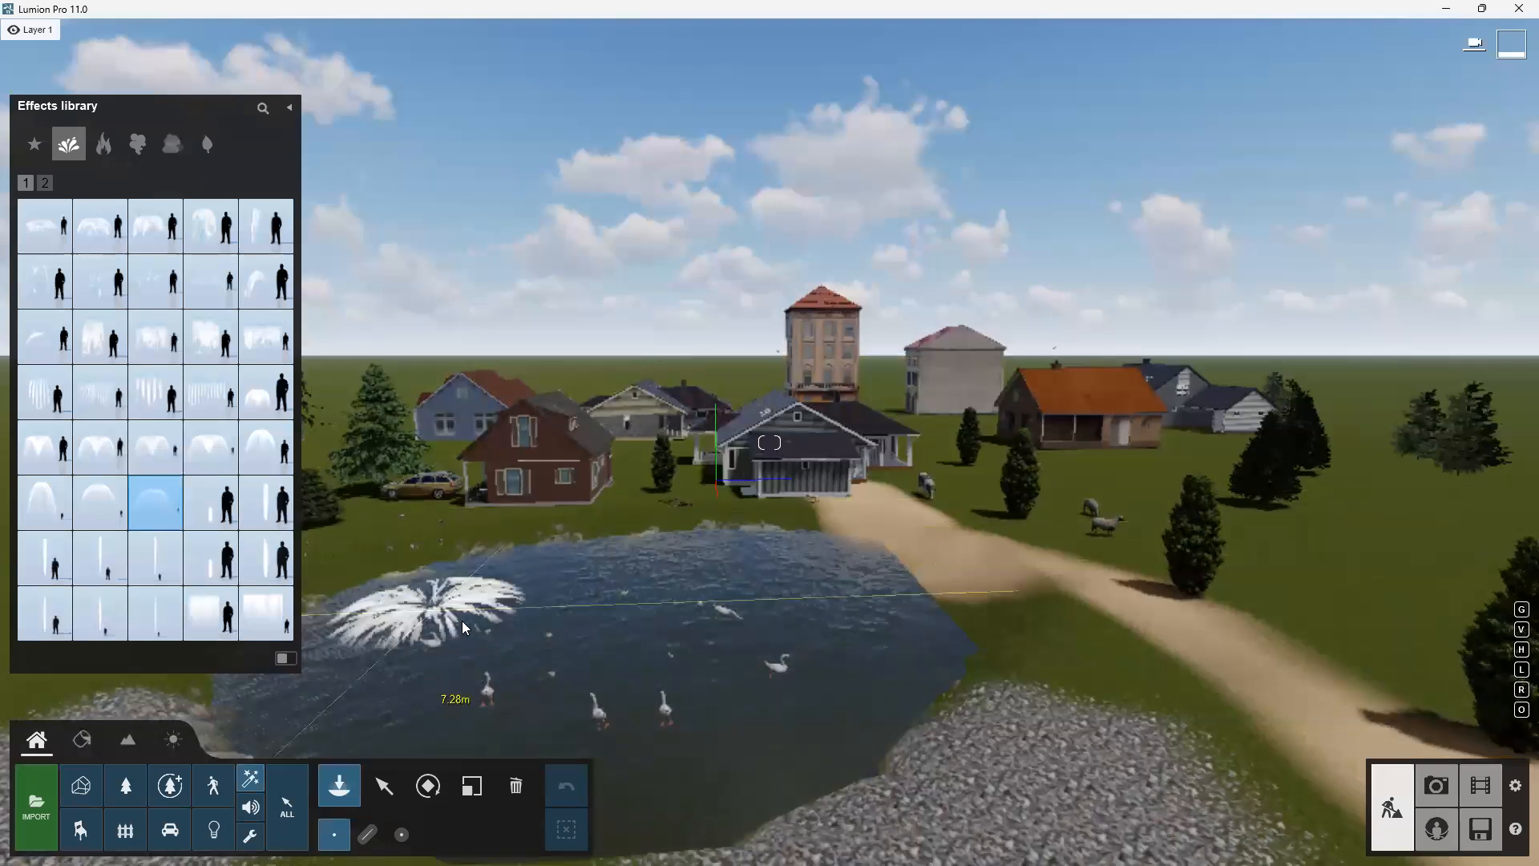
left_click(649, 586)
Place the fire 01 effect on the pile of logs between the brown house and the grey house
mouse_move(185, 180)
left_click(103, 145)
mouse_move(94, 307)
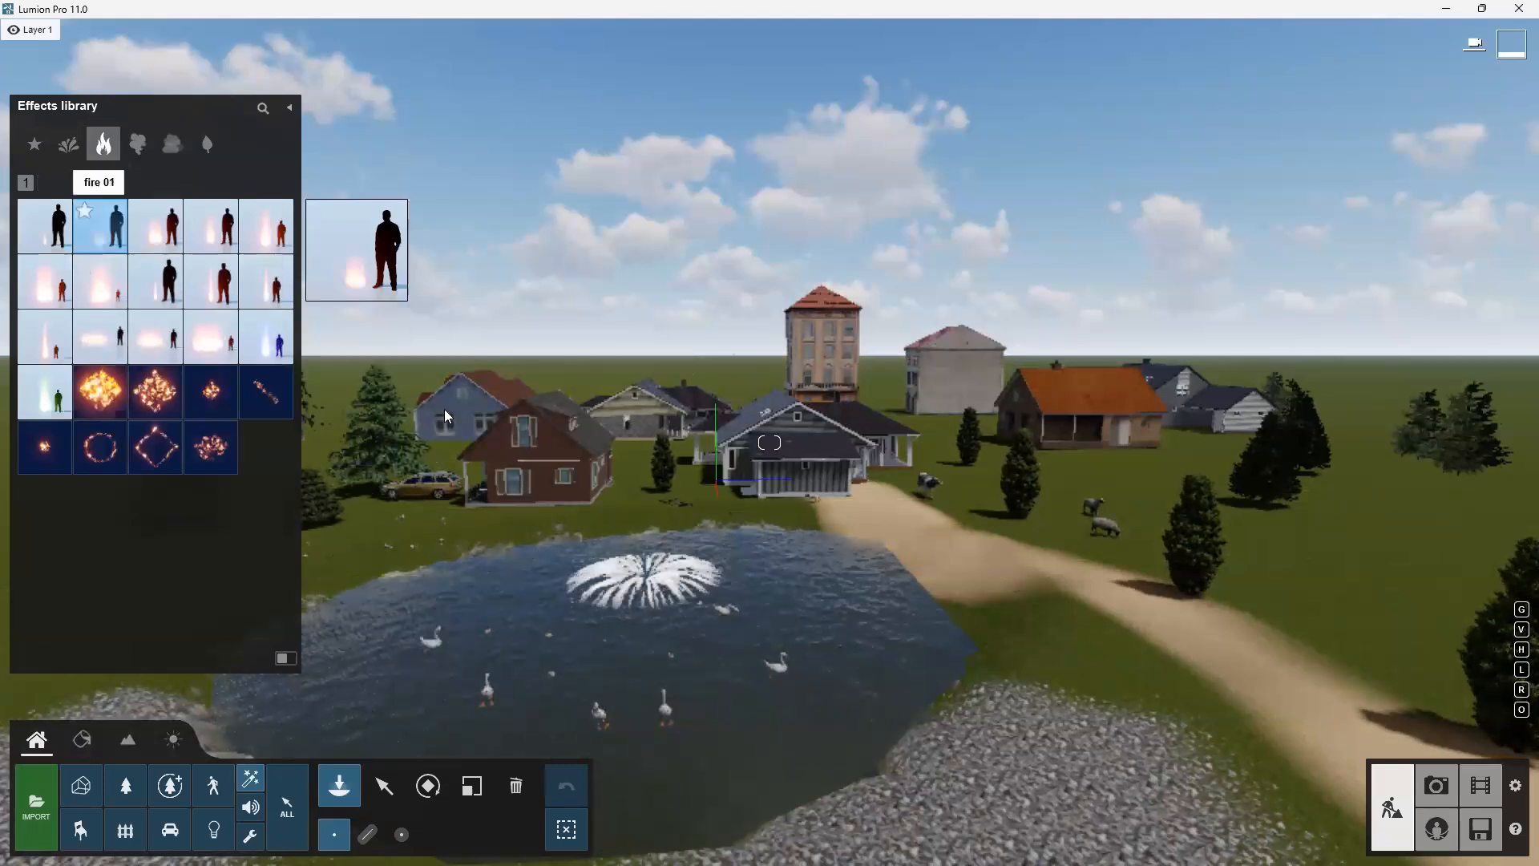
left_click(100, 226)
key("w")
right_click_drag(711, 515, 673, 561)
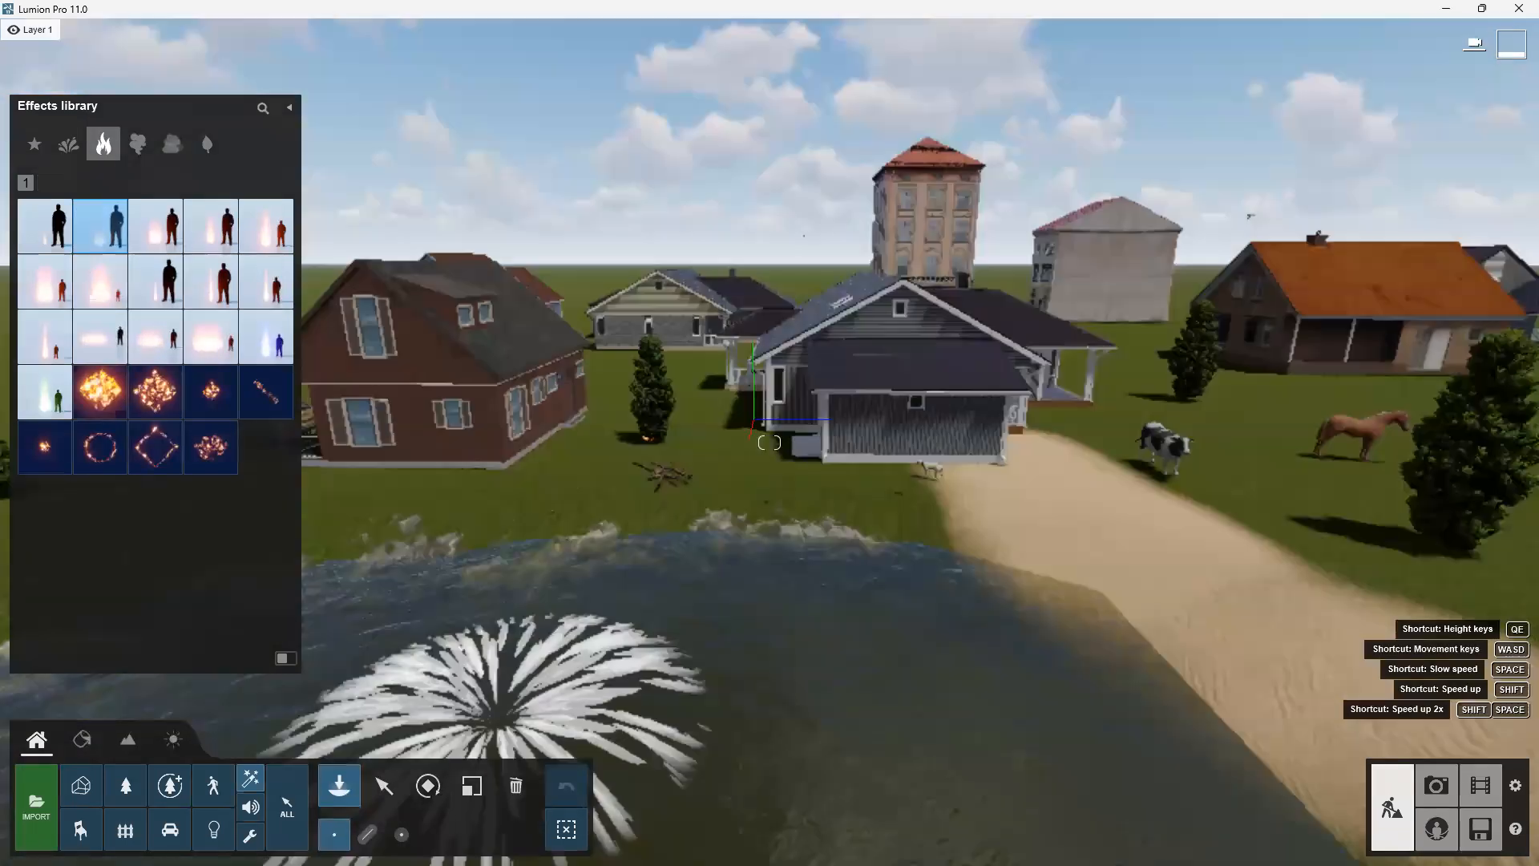
mouse_move(718, 508)
right_mouse_down()
mouse_move(803, 444)
mouse_move(742, 490)
right_mouse_up()
left_click(752, 487)
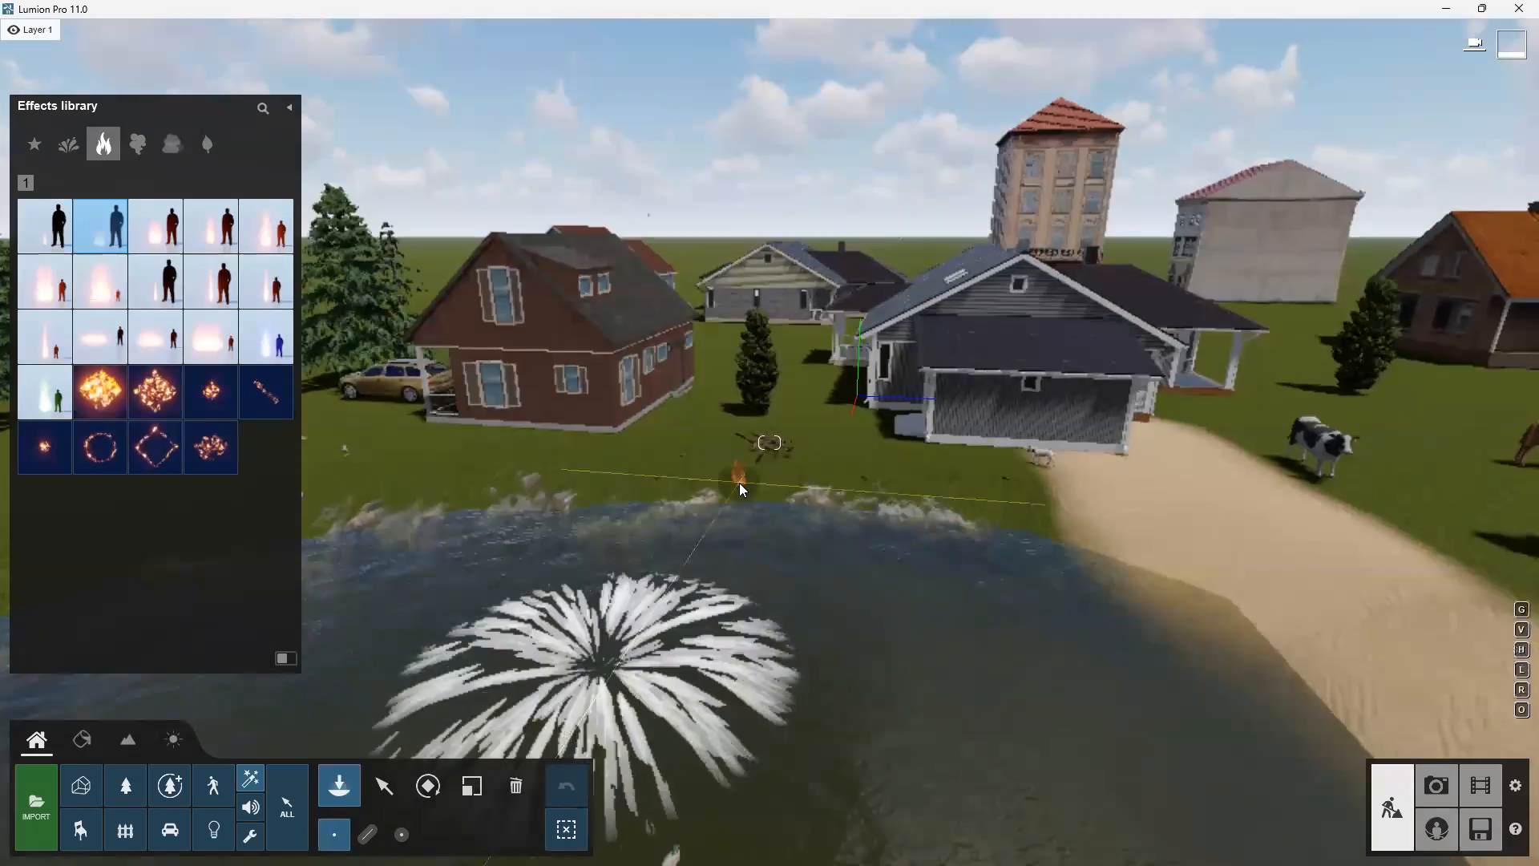
scroll(742, 490, "up", 5)
scroll(741, 490, "up", 3)
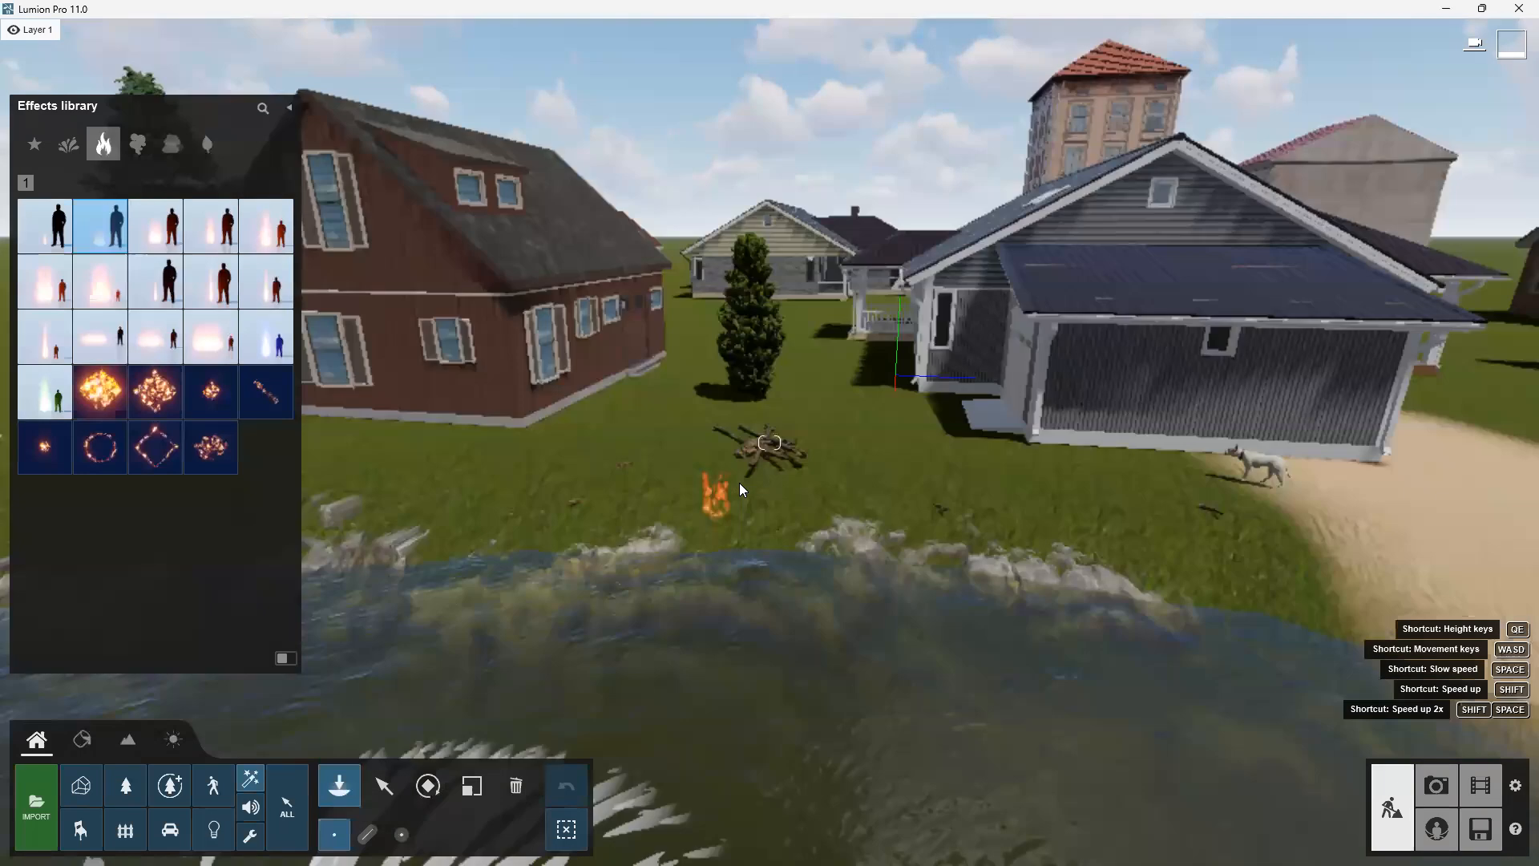
scroll(705, 529, "up", 3)
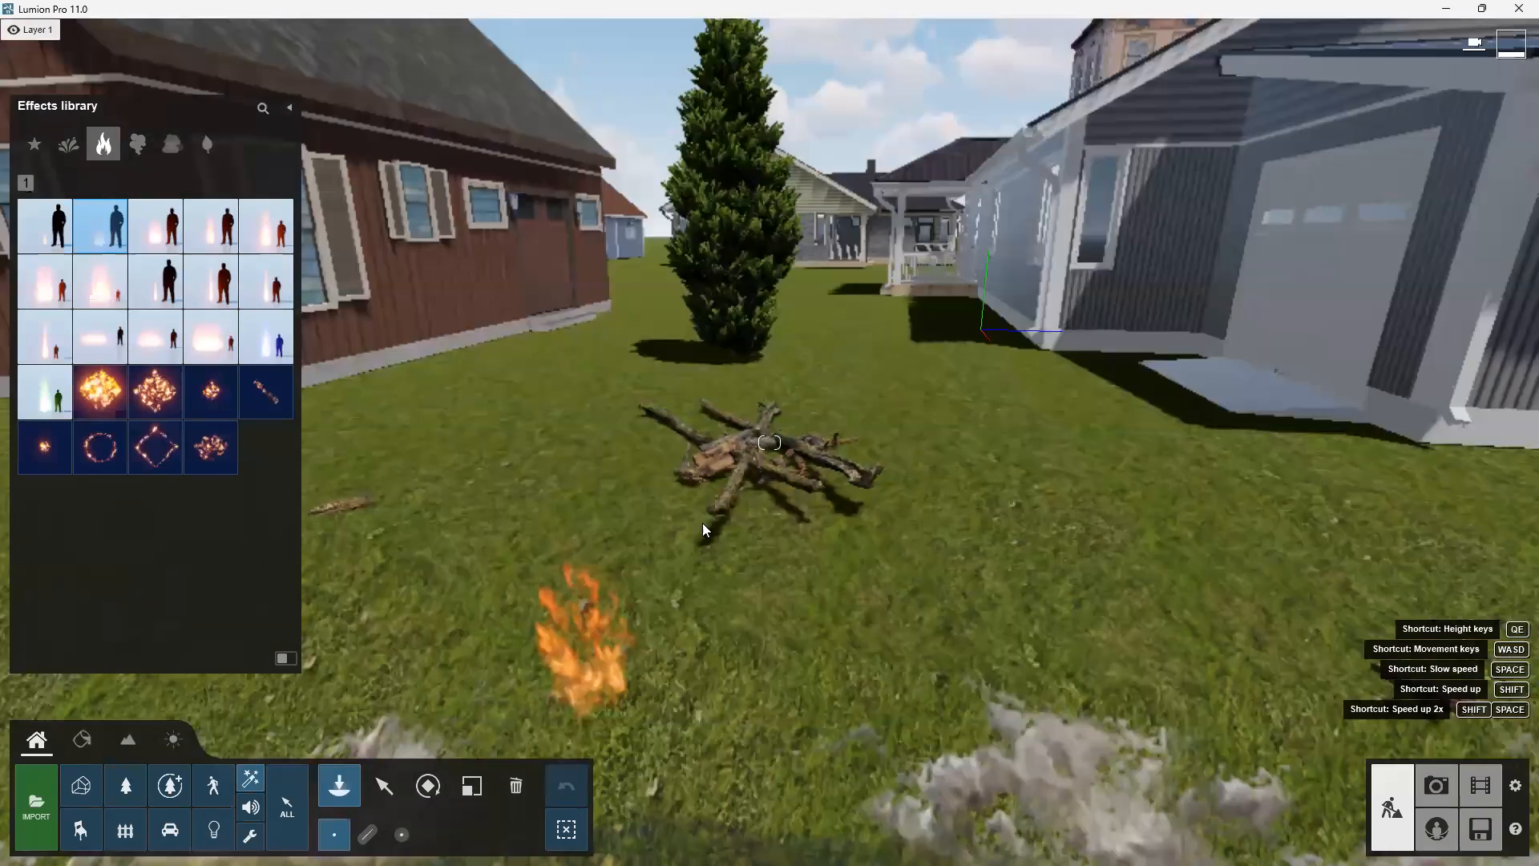
left_click(765, 463)
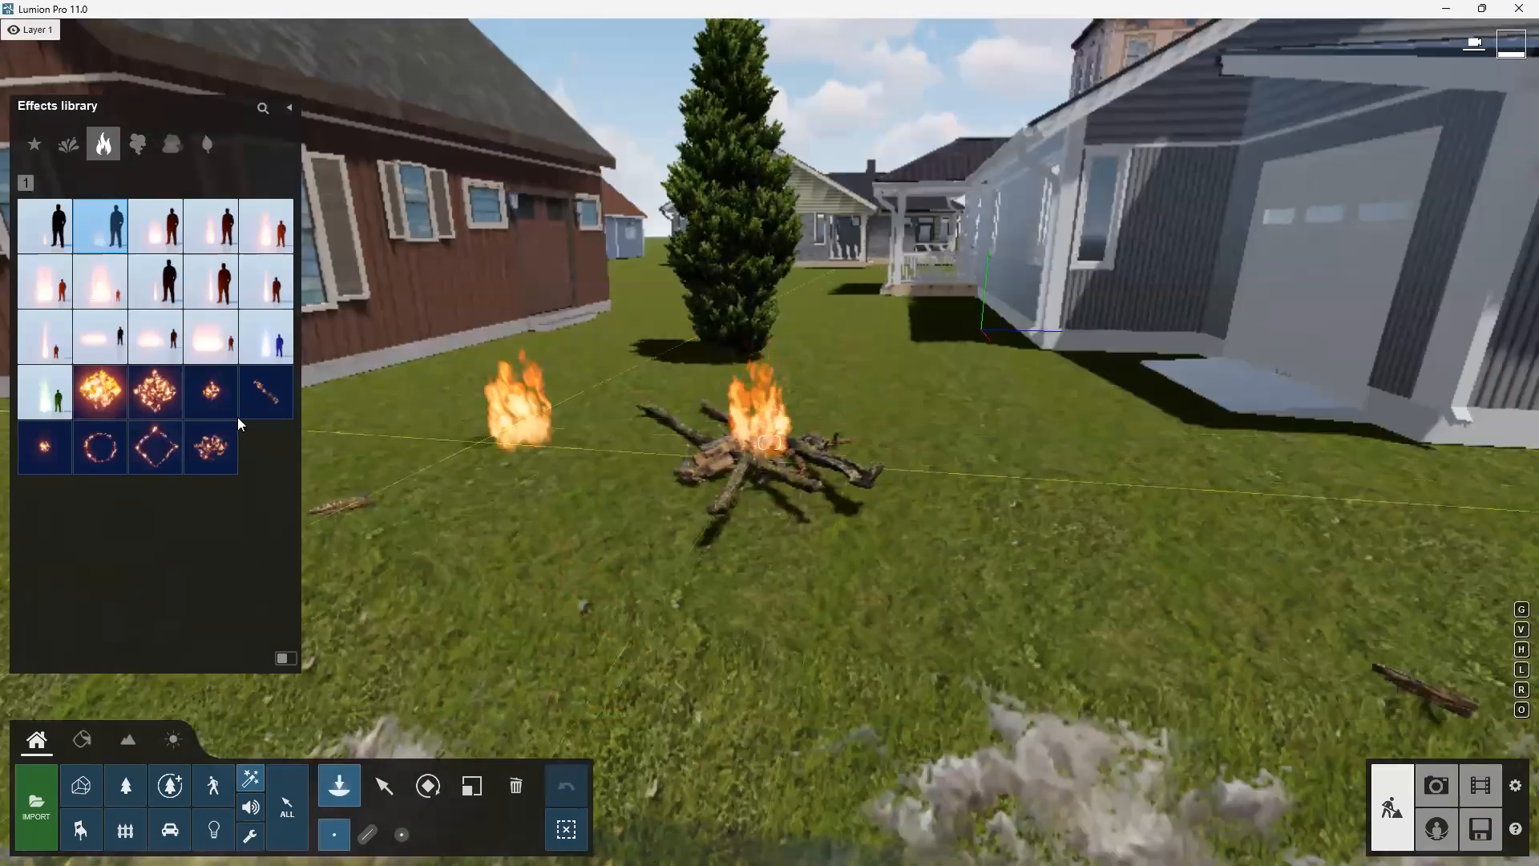
Add the first white smoke effect to the campfire so that it rises from the flames
left_click(137, 144)
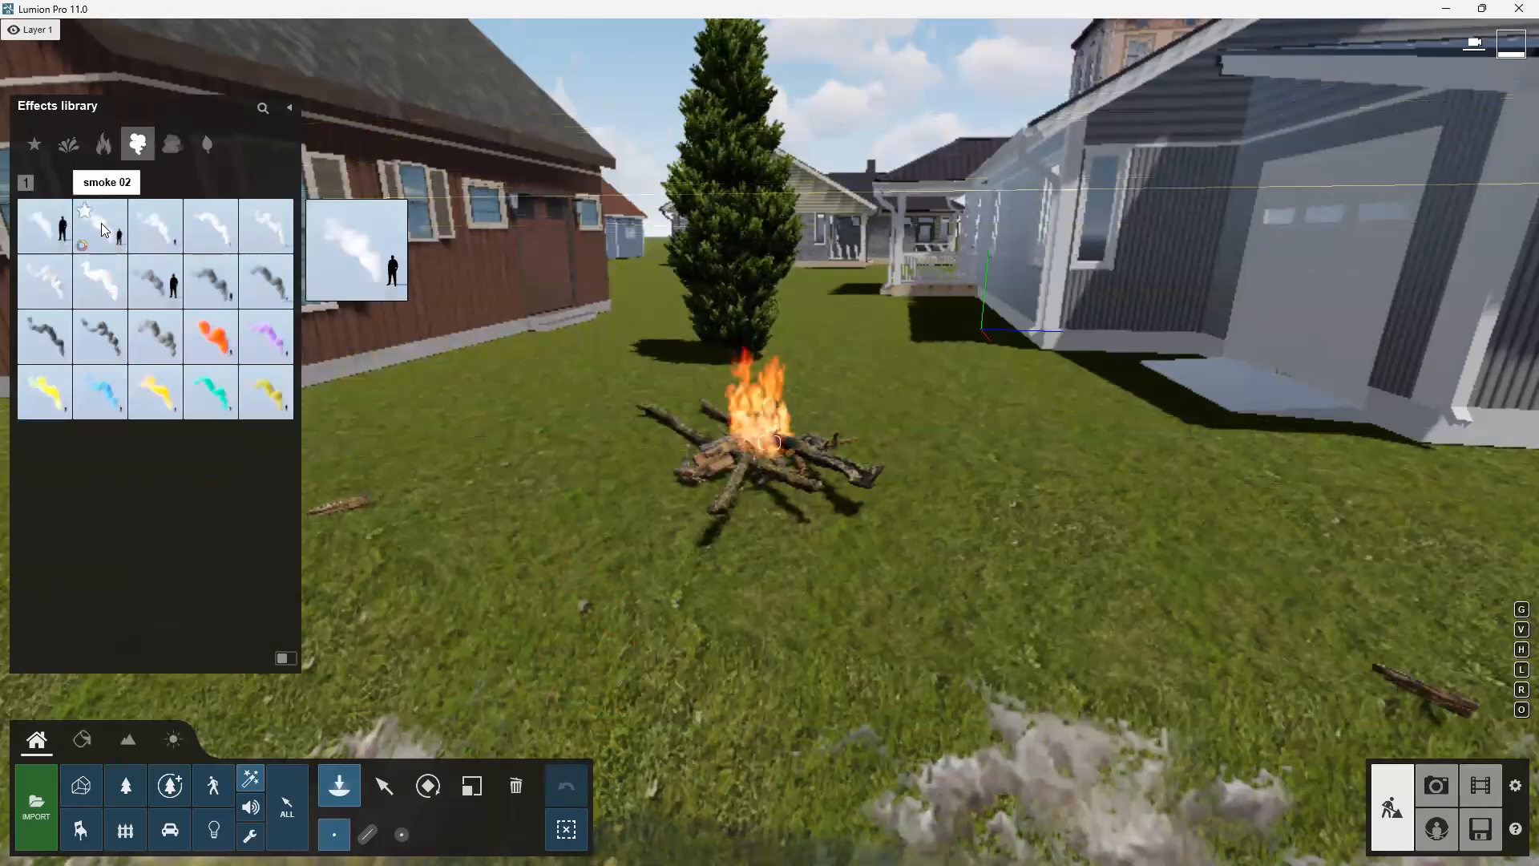
left_click(44, 226)
left_click(766, 440)
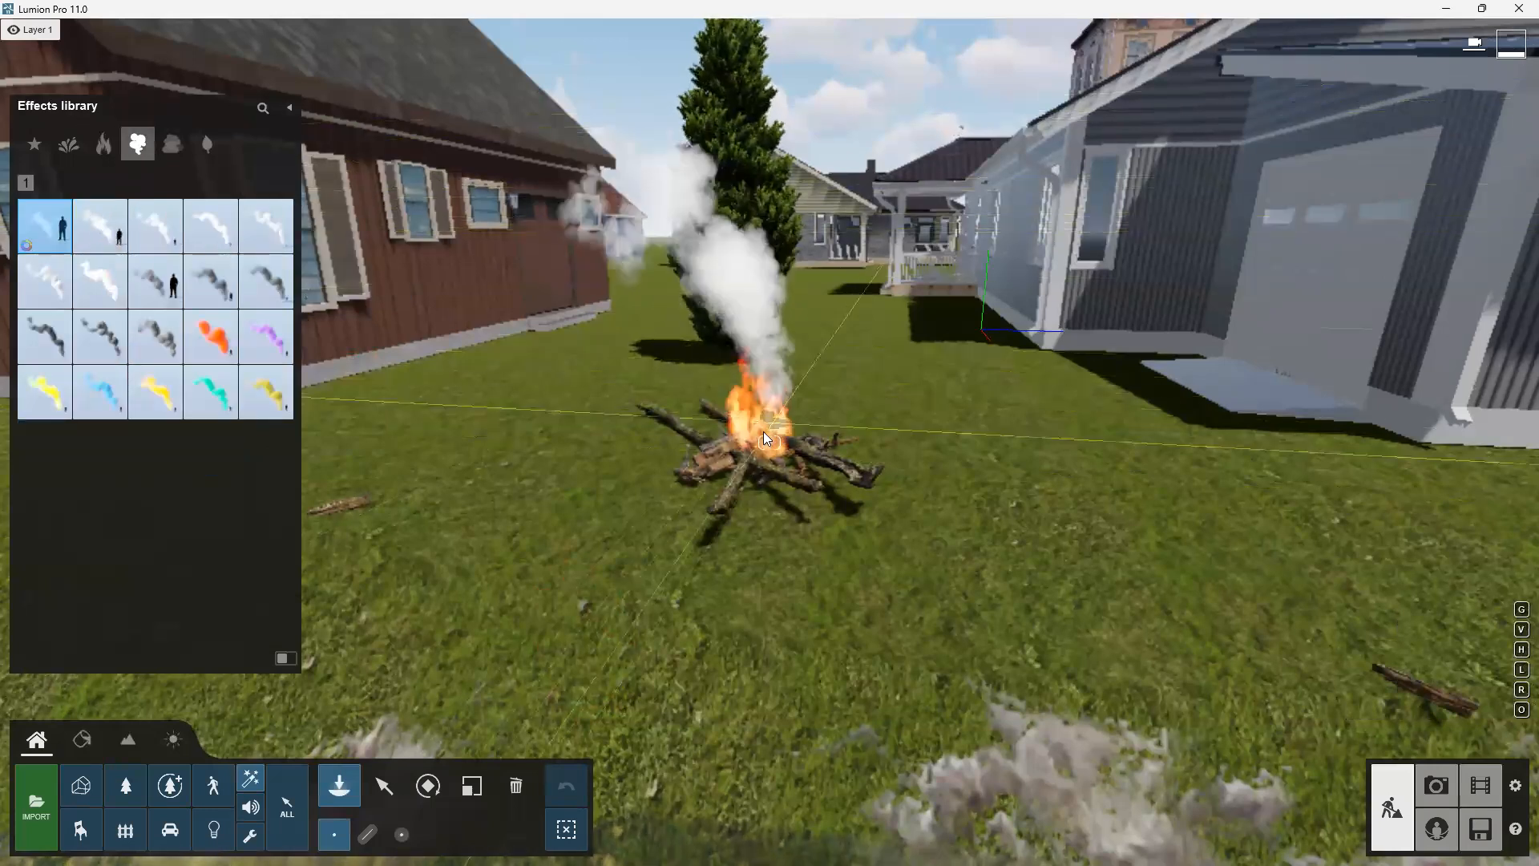
Place the Fog 03 effect behind the brown and grey houses, near the cream house
key("s")
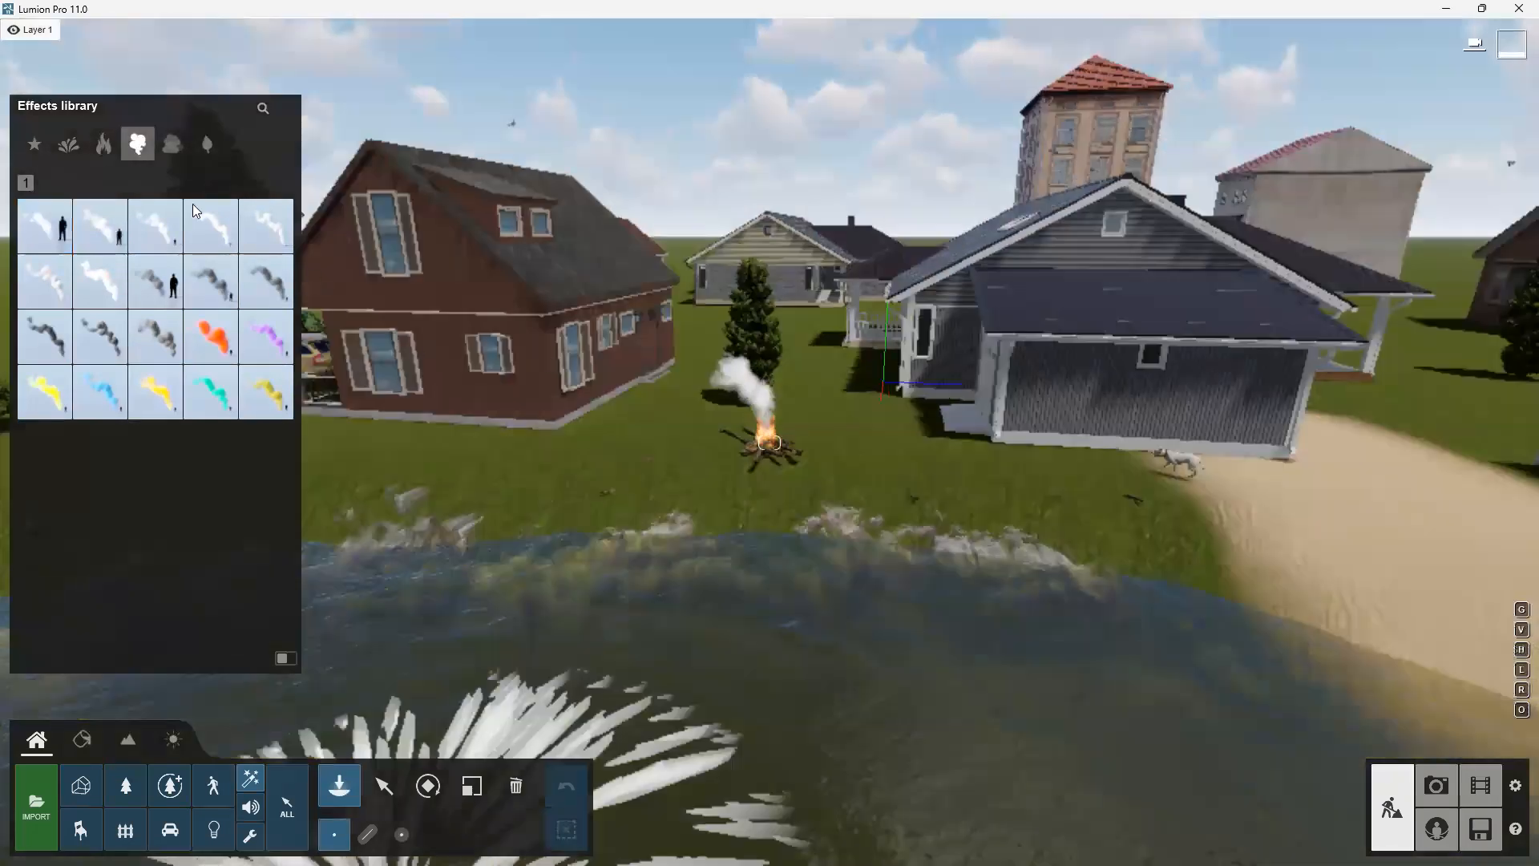
left_click(172, 144)
key("s")
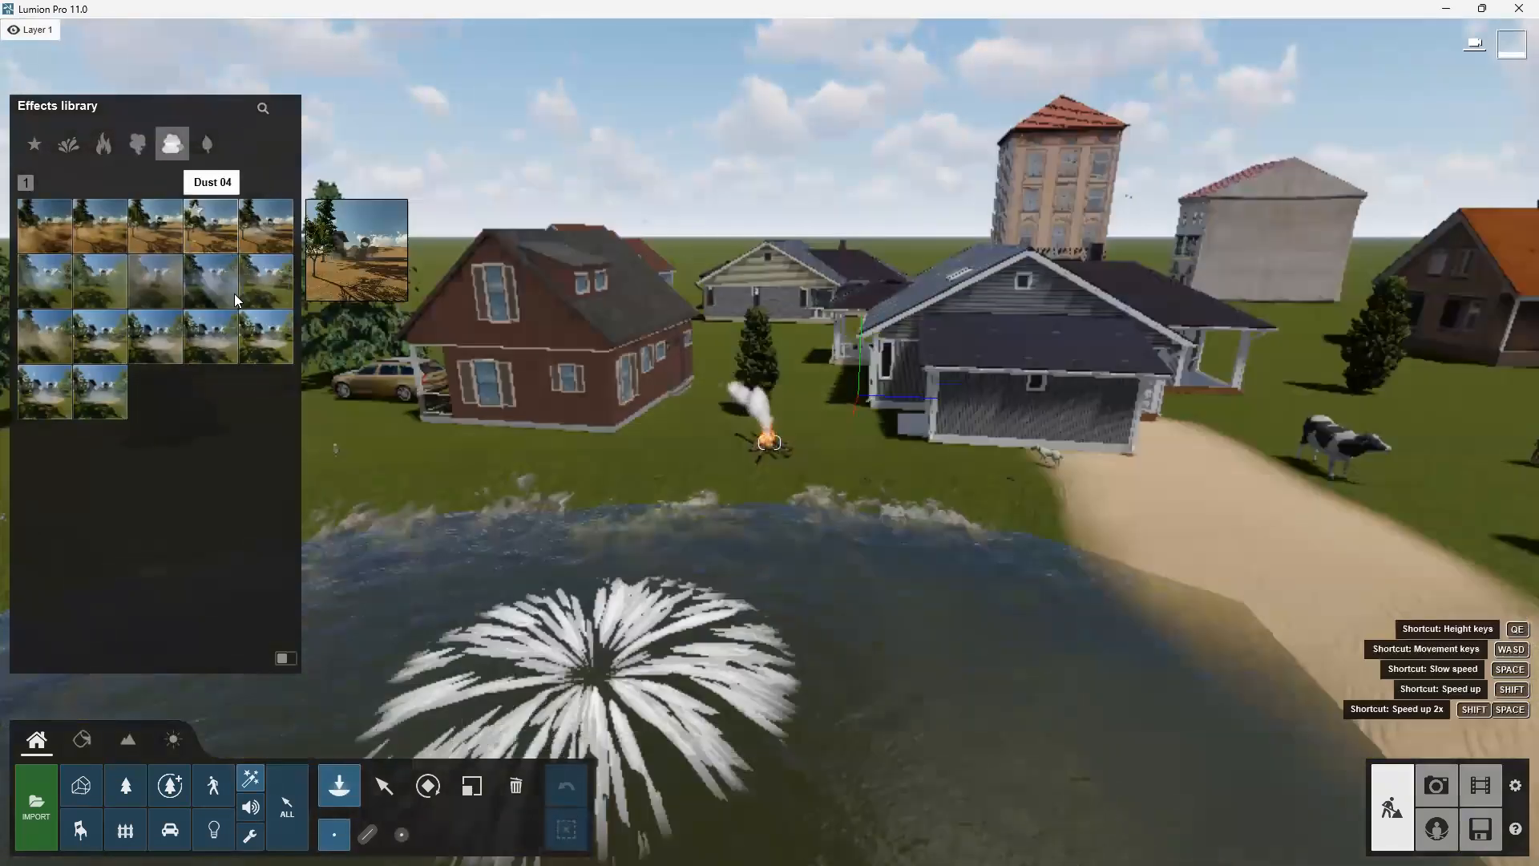
left_click(213, 282)
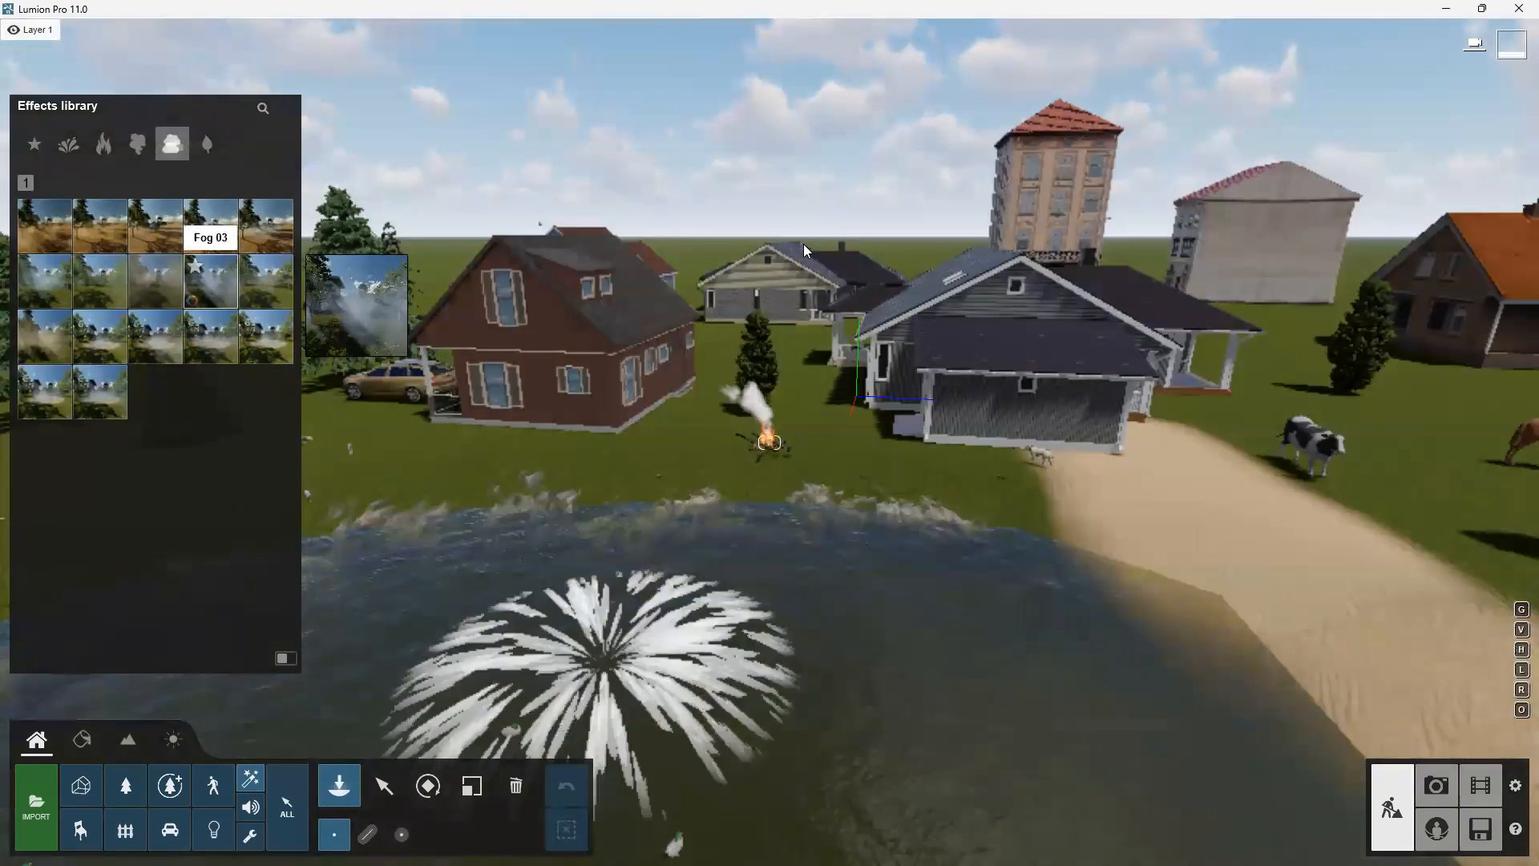
left_click(699, 273)
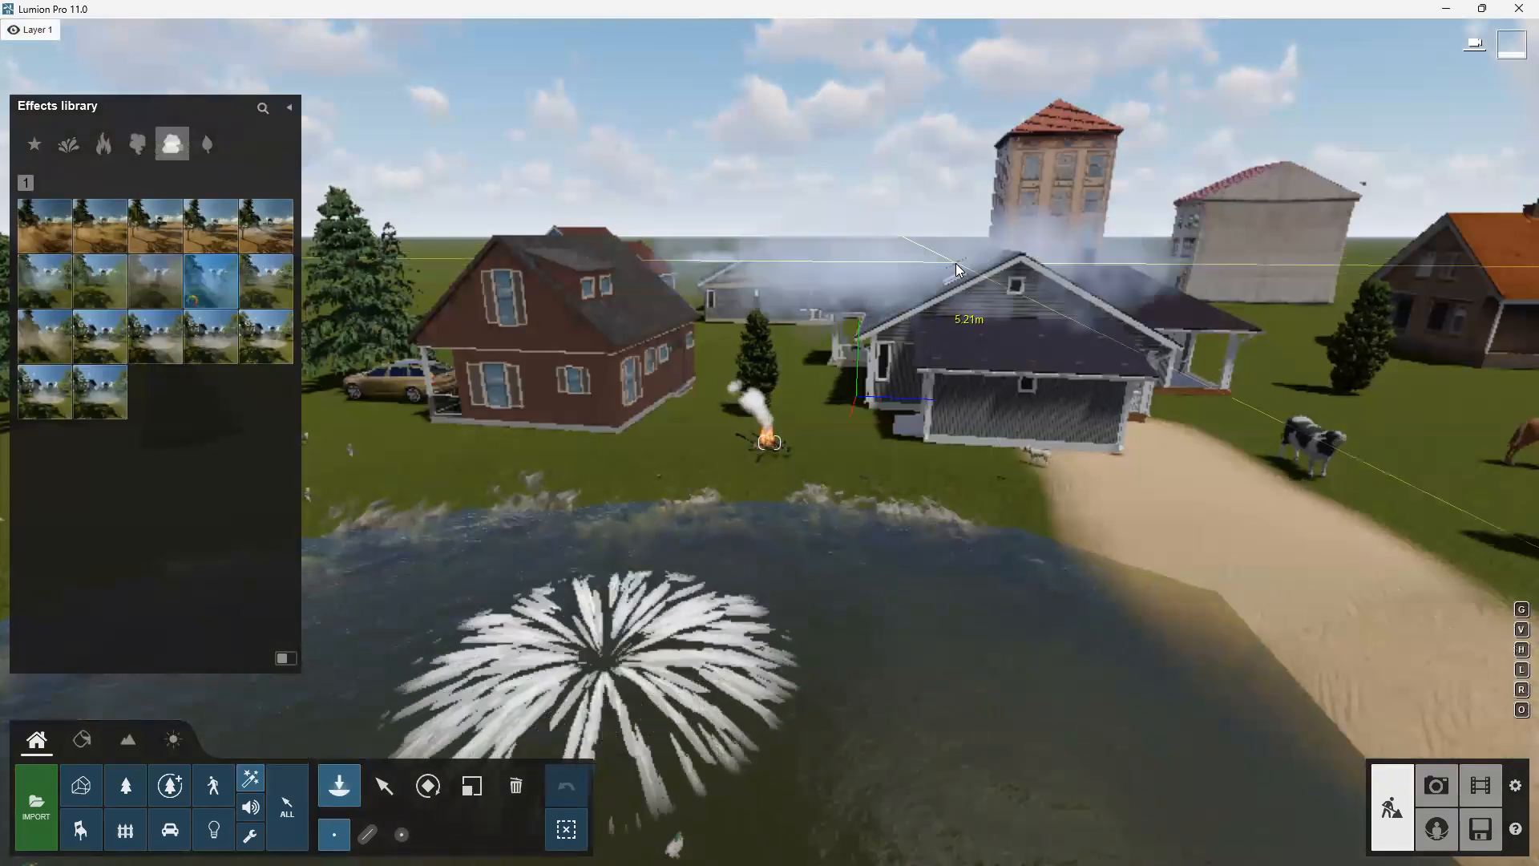
Place an AlaskaCedar-L2 HQ conifer on the open grass beyond the trees lining the dirt road, on the side away from the lake
scroll(1233, 326, "down", 2)
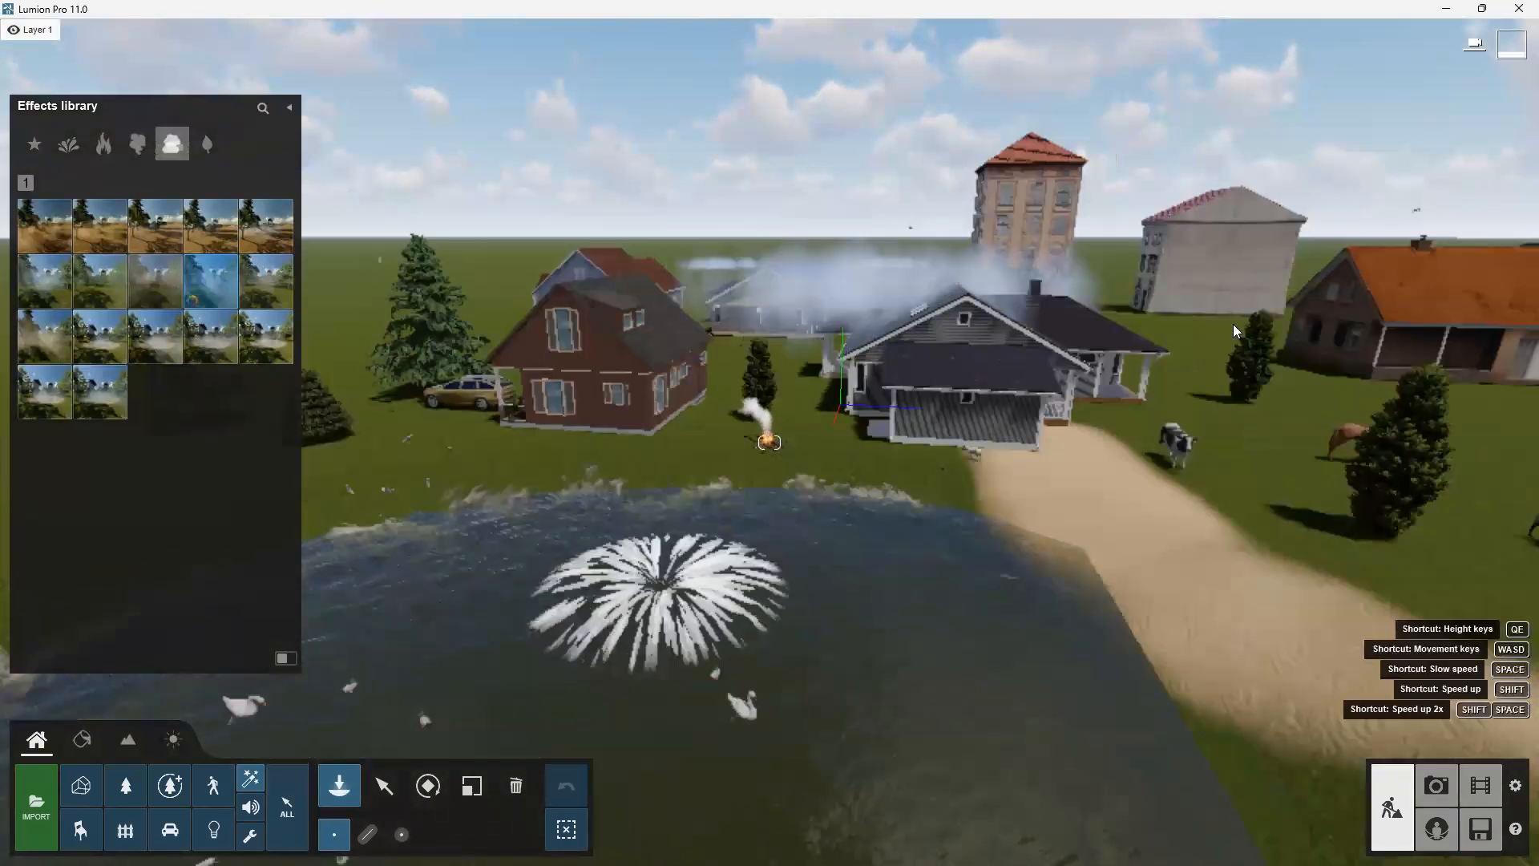
scroll(1233, 324, "down", 2)
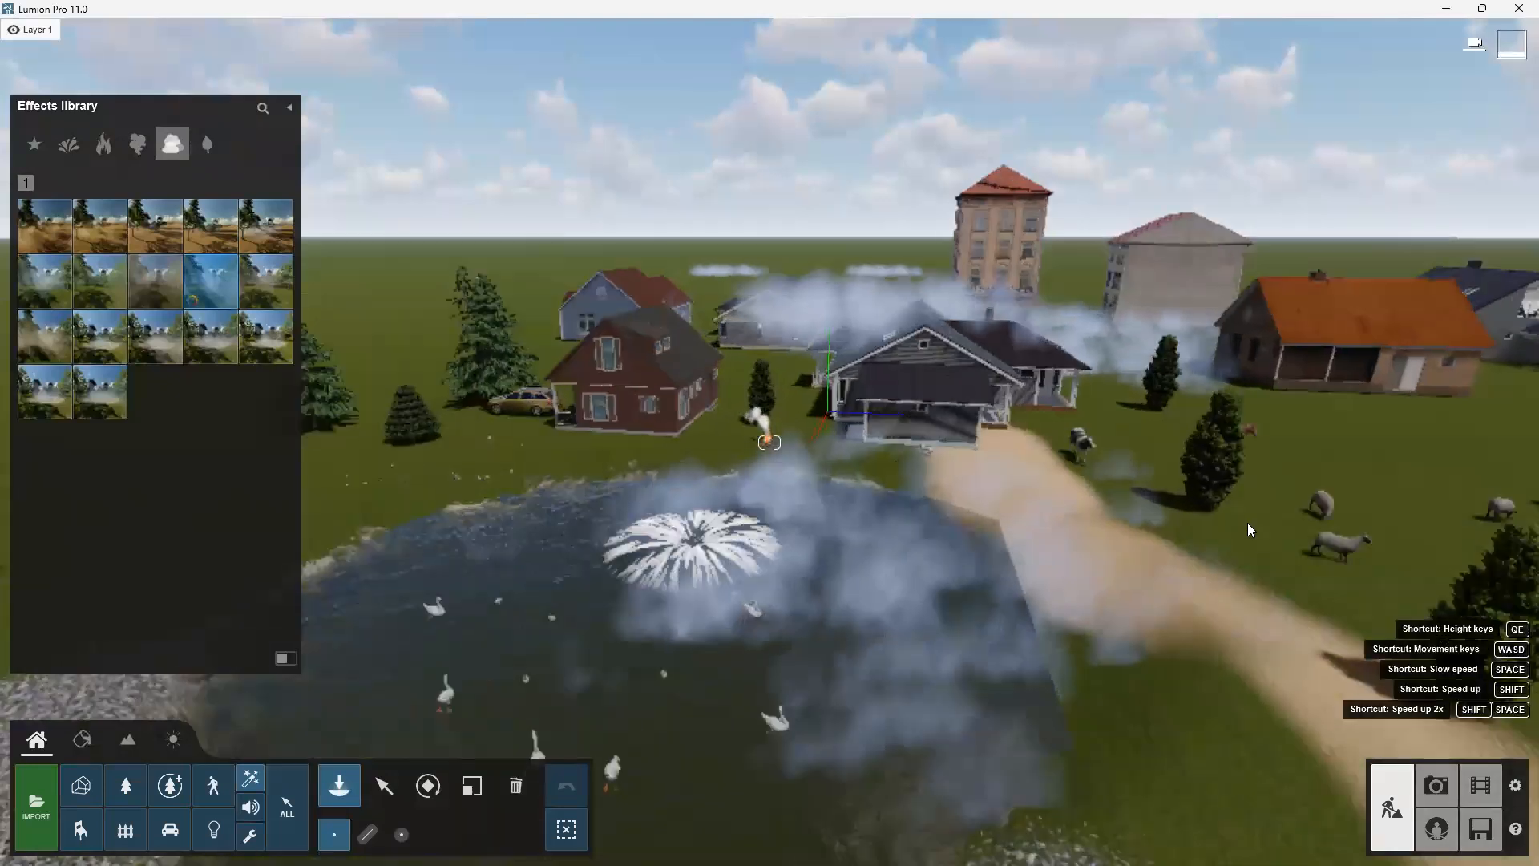
scroll(1283, 545, "down", 4)
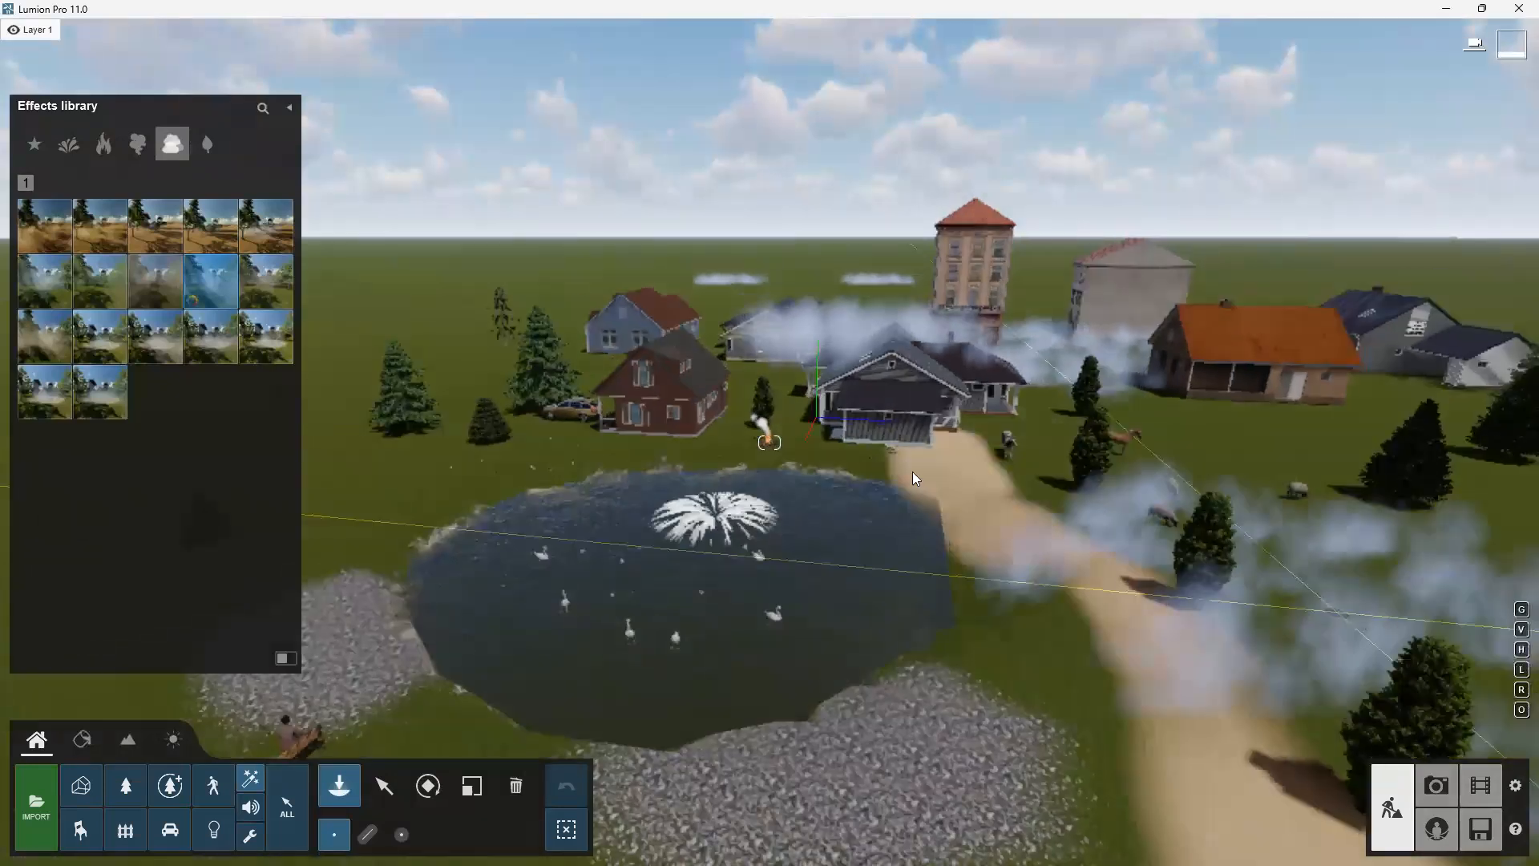
scroll(907, 476, "down", 4)
right_click_drag(908, 476, 938, 441)
left_click(128, 786)
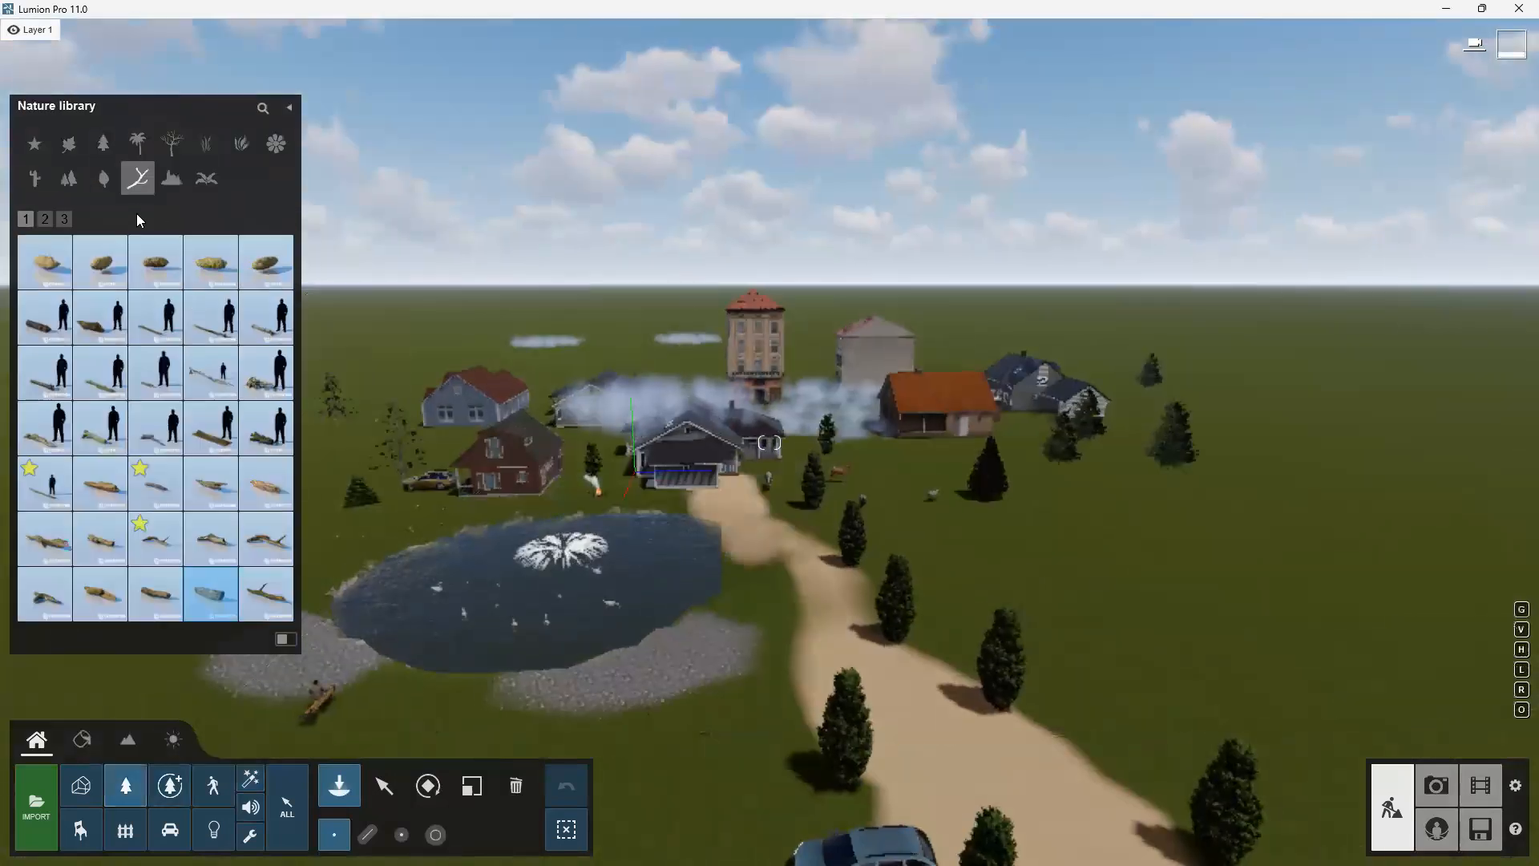
left_click(107, 142)
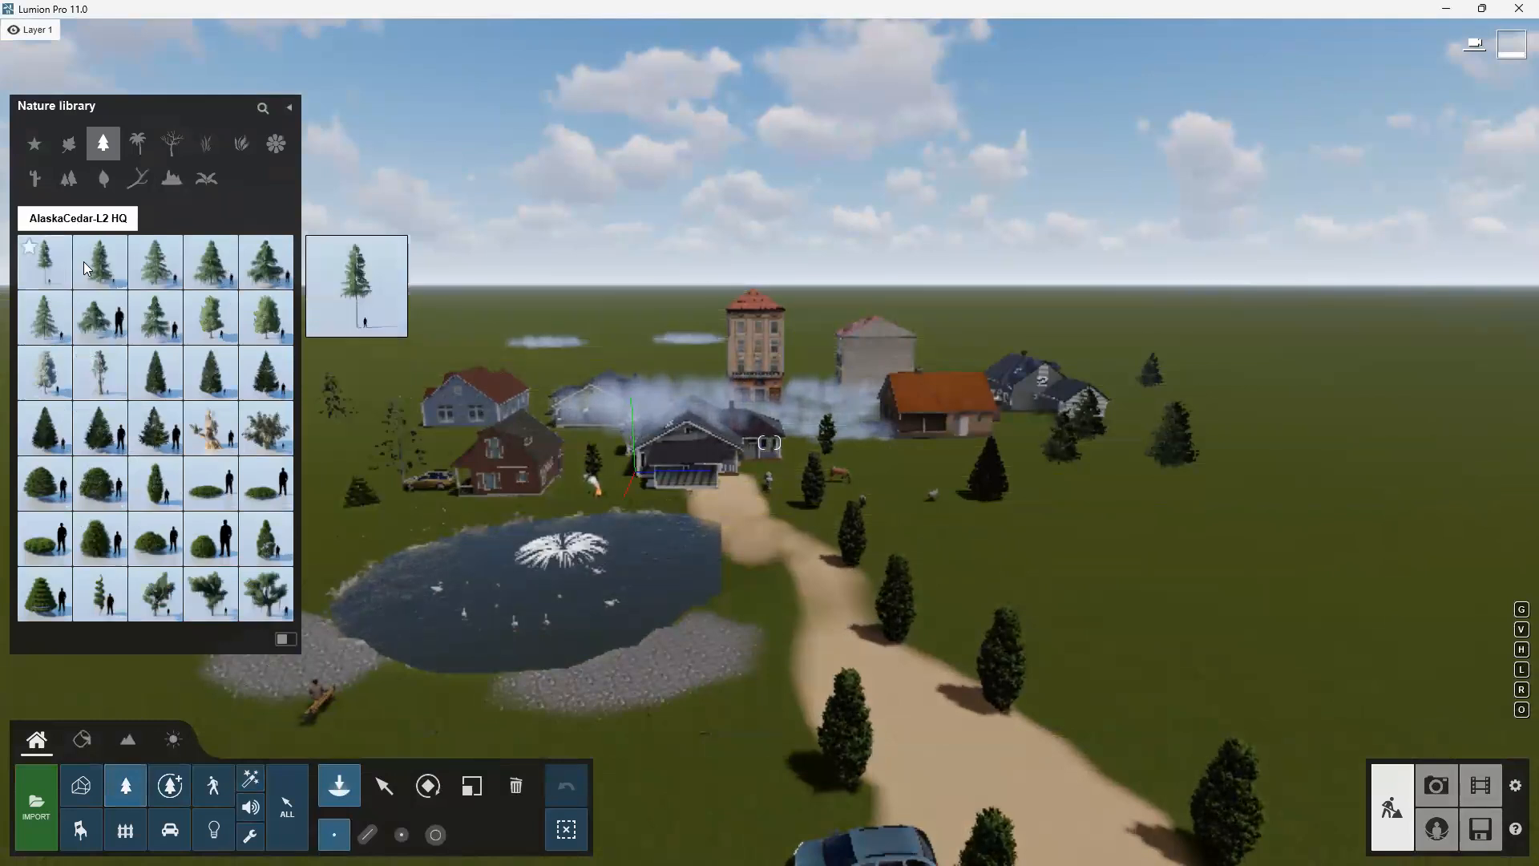
left_click(48, 262)
left_click(1126, 601)
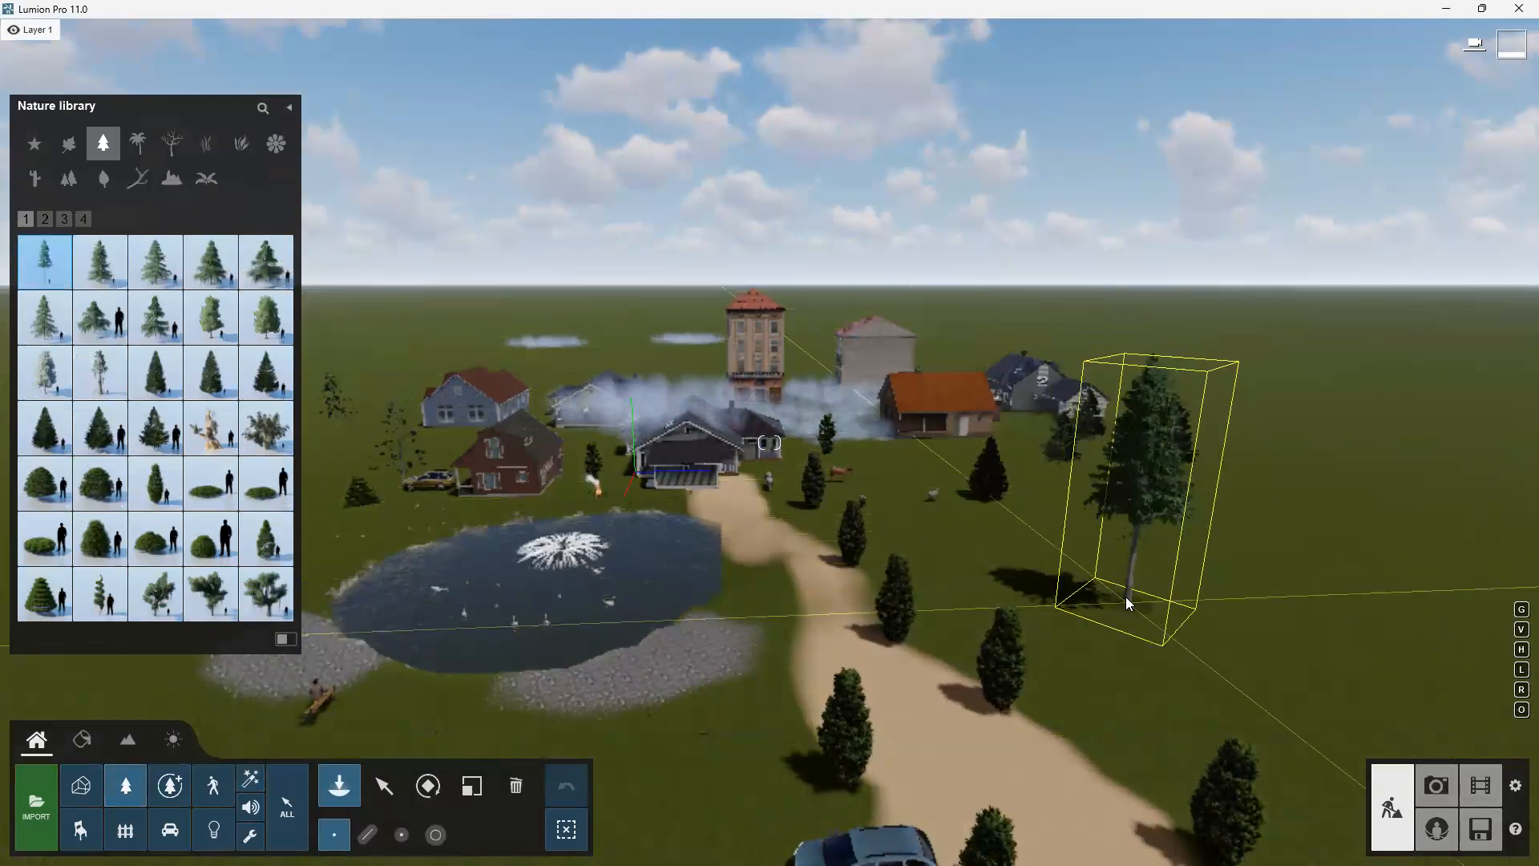
Place the leaves 03 effect in the lower crown of the new Alaska cedar so that leaves fall around its trunk
left_click(250, 778)
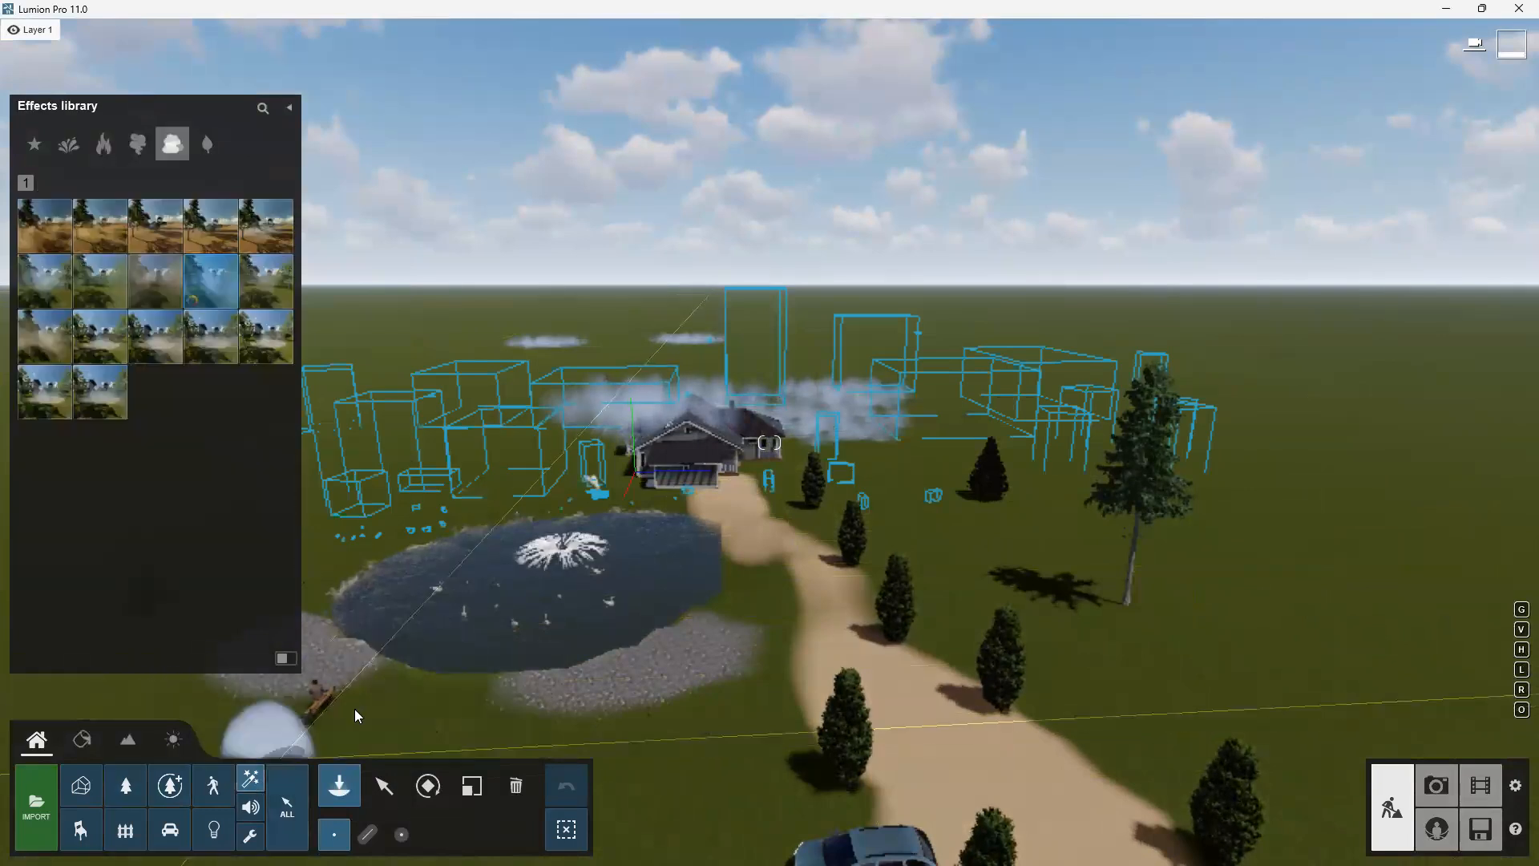
left_click(206, 146)
right_click_drag(521, 617, 762, 525)
key("w")
key("w")
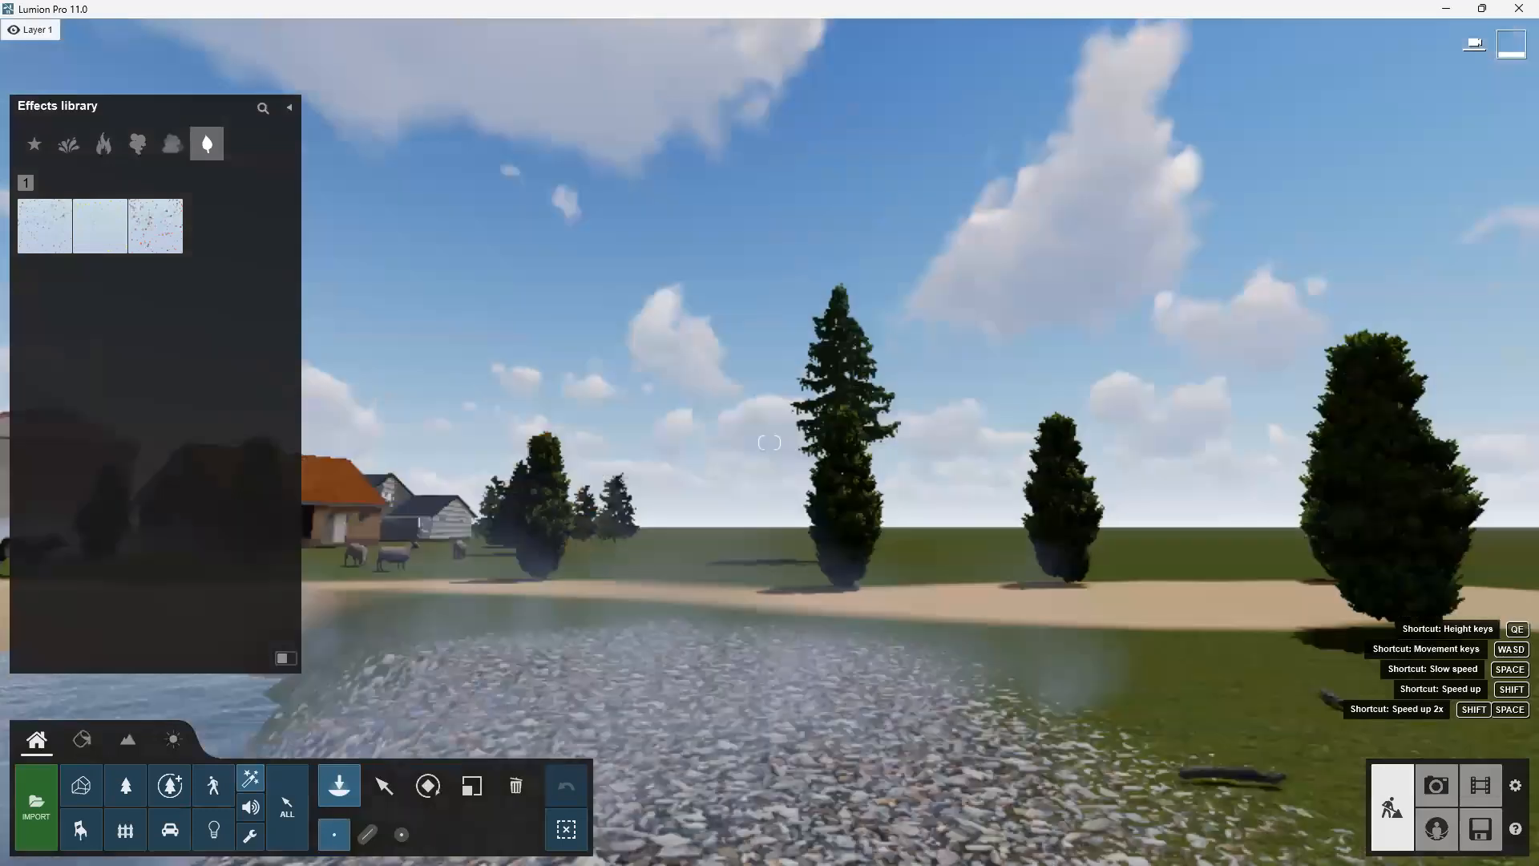
key("q")
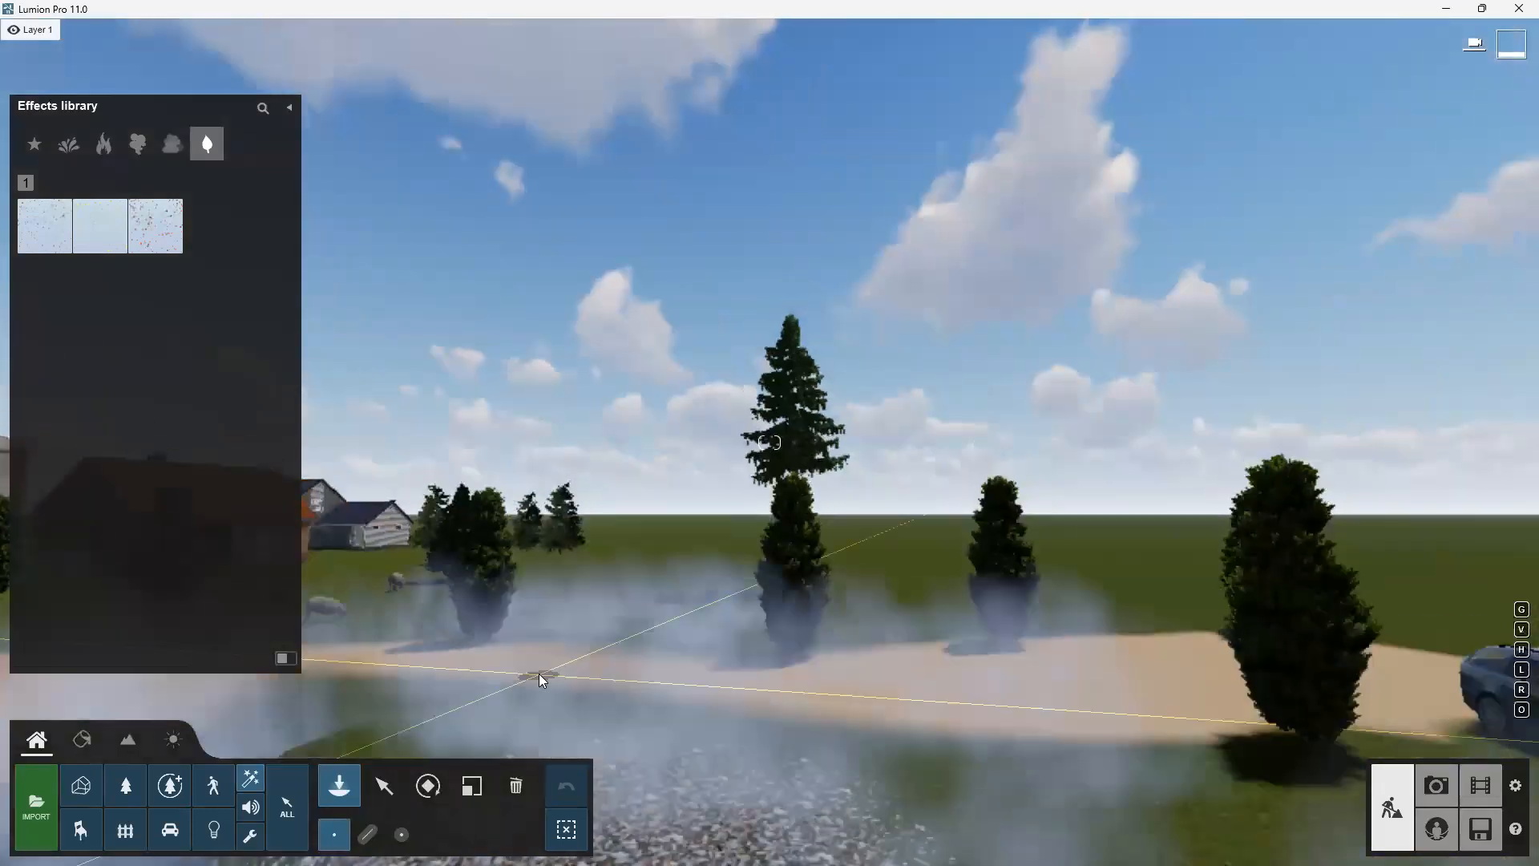
key("w")
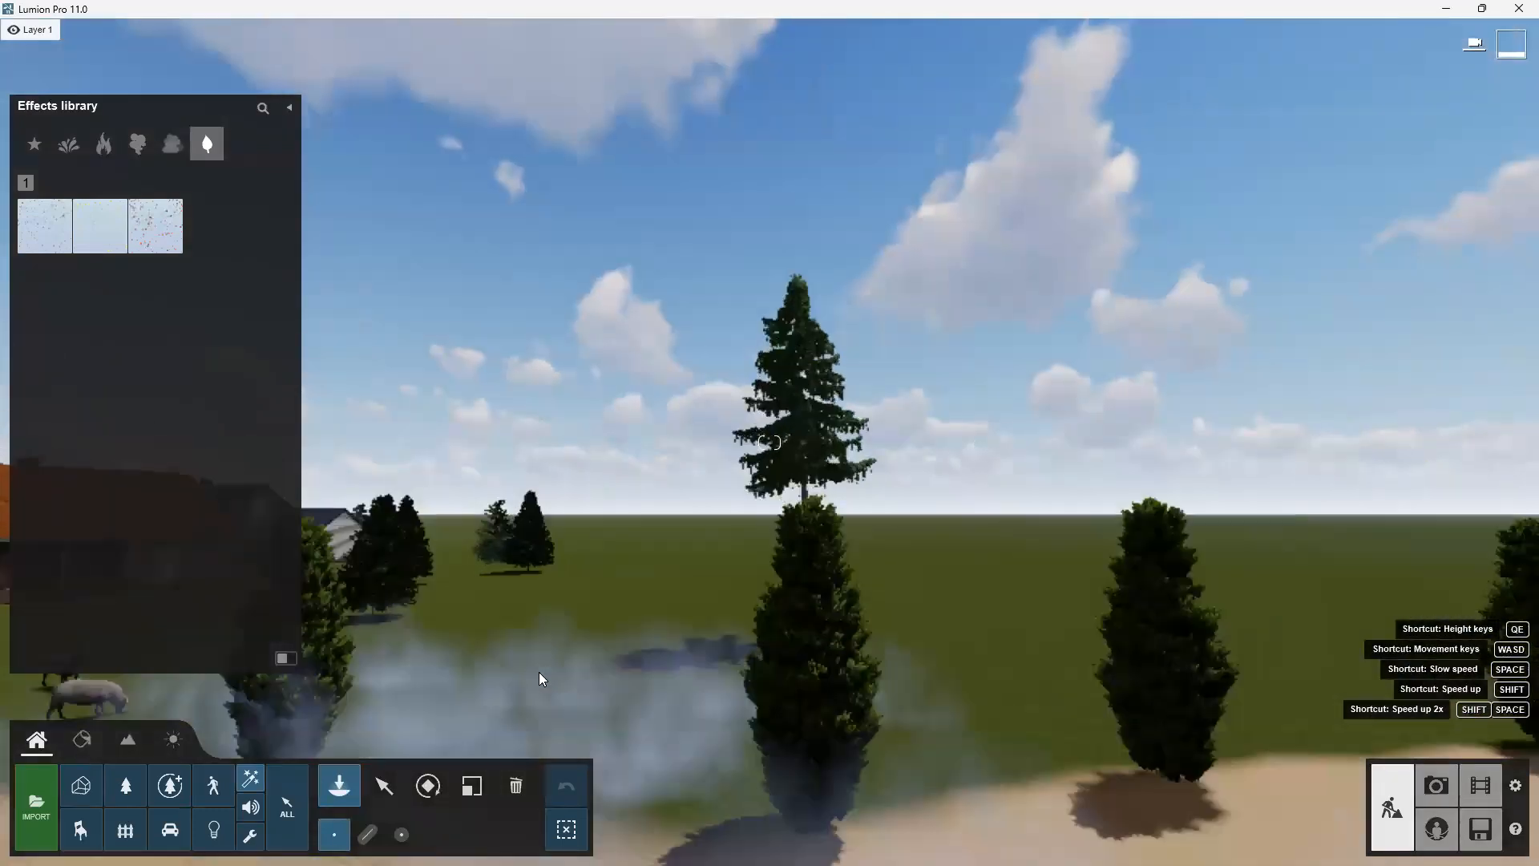
key("w")
key("q")
key("w")
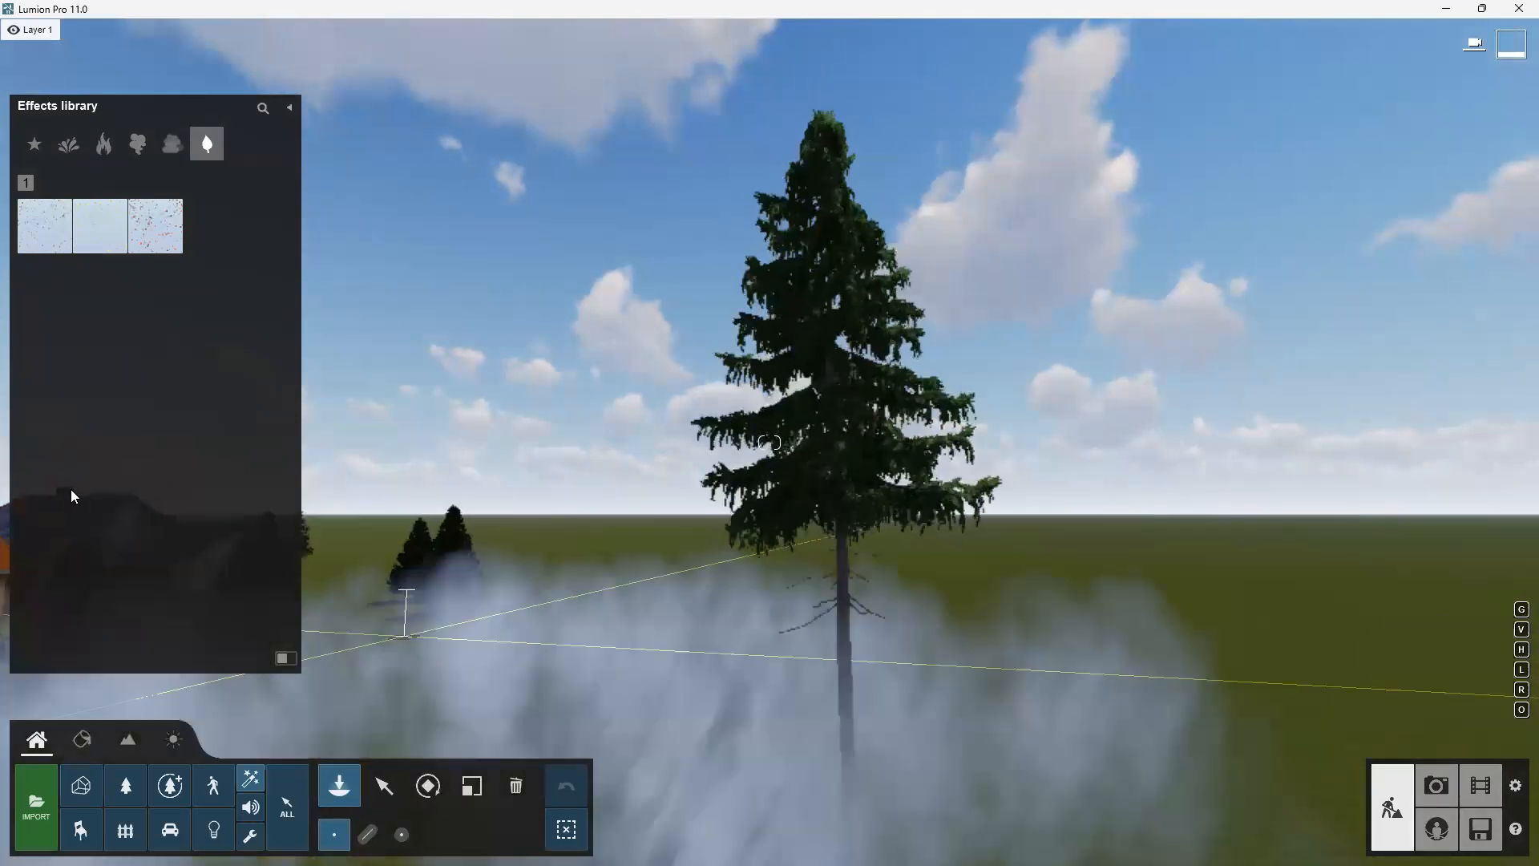
left_click(155, 224)
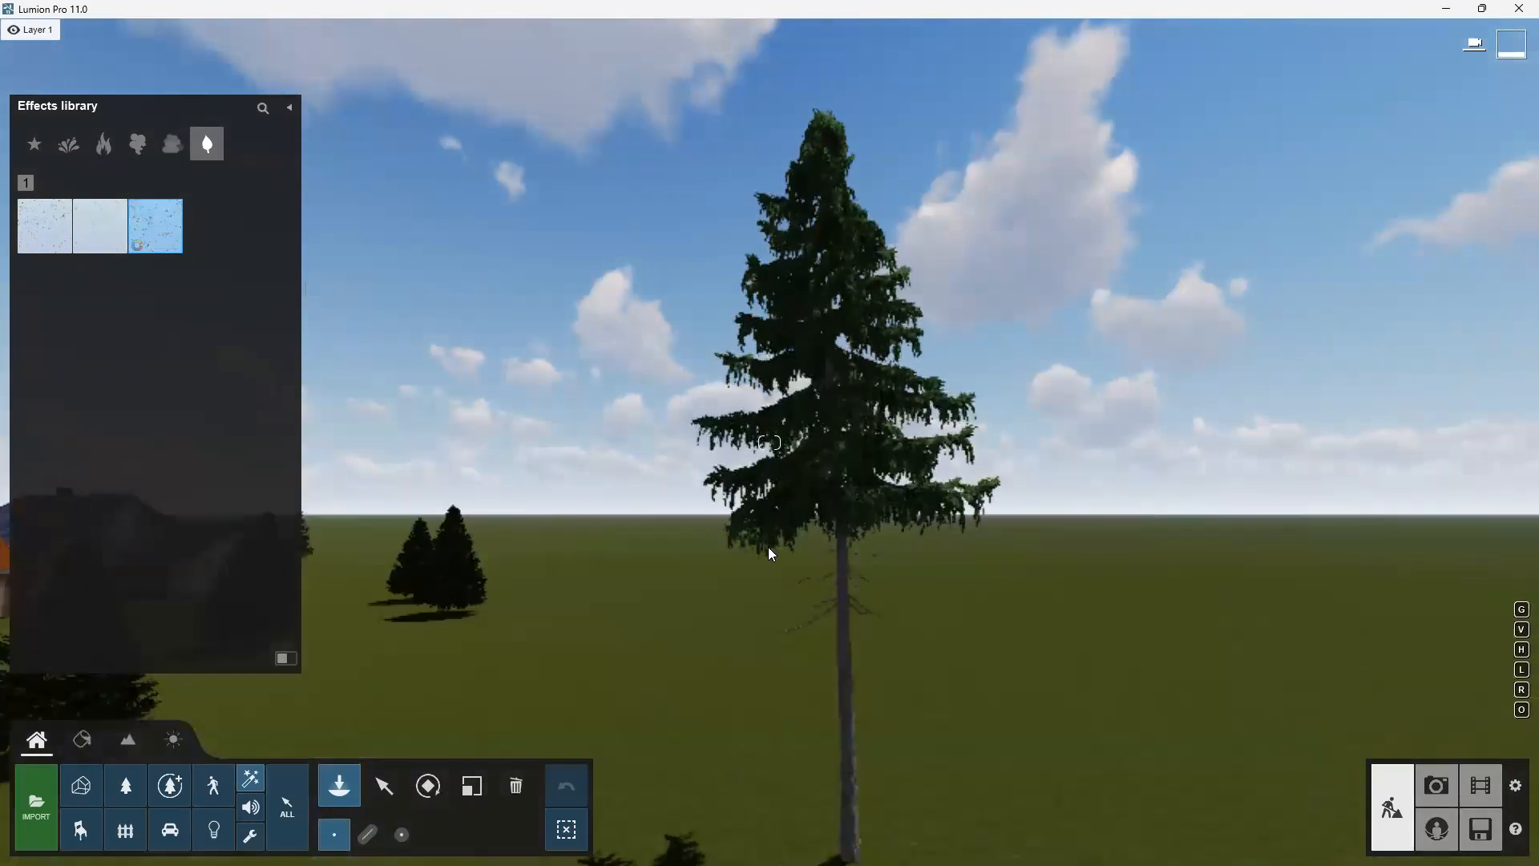
left_click(854, 488)
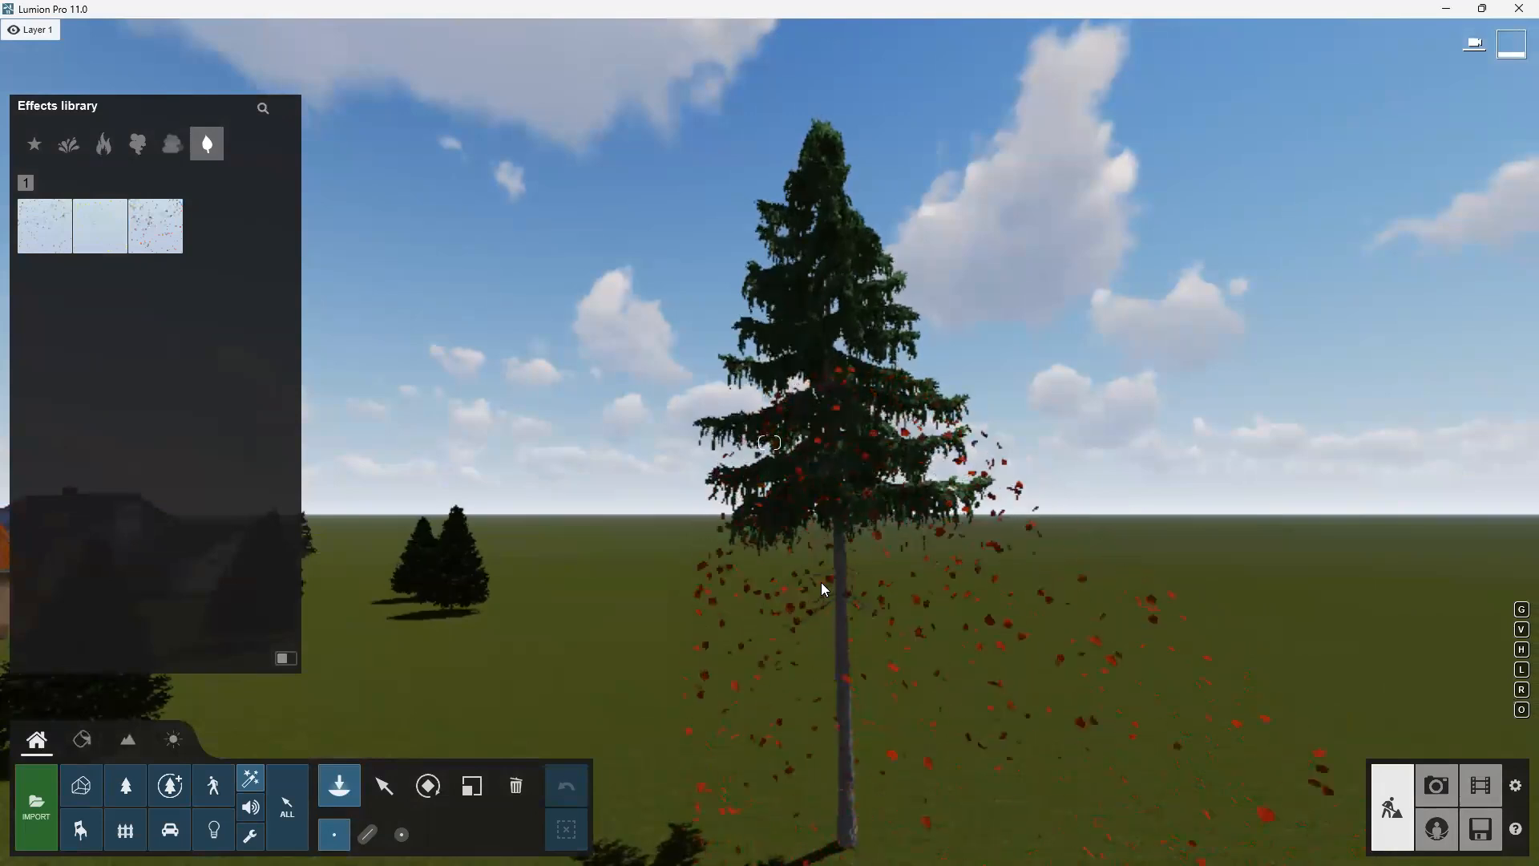
Recolour the falling leaves dark green to match the cedar, and bring up the cedar's own properties
left_click(385, 786)
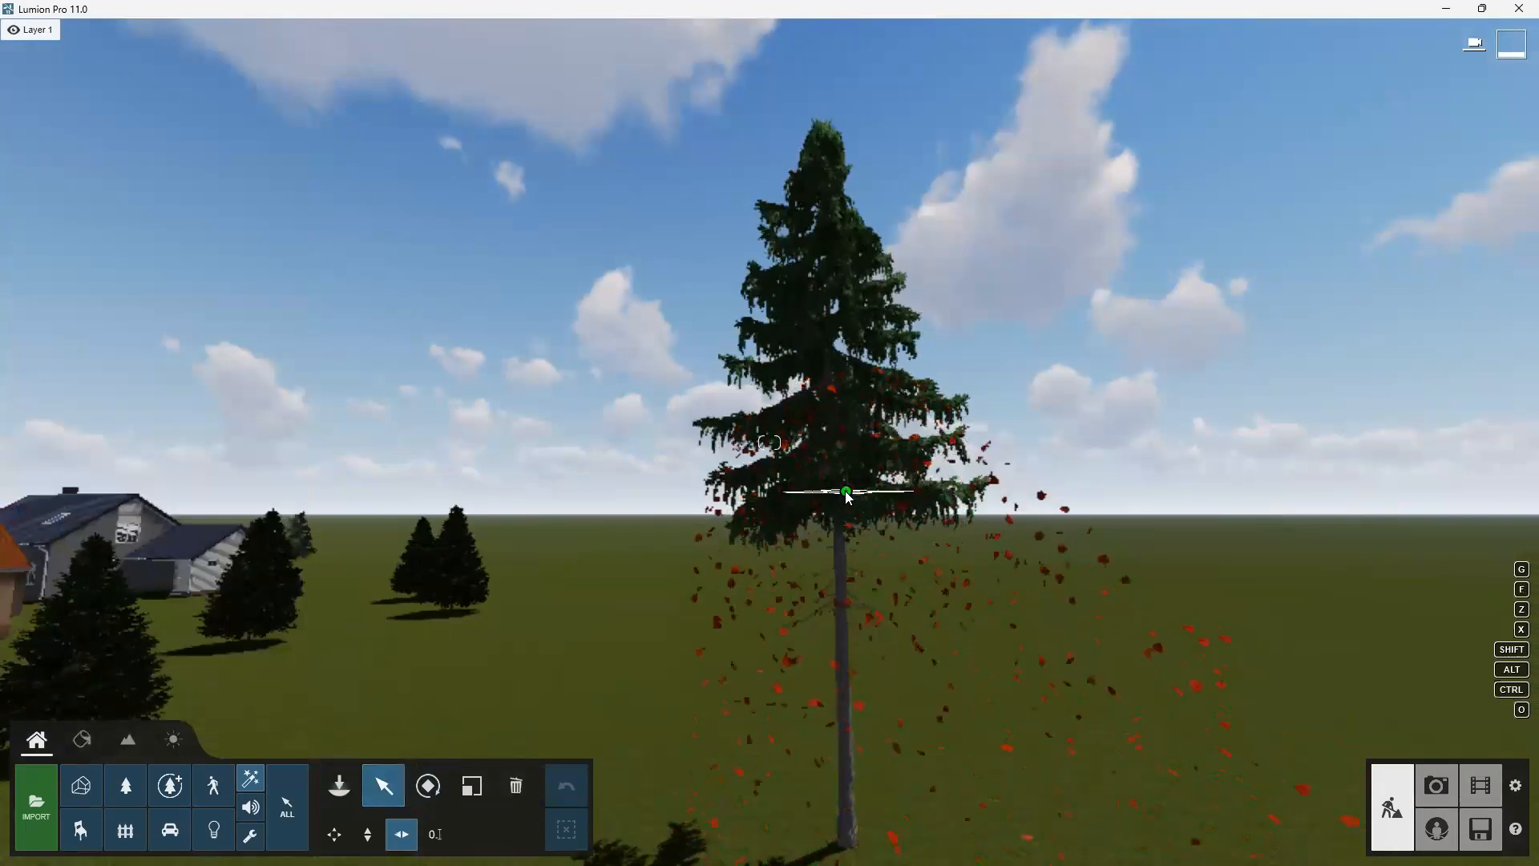
left_click(847, 491)
left_click(1367, 220)
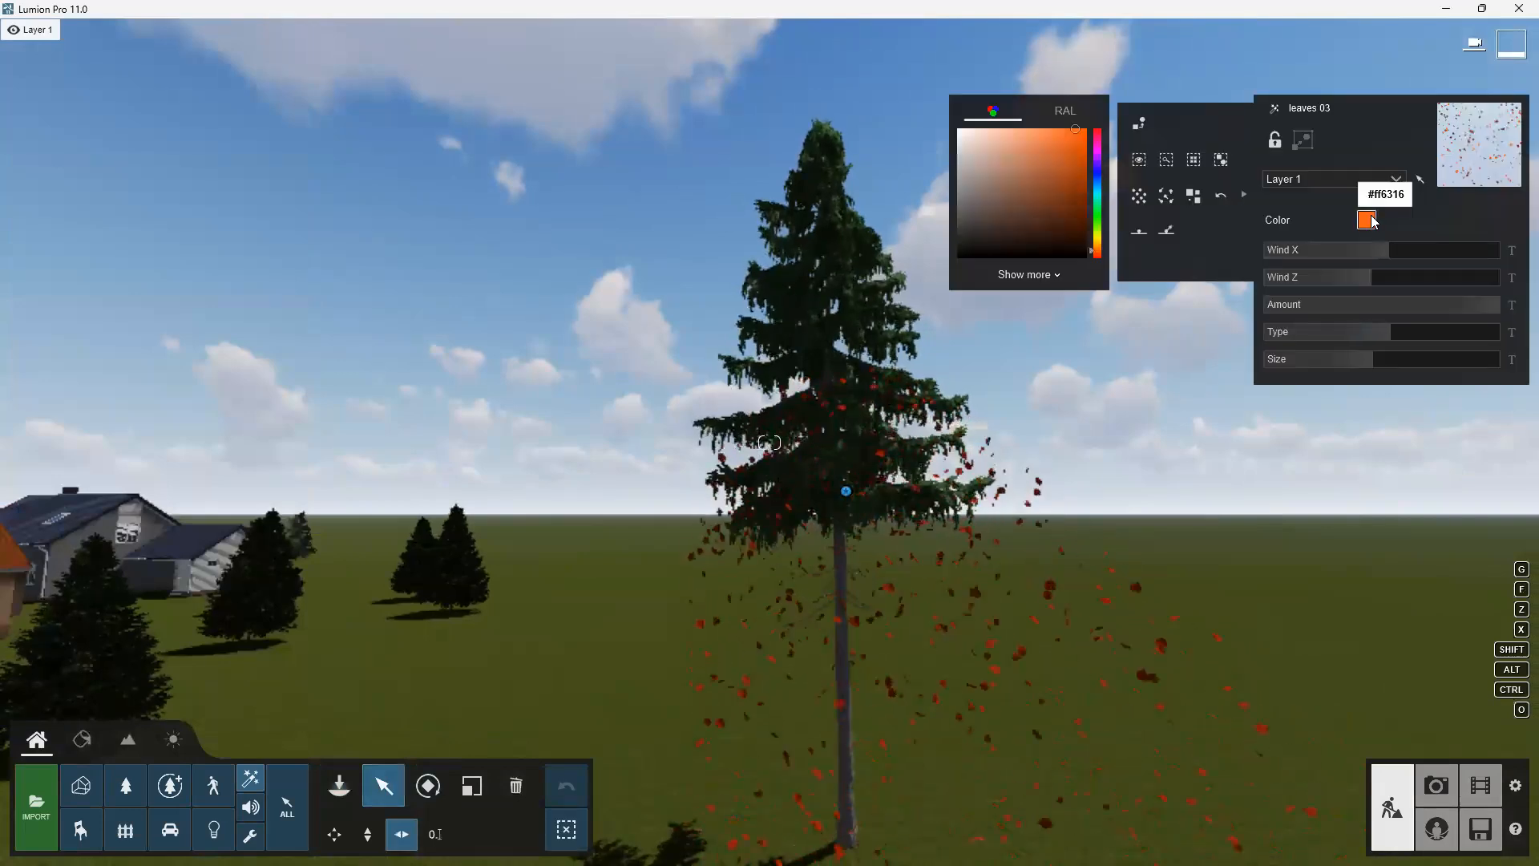
mouse_move(1097, 191)
left_mouse_down()
mouse_move(1097, 242)
mouse_move(1100, 222)
left_mouse_up()
left_click(1058, 208)
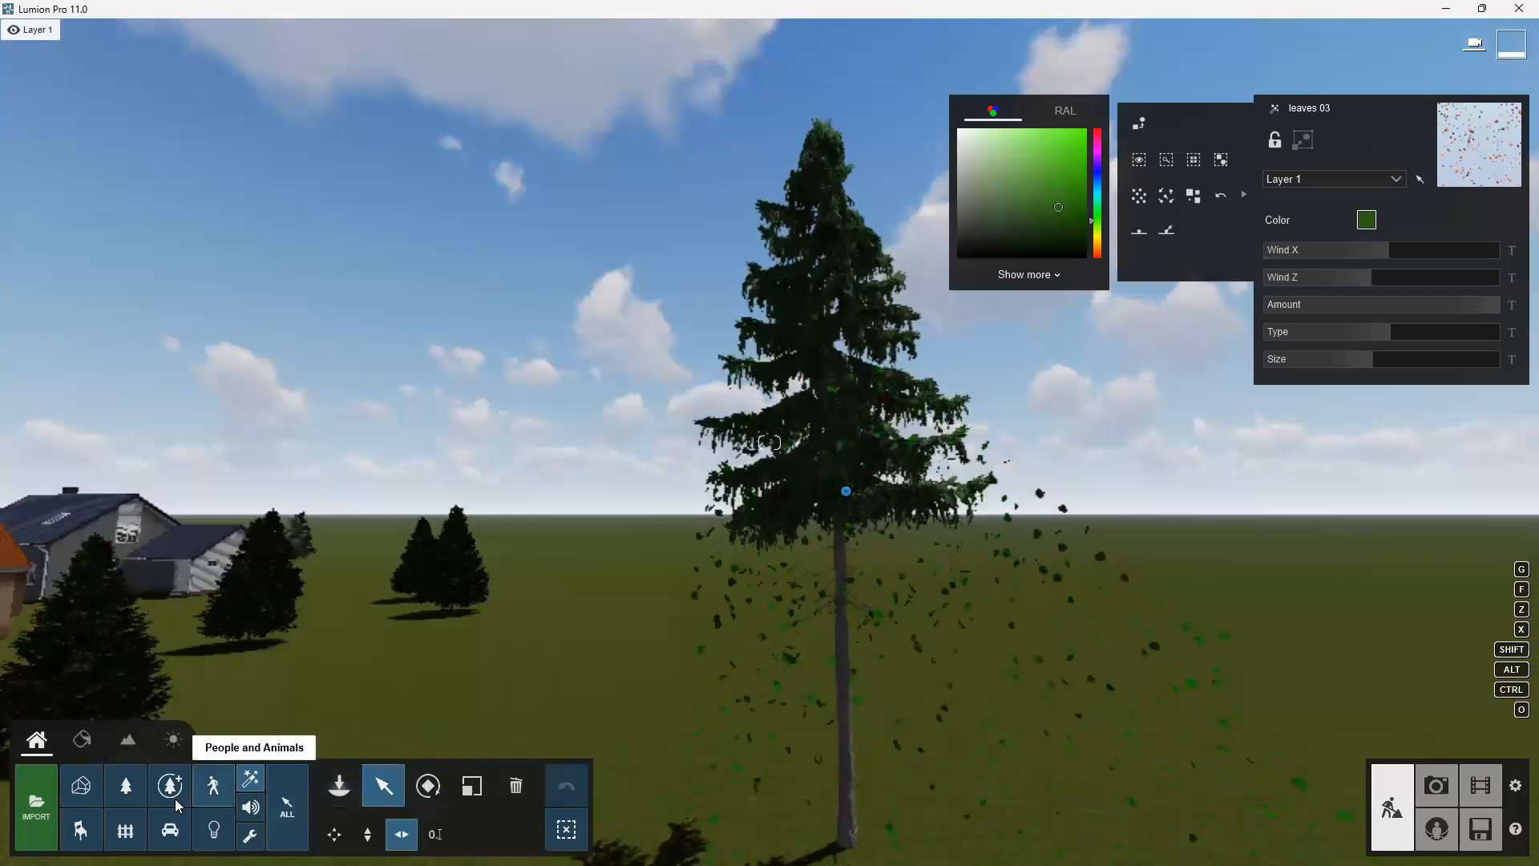
left_click(127, 787)
left_click(952, 325)
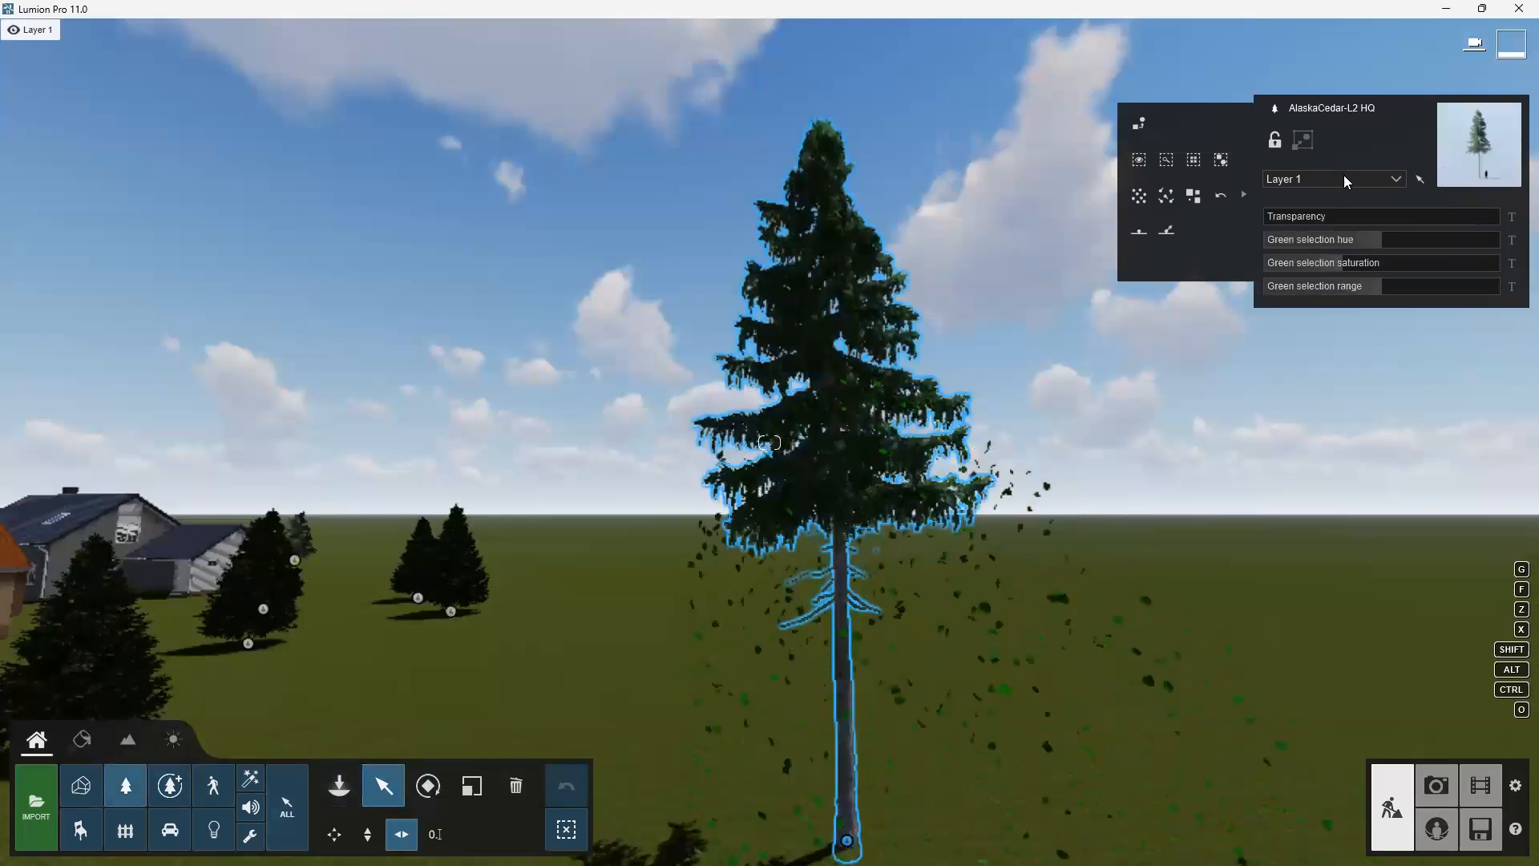
Tune the lake fountain's stream randomness, emitter width, stream angle and size, set water pressure to 1.0, and raise foaminess and extra color
key("s")
right_click_drag(965, 314, 722, 390)
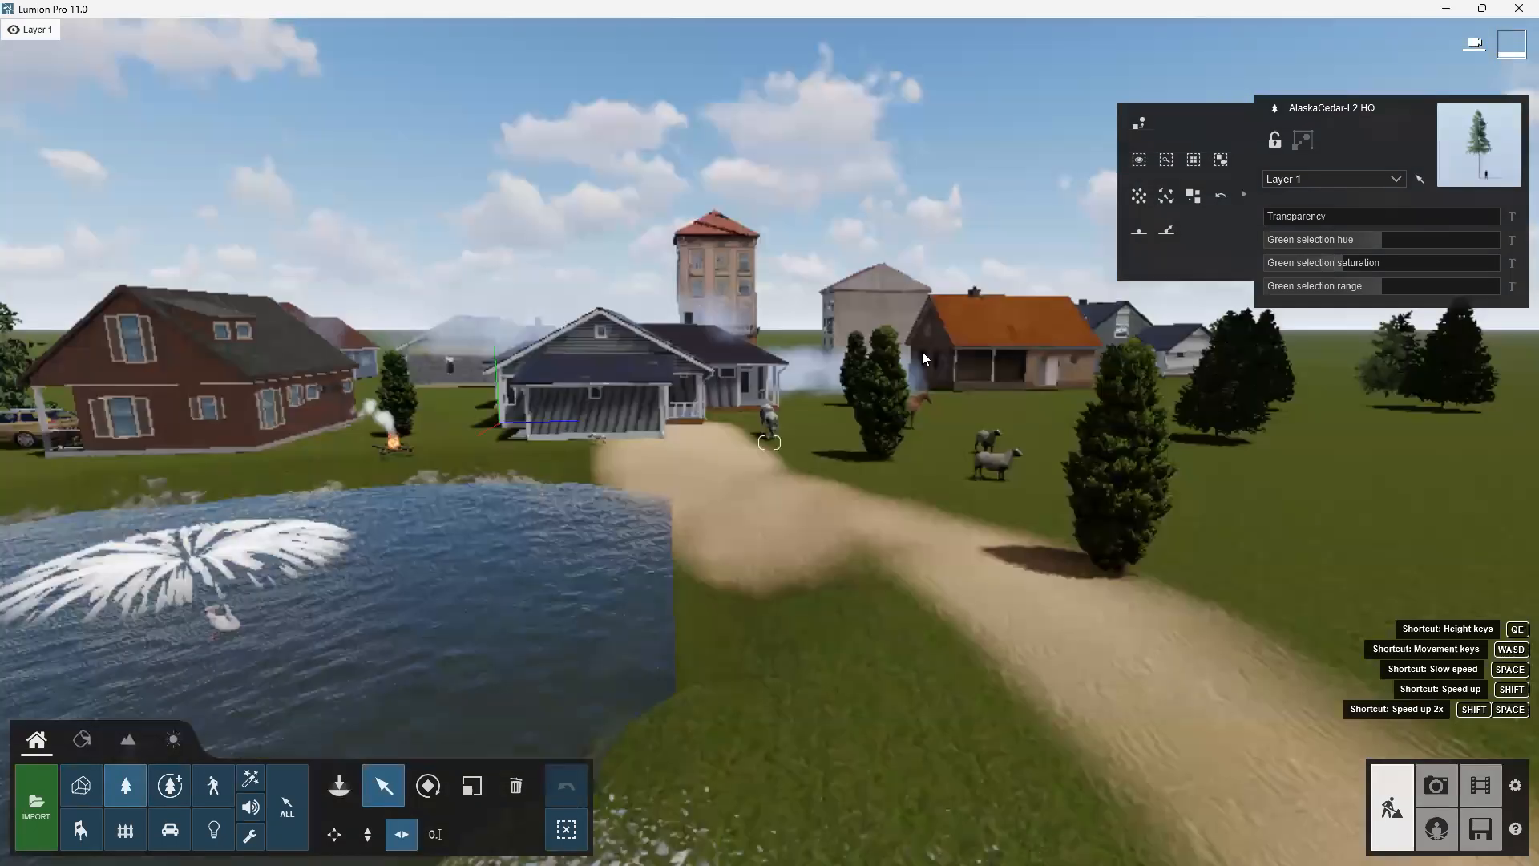
right_click_drag(924, 357, 583, 570)
left_click(257, 784)
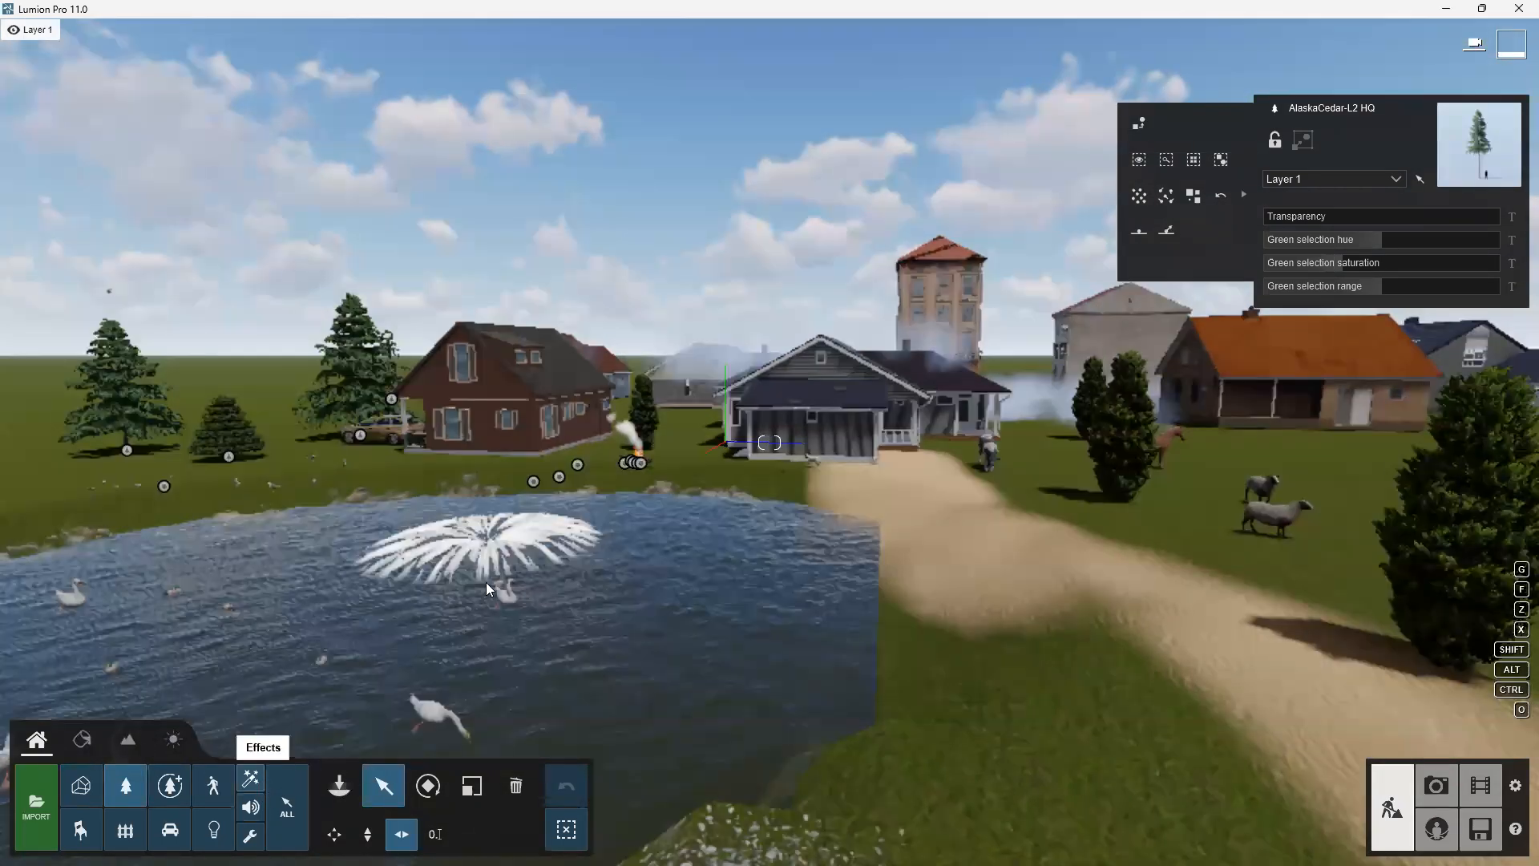
left_click(487, 544)
mouse_move(1297, 215)
left_mouse_down()
mouse_move(1321, 218)
mouse_move(1328, 269)
mouse_move(1307, 271)
mouse_move(1360, 291)
mouse_move(1351, 303)
left_mouse_up()
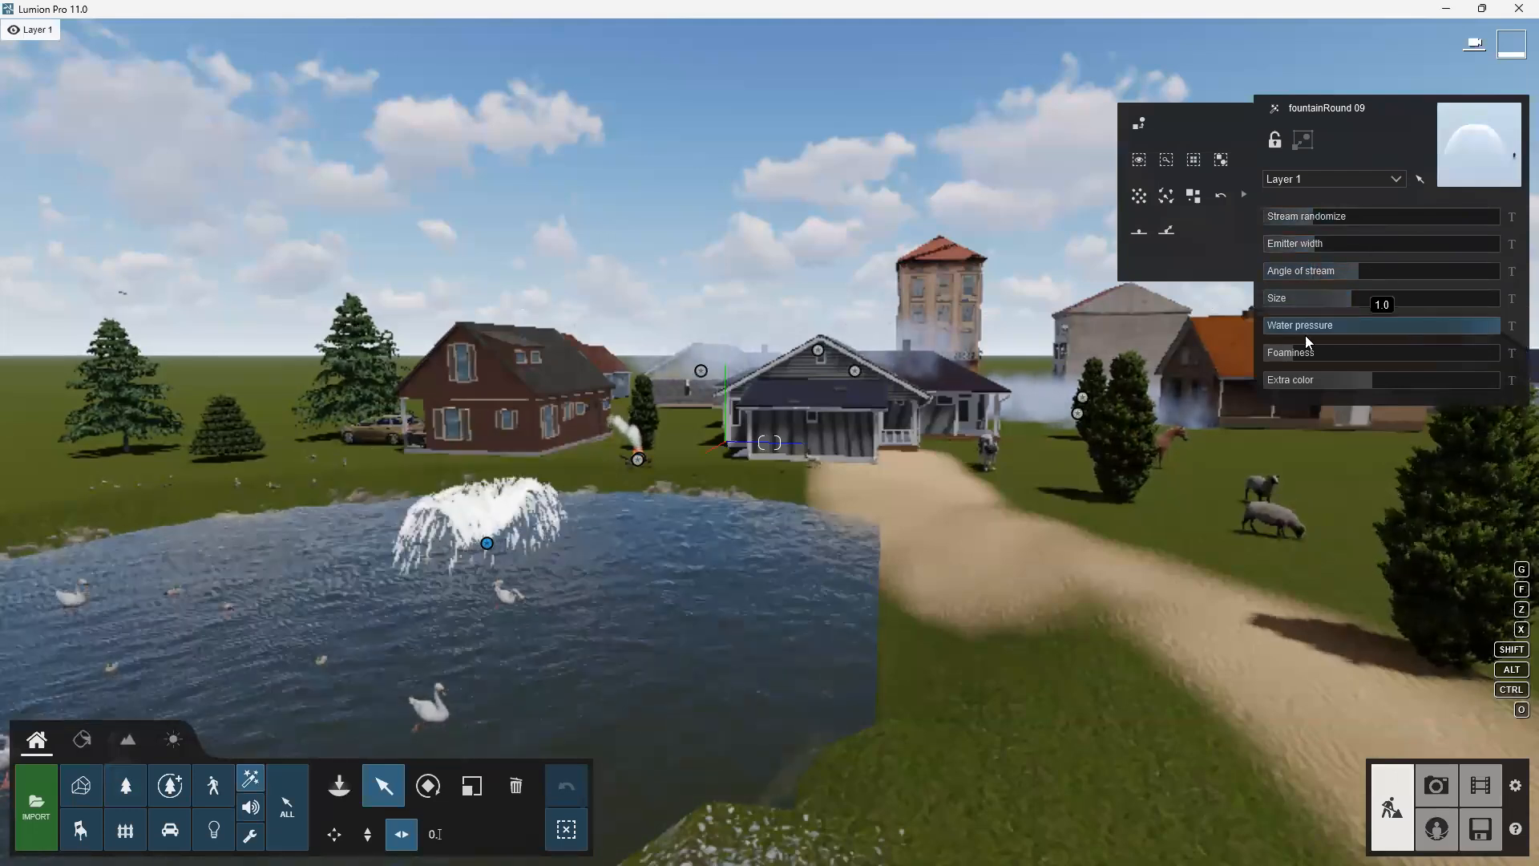
left_click_drag(1310, 356, 1394, 383)
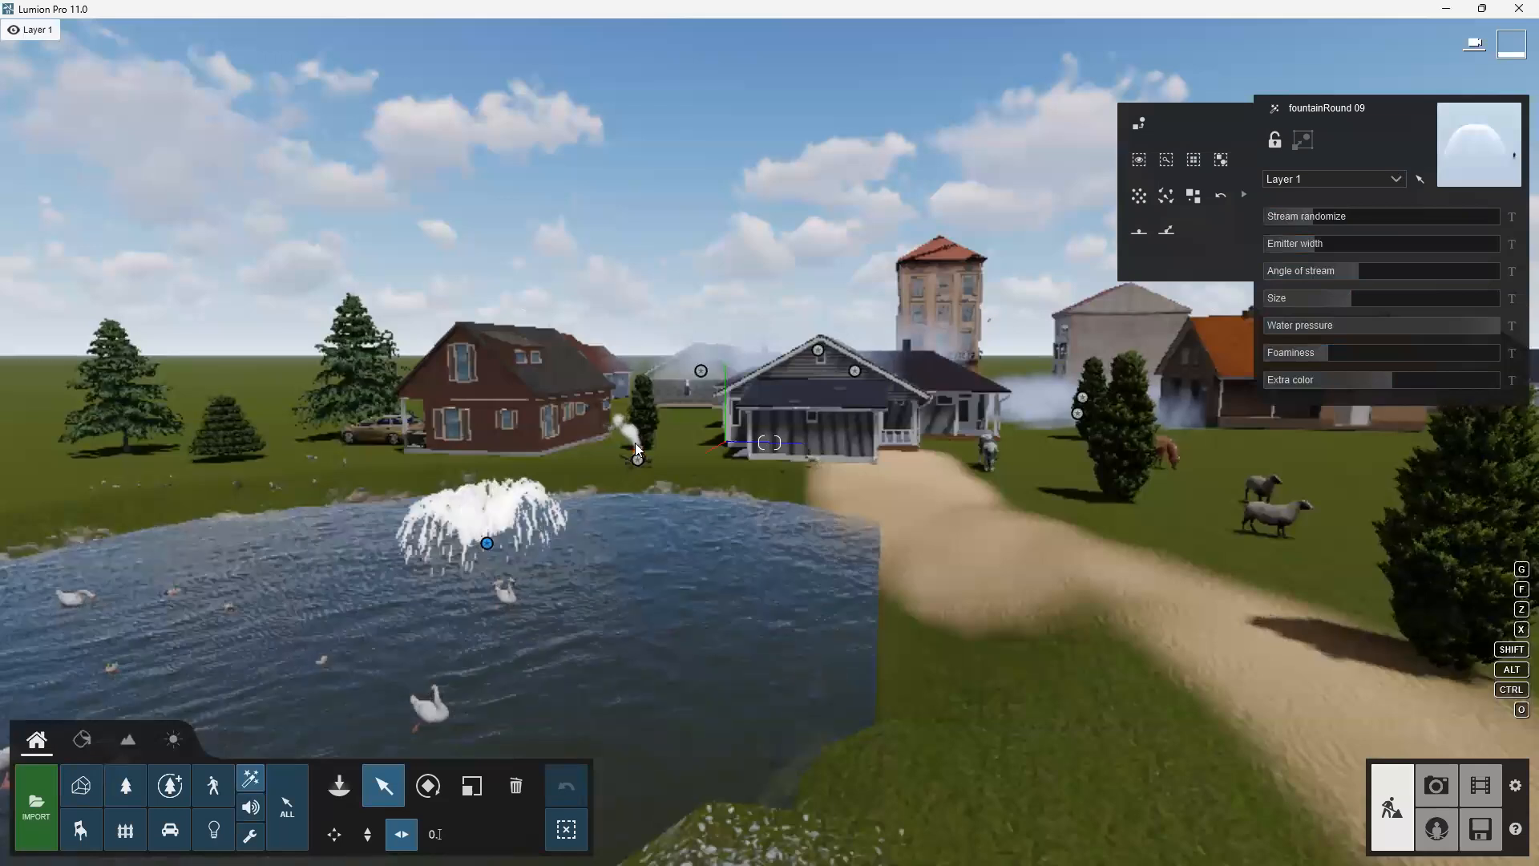
scroll(617, 457, "up", 3)
scroll(481, 472, "up", 3)
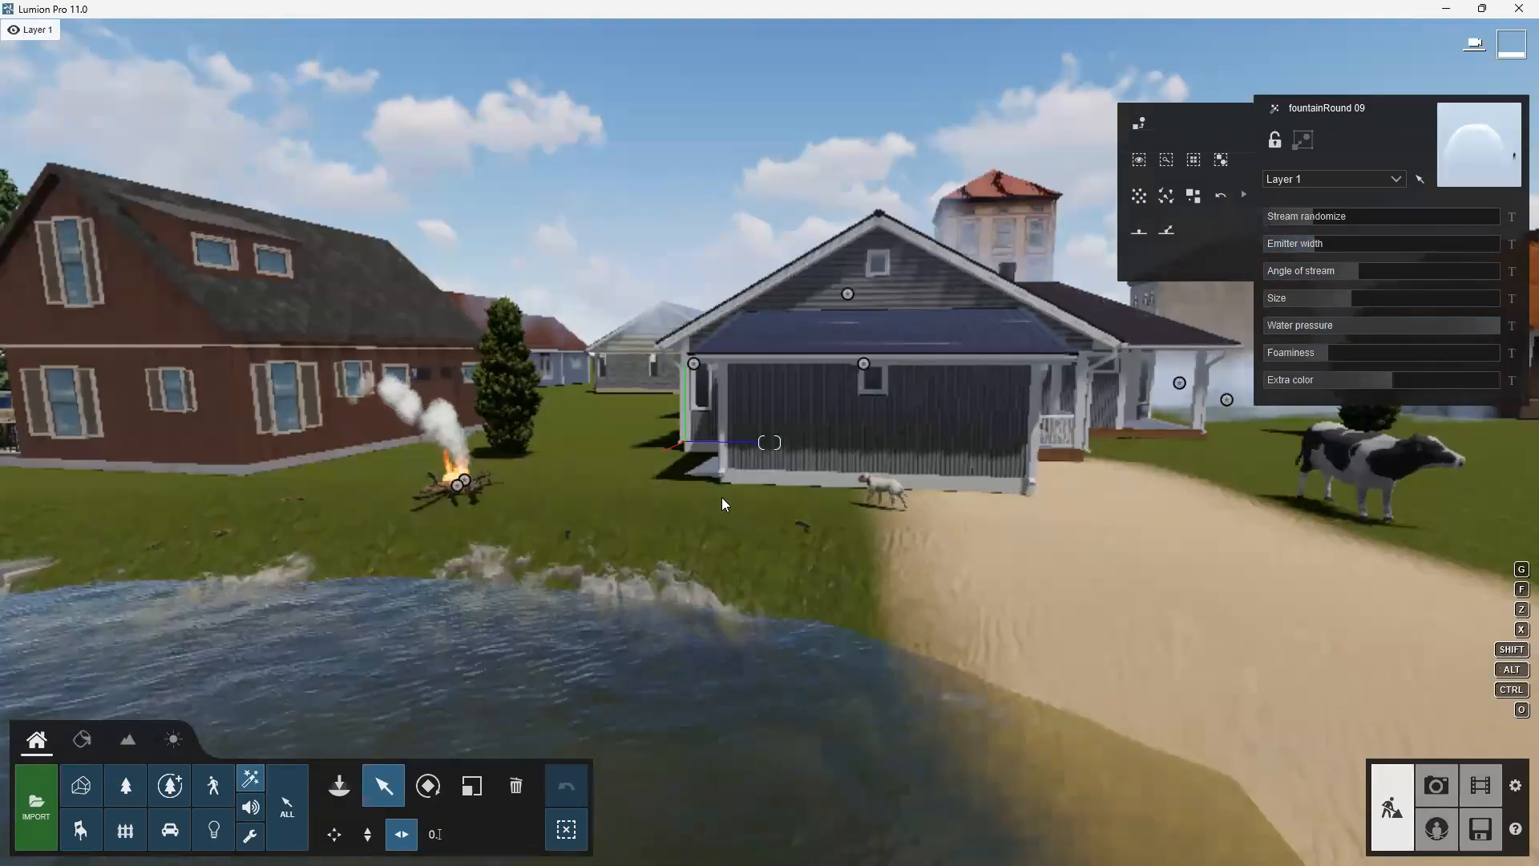
scroll(449, 491, "up", 3)
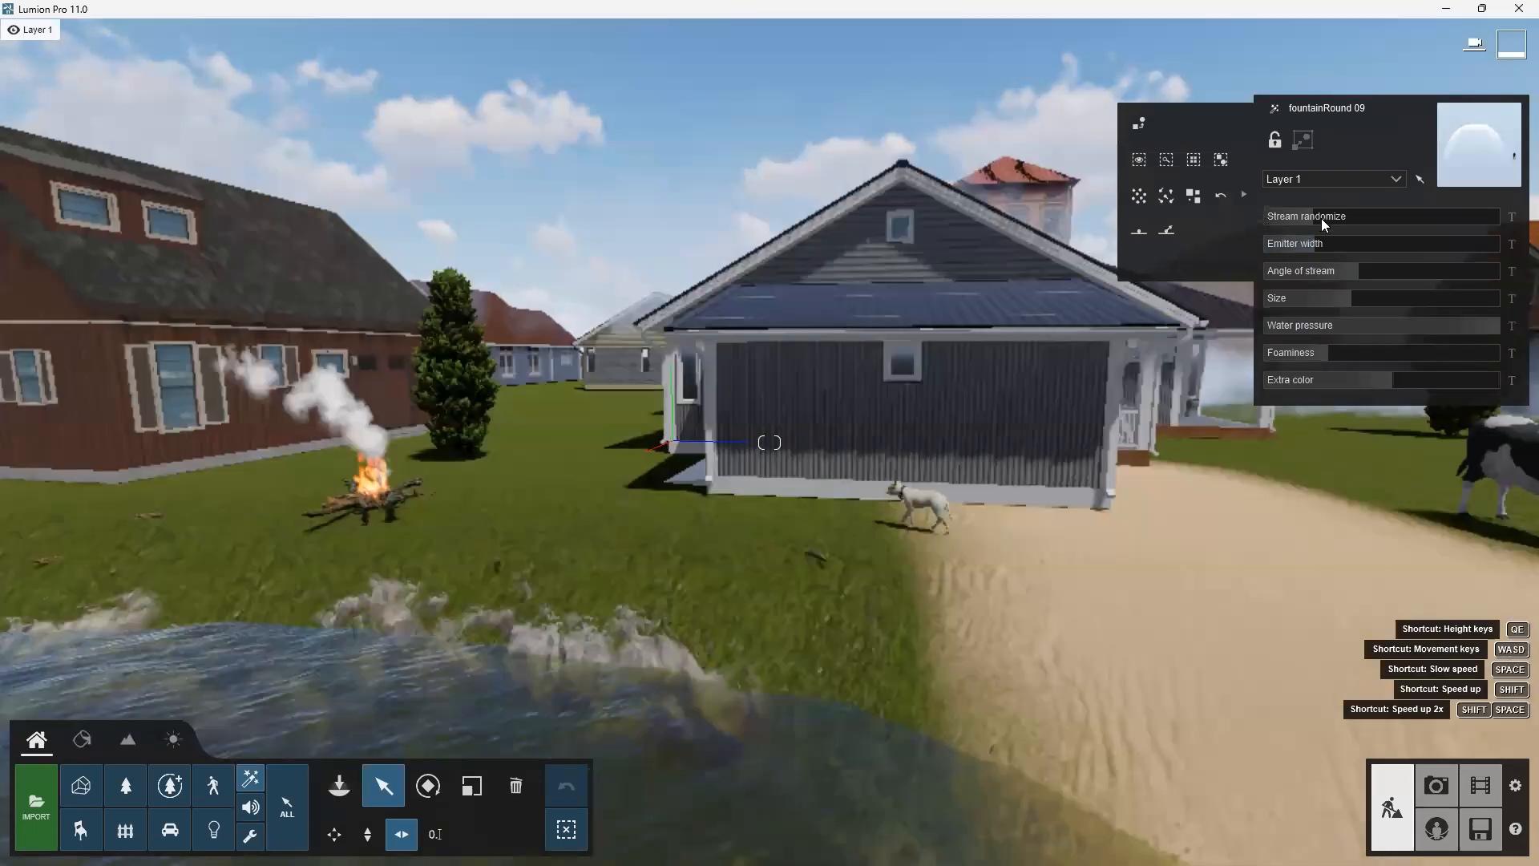
mouse_move(1320, 218)
left_mouse_down()
mouse_move(1347, 218)
mouse_move(1329, 224)
left_mouse_up()
Enlarge the campfire by adjusting the fire 01 effect's emitter area, particle count and size of fire, and reduce its brightness slightly
scroll(426, 472, "up", 5)
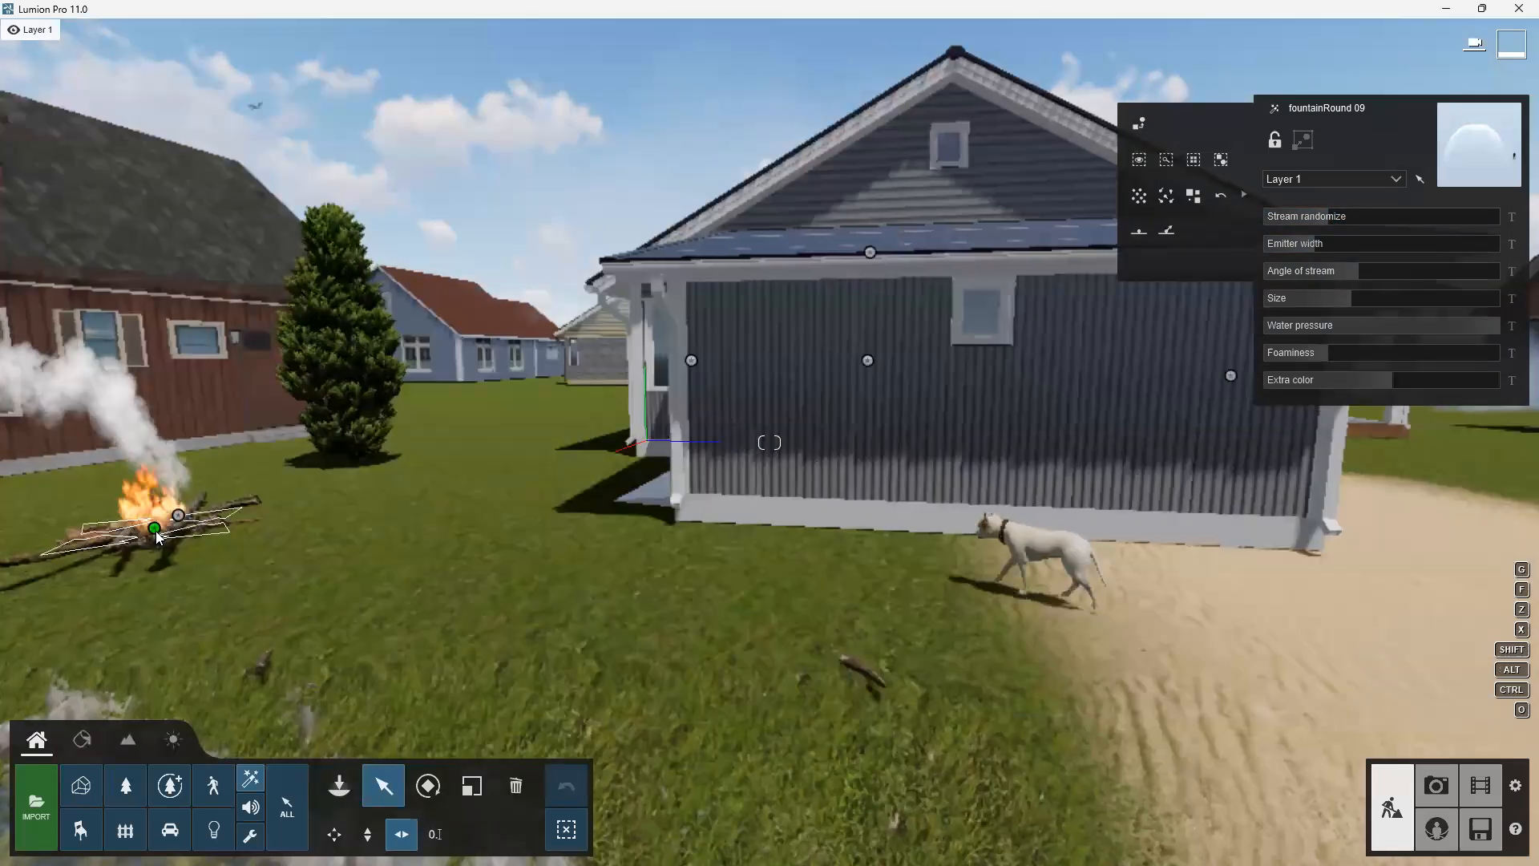
left_click(155, 531)
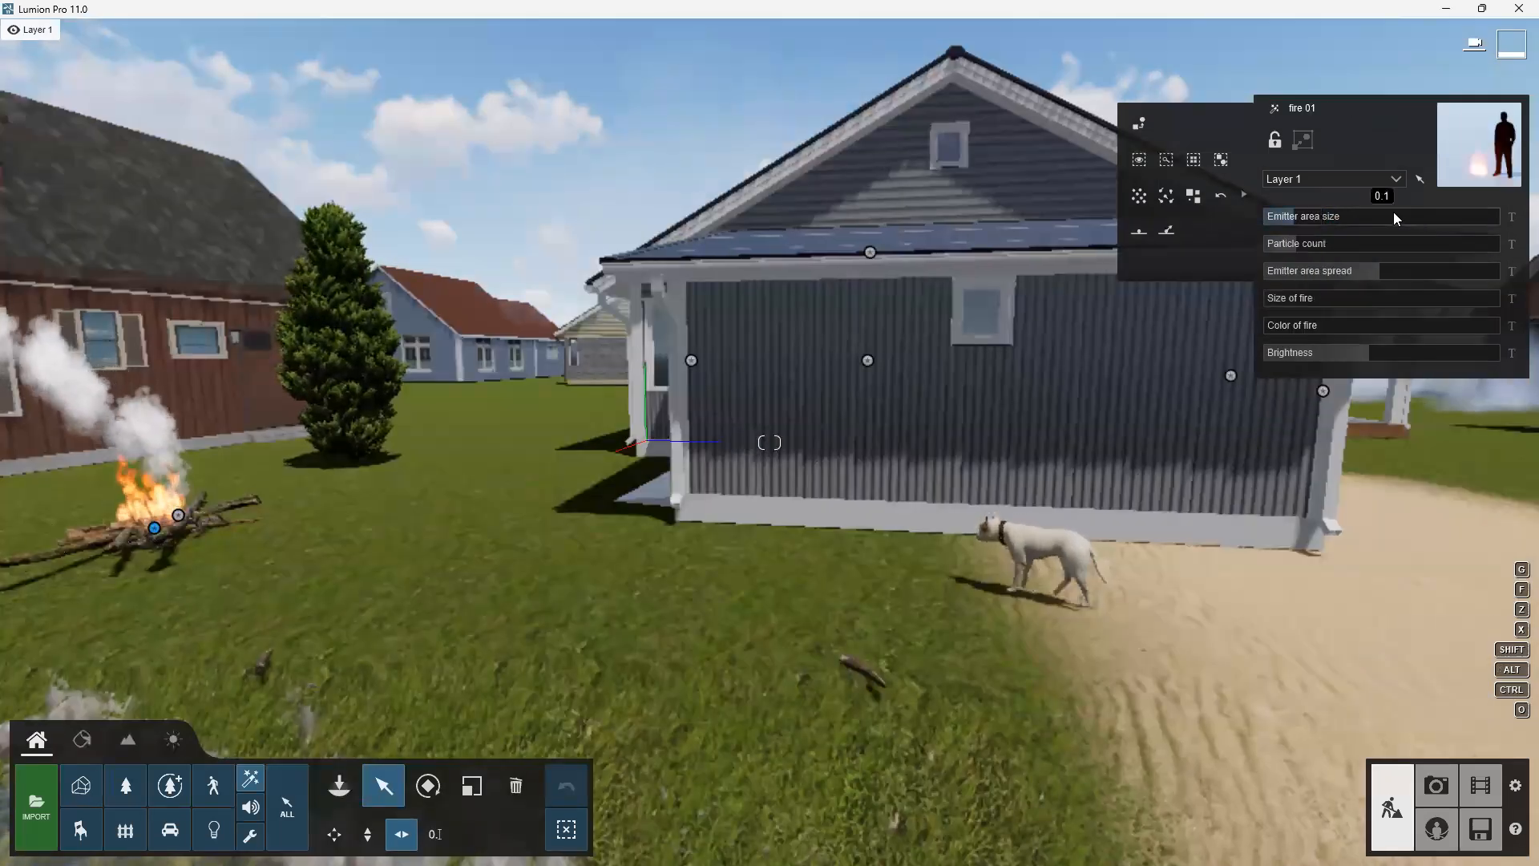
mouse_move(1313, 219)
left_mouse_down()
mouse_move(1328, 218)
mouse_move(1298, 228)
mouse_move(1312, 245)
left_mouse_up()
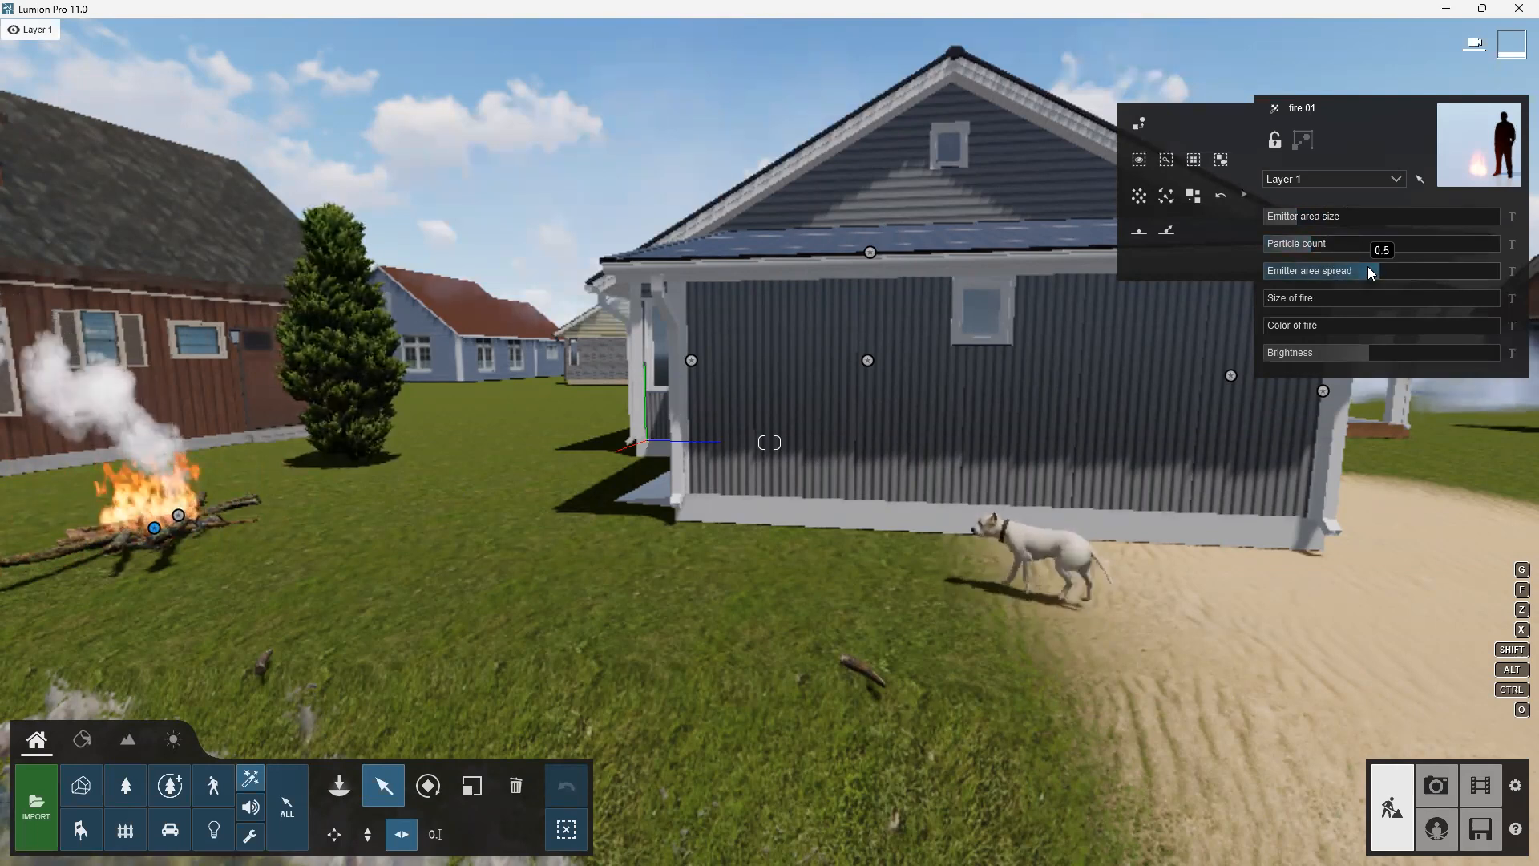
right_click_drag(457, 525, 233, 506)
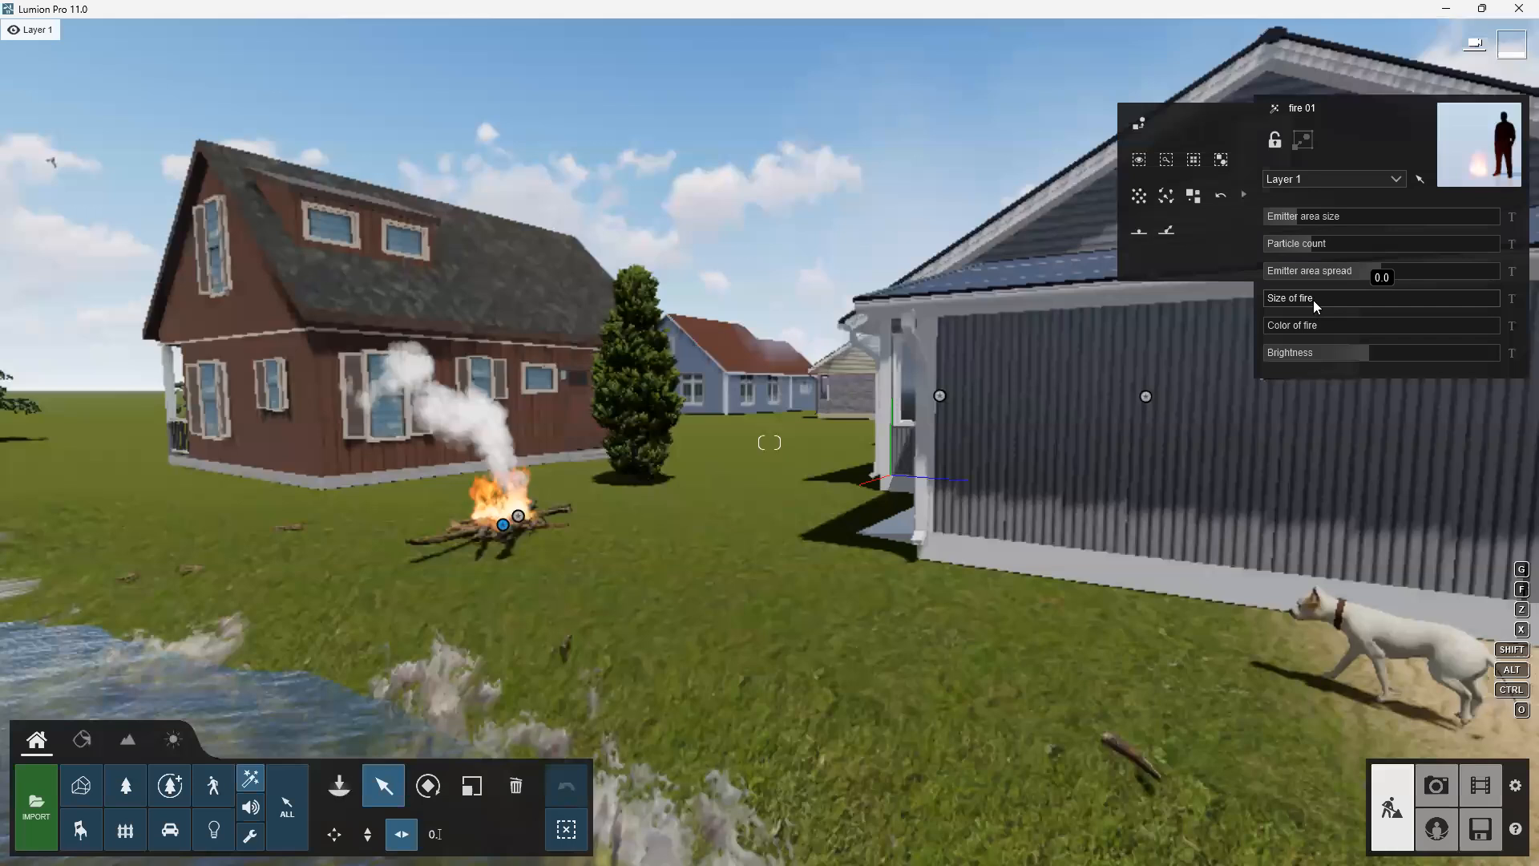
left_click_drag(1324, 297, 1353, 352)
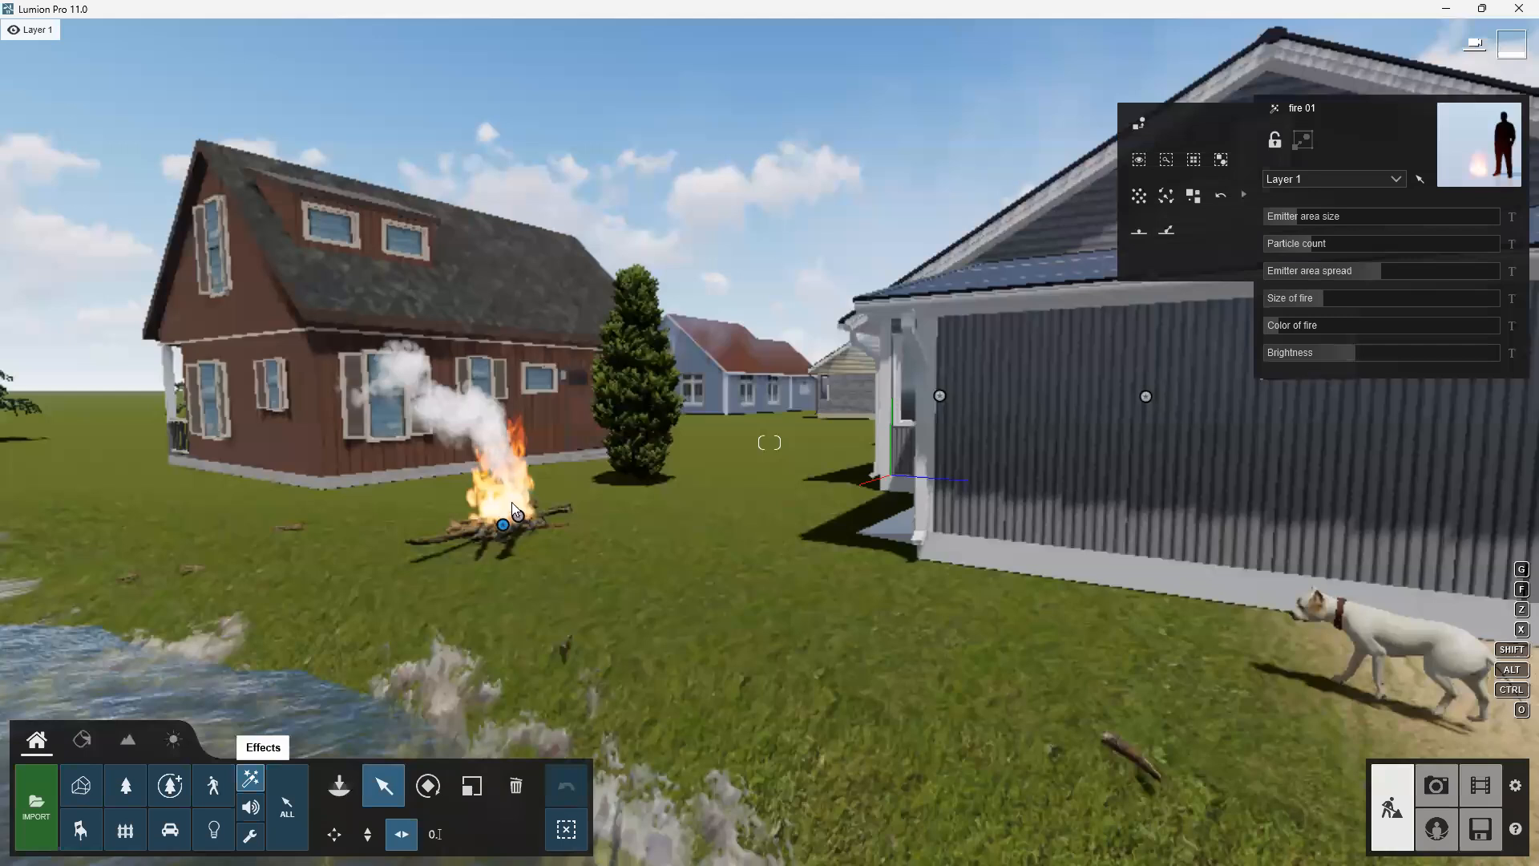
Set the campfire smoke's density to 0.2 and tint the smoke a pale pinkish grey
left_click(518, 513)
left_click_drag(1351, 247, 1382, 242)
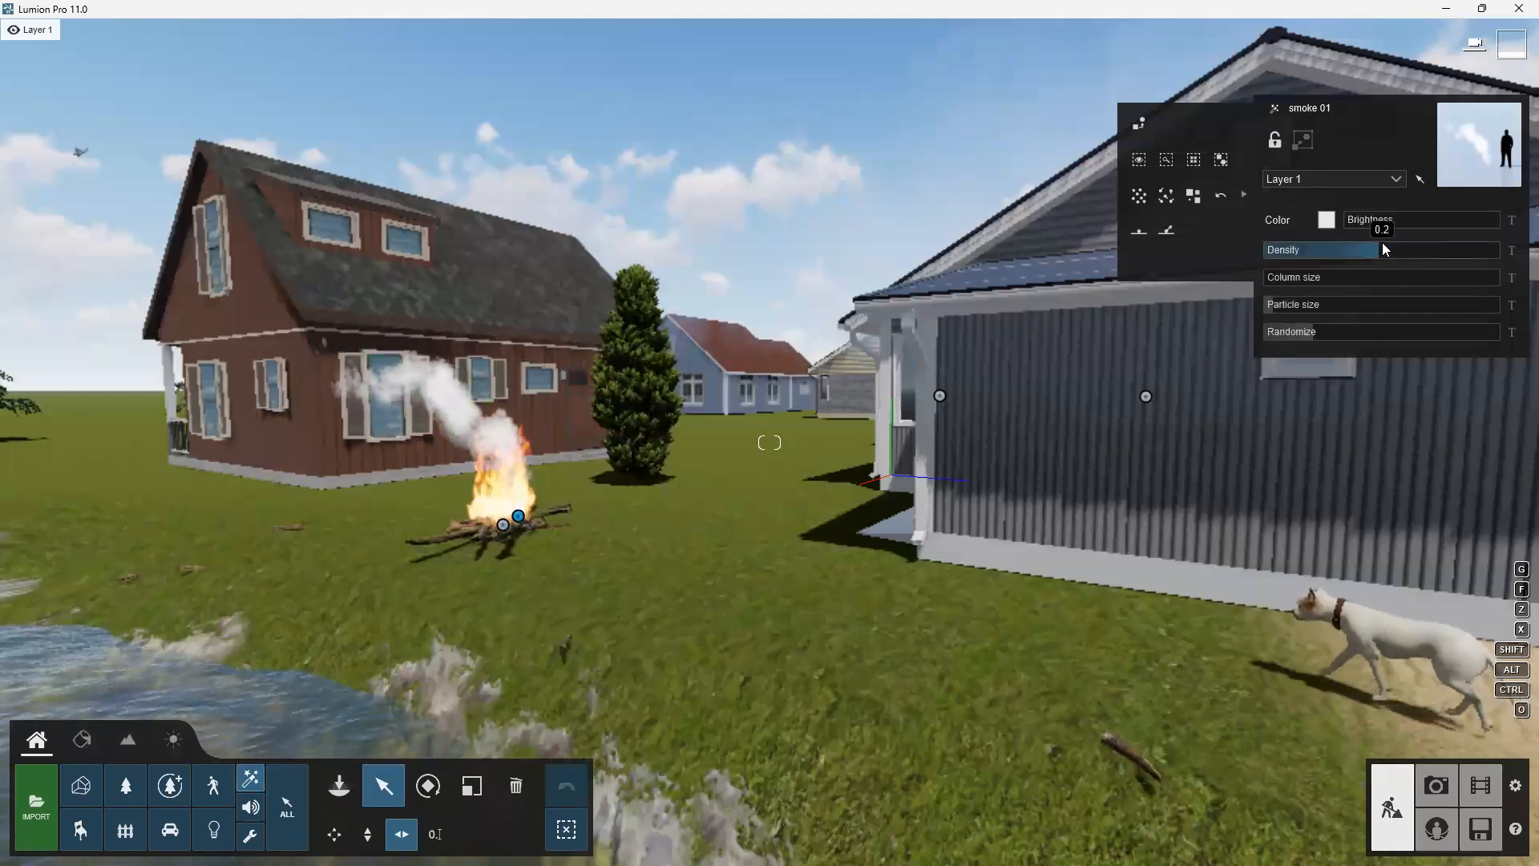
left_click(1326, 220)
left_click(1024, 195)
left_click_drag(1025, 195, 978, 177)
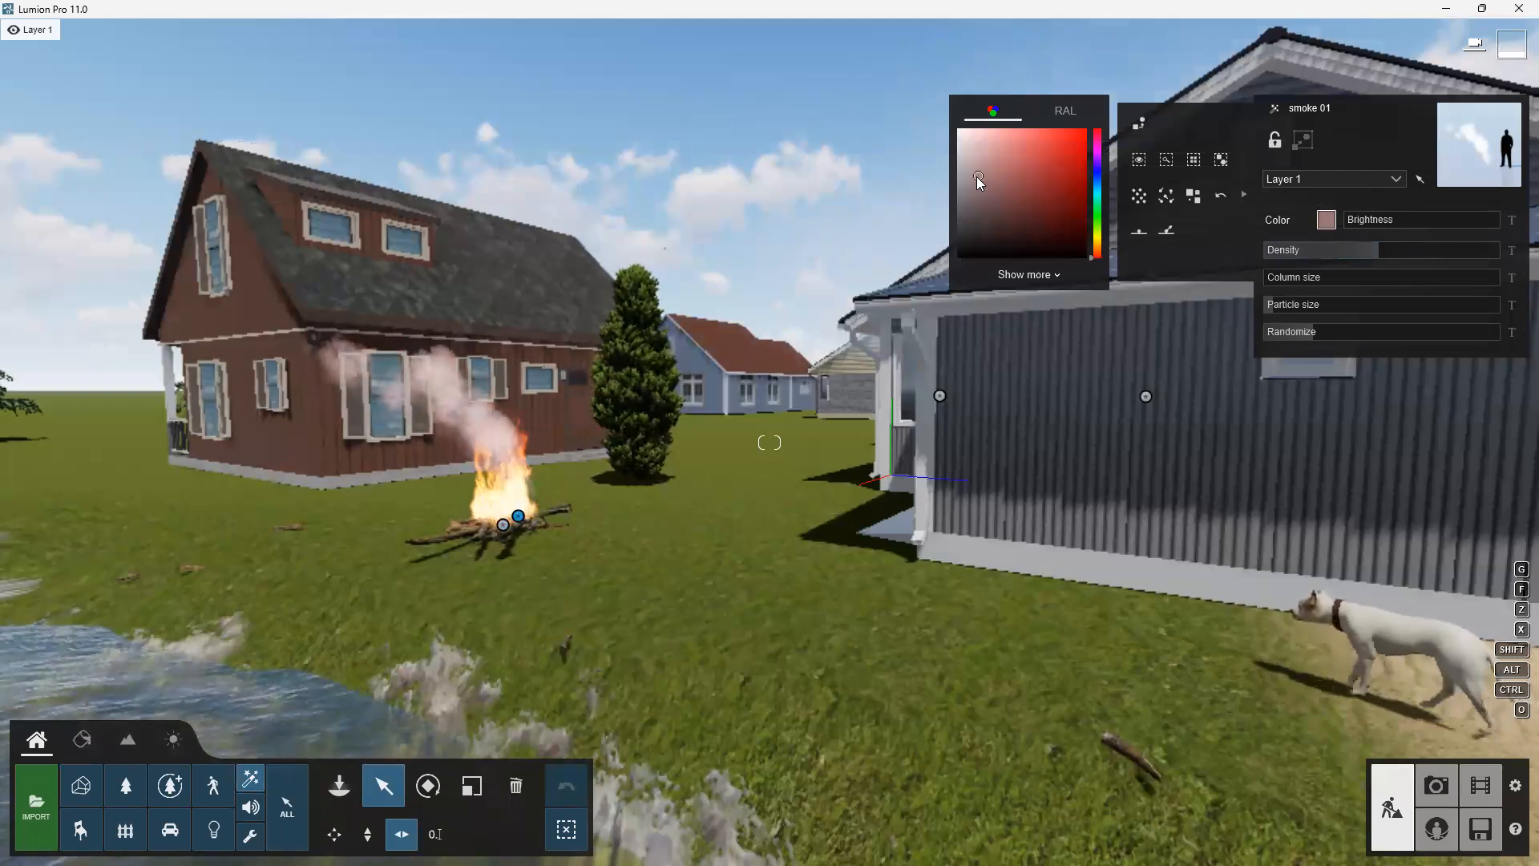
Thicken the campfire smoke by increasing its column and particle sizes, lowering its randomness, and setting its density to 0.3
left_click(1301, 277)
left_click_drag(1303, 278, 1302, 333)
left_click_drag(1363, 249, 1396, 253)
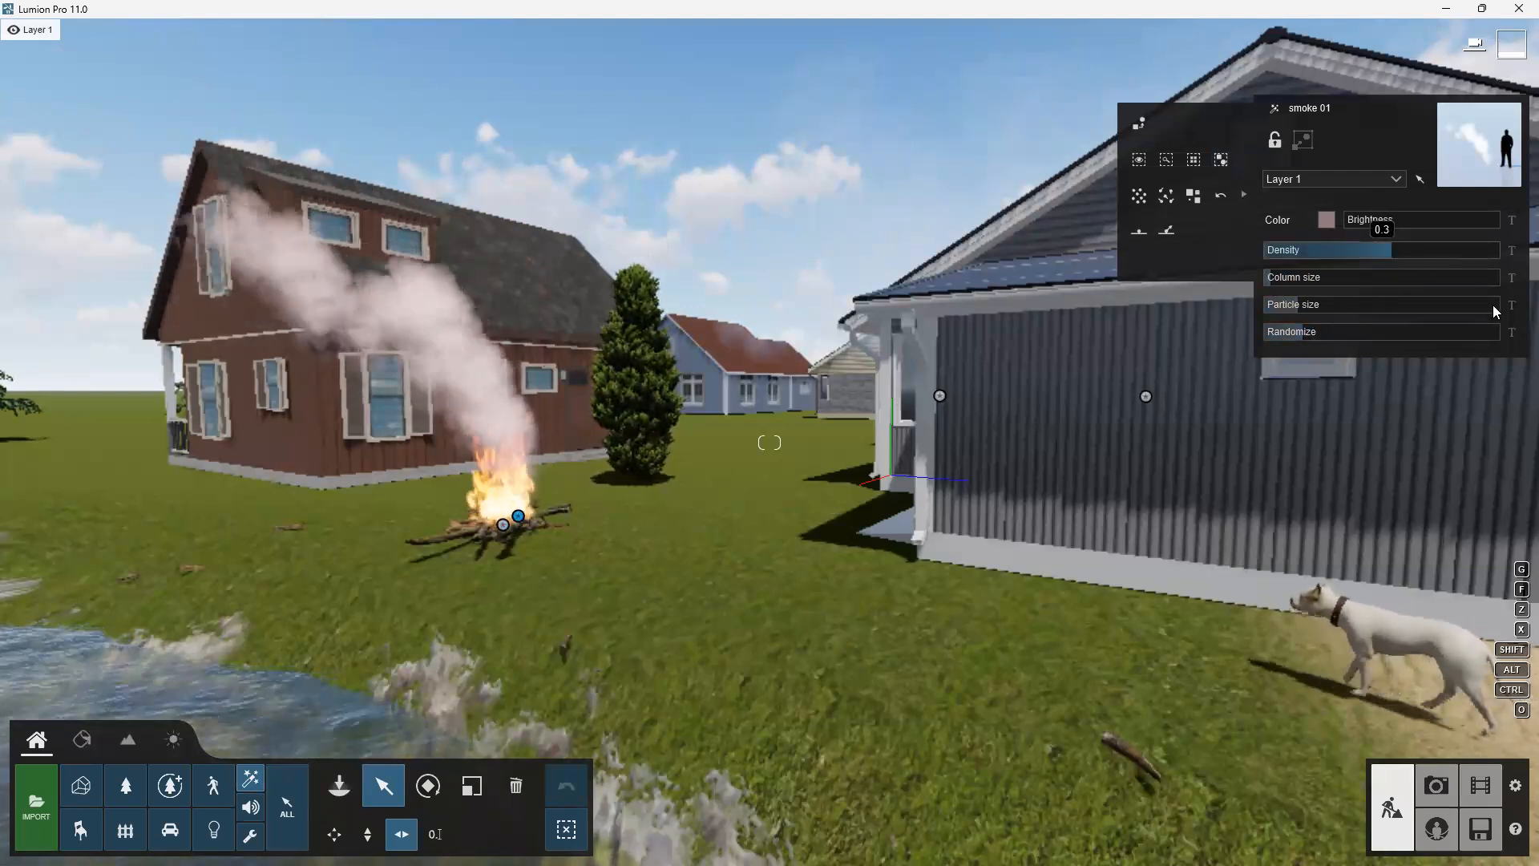
Enable Real Skies with the third-row, first-column Evening sky and turn the sun direction toward the east
scroll(753, 326, "down", 3)
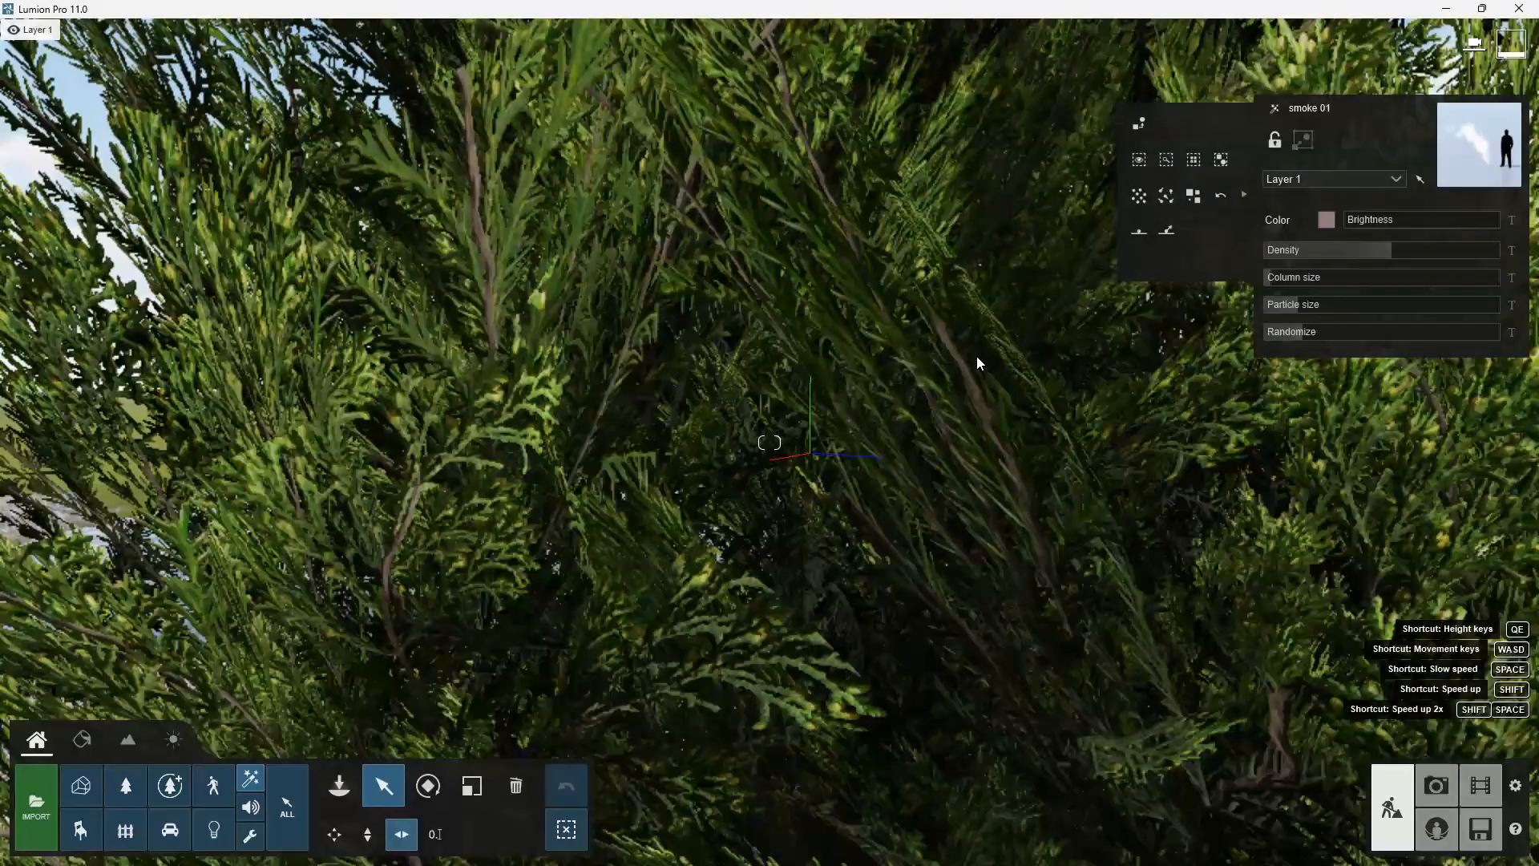
scroll(810, 579, "down", 3)
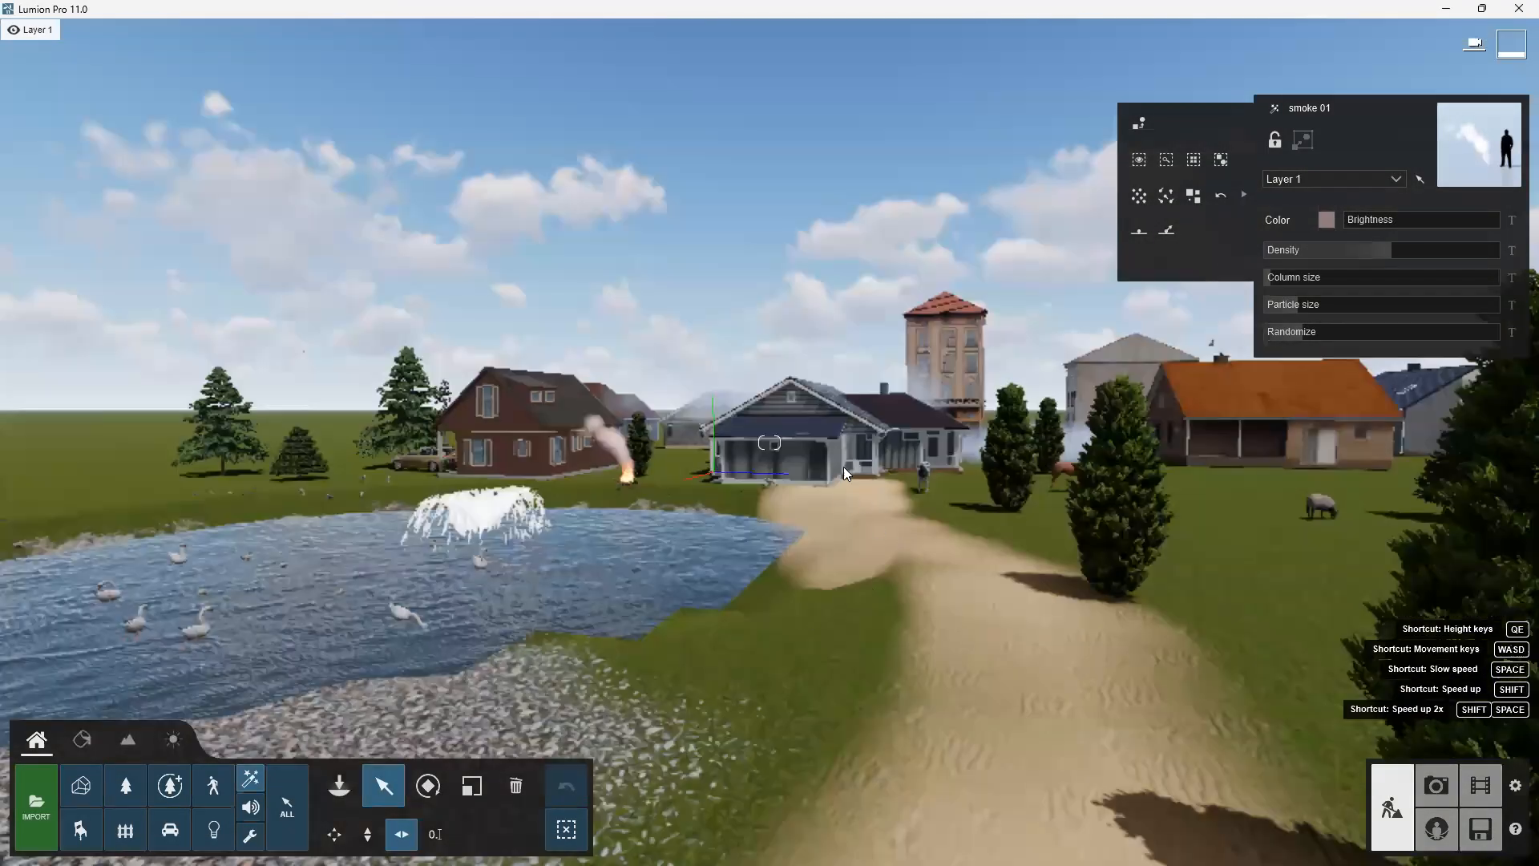
key("a")
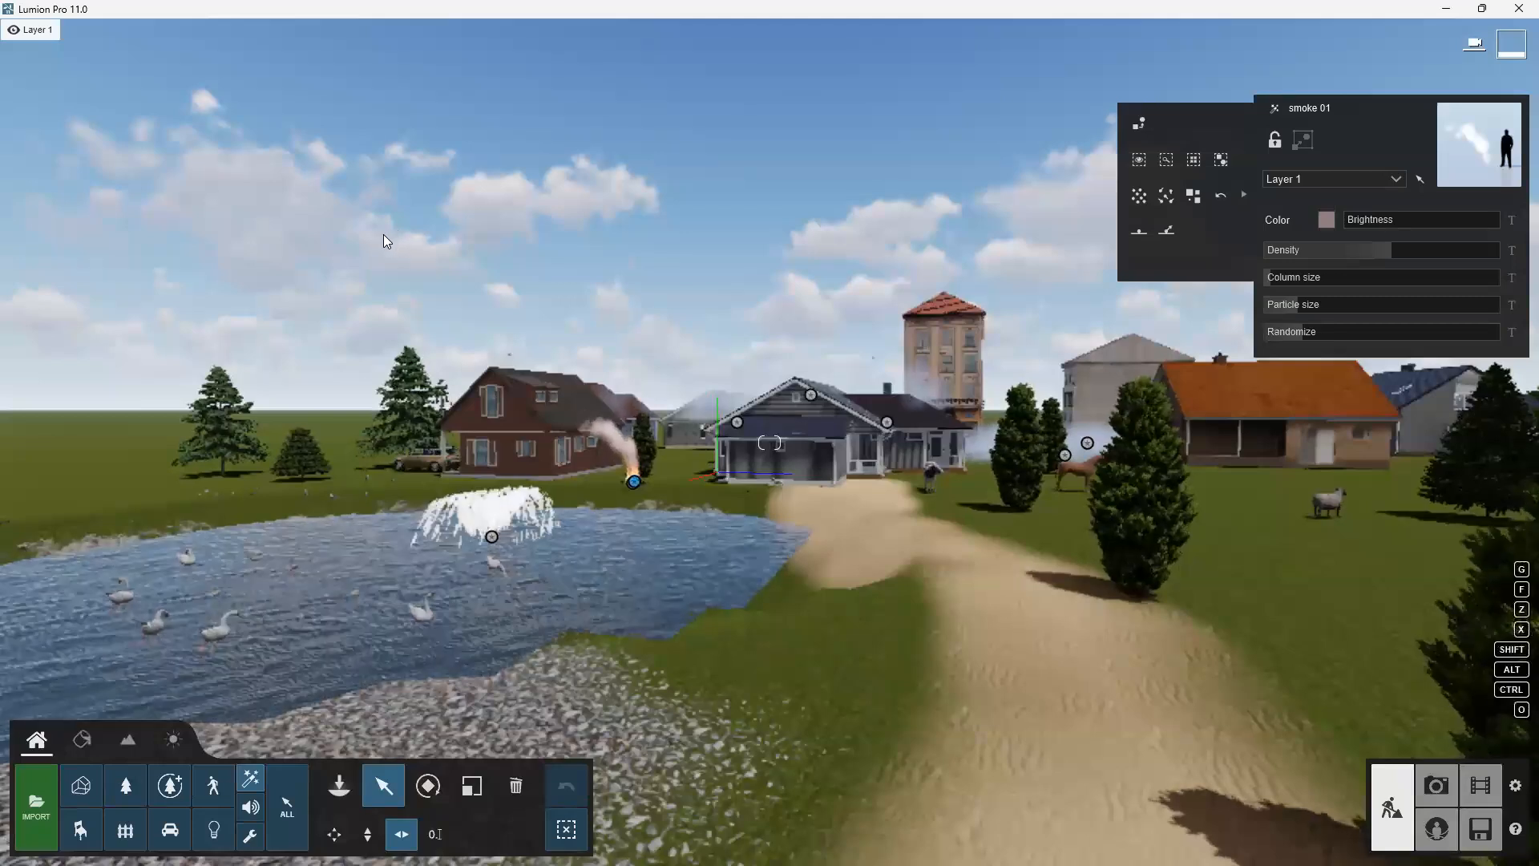
left_click(181, 744)
left_click(55, 797)
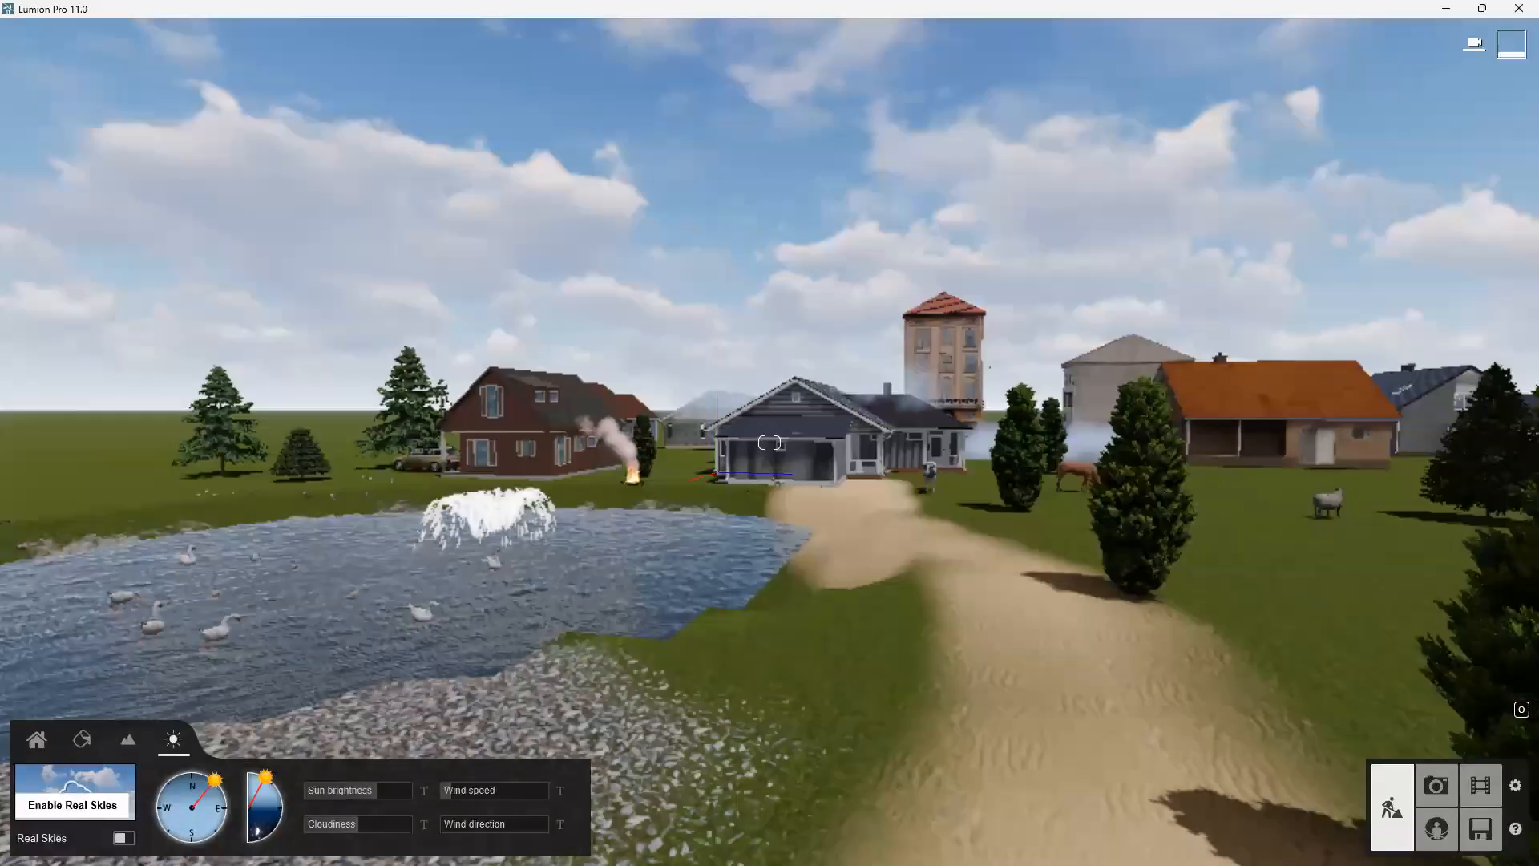
left_click(100, 794)
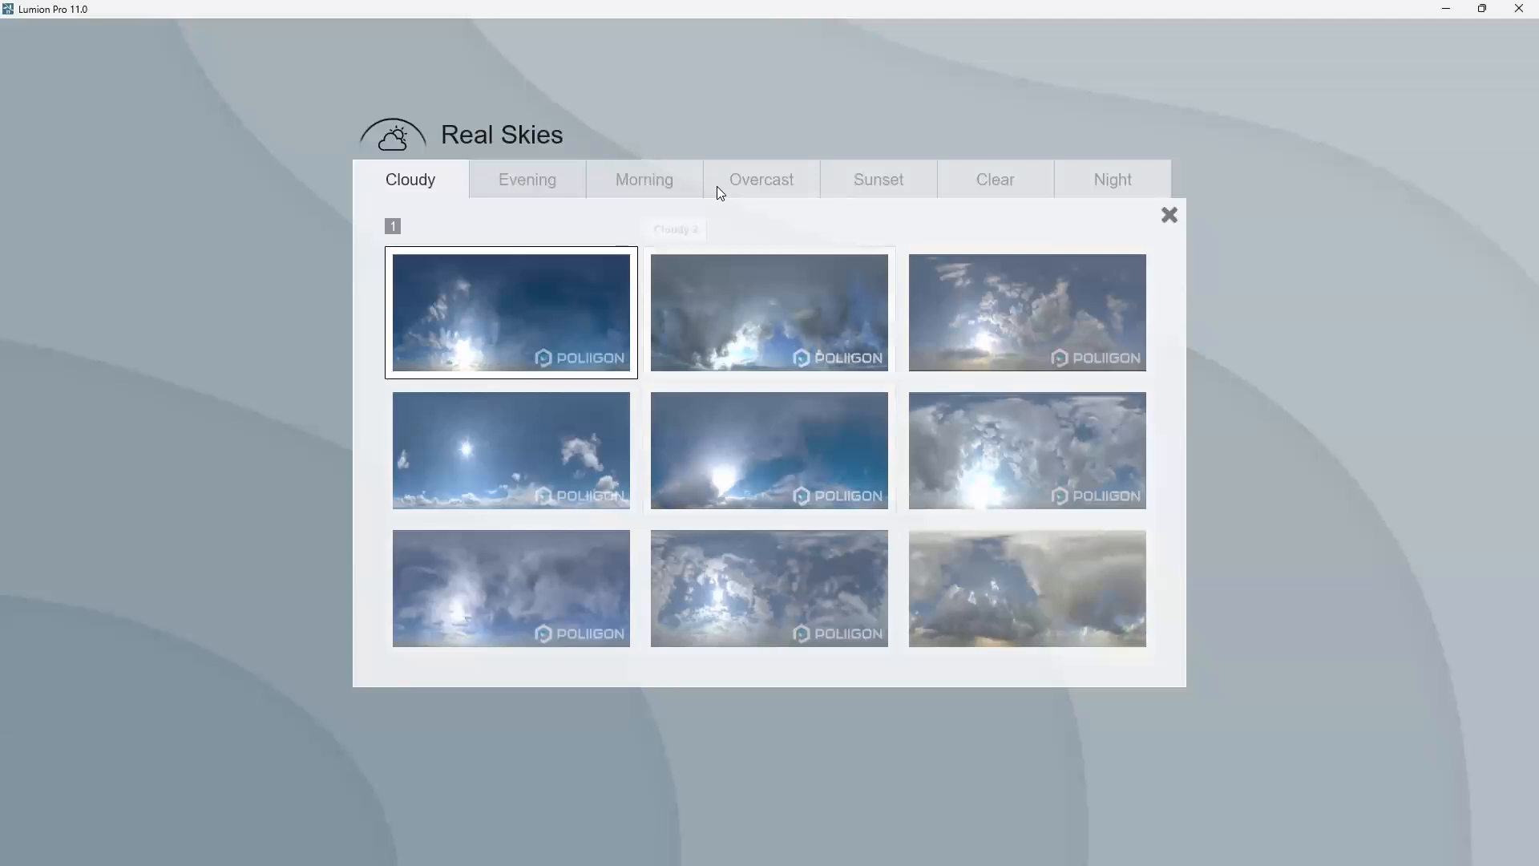
left_click(509, 181)
left_click(539, 609)
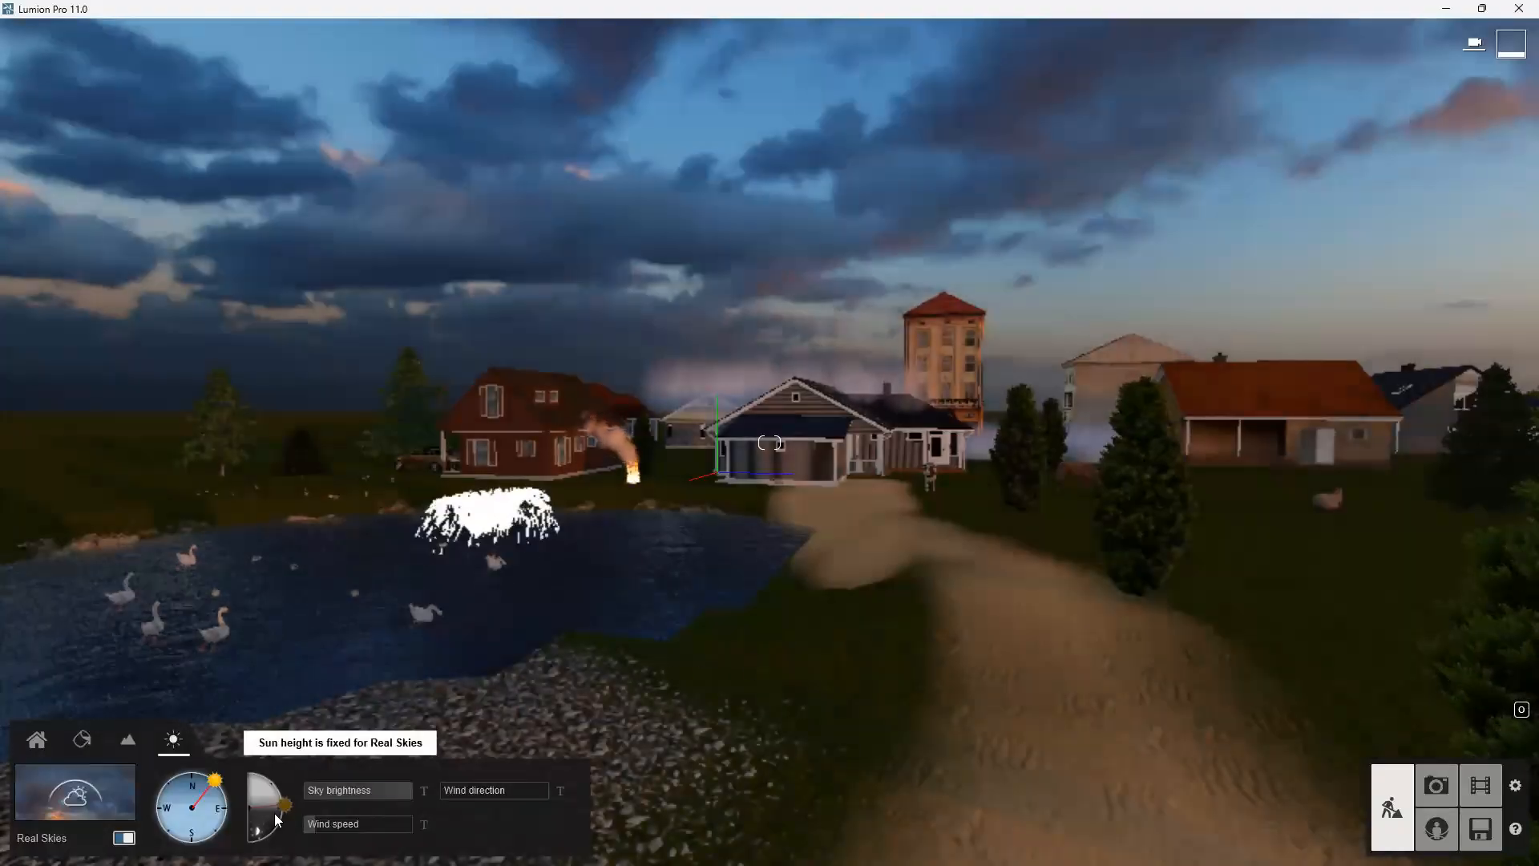
mouse_move(215, 781)
left_mouse_down()
mouse_move(254, 816)
mouse_move(237, 802)
left_mouse_up()
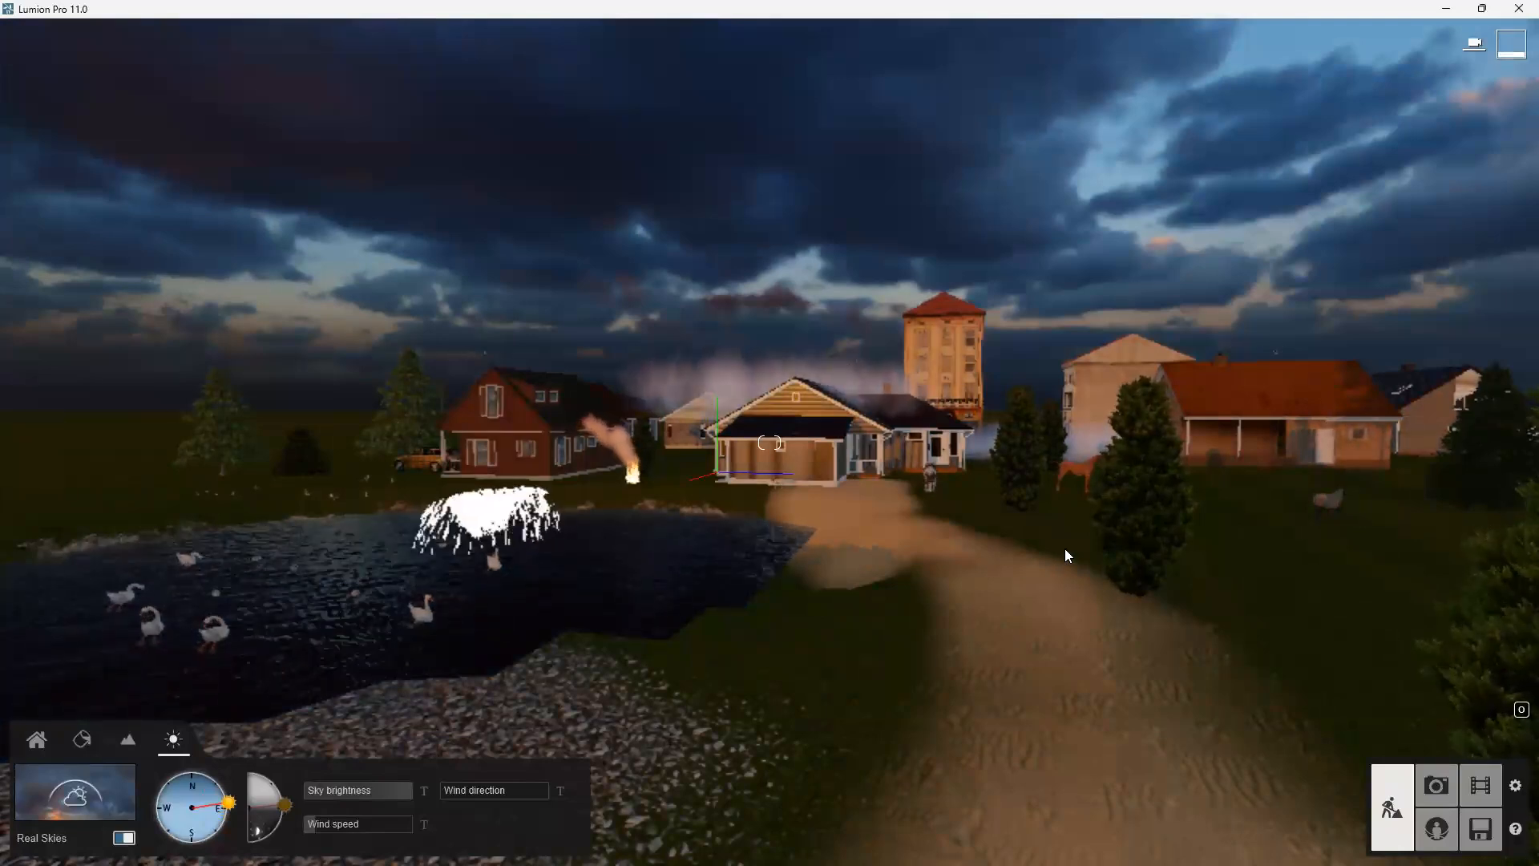
Examine the evening lighting on the houses, lake, fountain and dirt road from the far side of the lake
scroll(693, 556, "up", 2)
scroll(695, 564, "up", 2)
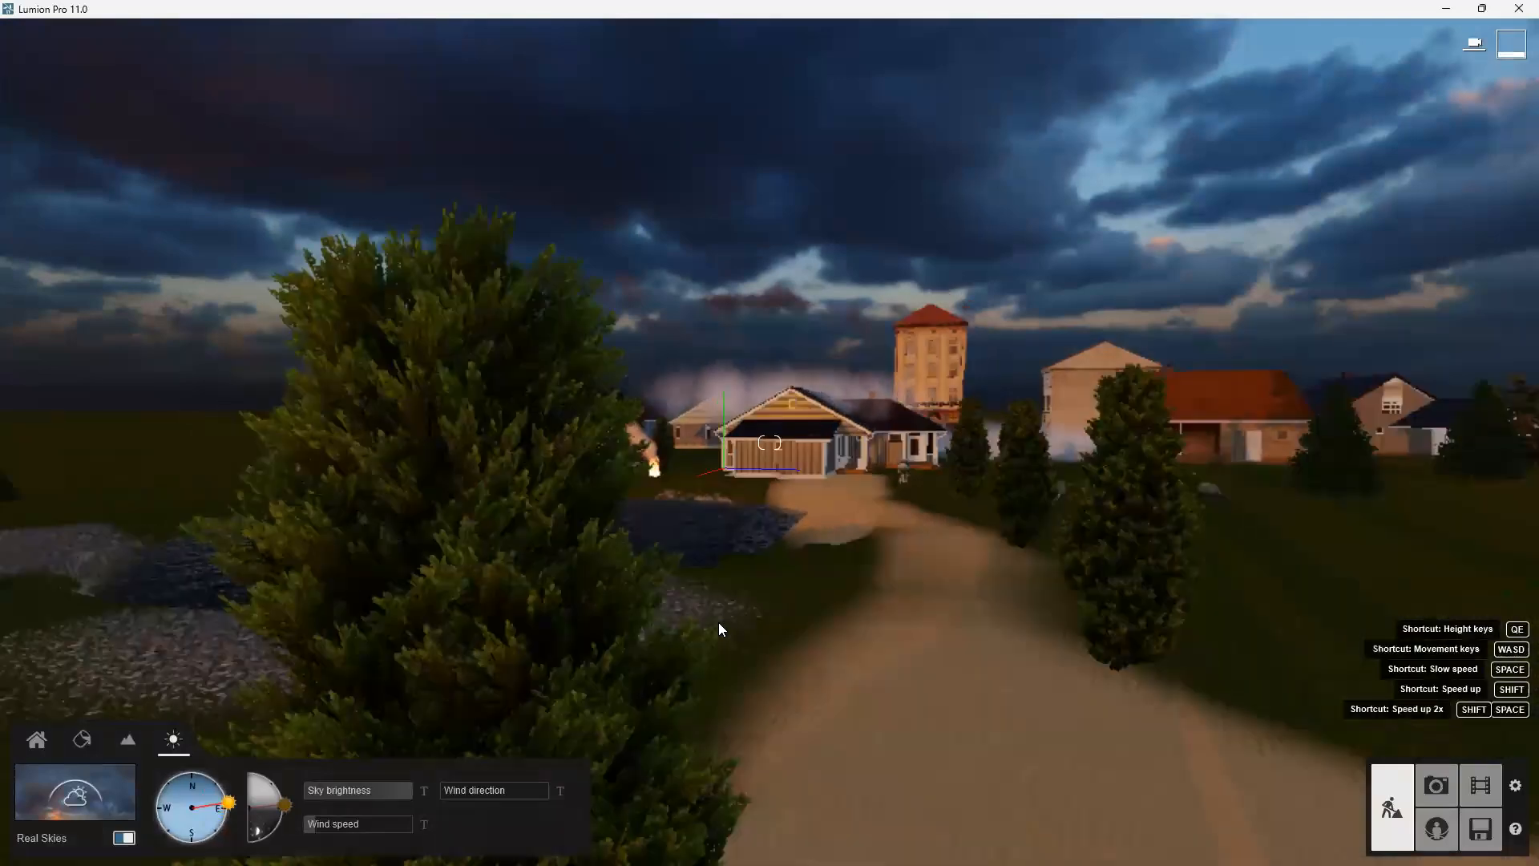
scroll(906, 653, "up", 5)
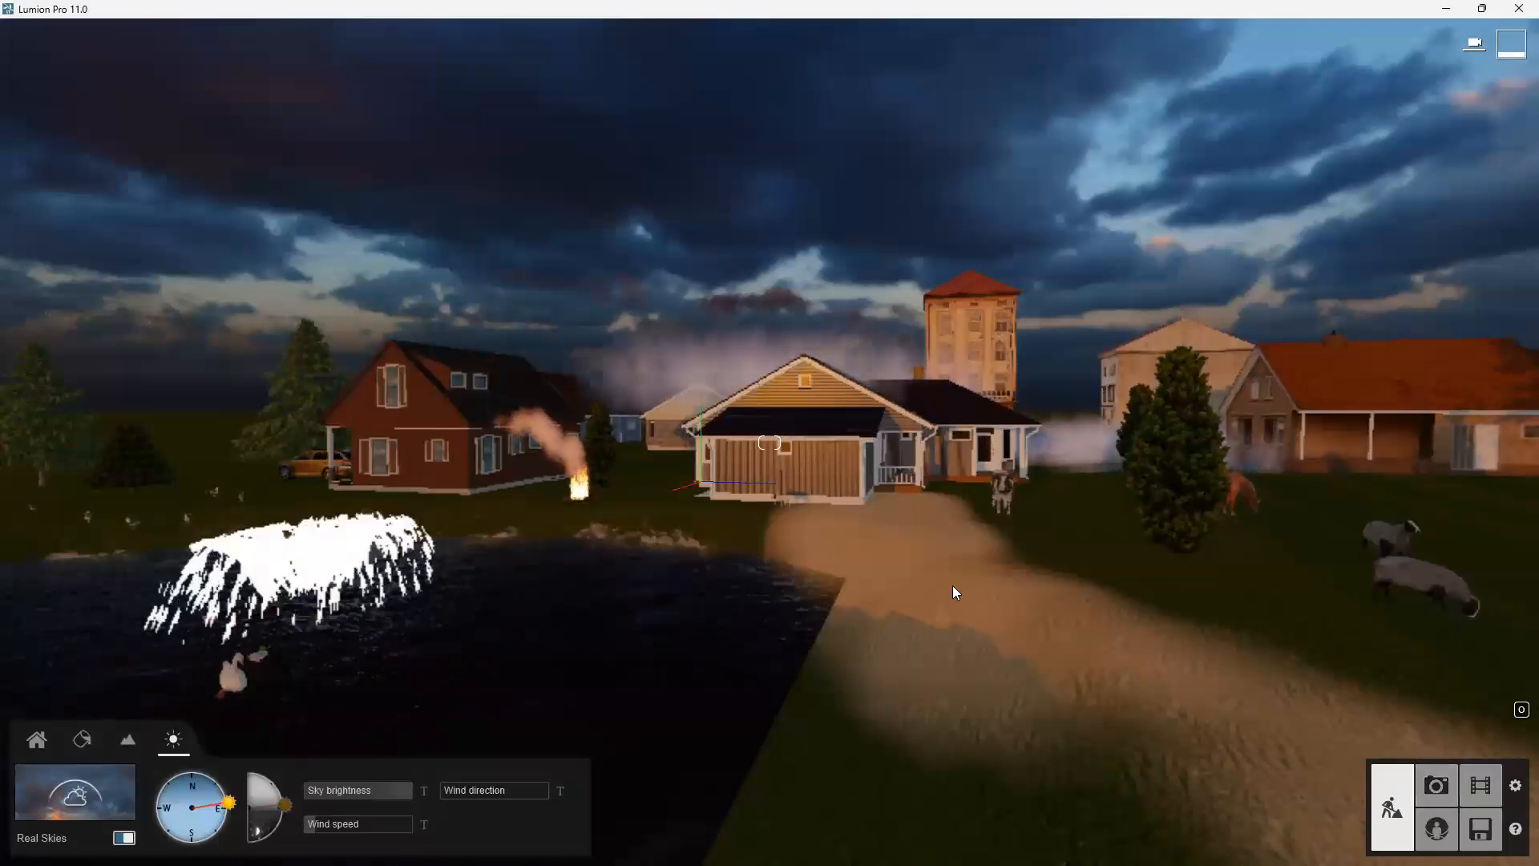
scroll(755, 521, "down", 2)
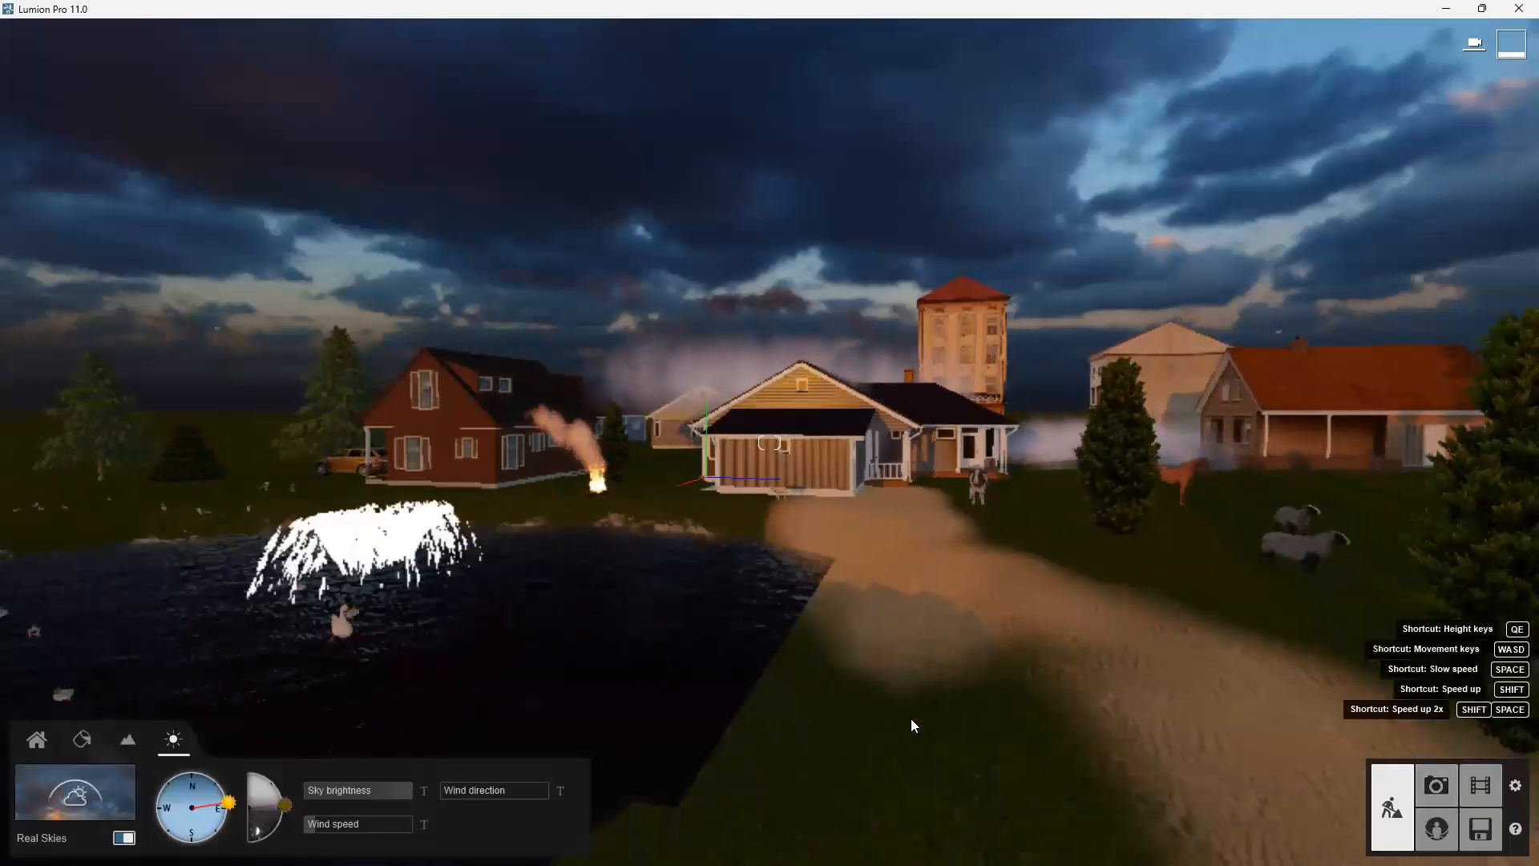
scroll(911, 718, "down", 2)
key("e")
right_click_drag(770, 443, 874, 433)
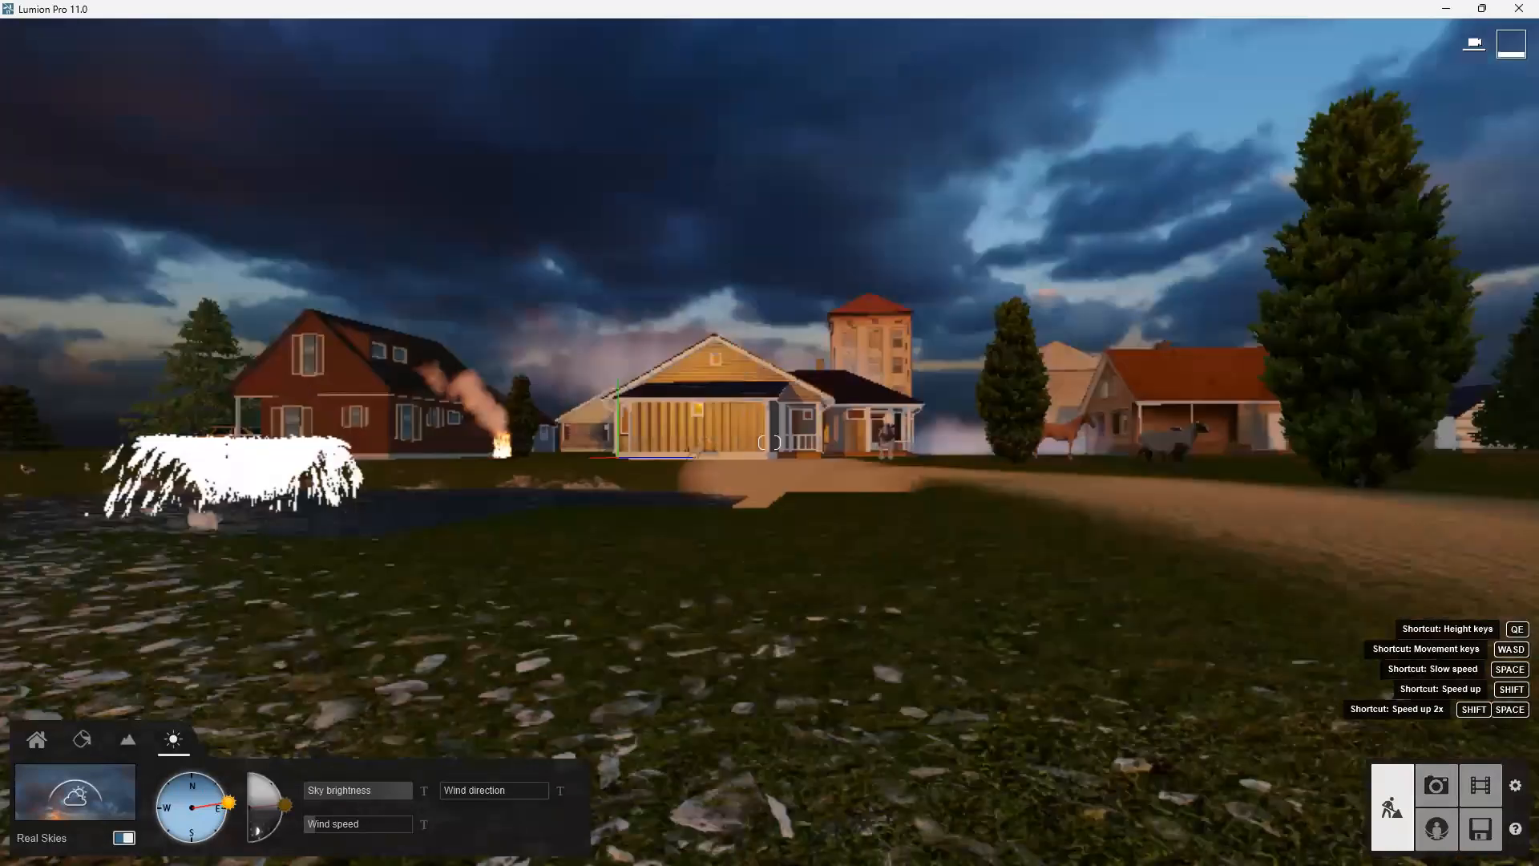
right_click_drag(769, 443, 882, 393)
key("q")
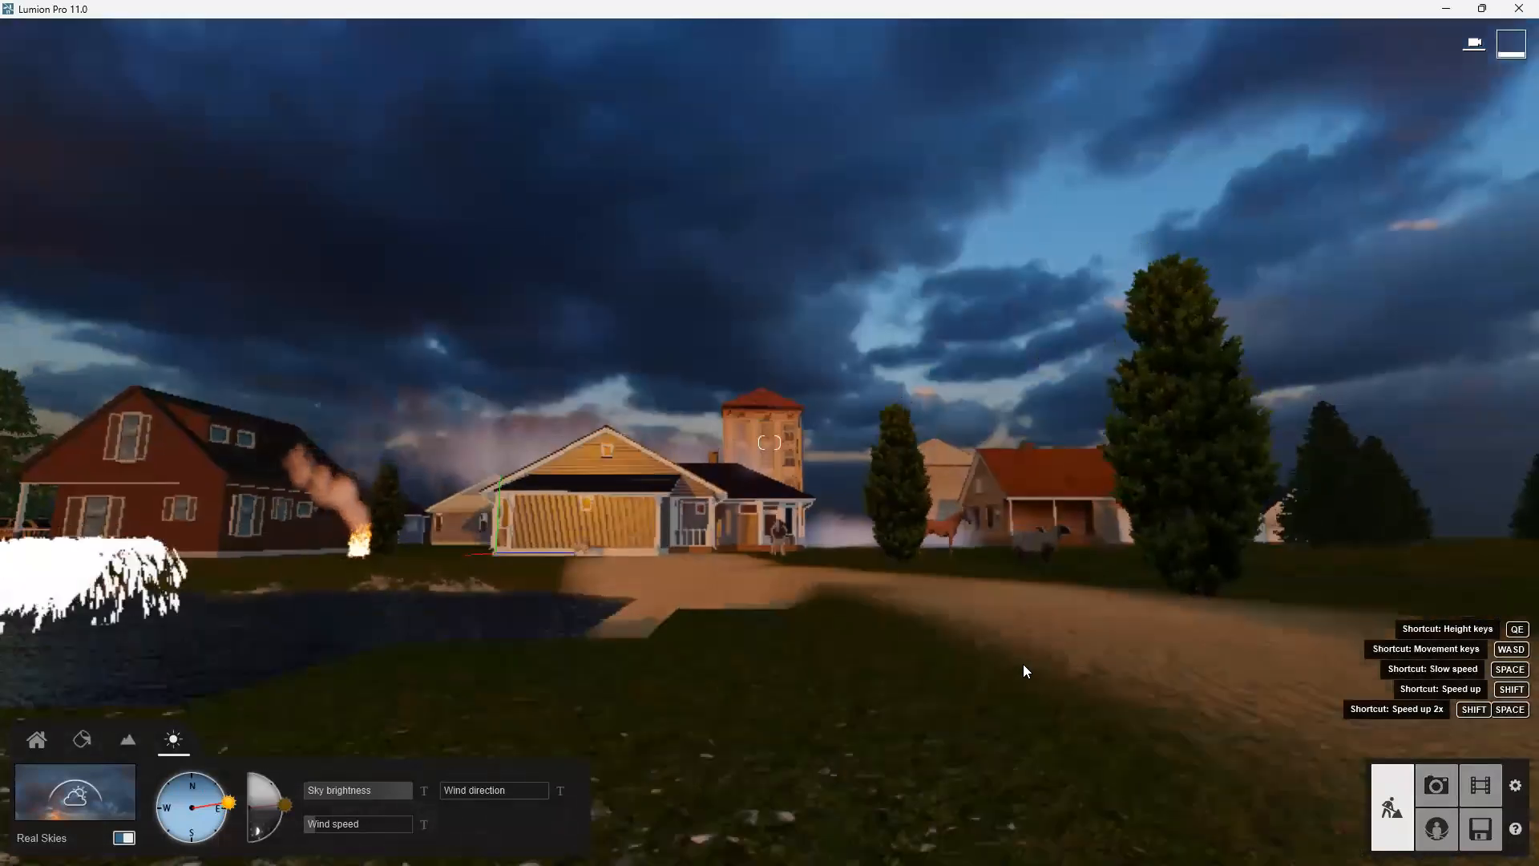
key("s")
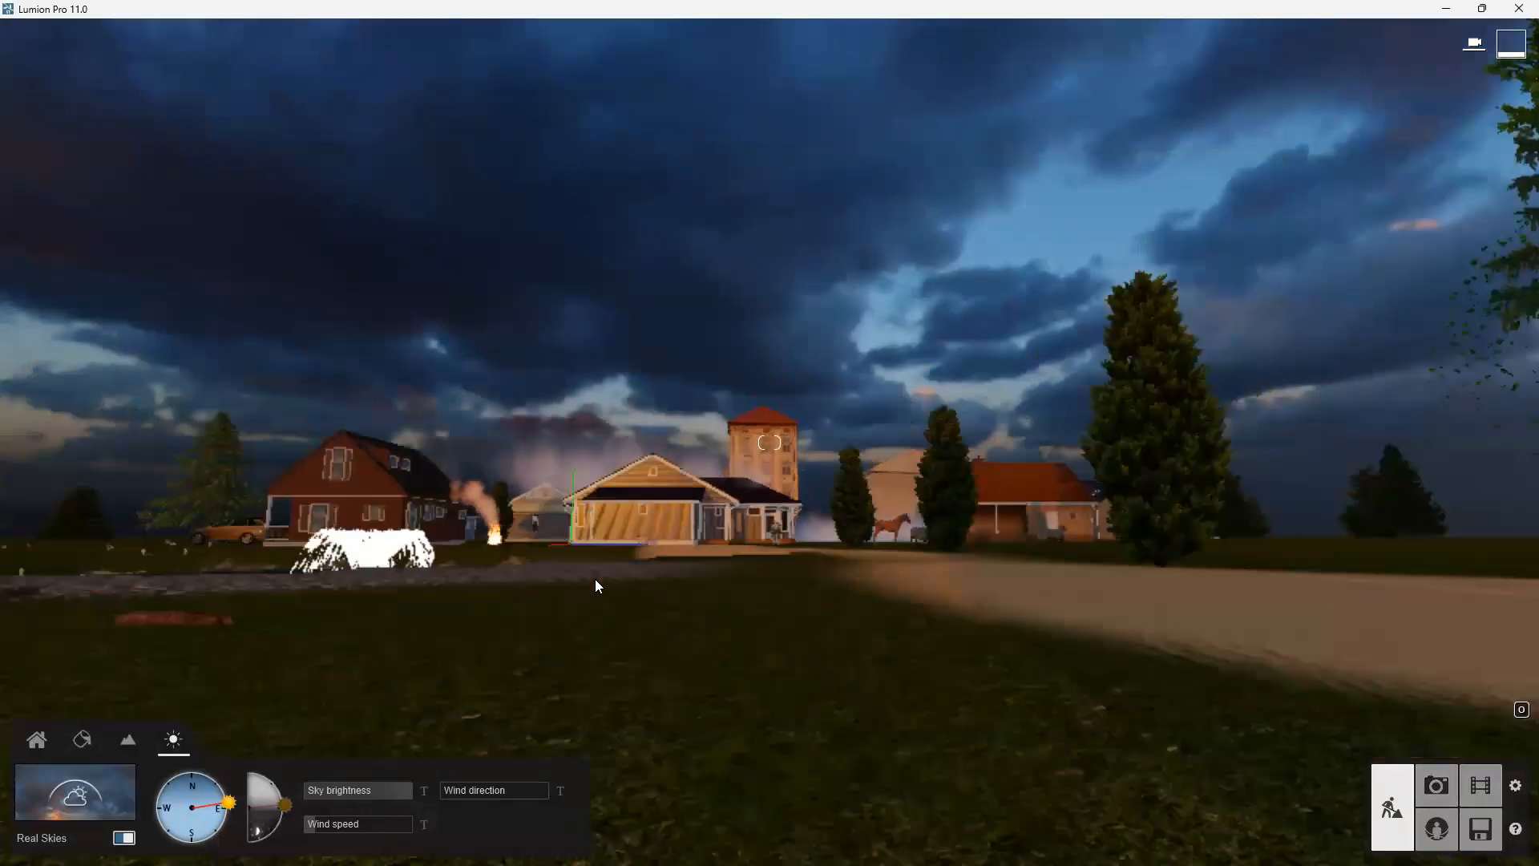
key("w")
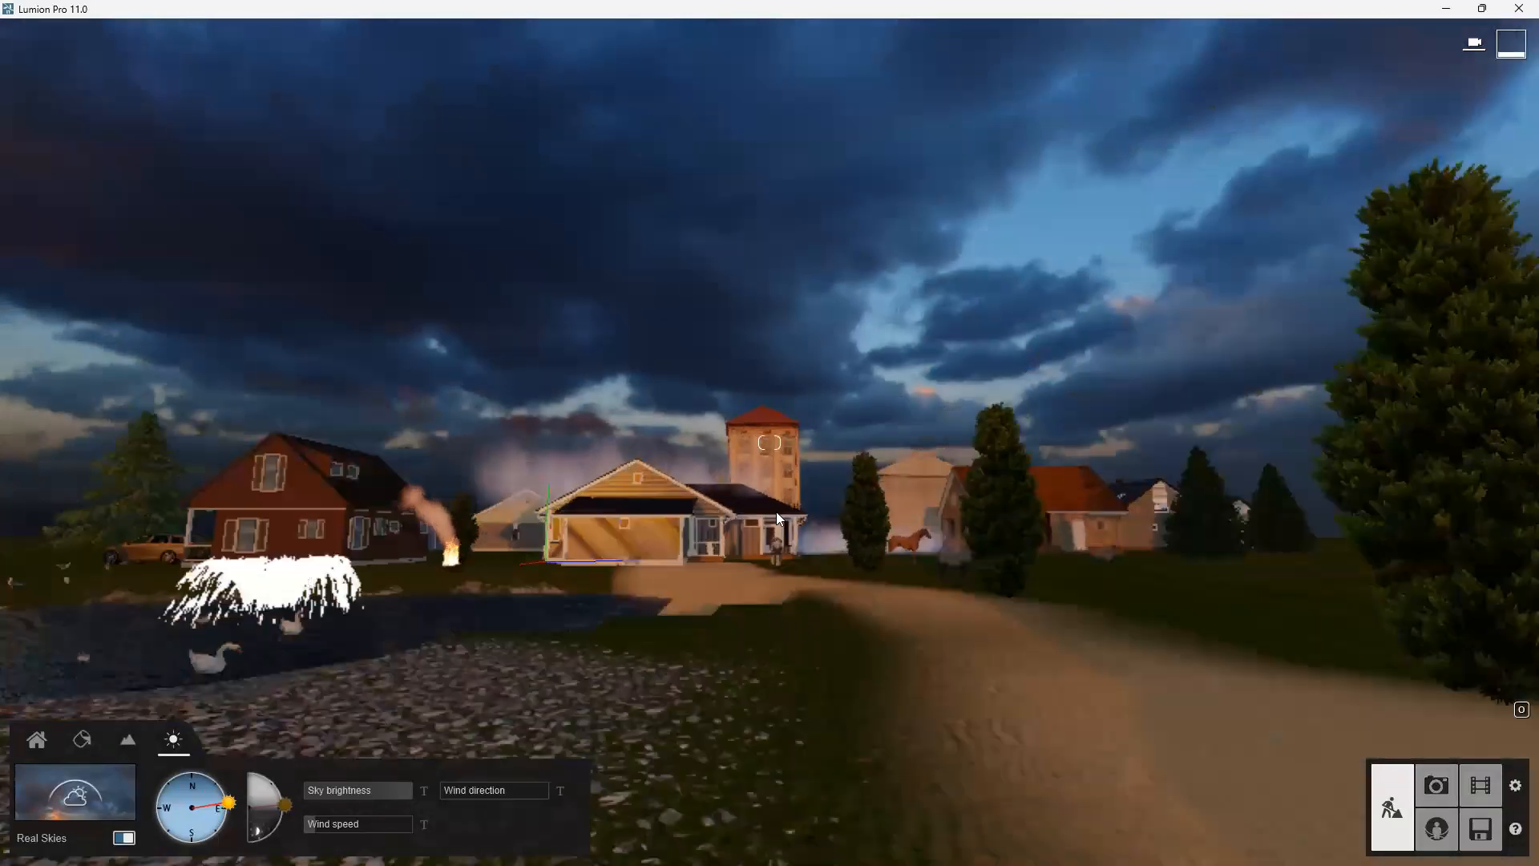
key("s")
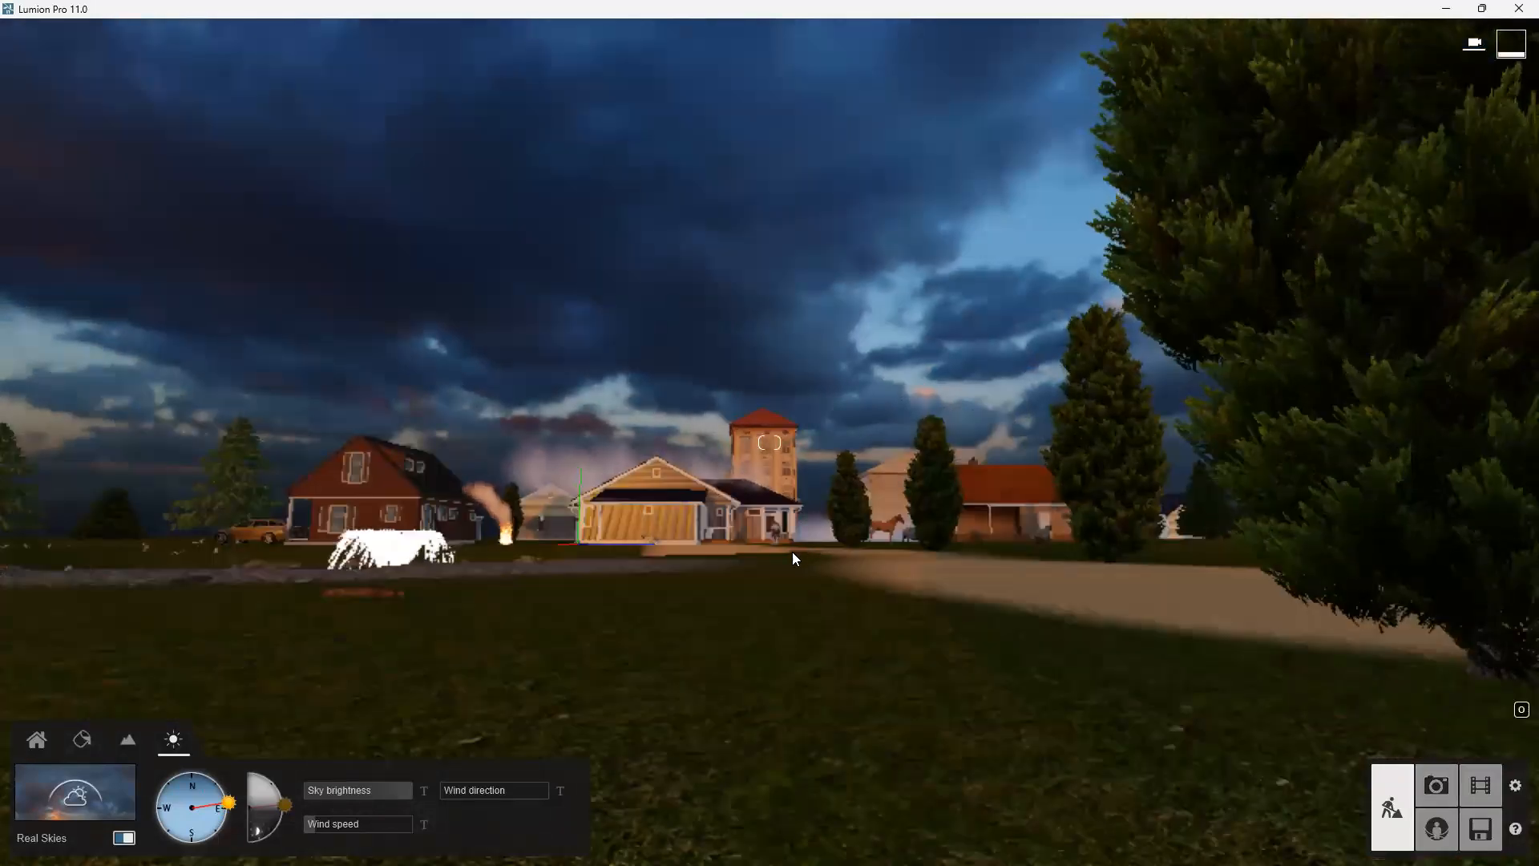
right_click_drag(670, 505, 722, 572)
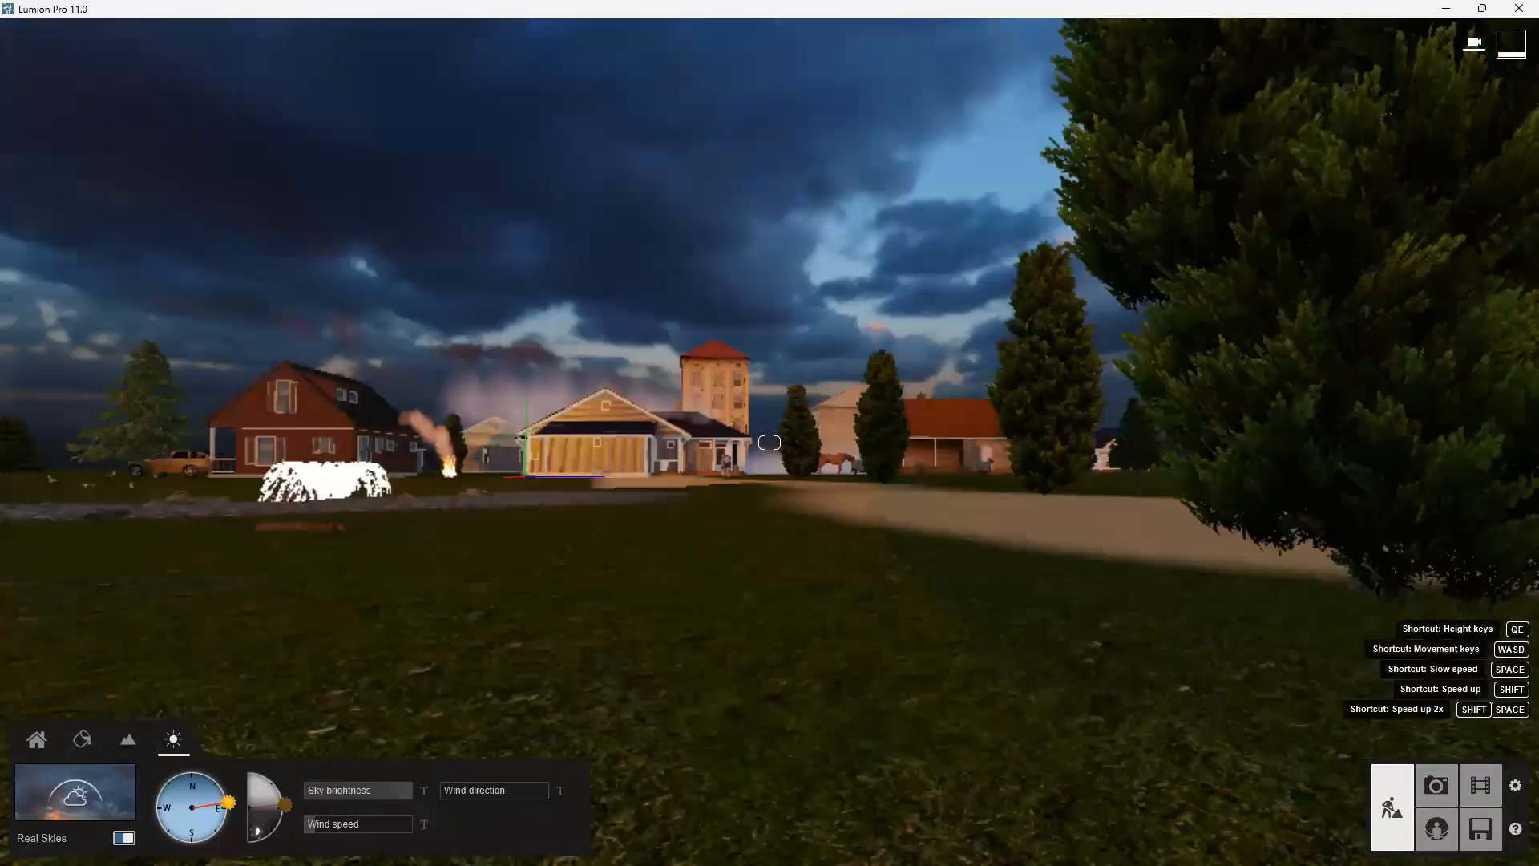
right_click_drag(767, 495, 731, 505)
key("w")
key("w")
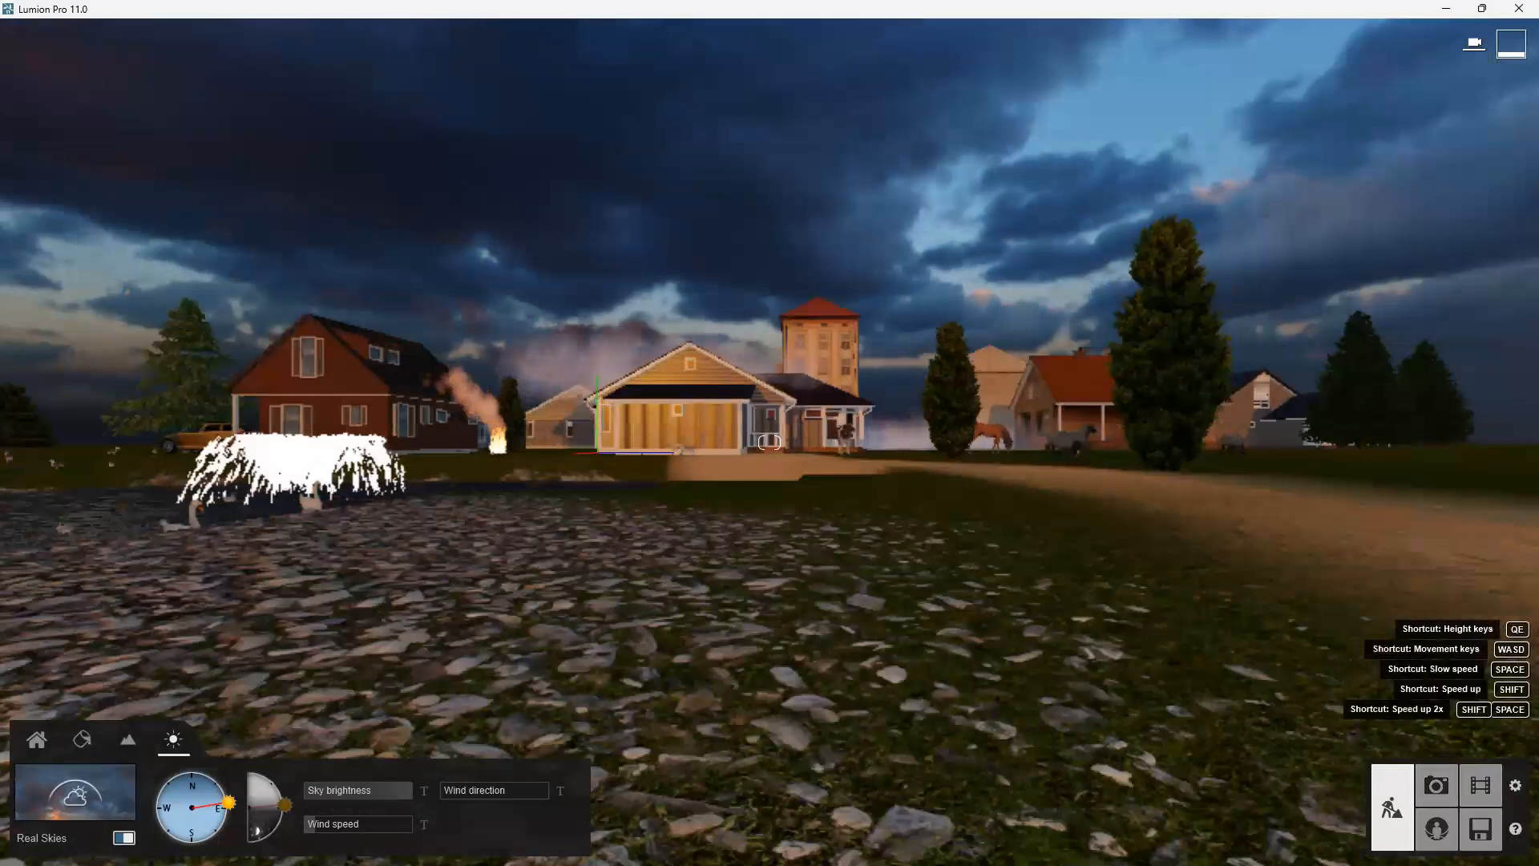
key("w")
key("w")
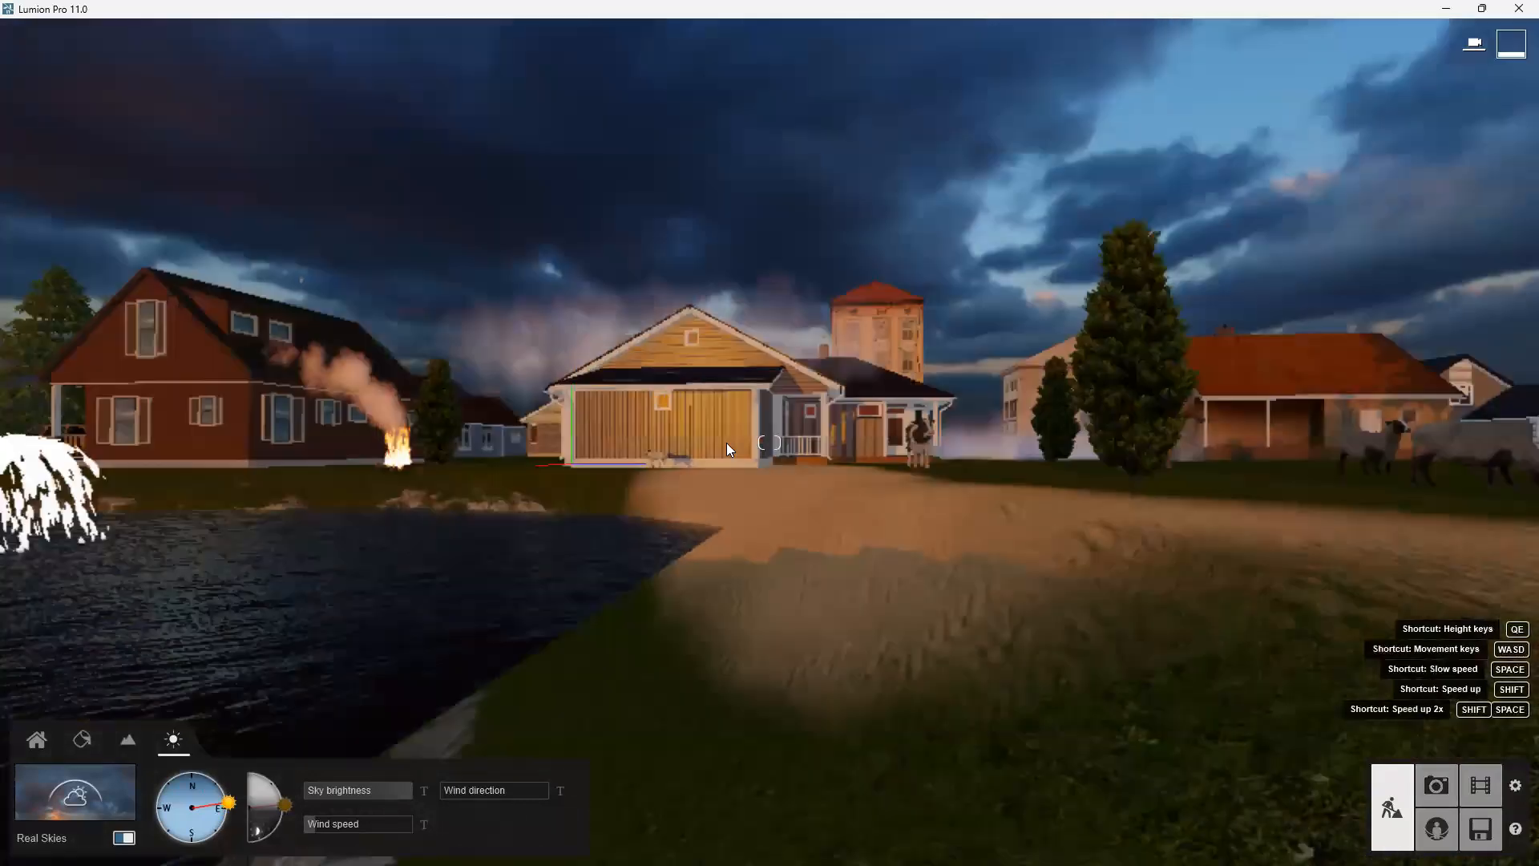
Walk around the central house to inspect its porch, the ground fog near the tower, the campfire and the neighbouring houses
key("w")
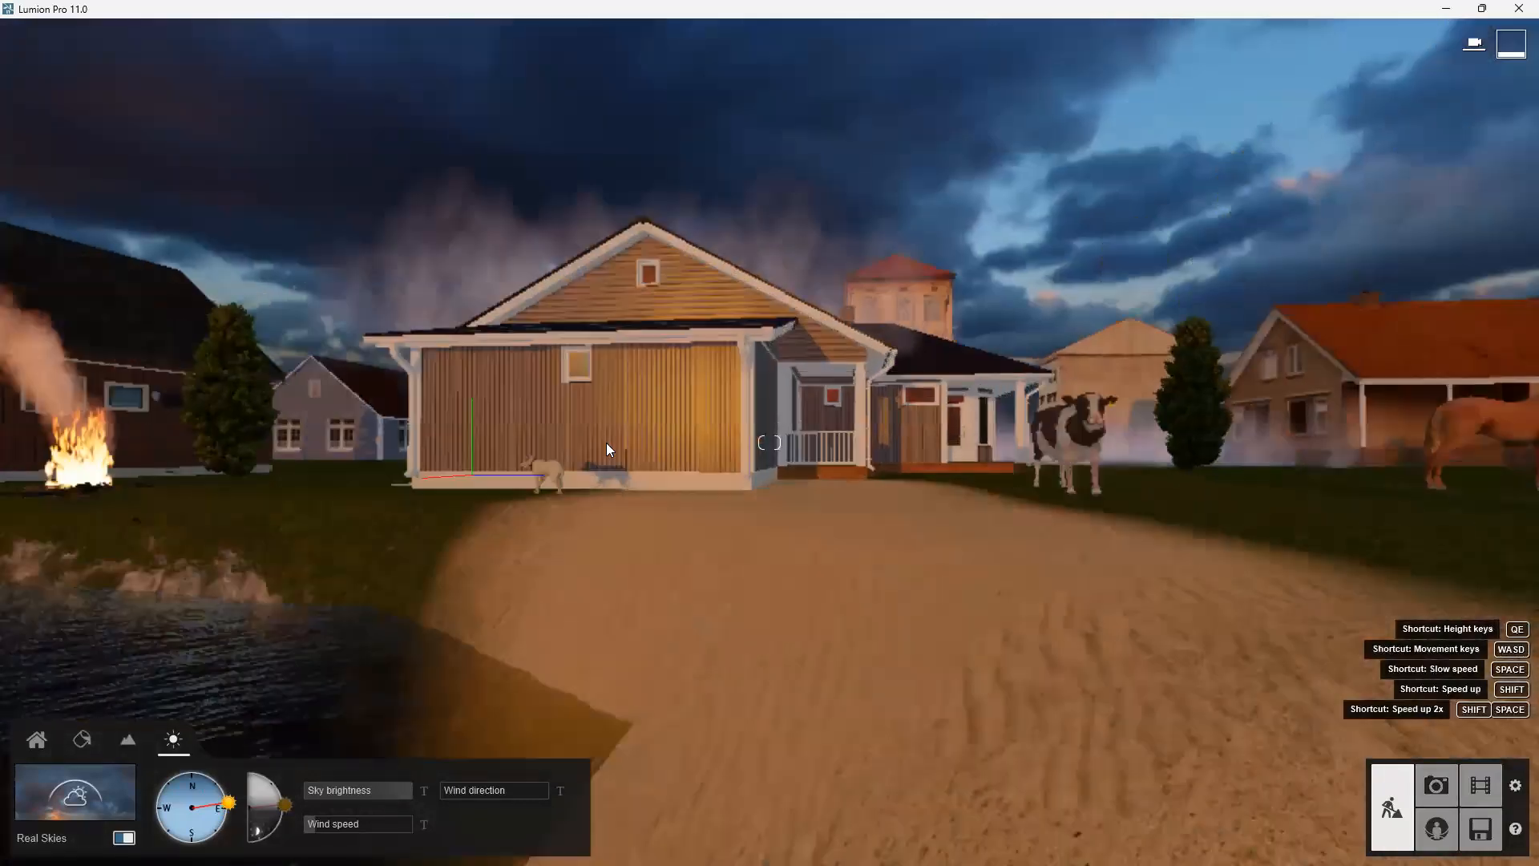
key("w")
key("d")
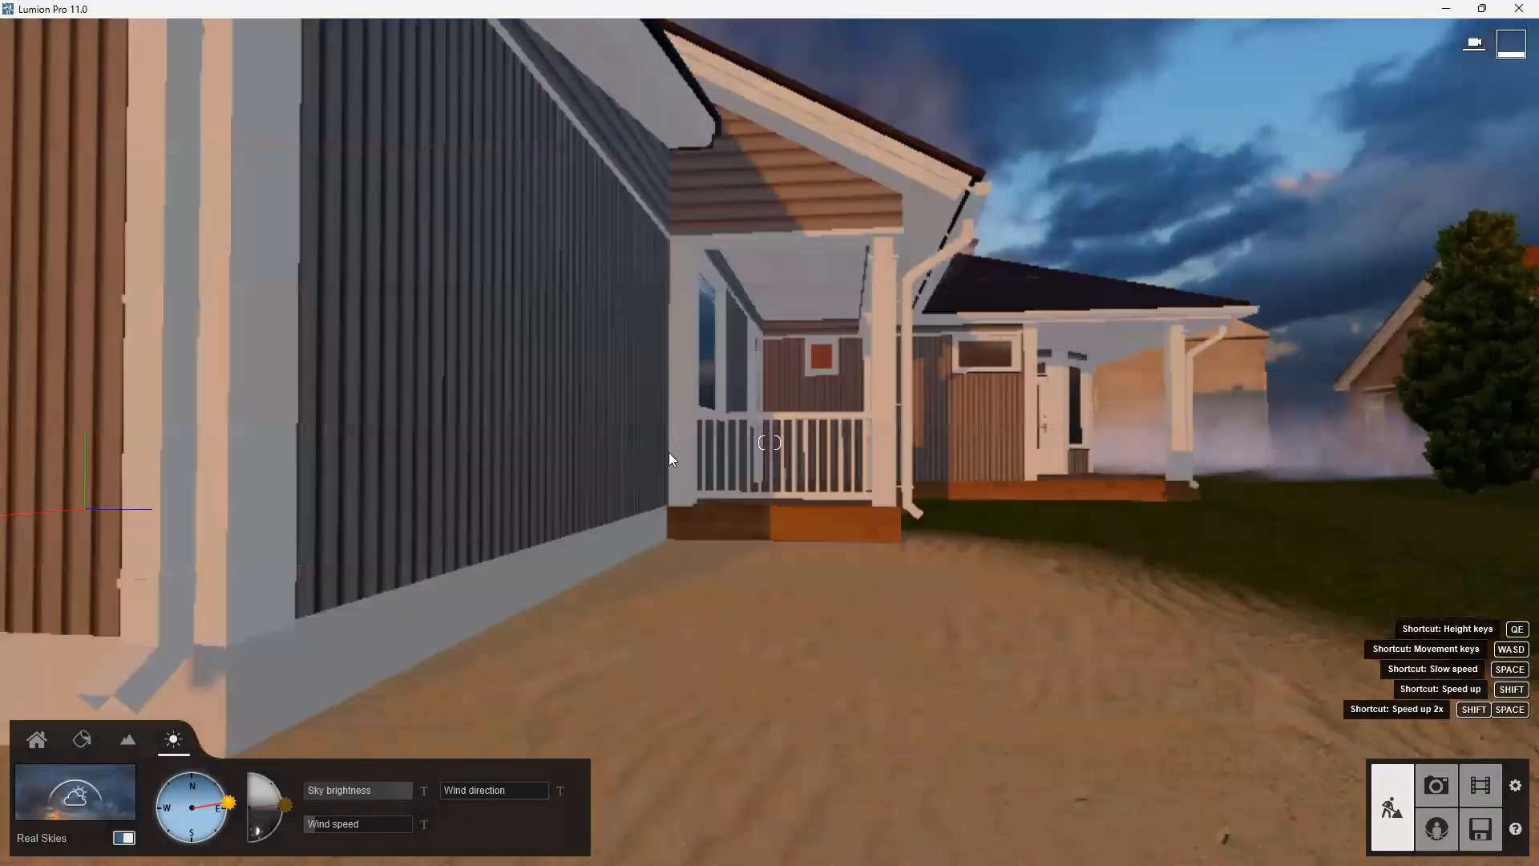
key("w")
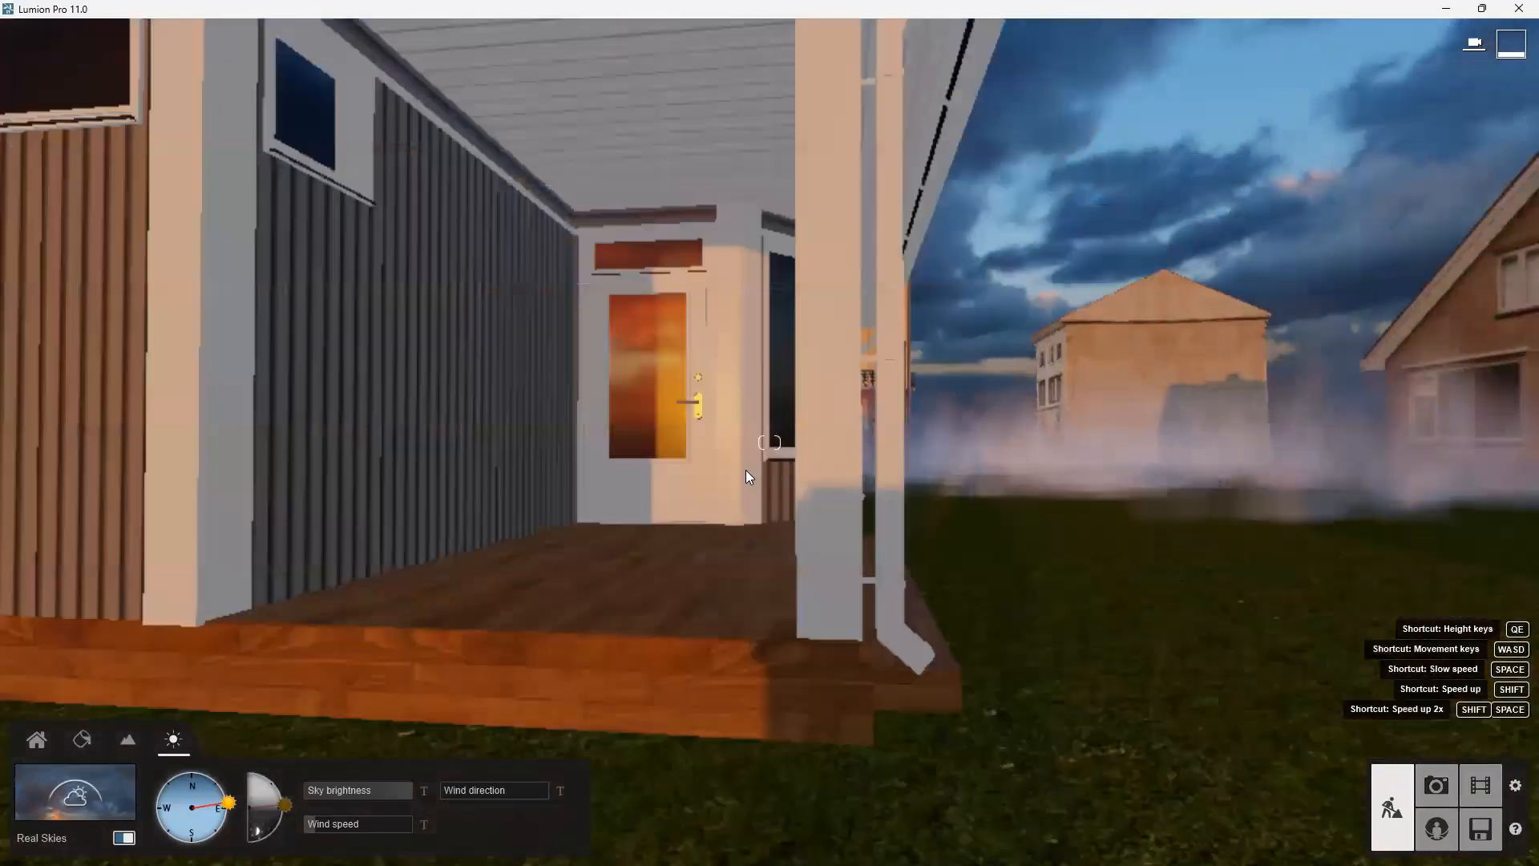
key("w")
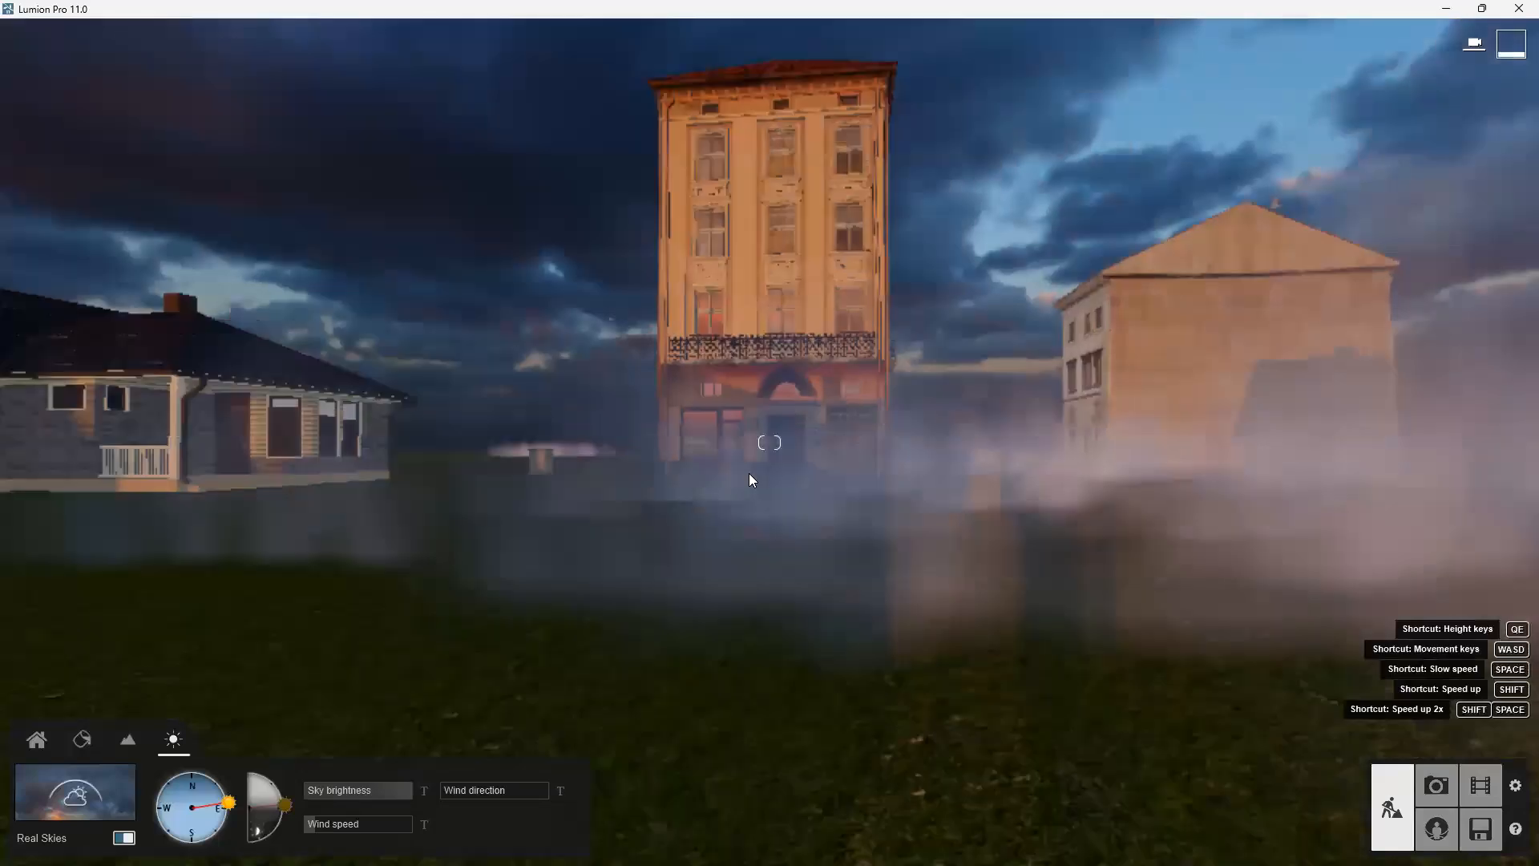
key("w")
right_click_drag(728, 478, 4, 466)
key("w")
key("w")
key("w")
key("a")
key("w")
right_click_drag(770, 443, 898, 466)
key("w")
key("a")
key("w")
key("a")
key("w")
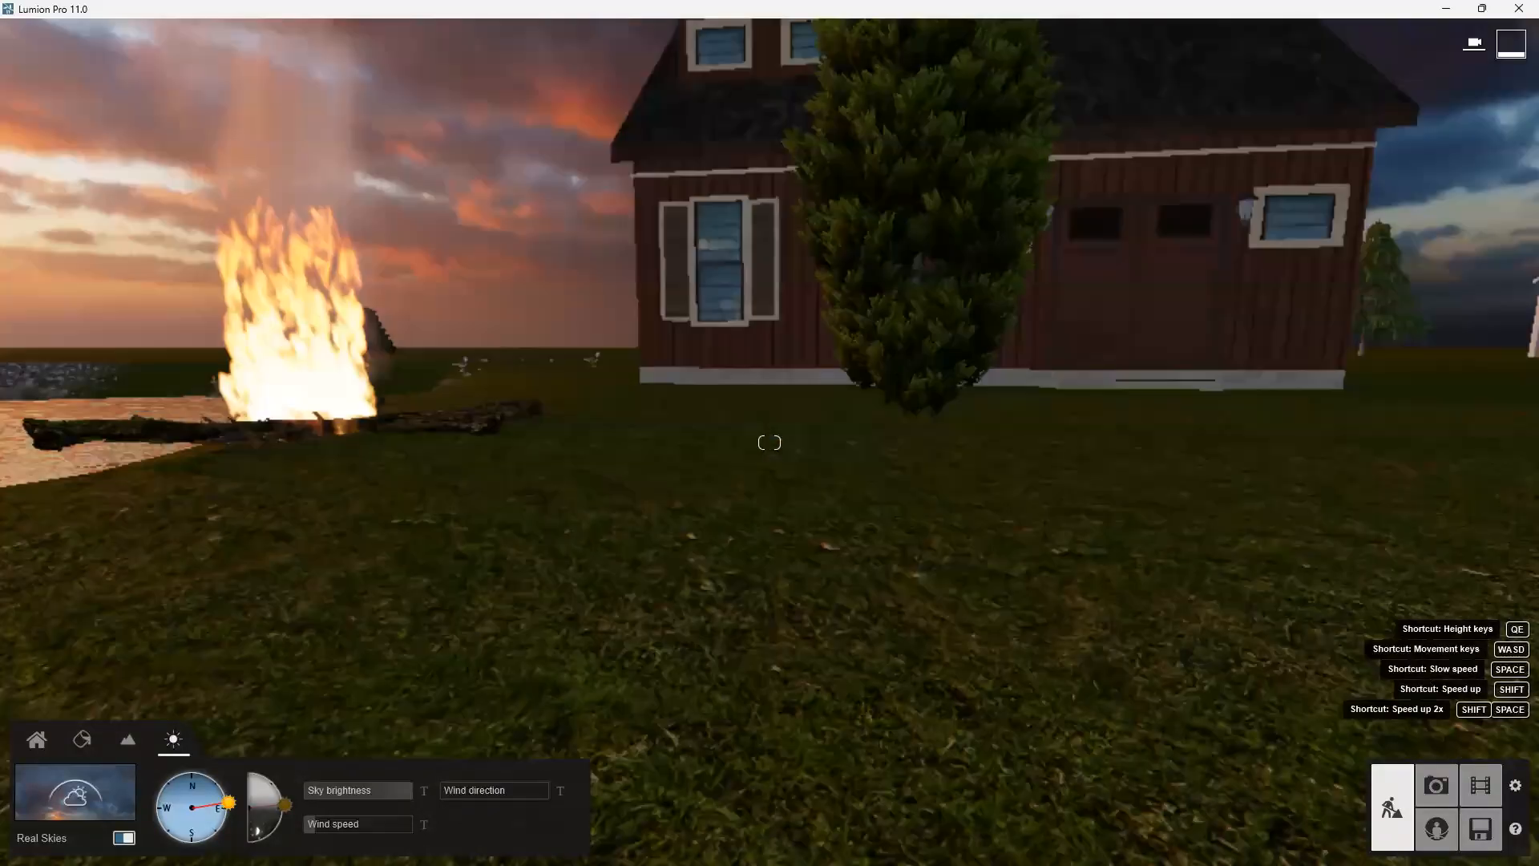
key("w")
right_click_drag(770, 443, 962, 449)
key("w")
right_click_drag(770, 443, 962, 443)
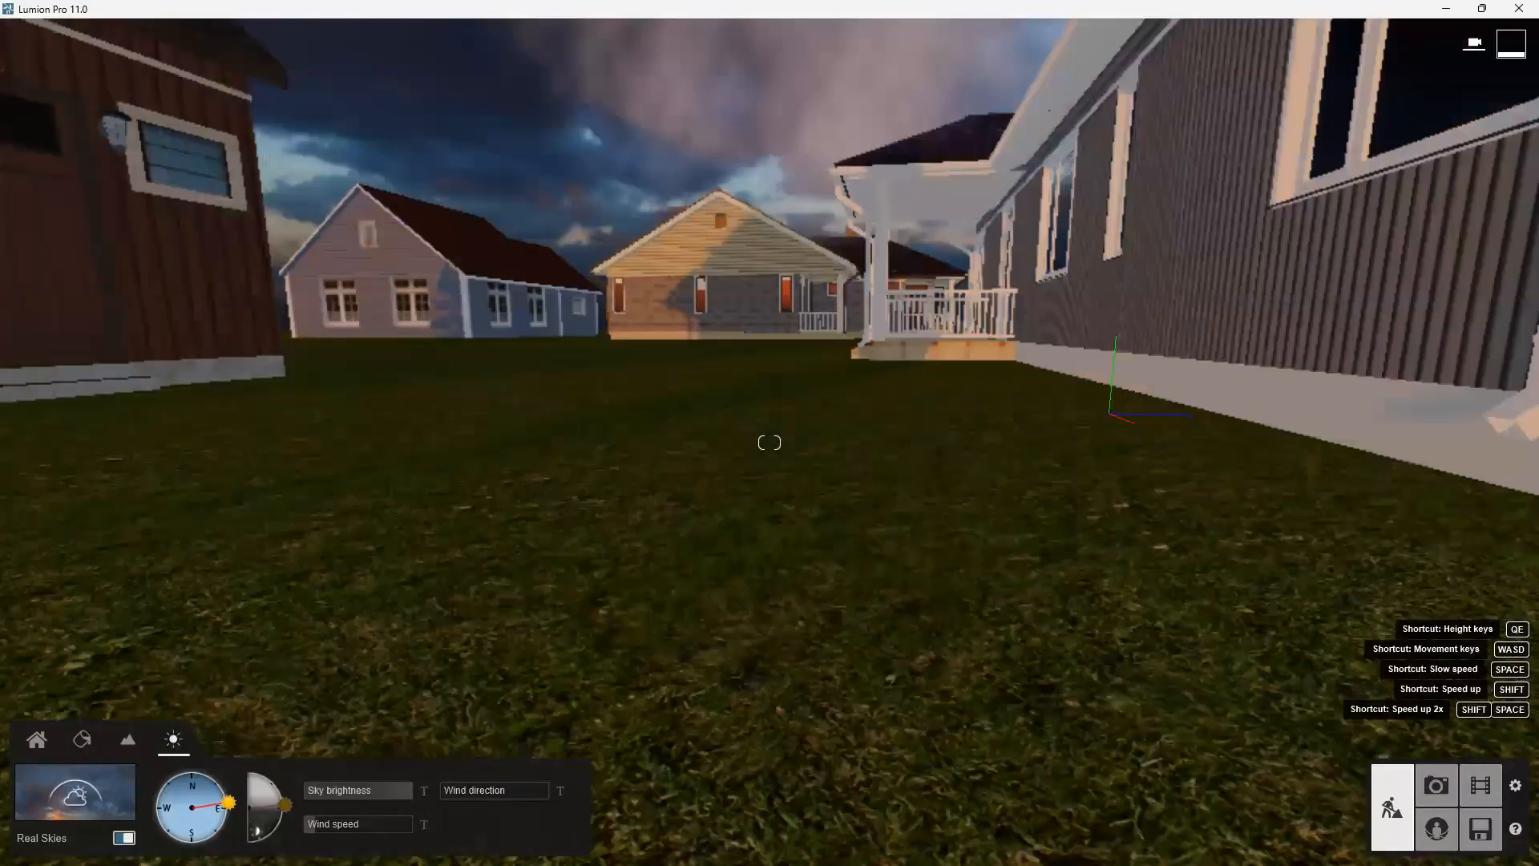
key("w")
right_click_drag(770, 442, 962, 449)
key("w")
right_click_drag(770, 442, 962, 449)
key("w")
right_click_drag(770, 443, 449, 445)
right_click_drag(770, 443, 577, 446)
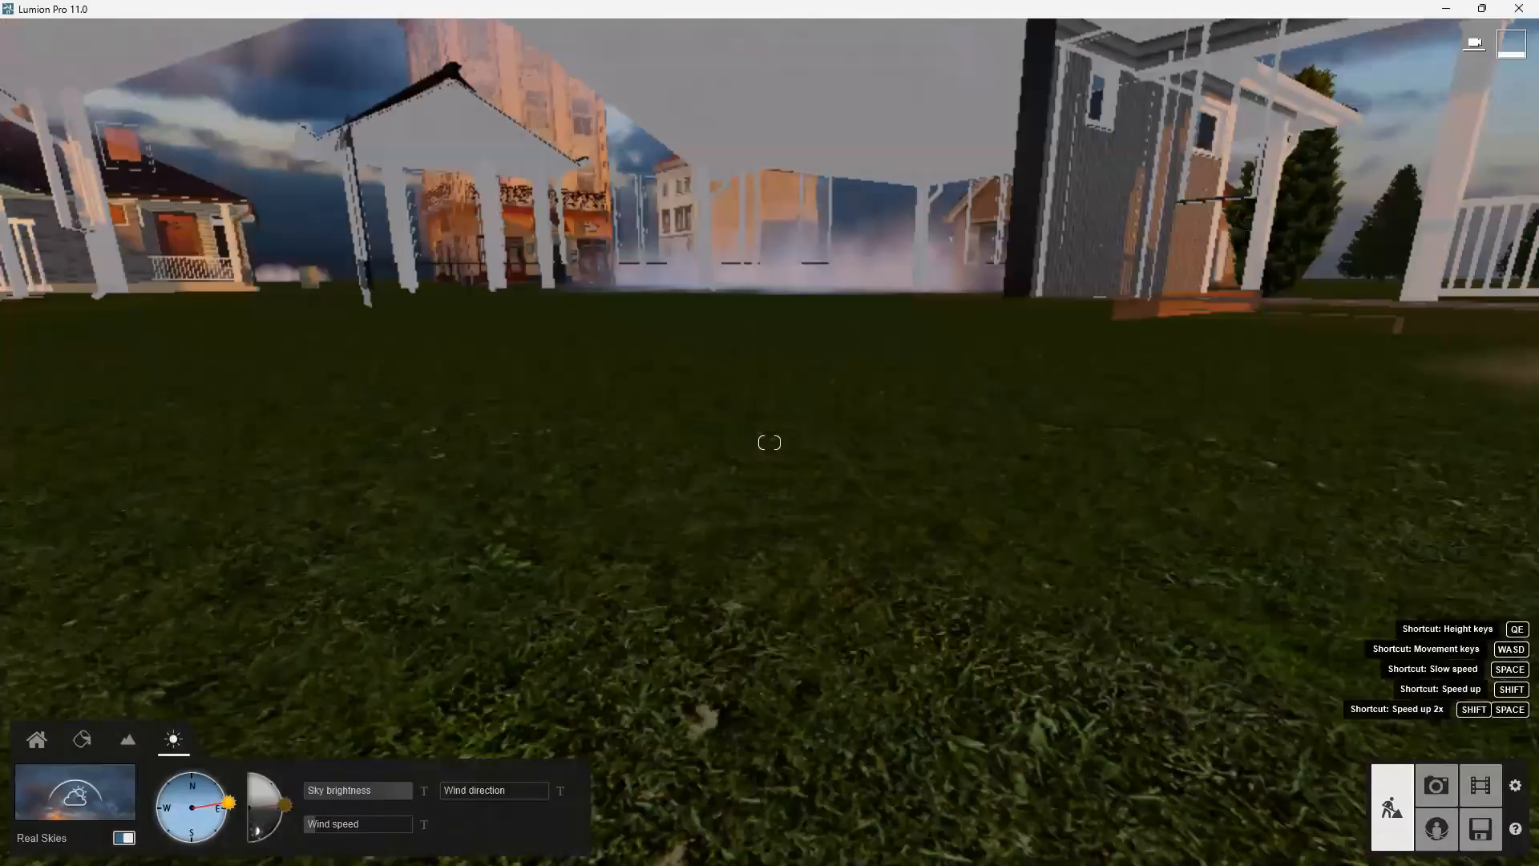
right_click_drag(770, 443, 593, 417)
right_click_drag(720, 478, 577, 480)
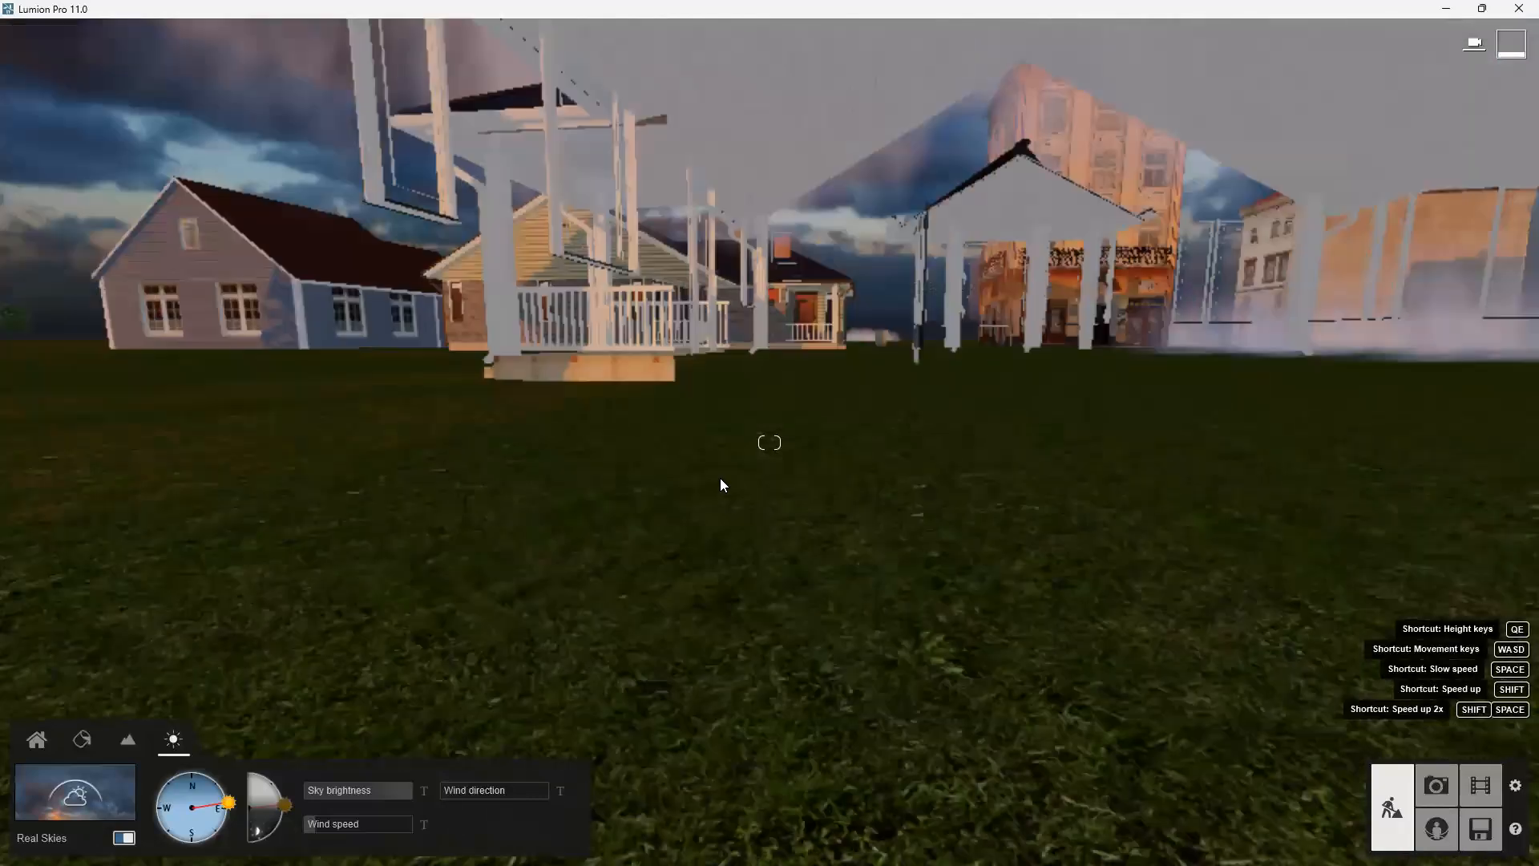
Back the camera out across the lake to frame the houses, campfire, fountain and dirt road from near ground height
key("s")
right_click_drag(728, 475, 731, 515)
key("s")
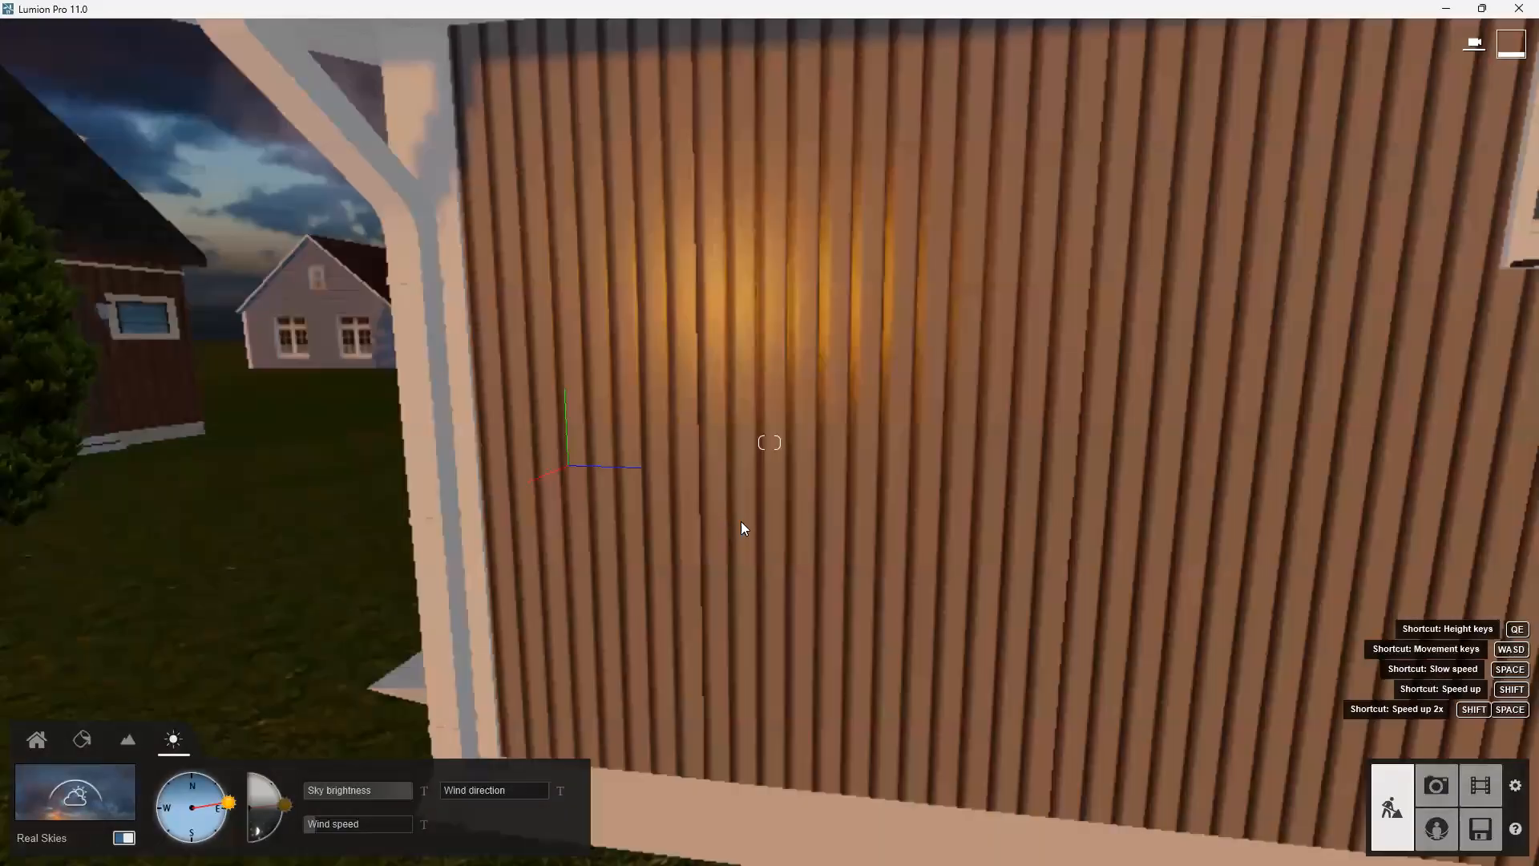
key("s")
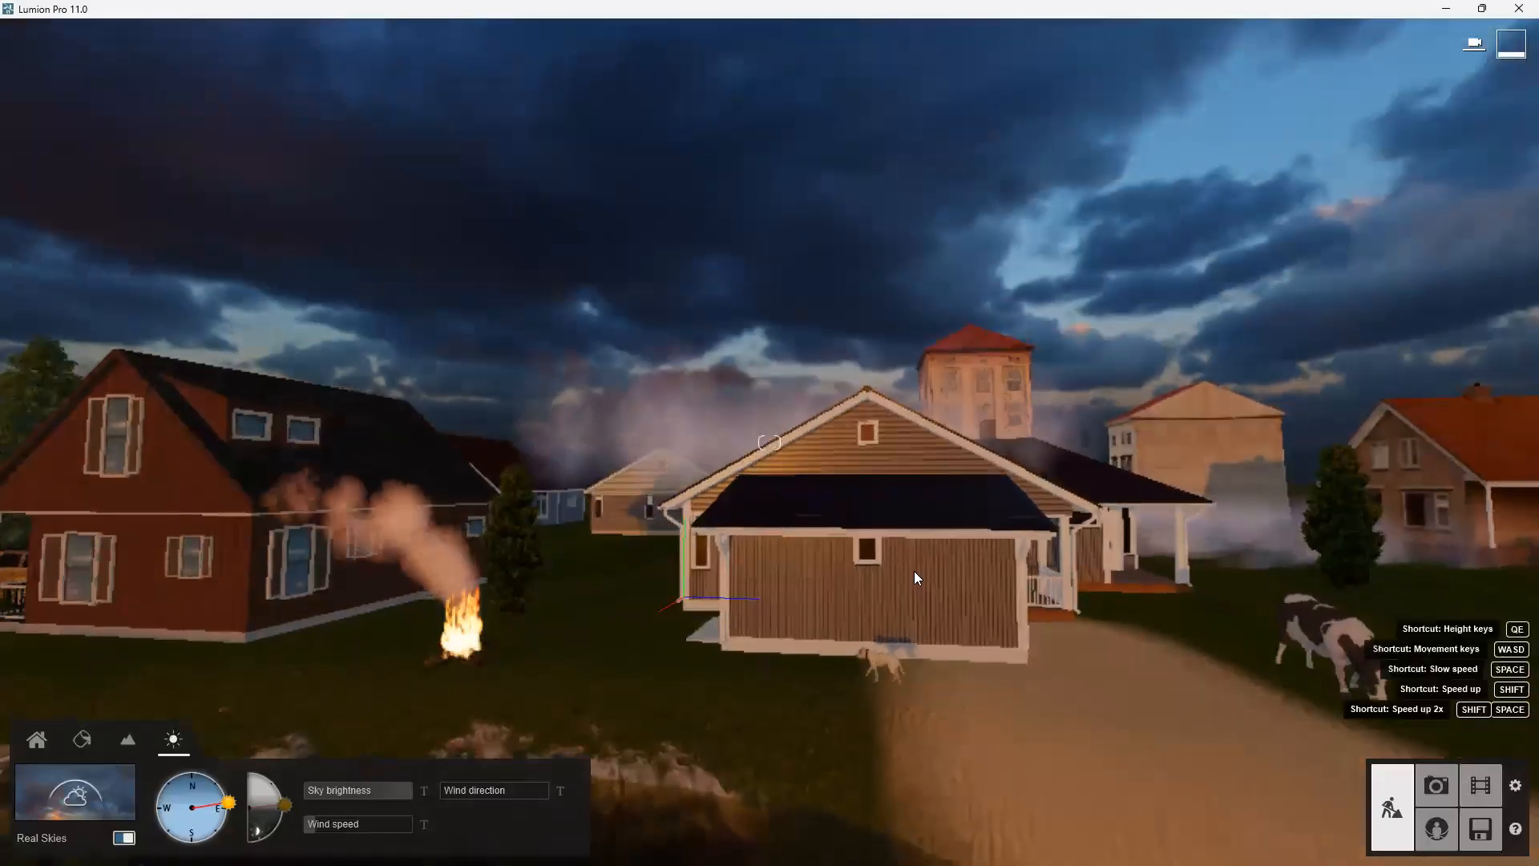
key("q")
right_click_drag(1172, 527, 940, 521)
key("s")
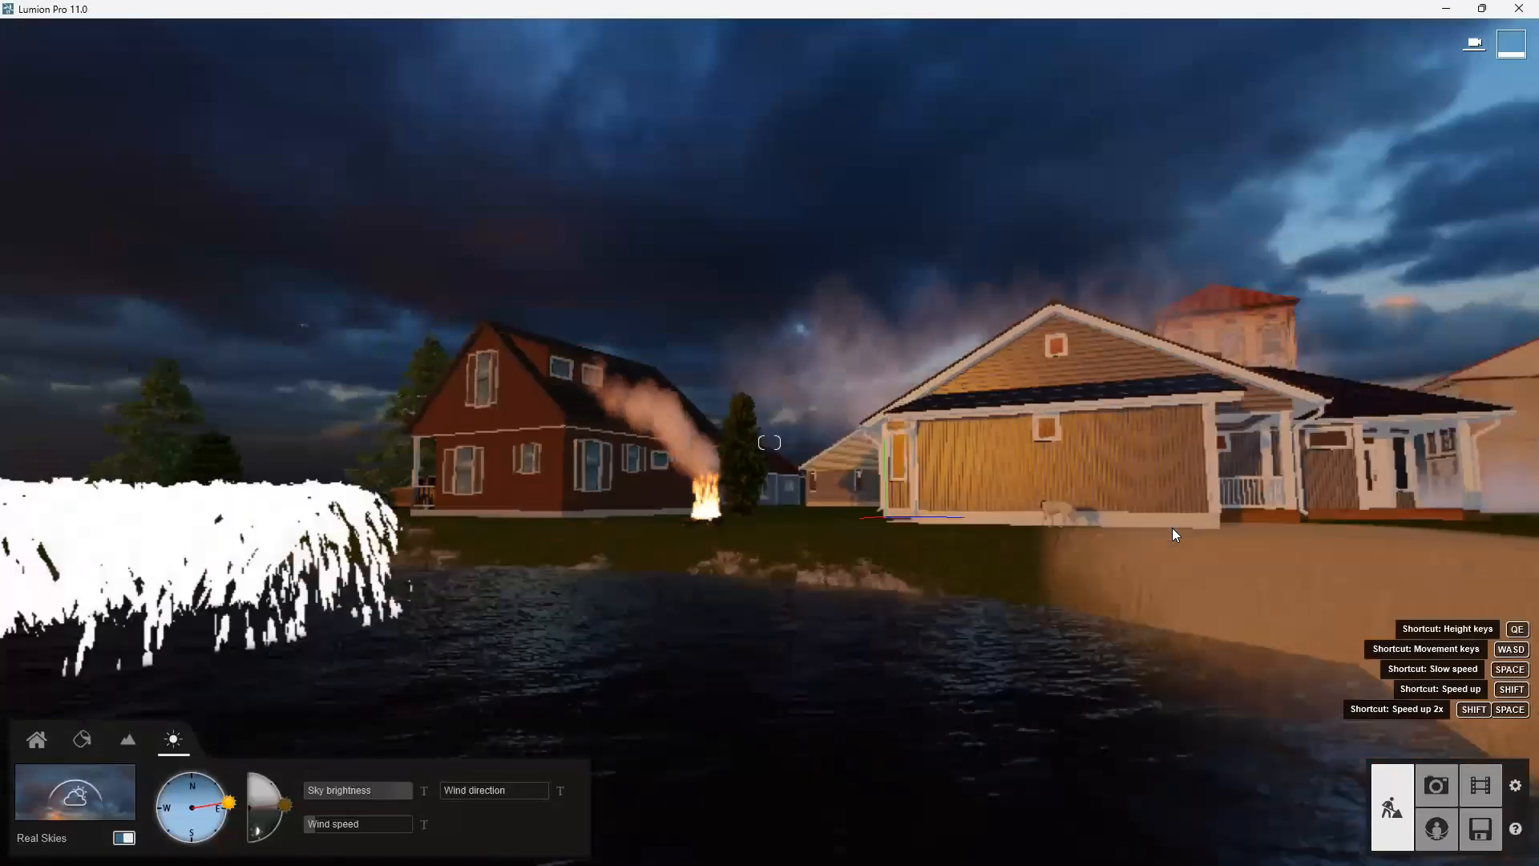
right_click_drag(850, 530, 961, 539)
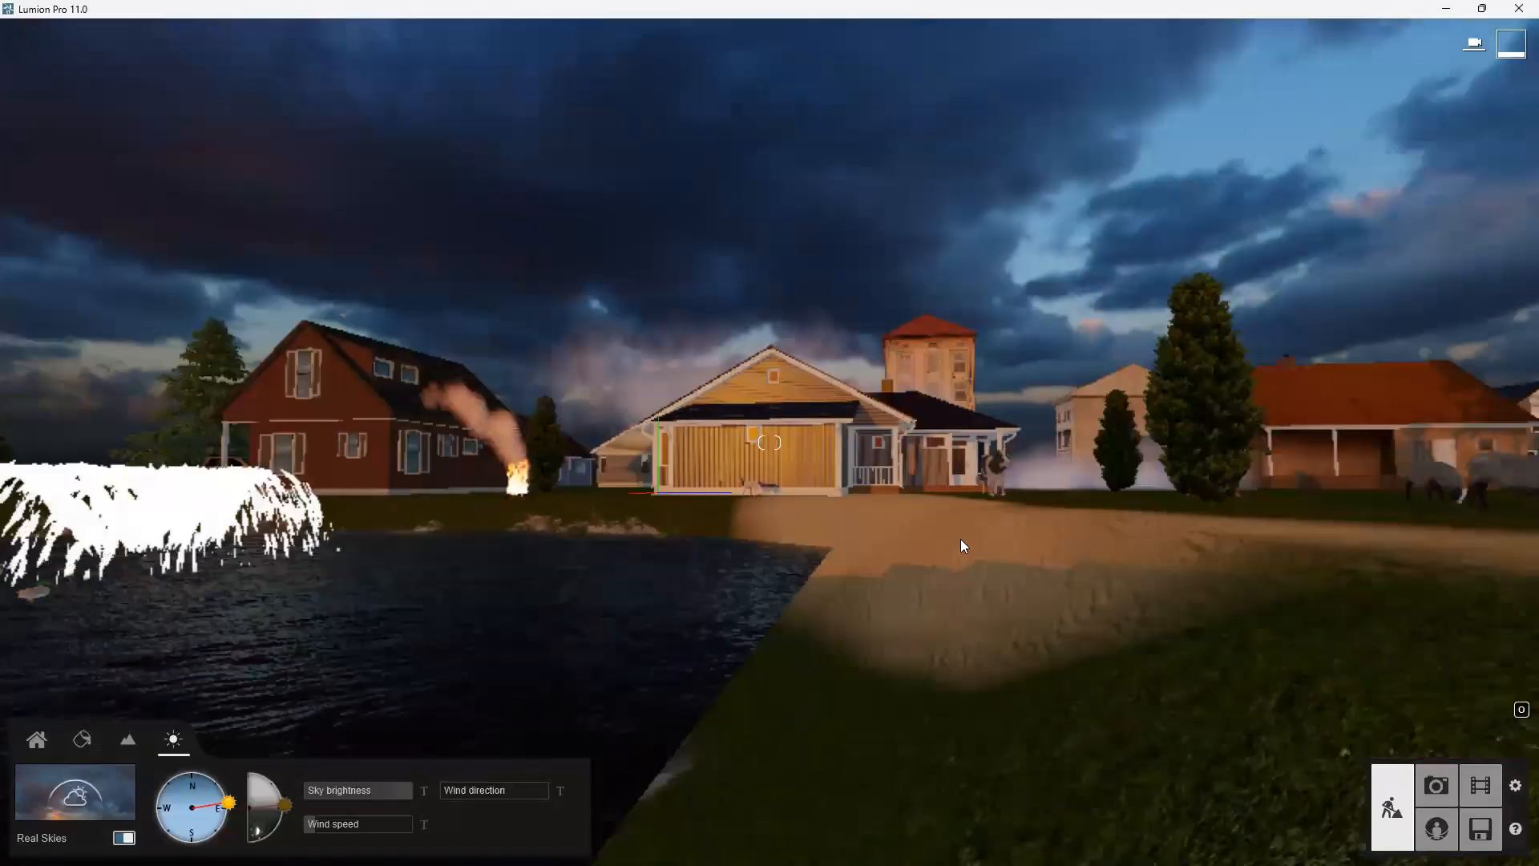
key("s")
right_click_drag(681, 573, 757, 564)
key("s")
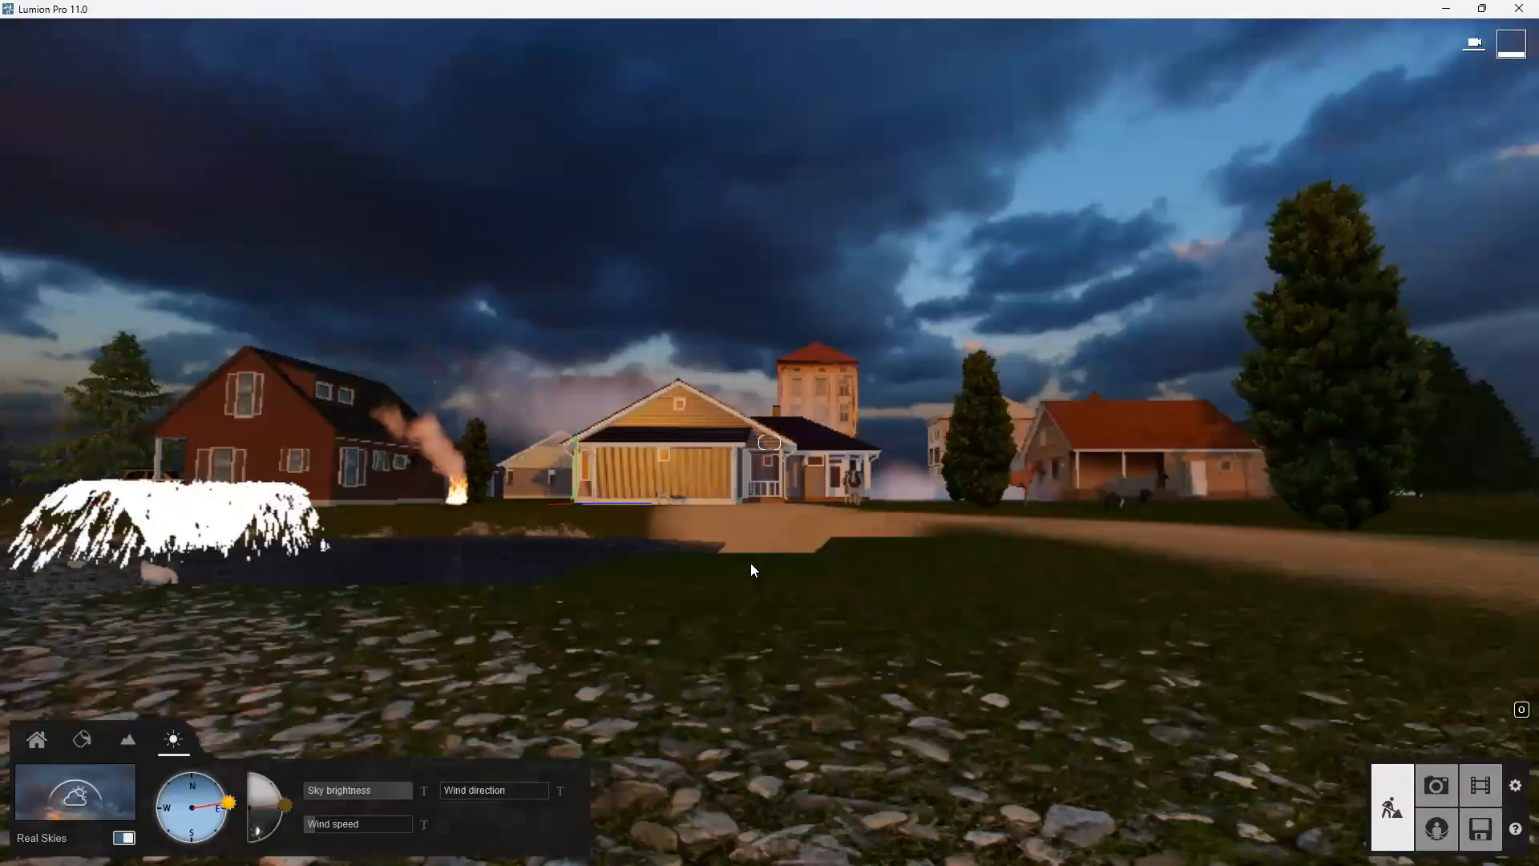
right_click_drag(541, 531, 508, 532)
key("q")
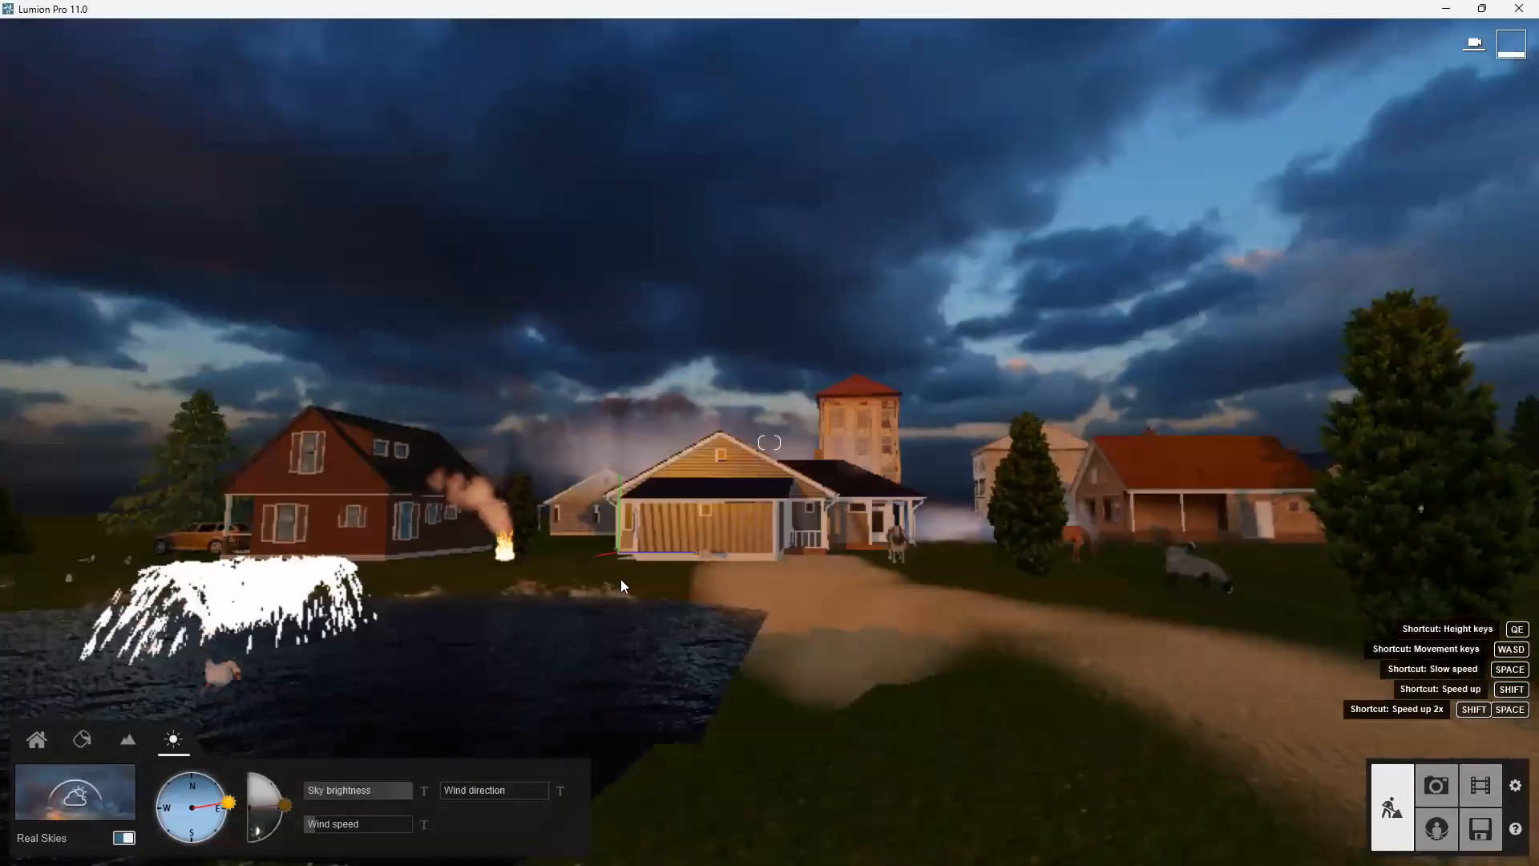
Switch to Photo mode and increase the focal length to frame the central house more tightly
left_click(1429, 791)
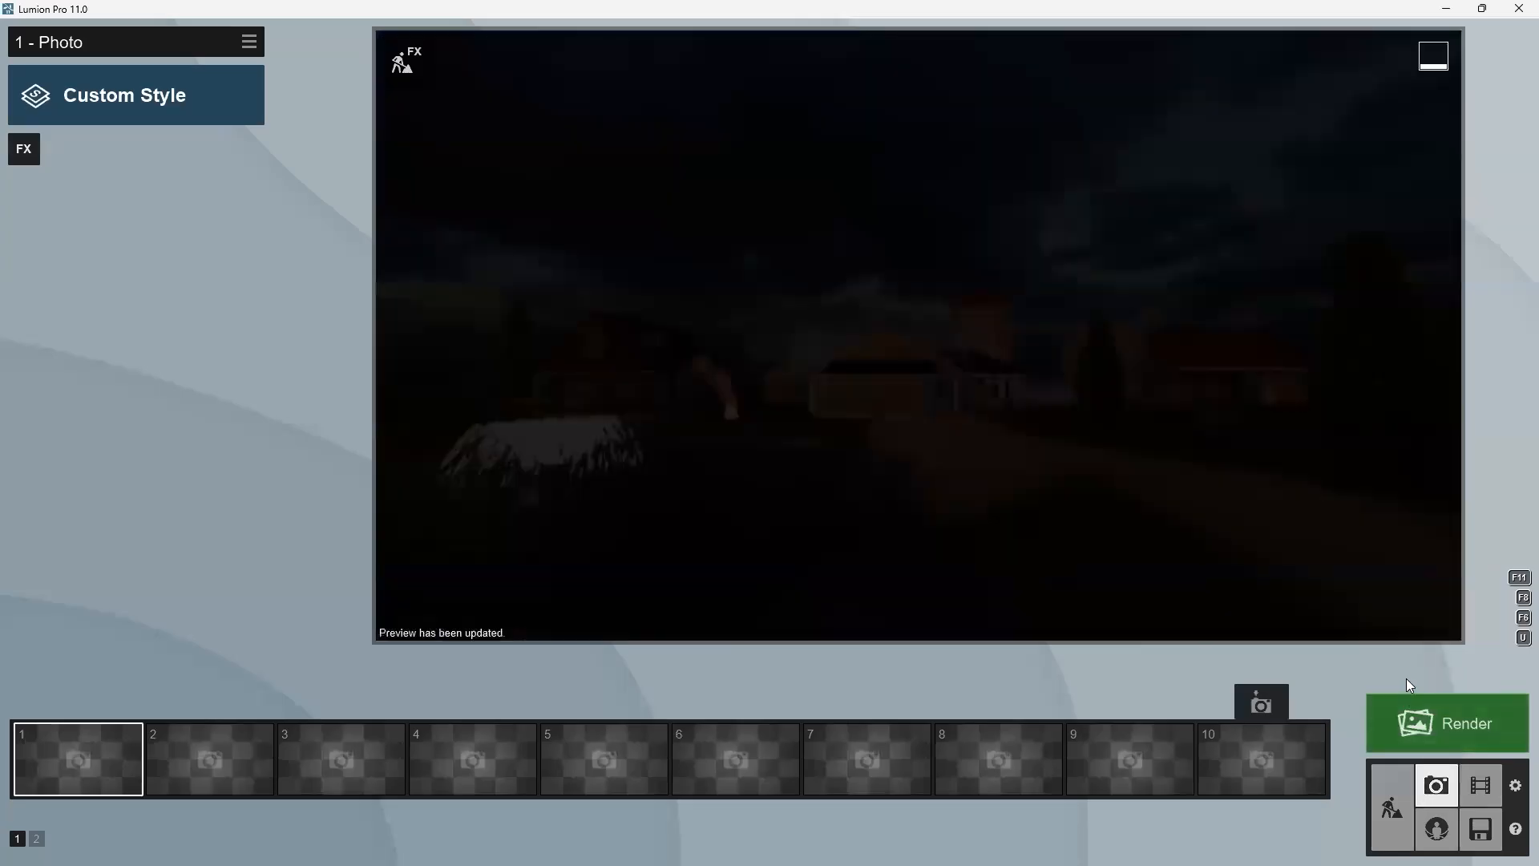
mouse_move(1159, 209)
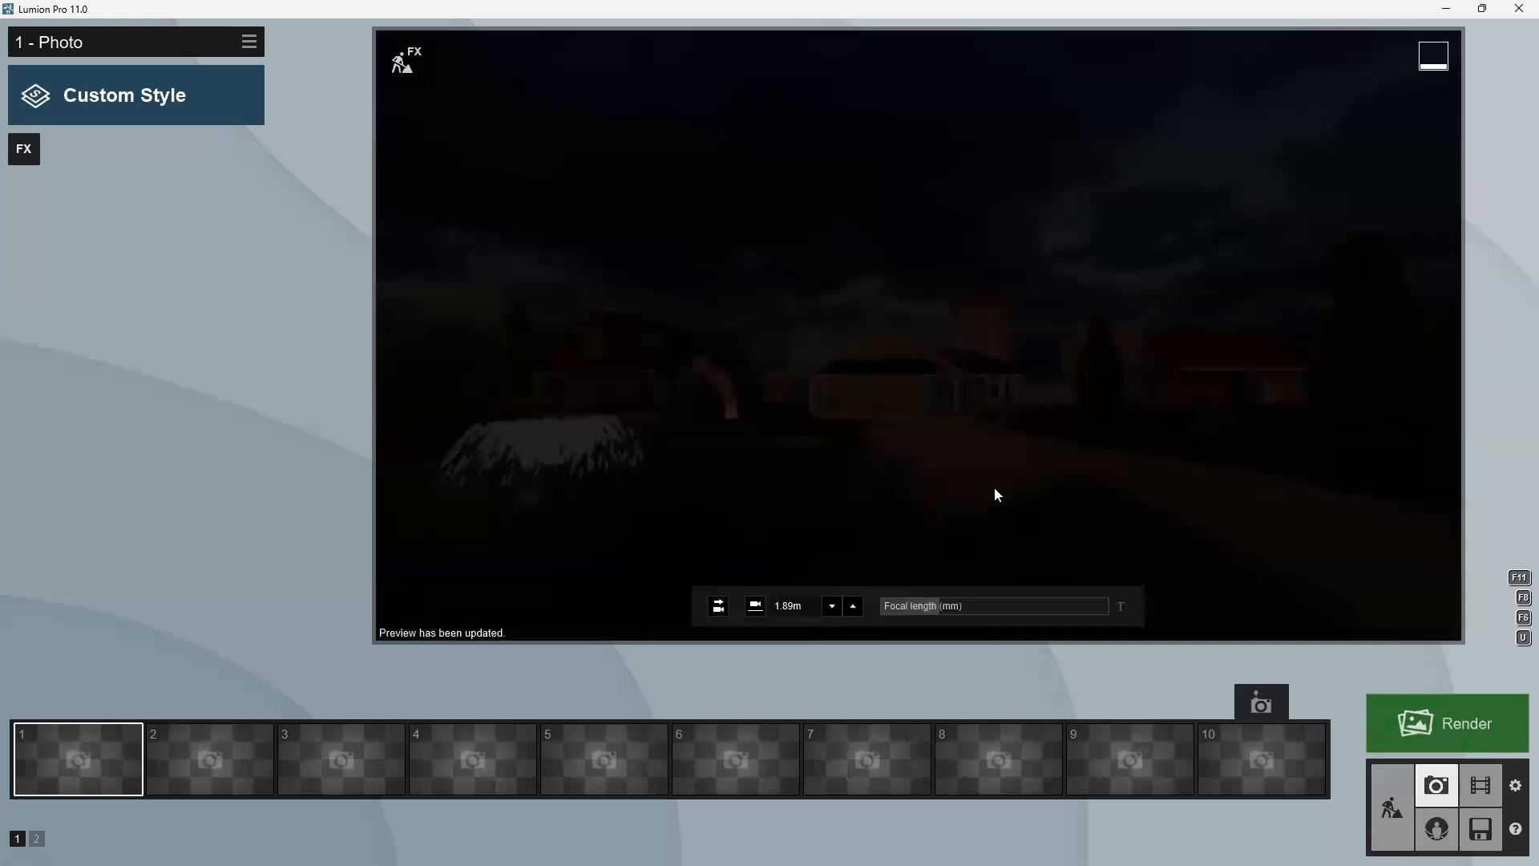
left_click_drag(946, 609, 970, 618)
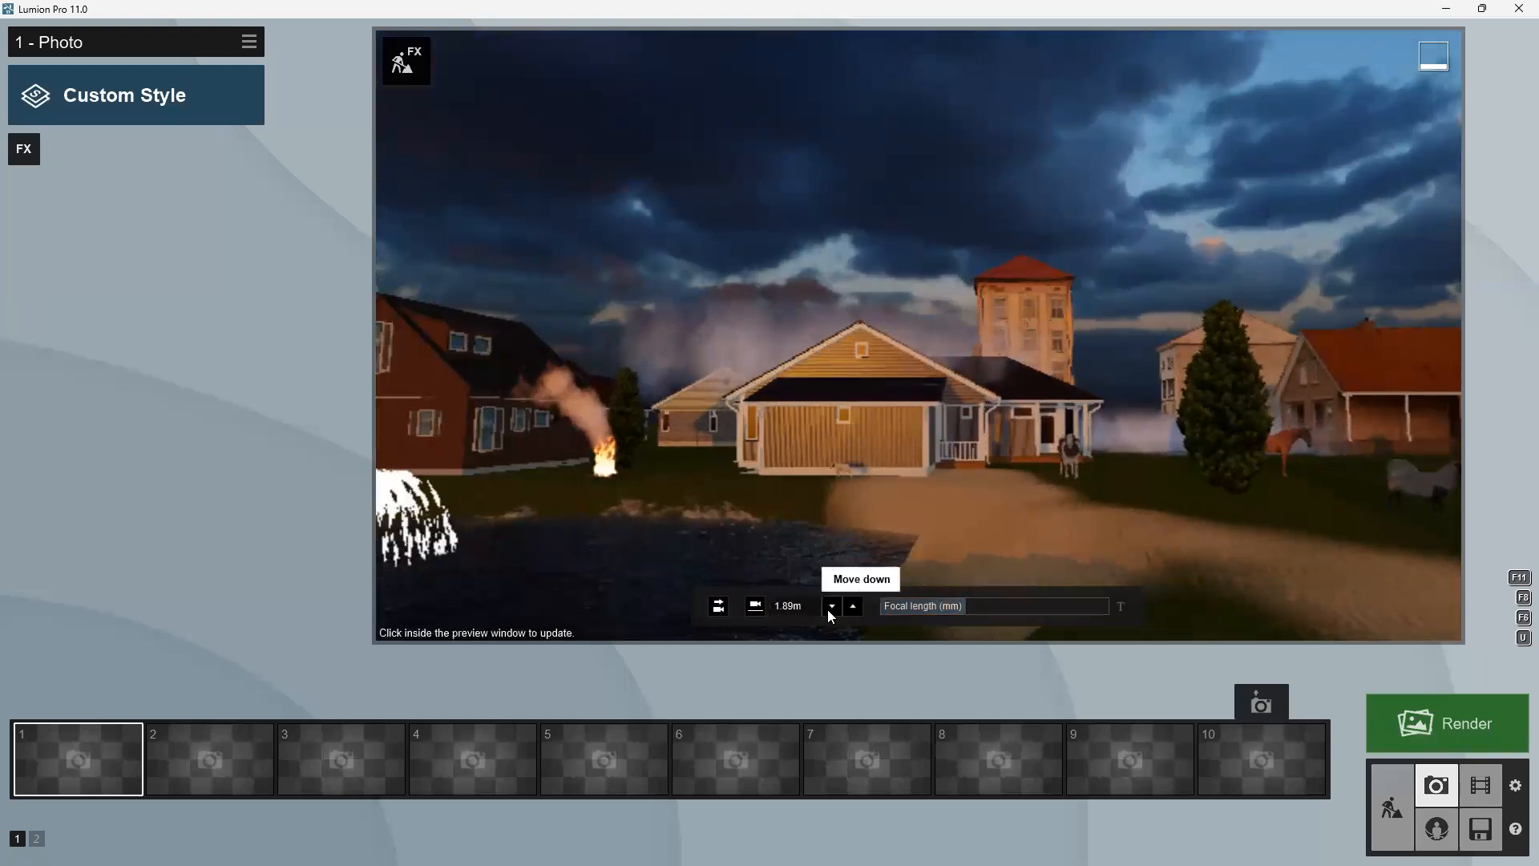
Raise the photo camera height to 2.09 m and apply the Realistic style to the first photo
left_click(854, 607)
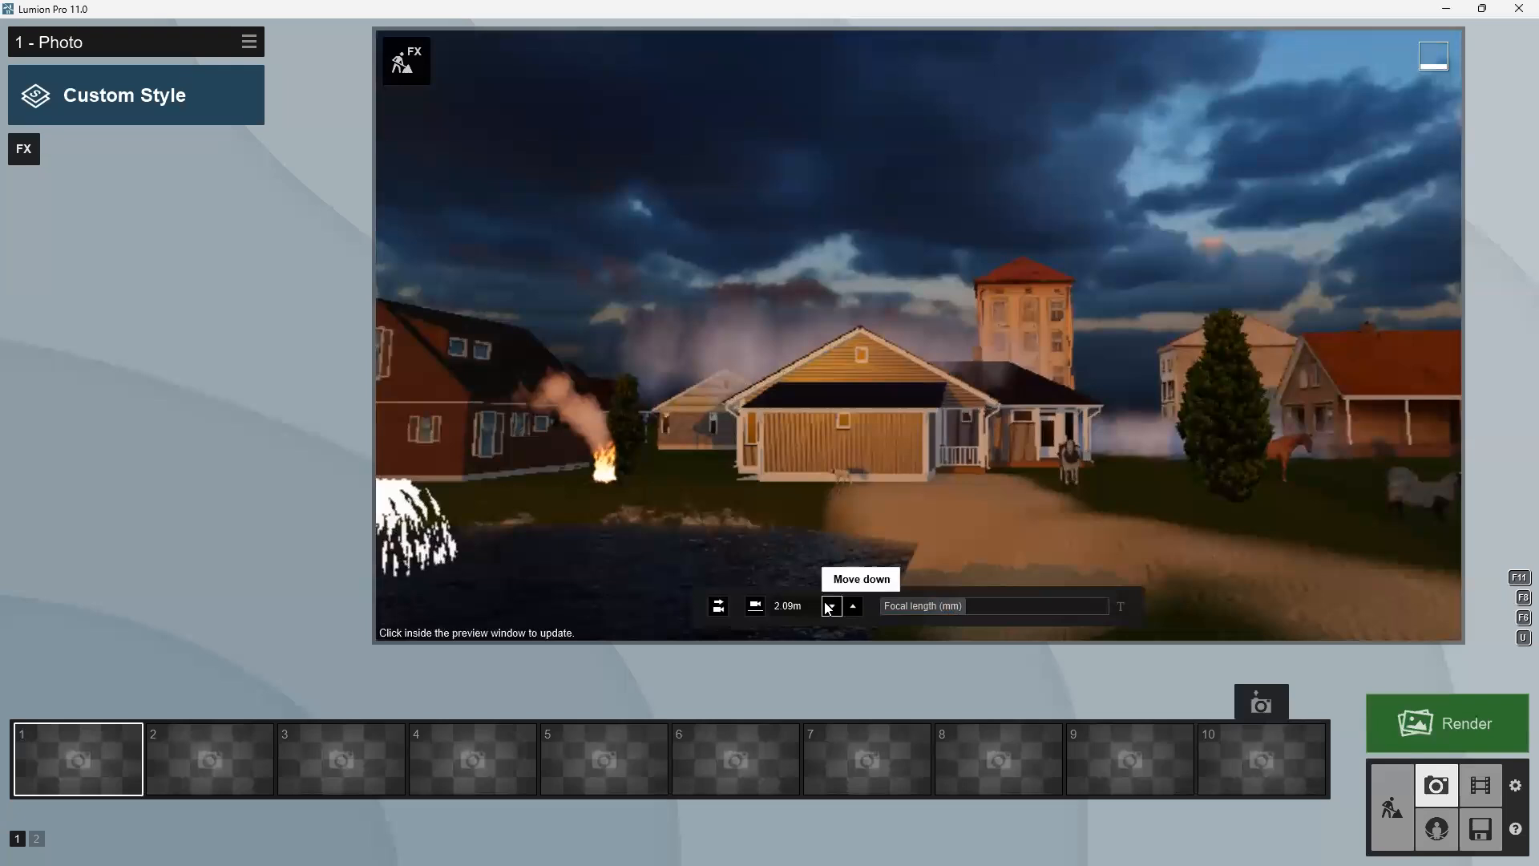
left_click(125, 77)
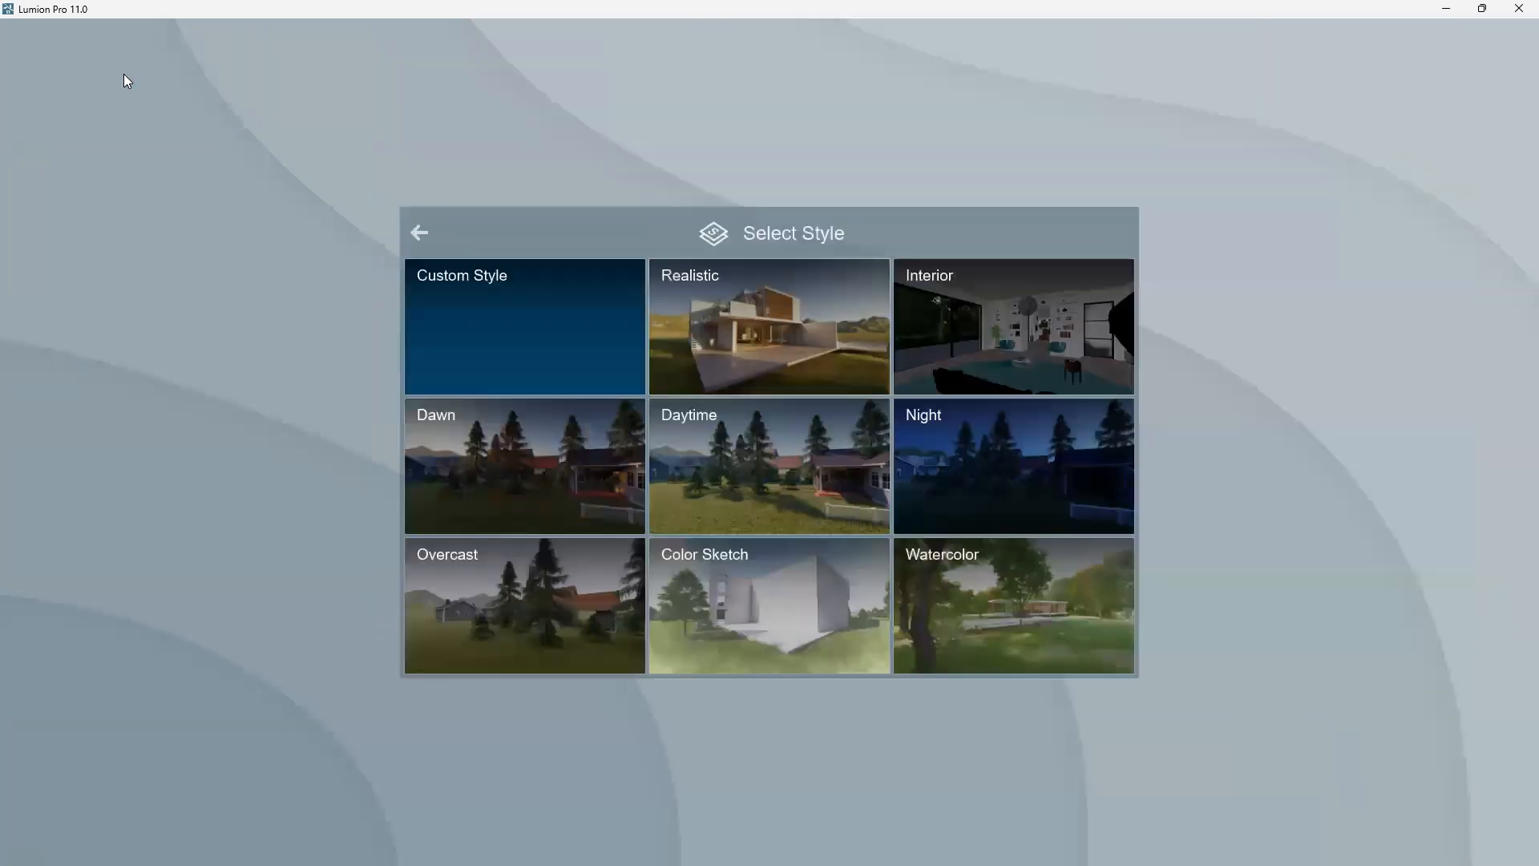
left_click(741, 324)
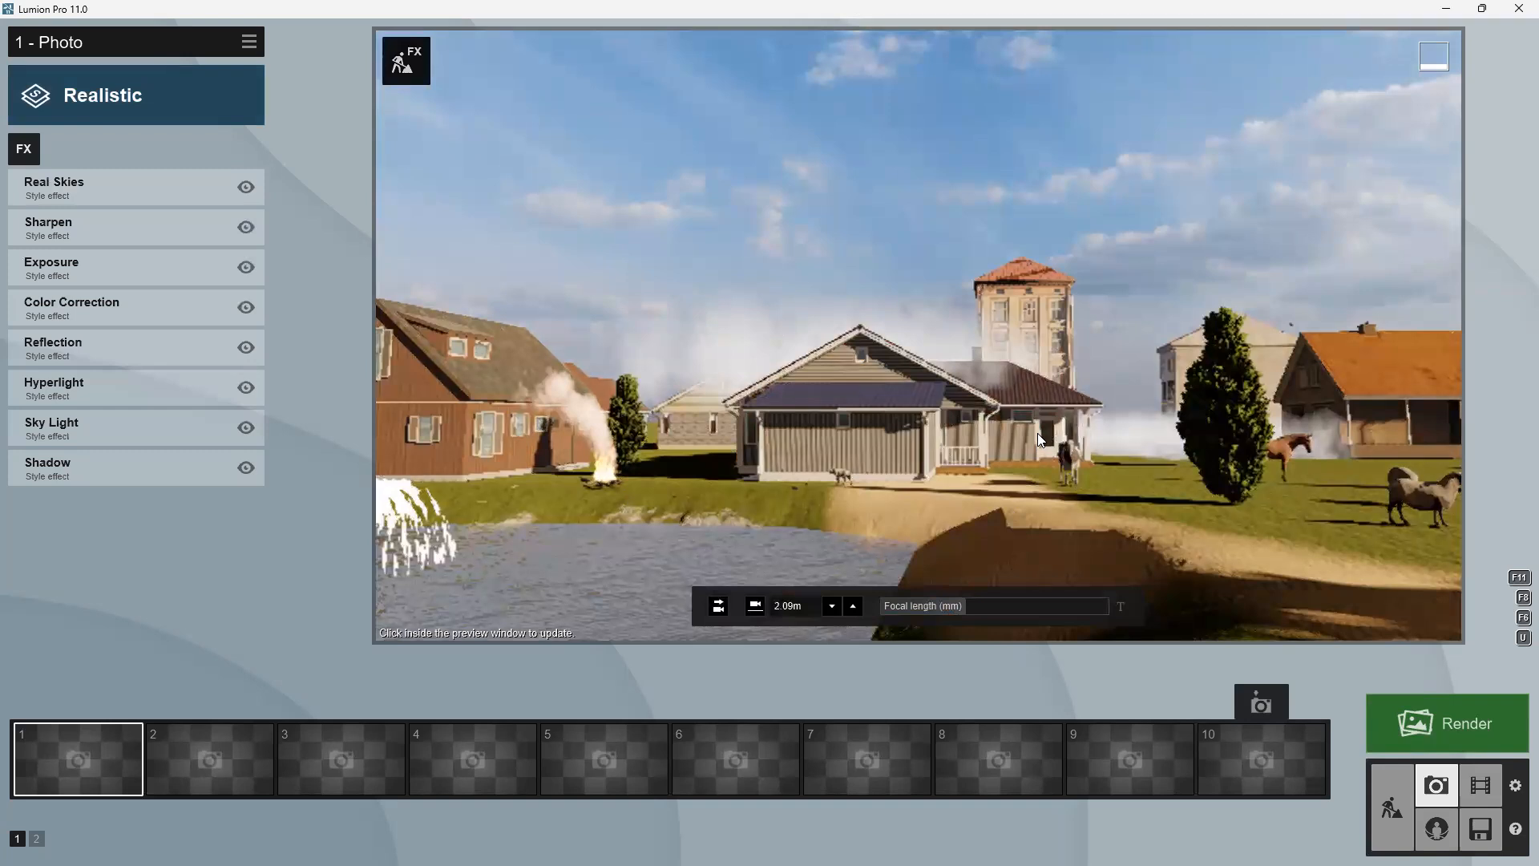
Replace the photo's Real Skies preset with the Evening sky of blue-grey clouds and a low orange glow
left_click(127, 183)
left_click(65, 236)
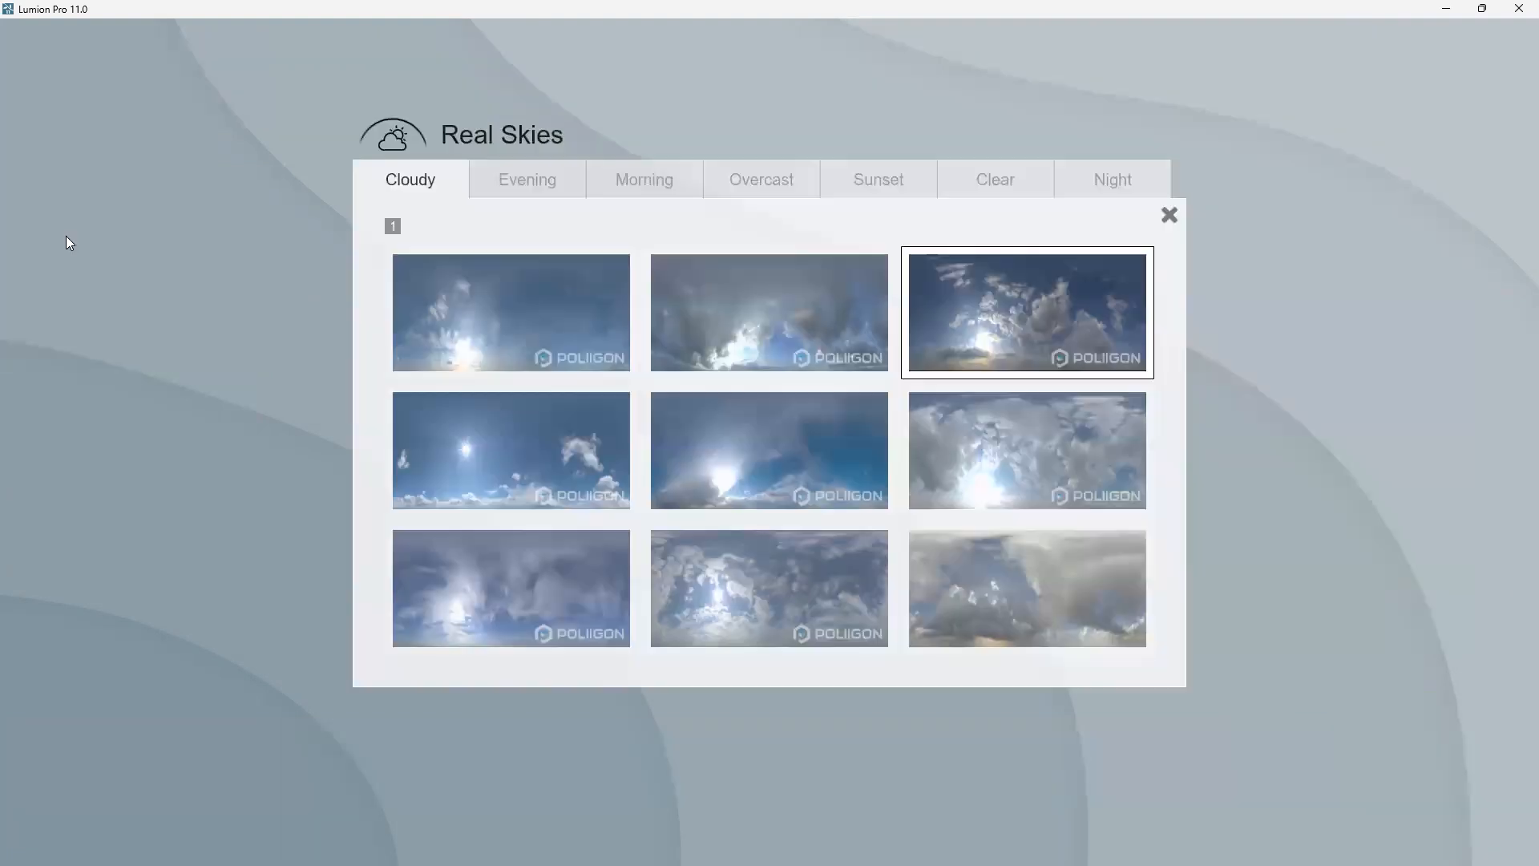
left_click(513, 186)
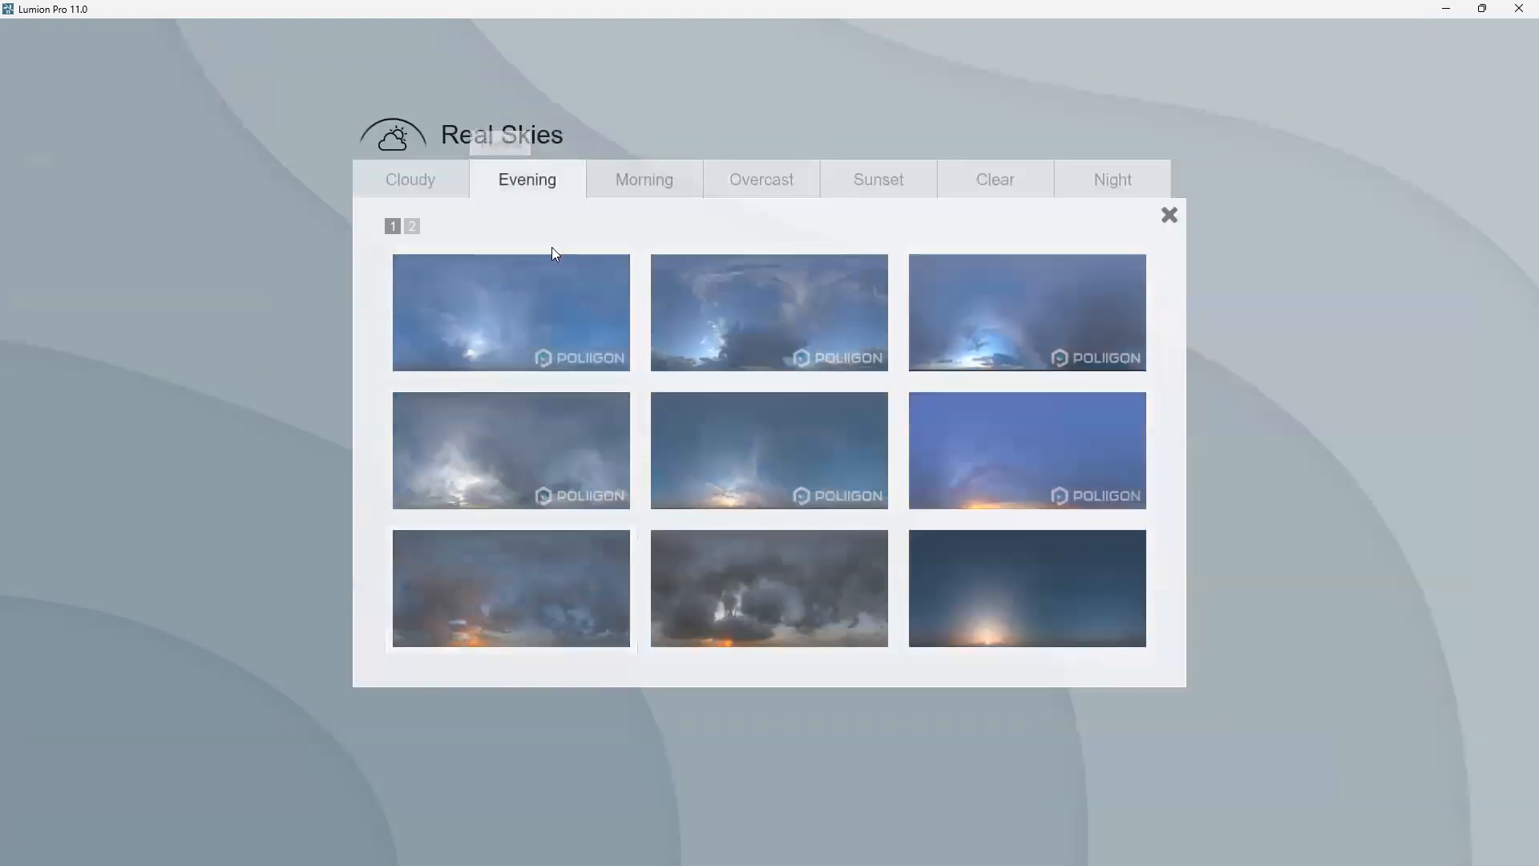
left_click(540, 552)
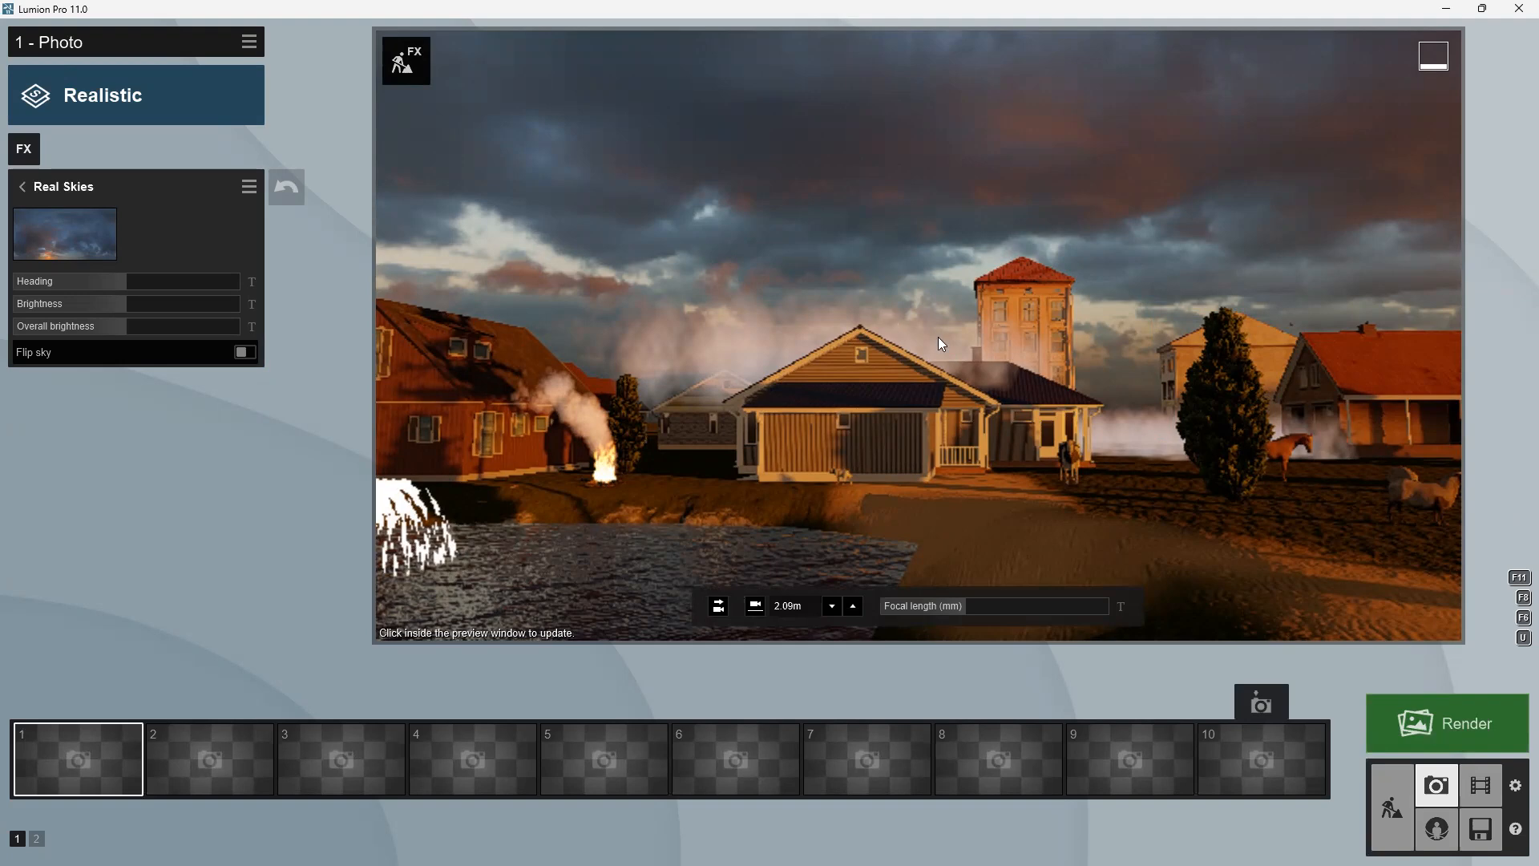
Return to Build mode and pull the lake's water corner beside the dirt road slightly inward
left_click(1381, 789)
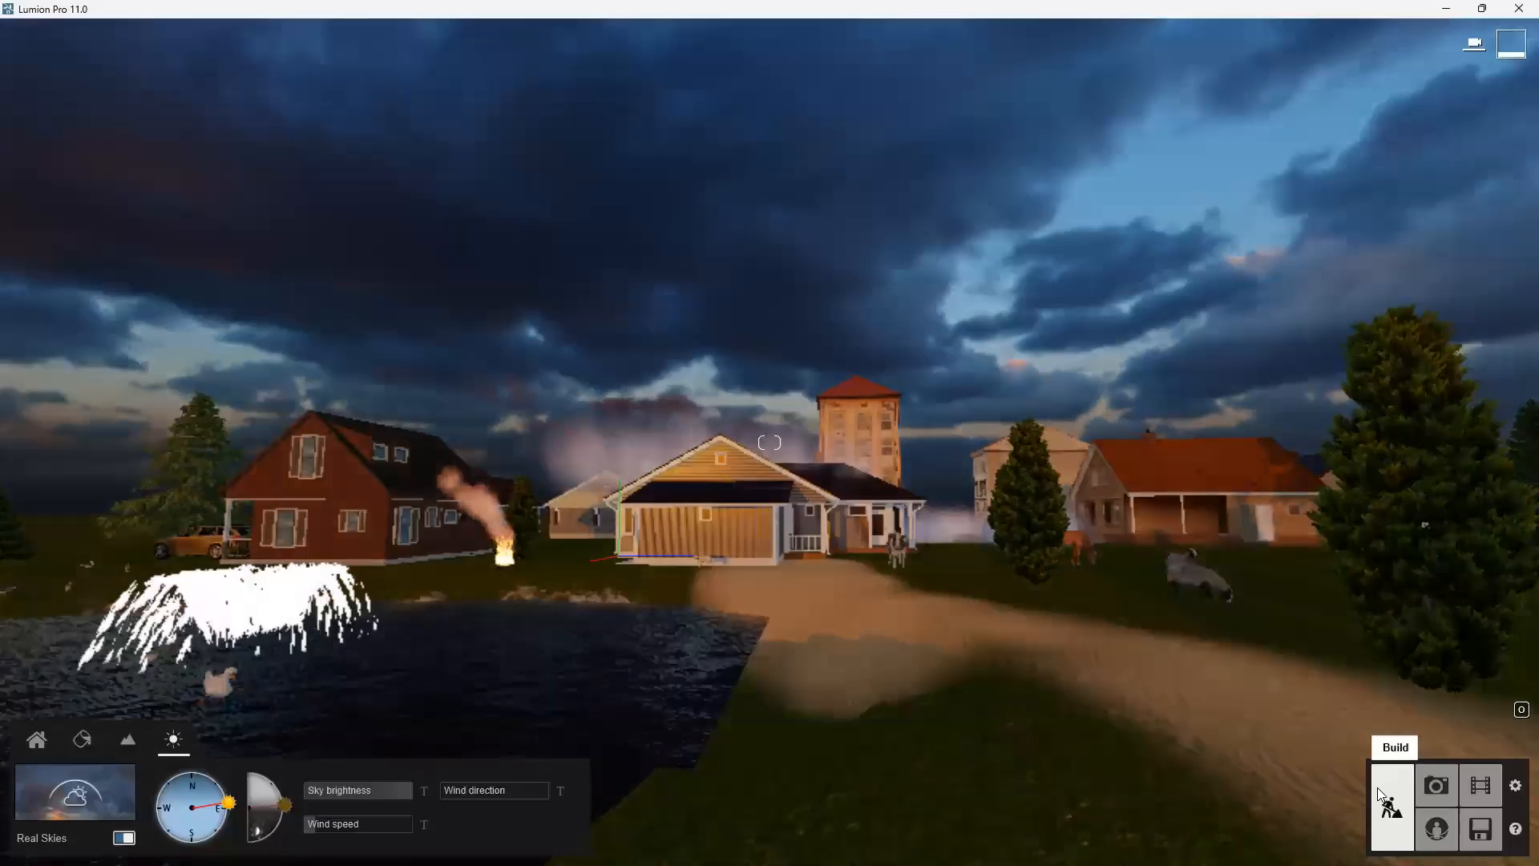
left_click(124, 744)
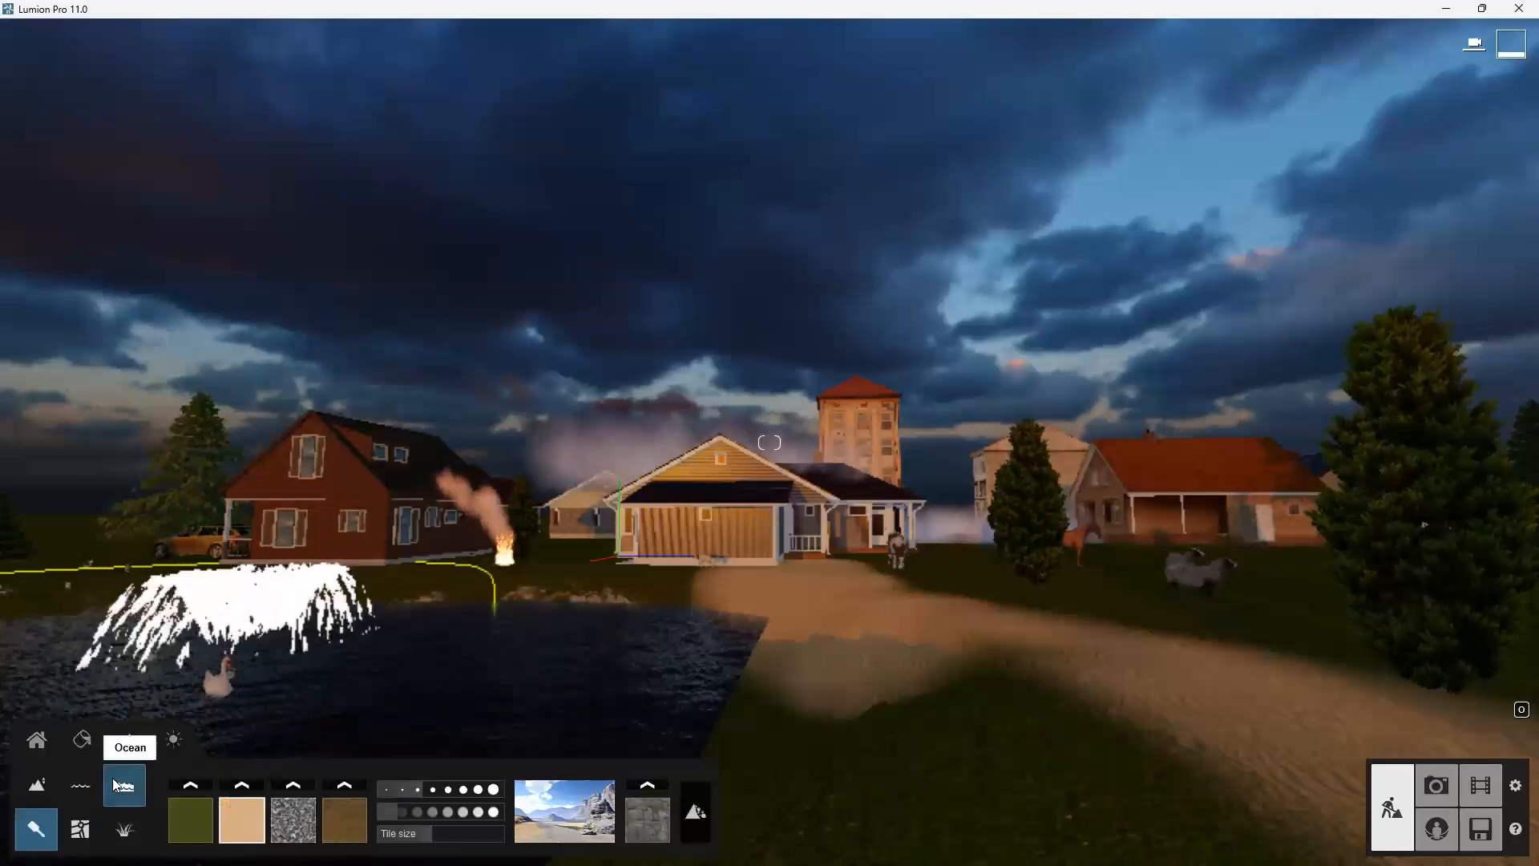
left_click(81, 786)
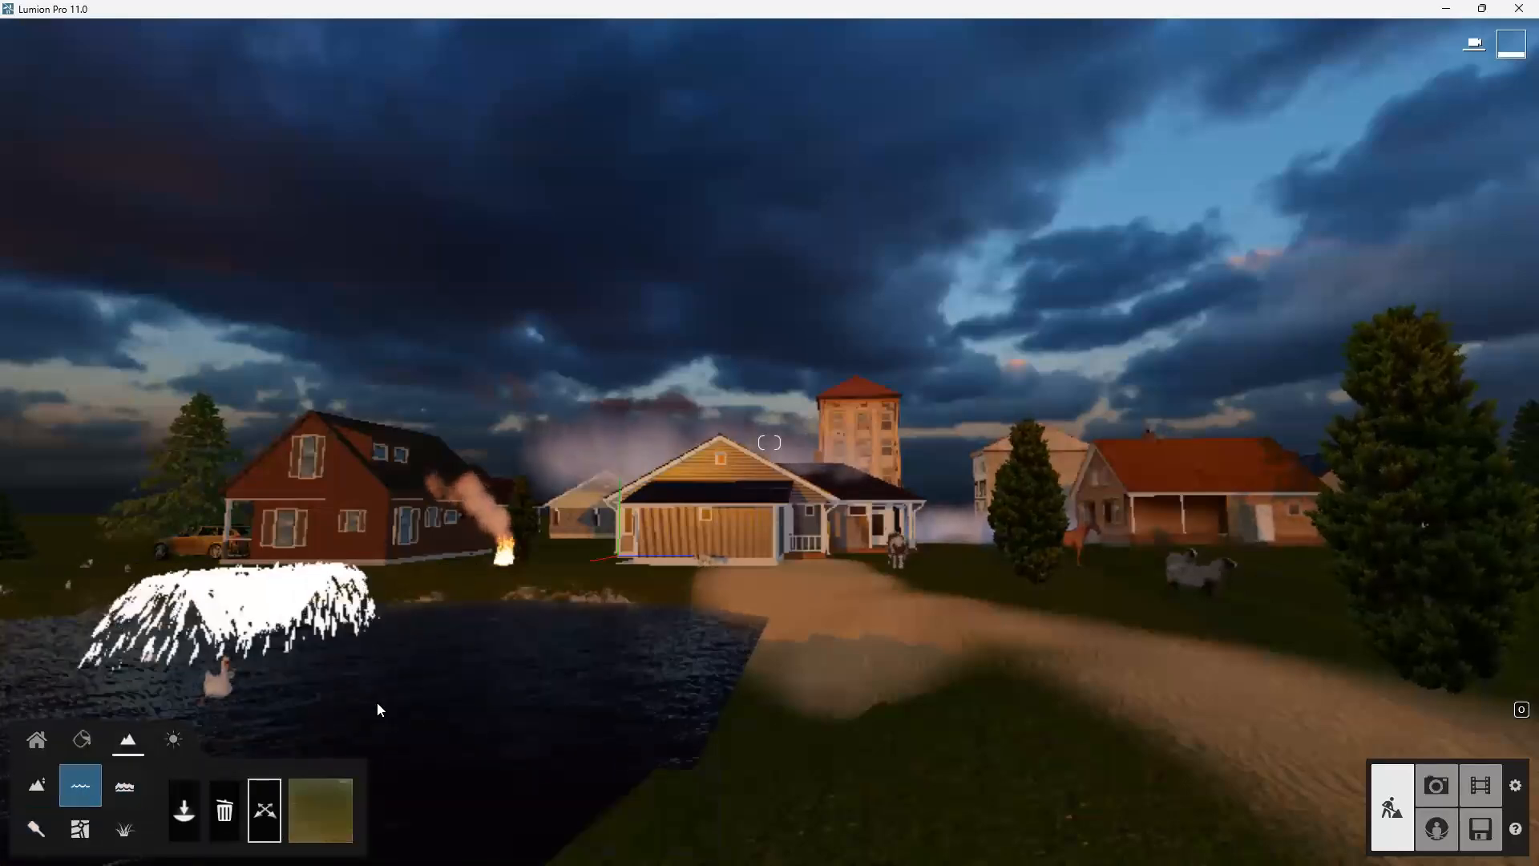
left_click(41, 741)
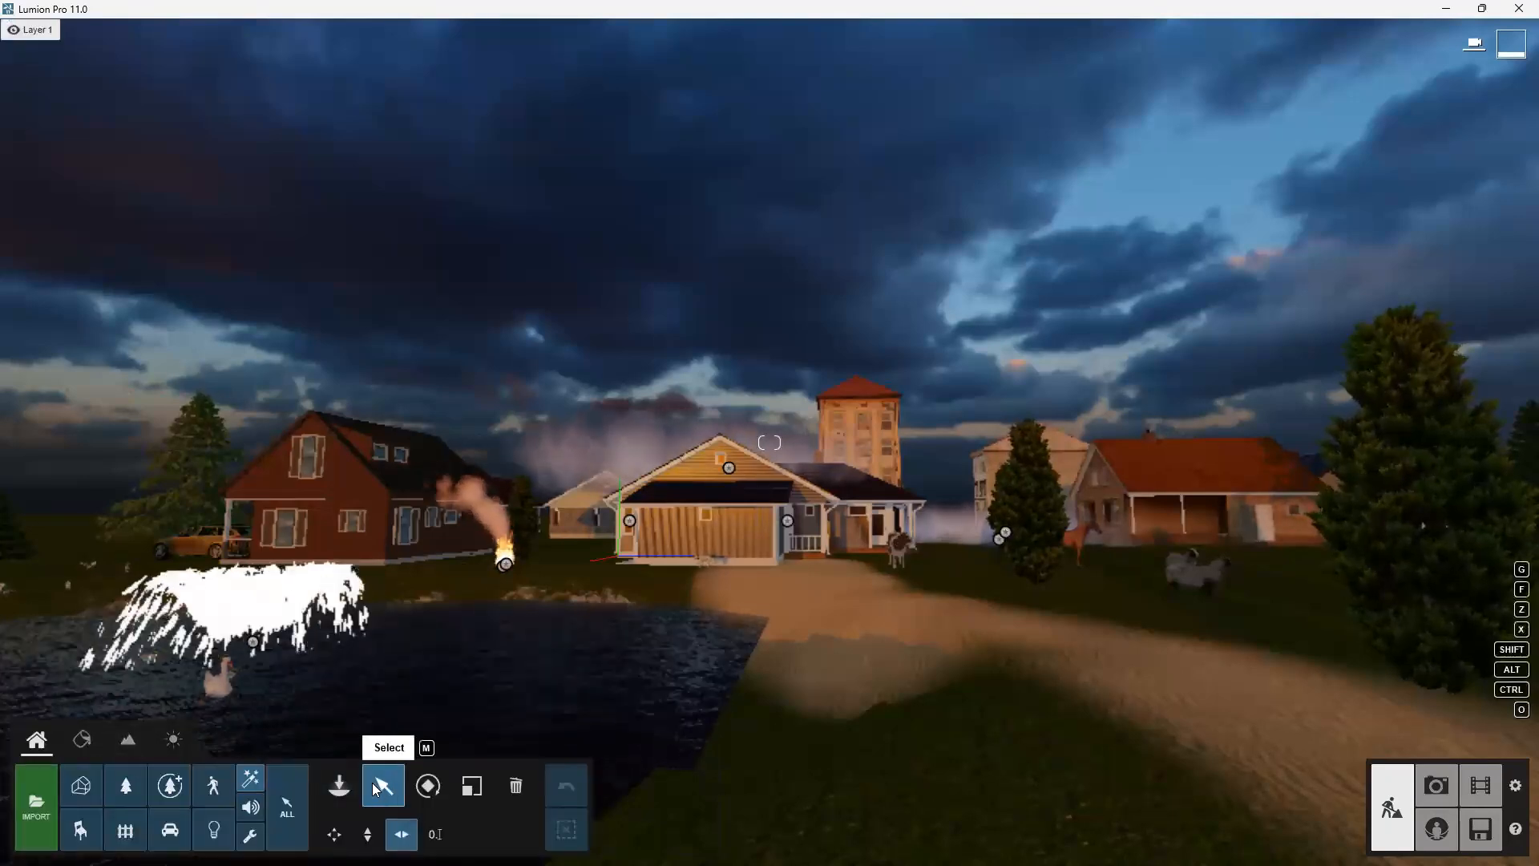
left_click(129, 739)
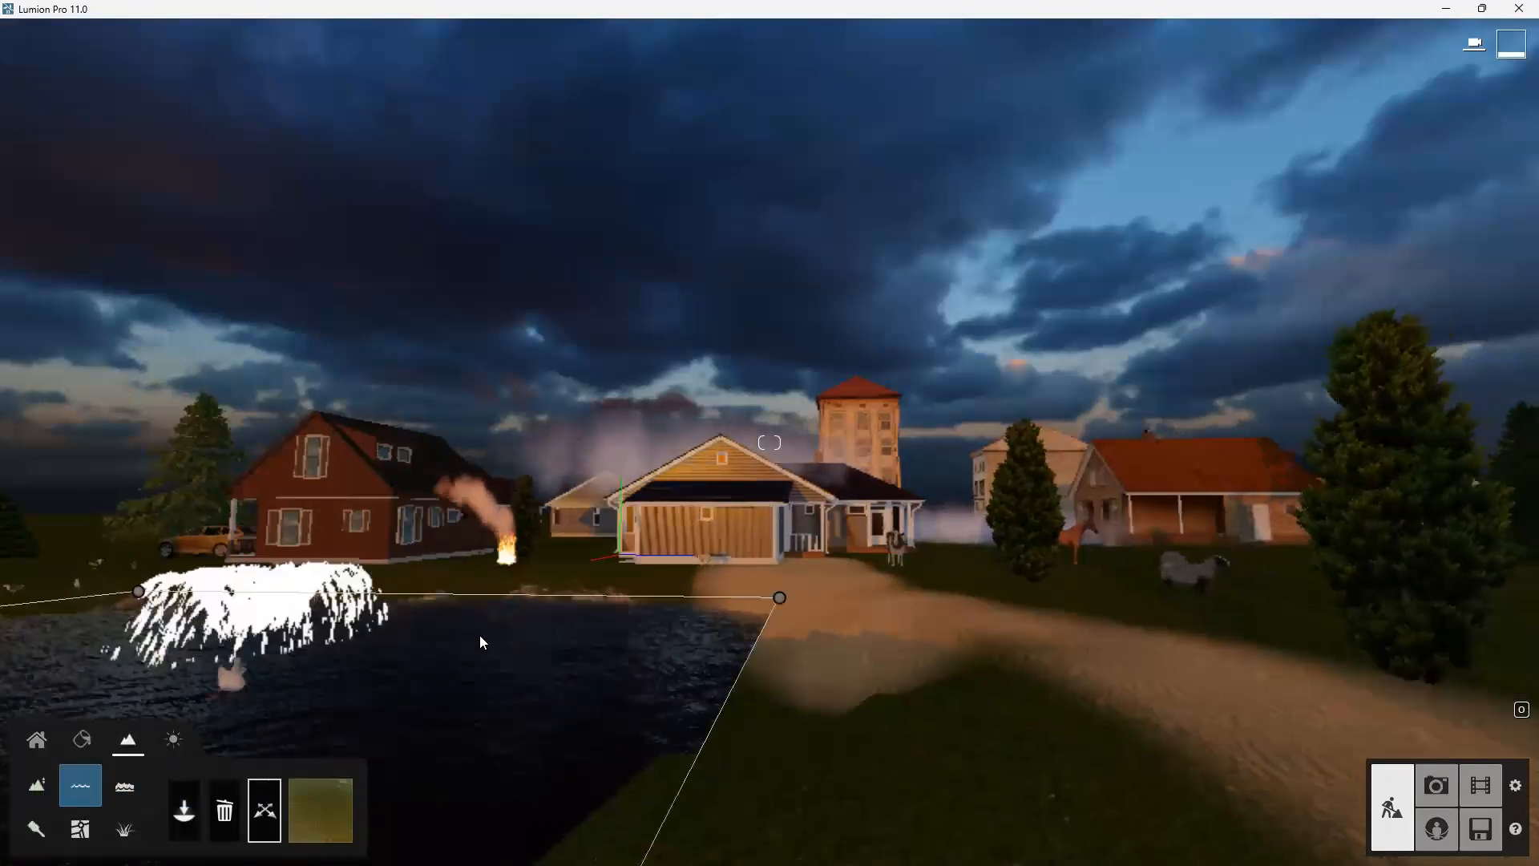
key("s")
left_click_drag(784, 592, 746, 621)
Back the camera away over the pebbled shore to frame the fountain, houses and dirt road, and return to Photo mode
key("s")
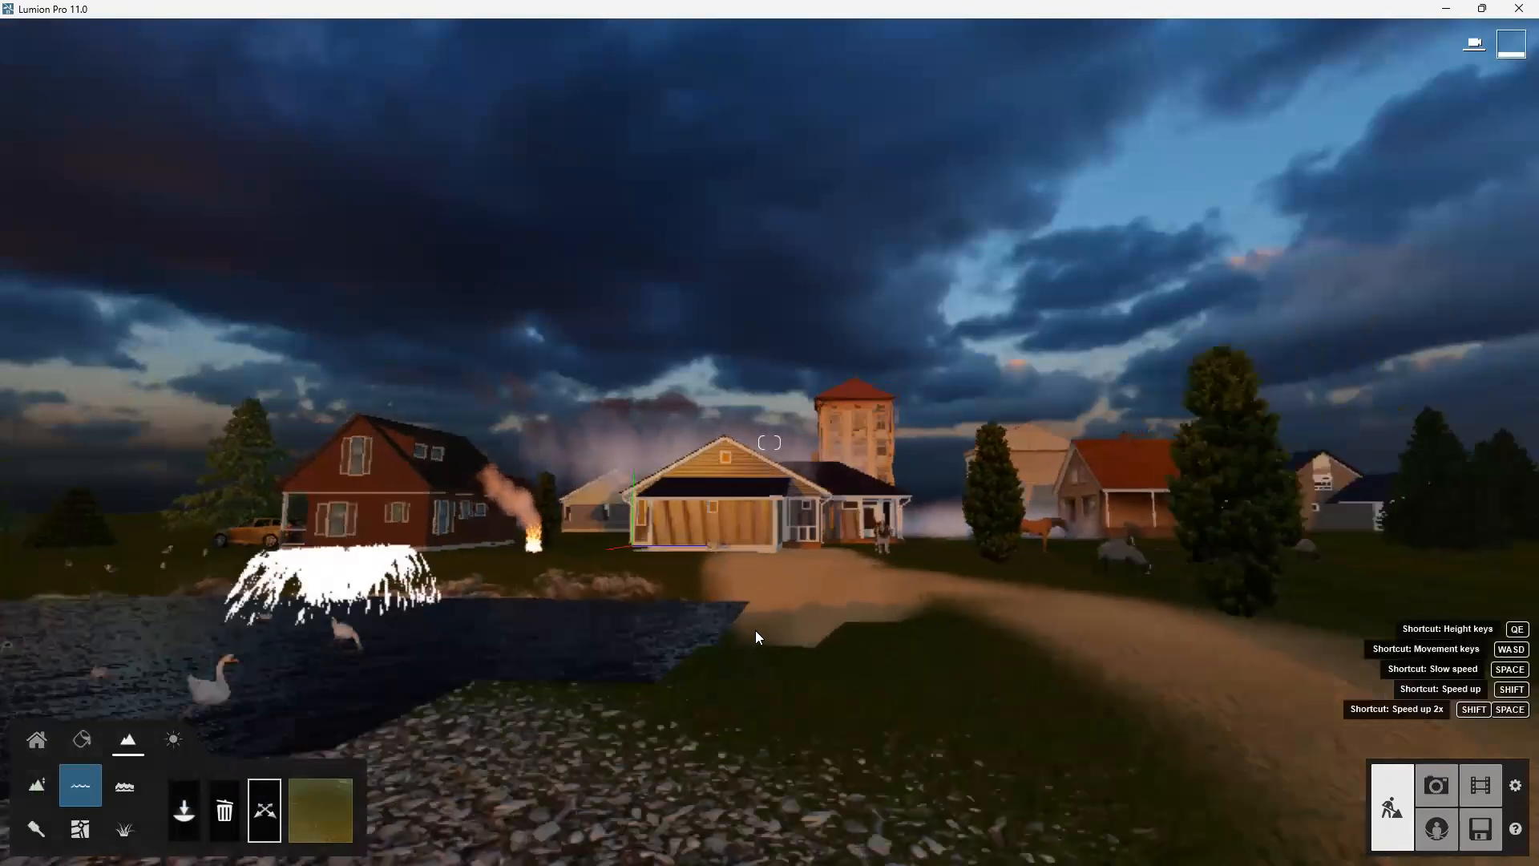
key("s")
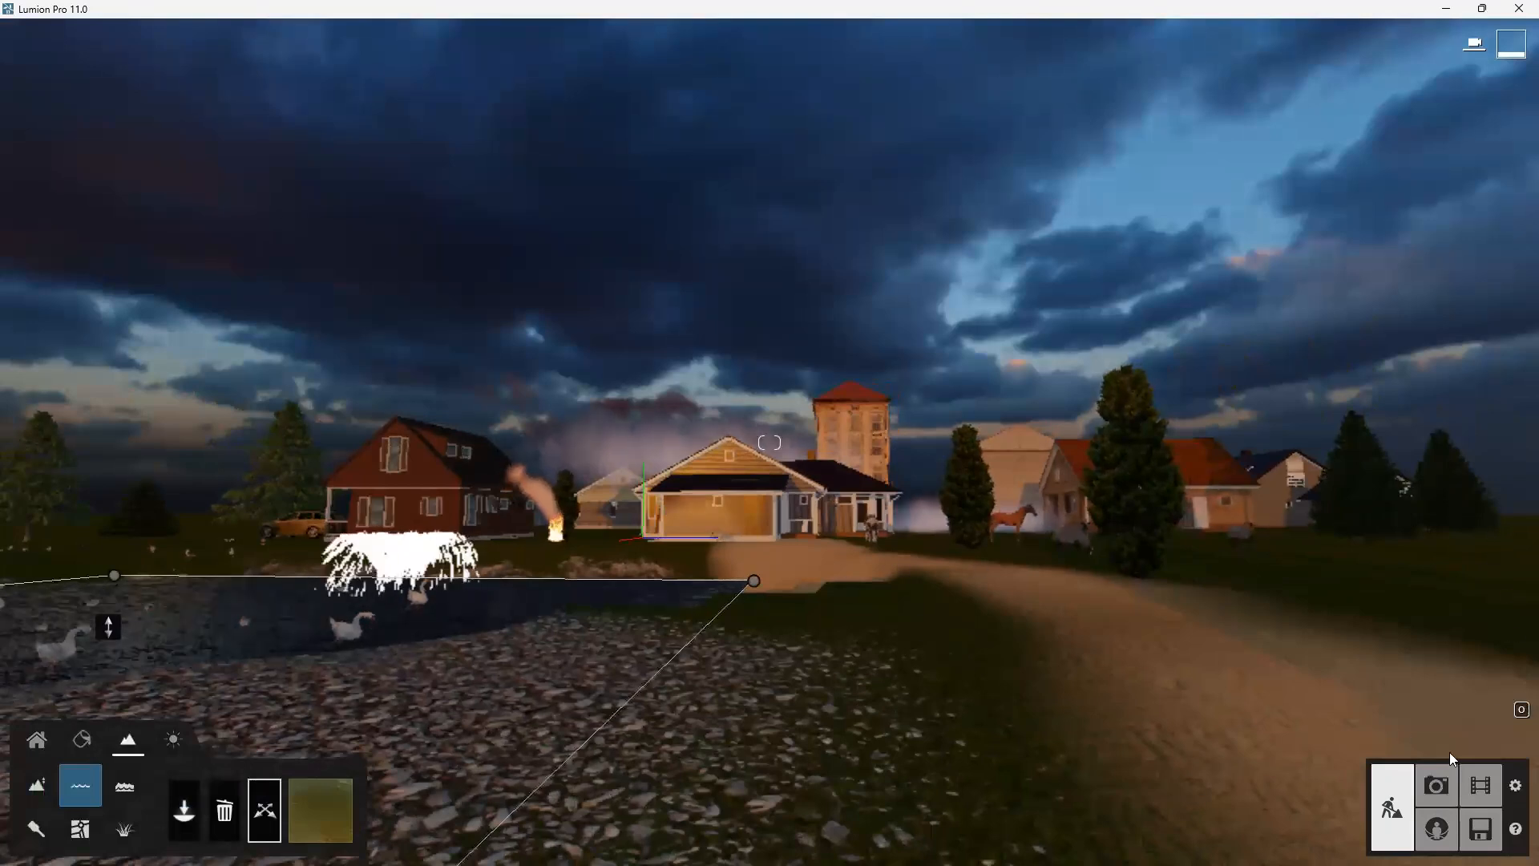
left_click(1436, 786)
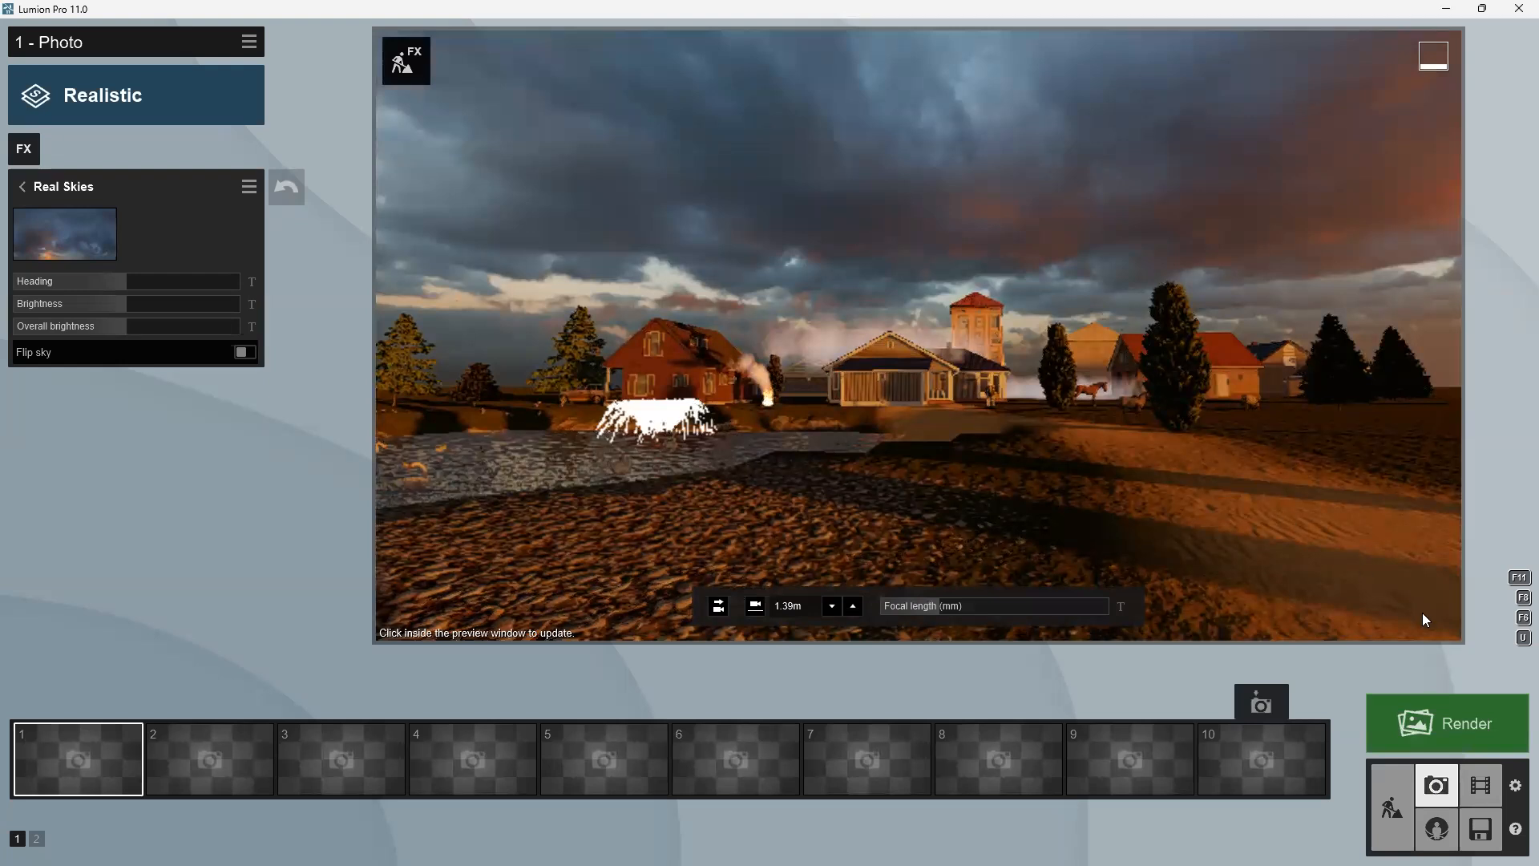
Render the current shot at Desktop size, 1920x1080, as a JPG file named POND SCENE and close the finished render
left_click(1448, 724)
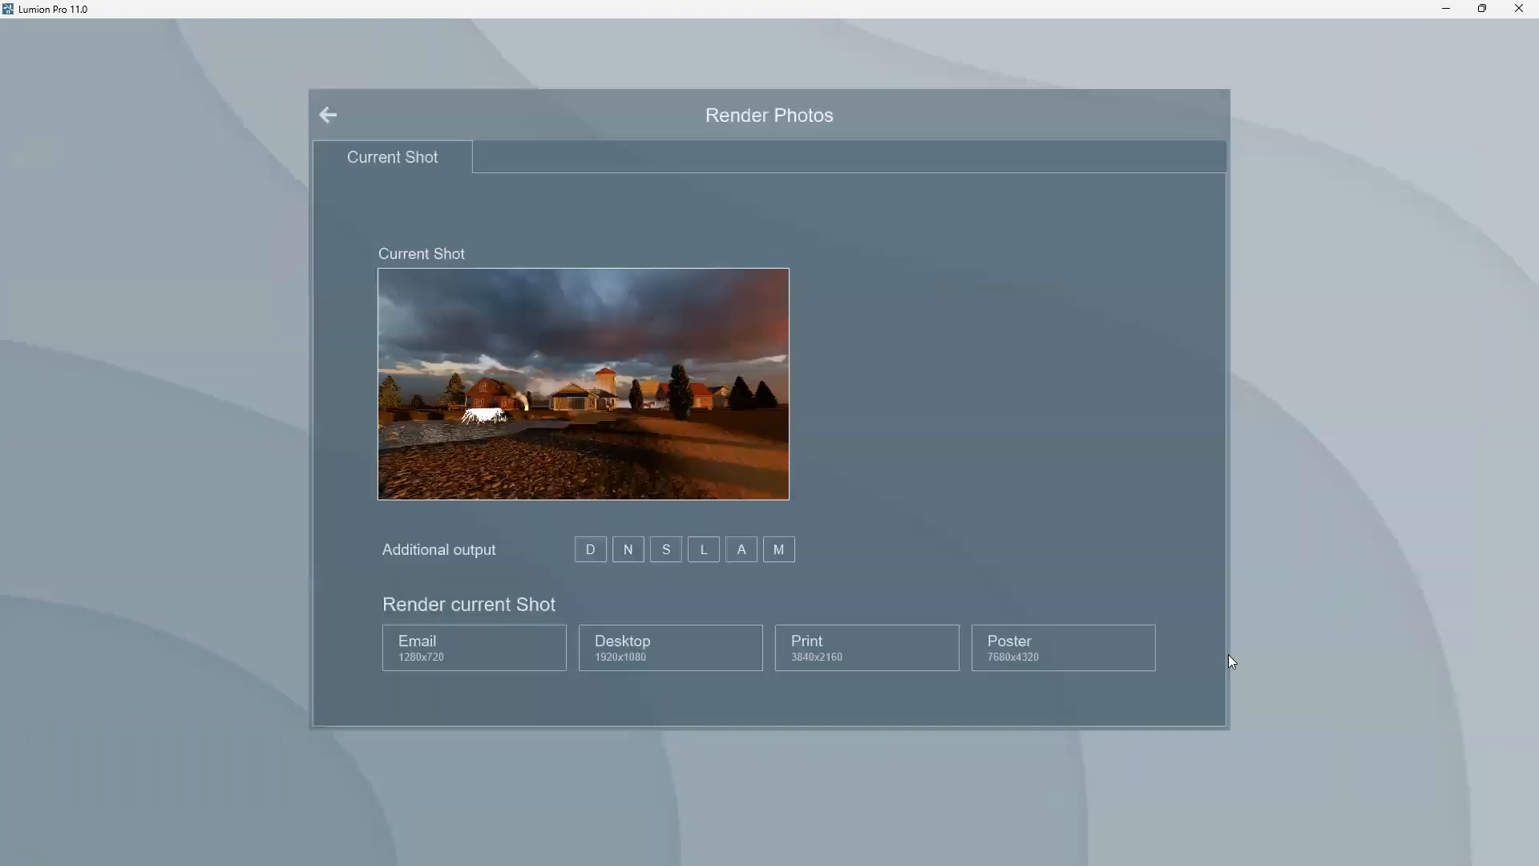
left_click(675, 656)
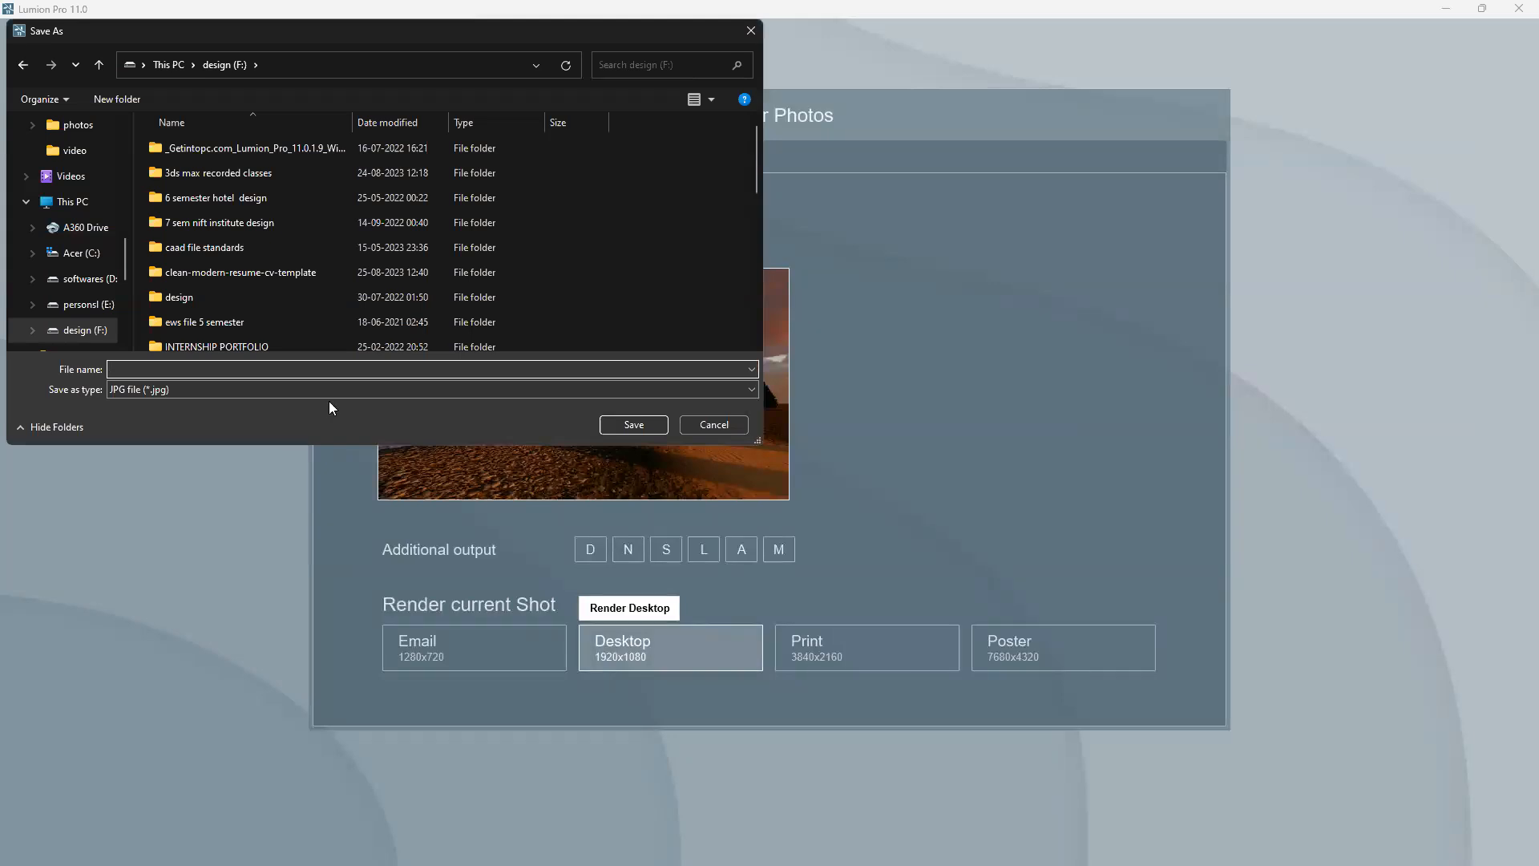
type("POND SCENE")
key("Return")
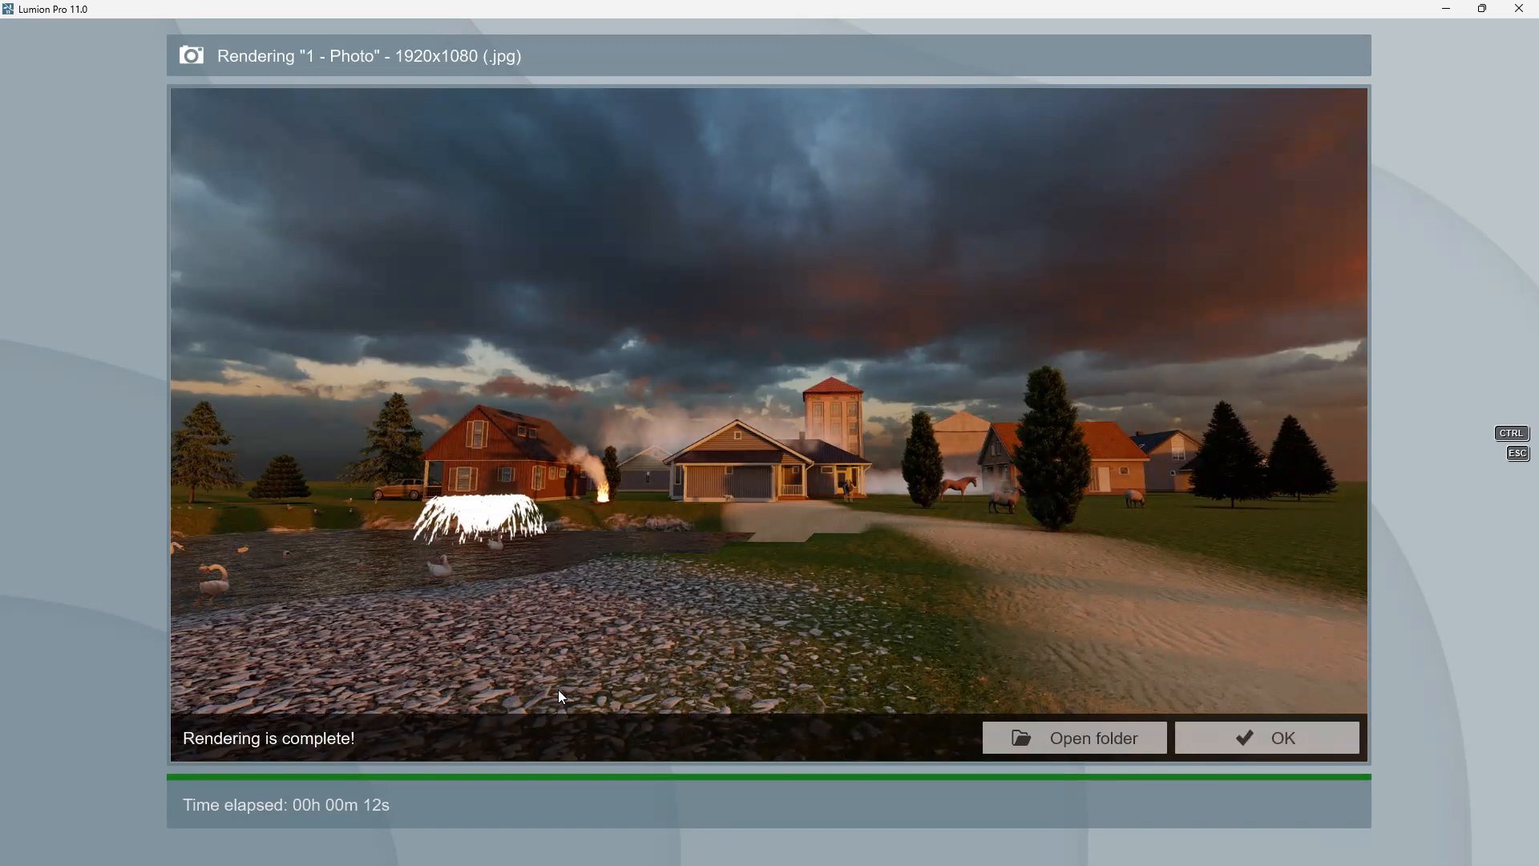
left_click(1303, 760)
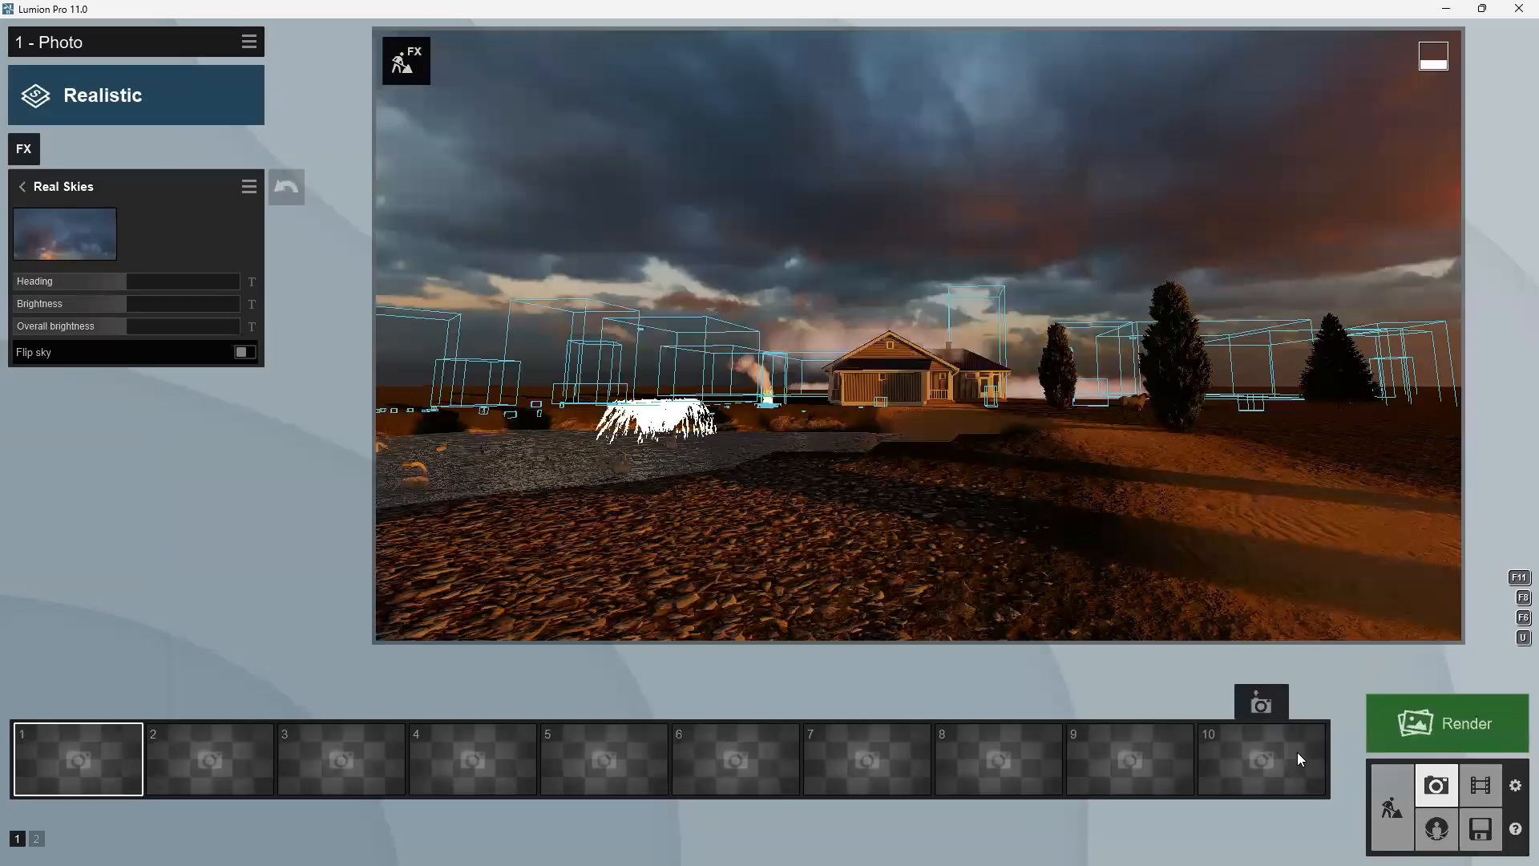